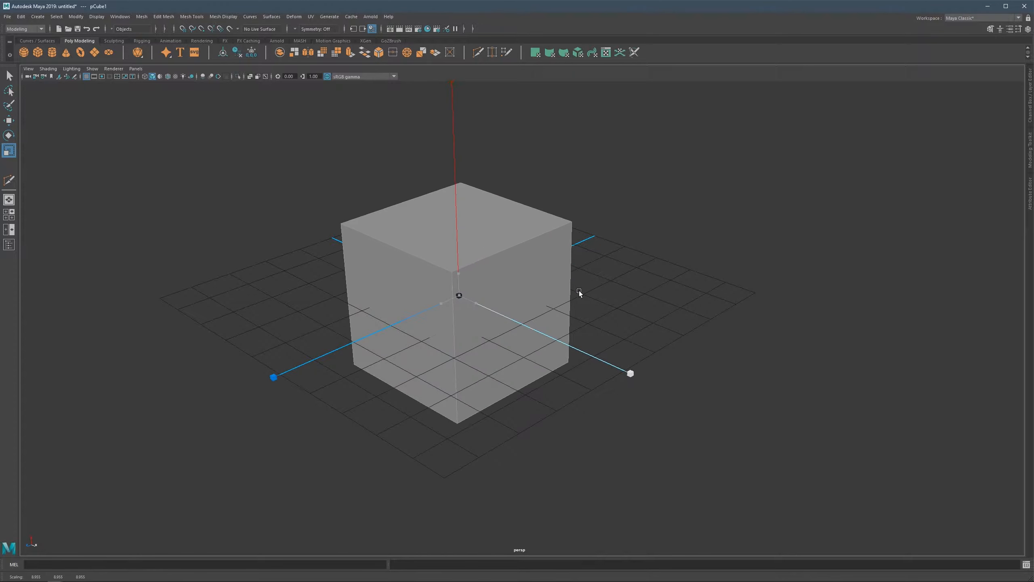
pyautogui.scroll(-4, 579, 293)
pyautogui.moveTo(487, 305); pyautogui.dragTo(486, 292)
pyautogui.hotkey('ctrl', 'z')
pyautogui.scroll(1, 495, 295)
pyautogui.scroll(4, 506, 289)
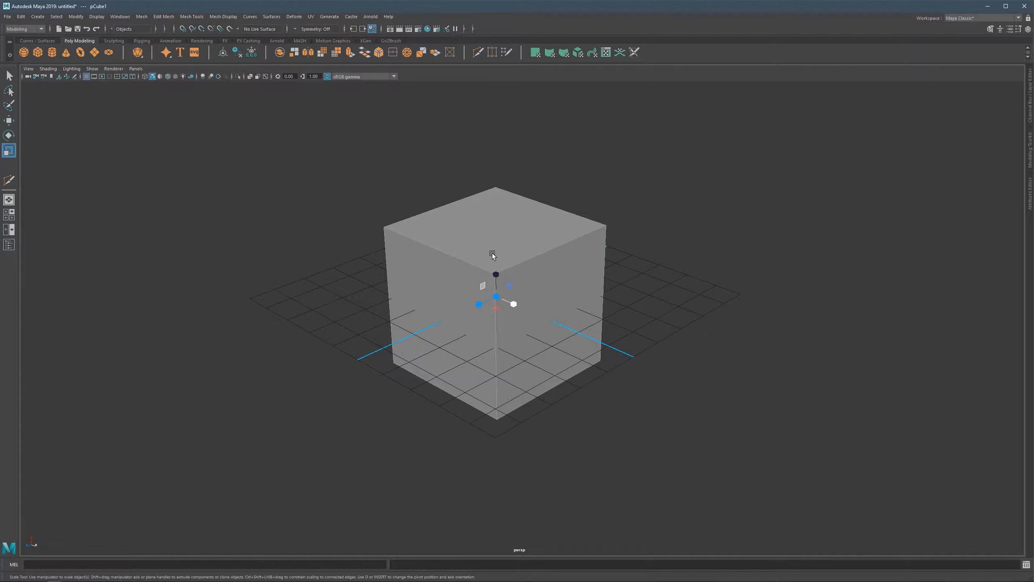
# Duplicate the cube twice with the Move tool, offsetting the copies along the two horizontal axes.
pyautogui.press('w')
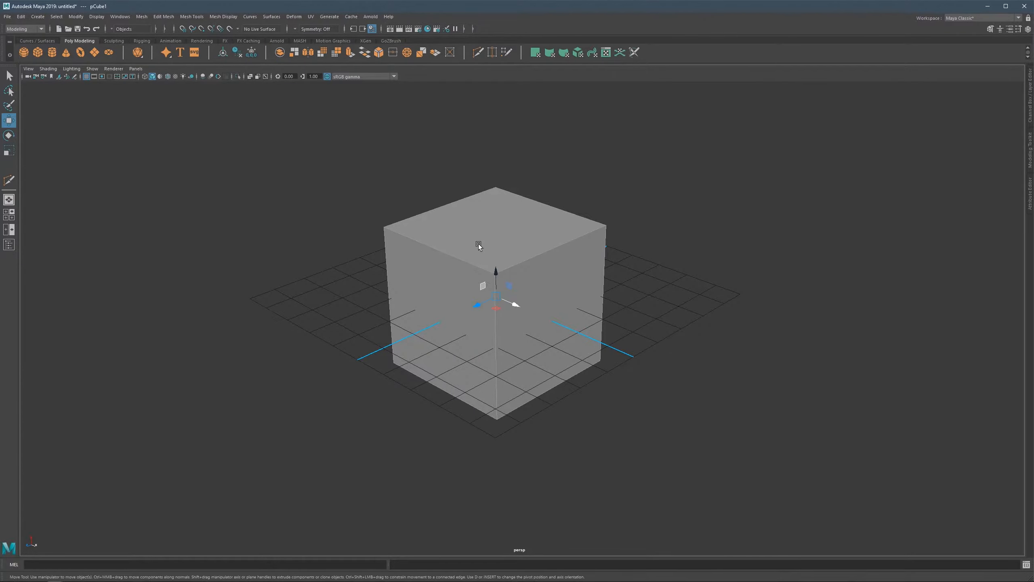
pyautogui.keyDown('alt'); pyautogui.moveTo(511, 281); pyautogui.dragTo(497, 250); pyautogui.keyUp('alt')
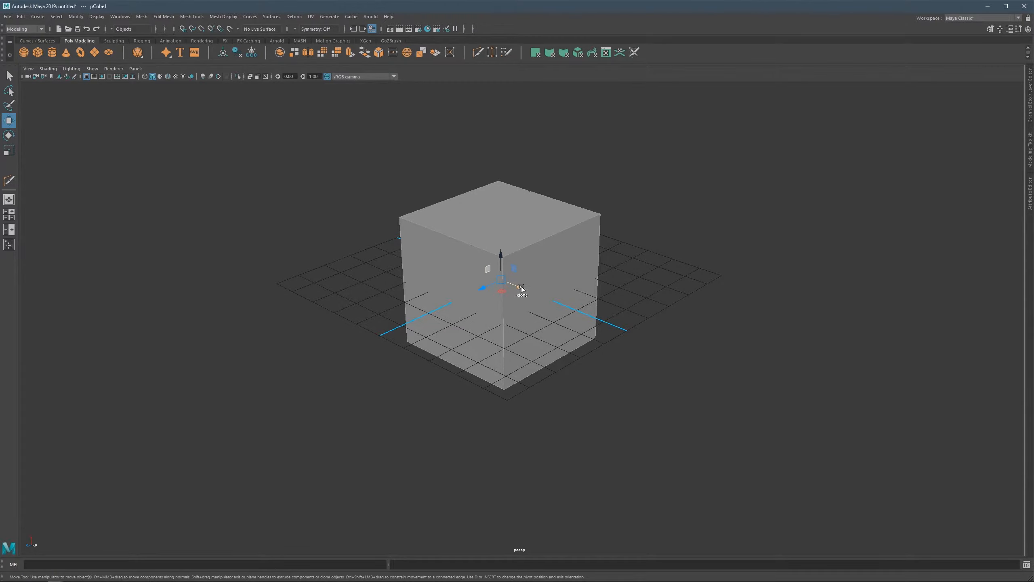
pyautogui.moveTo(521, 288)
pyautogui.keyDown('shift'); pyautogui.mouseDown()
pyautogui.moveTo(702, 339)
pyautogui.moveTo(484, 423)
pyautogui.moveTo(473, 397)
pyautogui.mouseUp(); pyautogui.keyUp('shift')
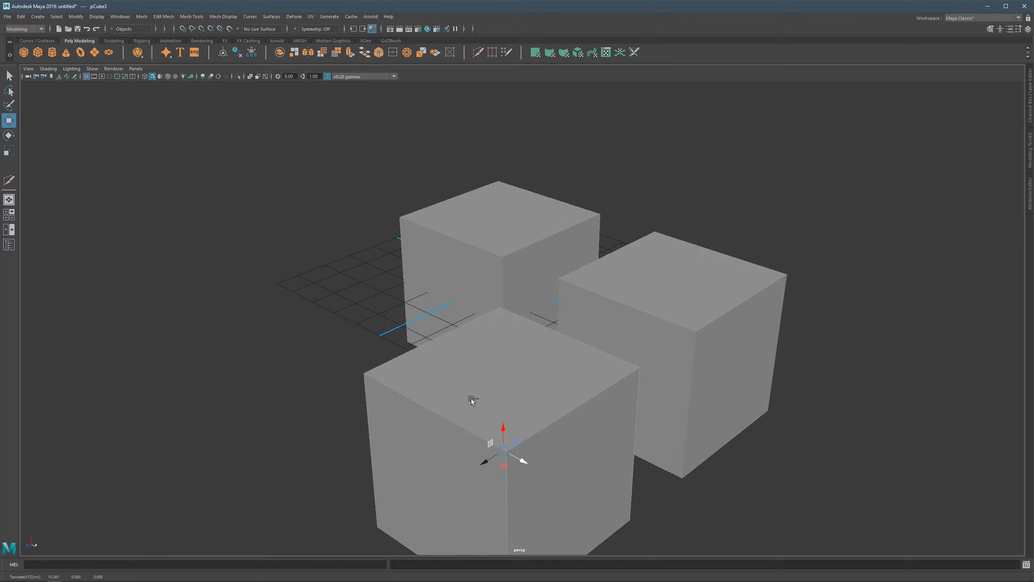
# Undo both cube copies and the cube's last scaling, leaving the original cube selected.
pyautogui.hotkey('ctrl', 'z')
pyautogui.hotkey('ctrl', 'z')
pyautogui.hotkey('ctrl', 'z')
pyautogui.click(514, 286)
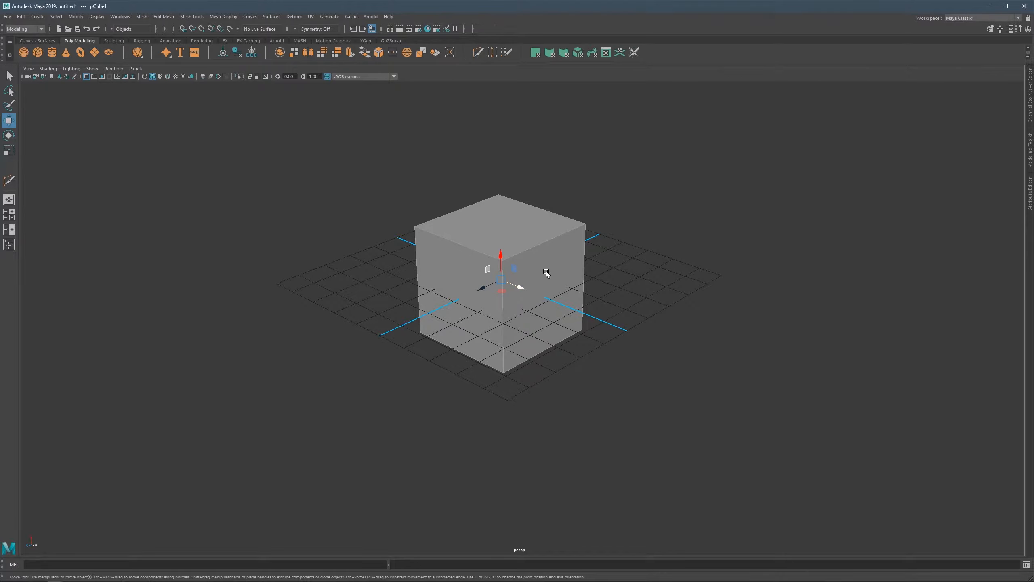
# Try the Move tool's duplication on the original cube once more, and undo the new copies.
pyautogui.keyDown('ctrl'); pyautogui.keyDown('shift'); pyautogui.moveTo(556, 251); pyautogui.dragTo(569, 319, button='right'); pyautogui.keyUp('shift'); pyautogui.keyUp('ctrl')
pyautogui.moveTo(522, 289)
pyautogui.keyDown('shift'); pyautogui.mouseDown()
pyautogui.moveTo(583, 300)
pyautogui.moveTo(615, 322)
pyautogui.moveTo(584, 362)
pyautogui.moveTo(483, 397)
pyautogui.mouseUp(); pyautogui.keyUp('shift')
pyautogui.hotkey('ctrl', 'z')
pyautogui.hotkey('ctrl', 'z')
pyautogui.click(478, 238)
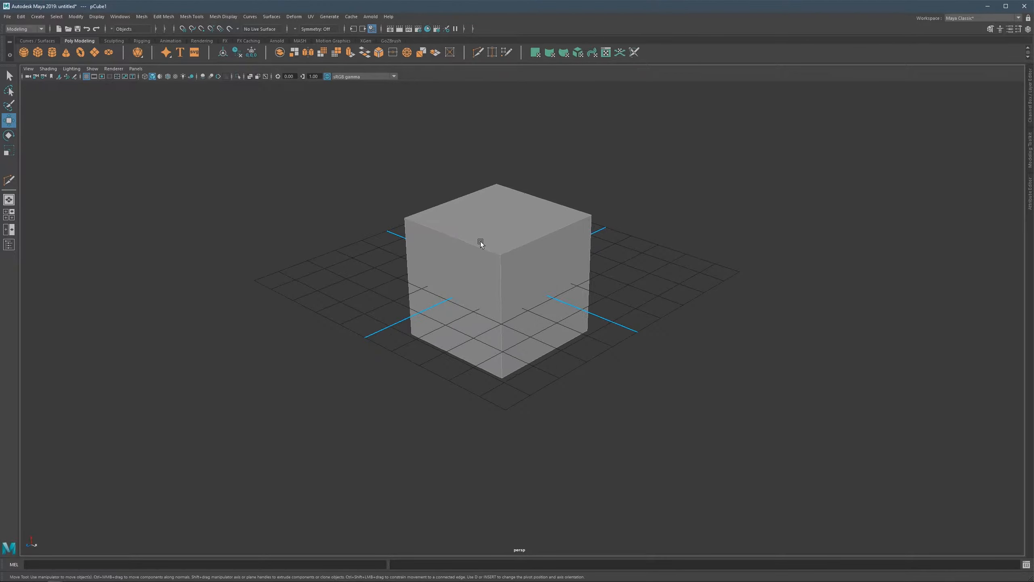
# Try duplicating the cube with the Scale tool to place an enlarged copy beside the original.
pyautogui.press('r')
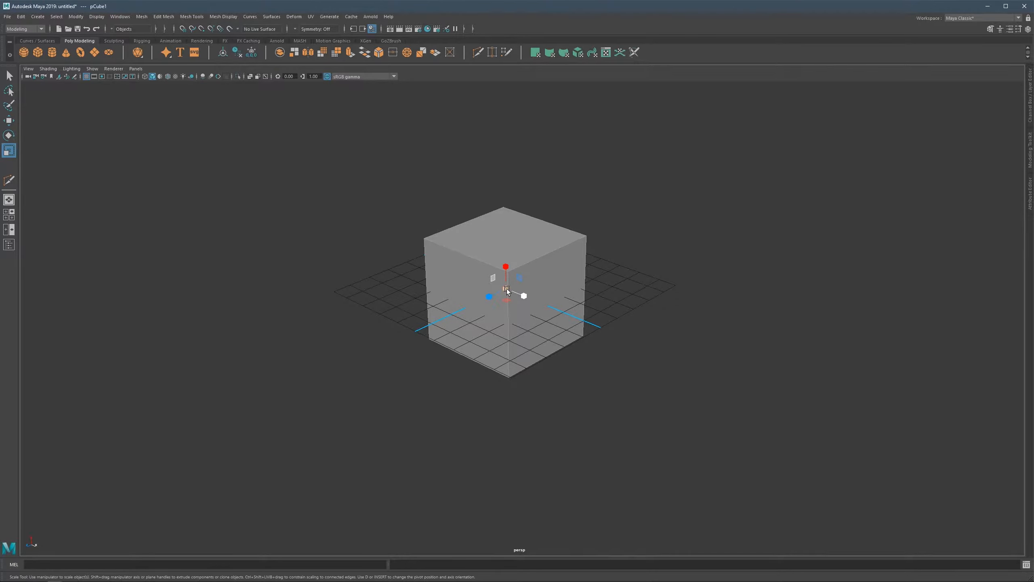
pyautogui.keyDown('shift'); pyautogui.moveTo(507, 288); pyautogui.dragTo(557, 286); pyautogui.keyUp('shift')
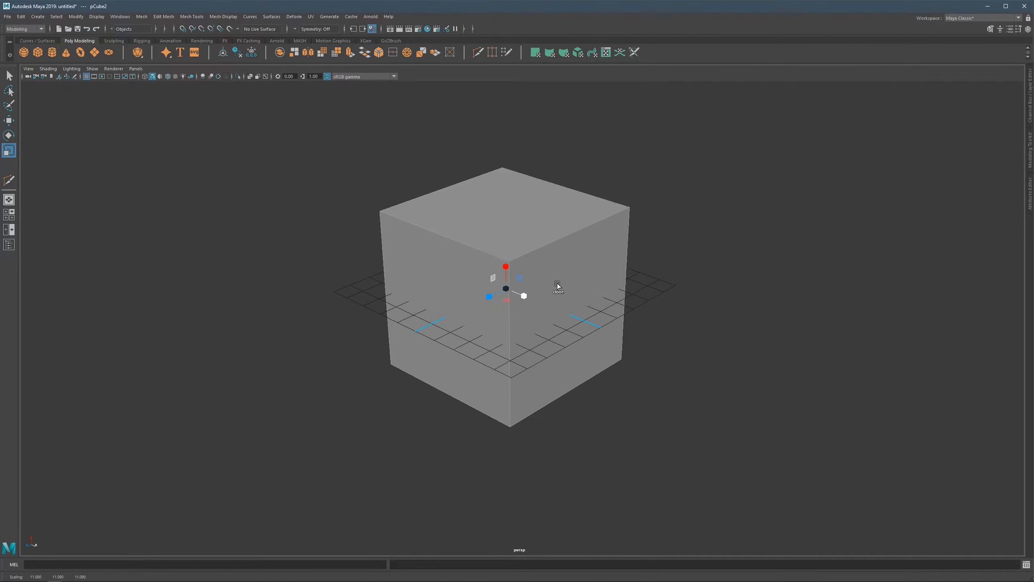
pyautogui.press('w')
pyautogui.moveTo(542, 302); pyautogui.dragTo(678, 326, button='middle')
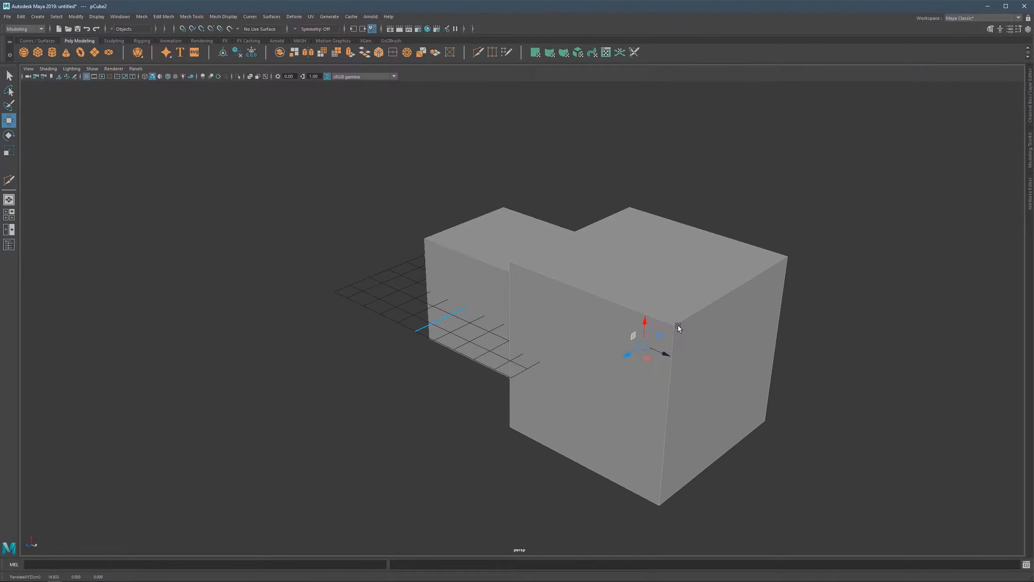
pyautogui.press('Delete')
pyautogui.click(551, 263)
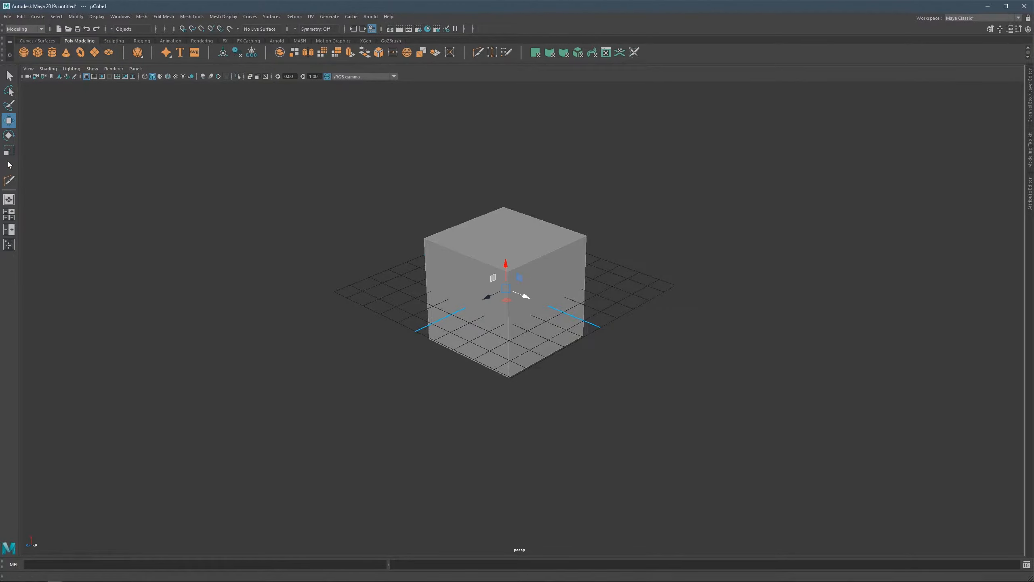
# Try duplicating the cube with the Rotate tool to place a tilted copy away from the original.
pyautogui.press('e')
pyautogui.keyDown('shift'); pyautogui.moveTo(519, 279); pyautogui.dragTo(603, 318); pyautogui.keyUp('shift')
pyautogui.press('w')
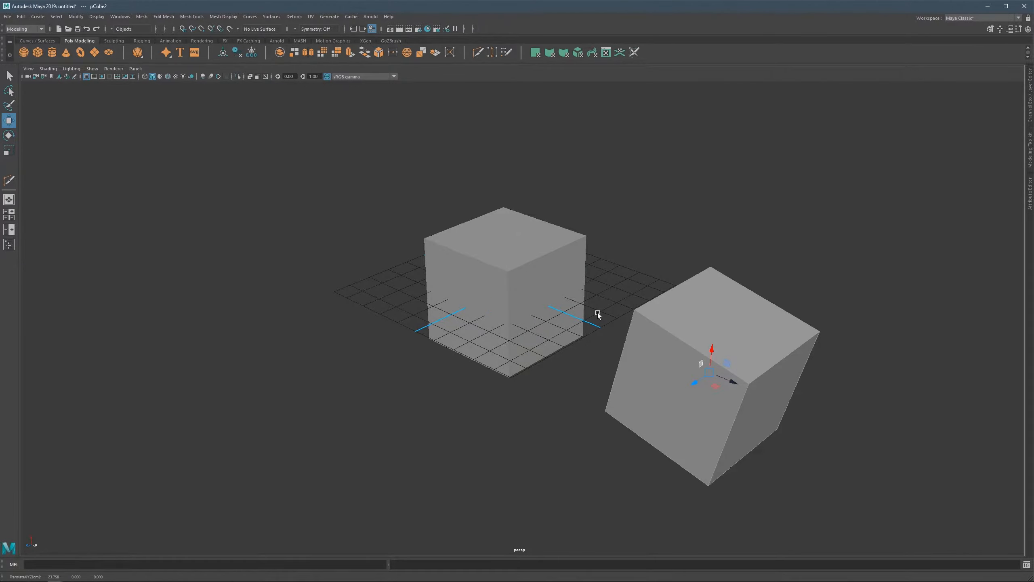
pyautogui.press('Delete')
pyautogui.click(562, 298)
# Duplicate the cube in place with the Duplicate command.
pyautogui.click(21, 17)
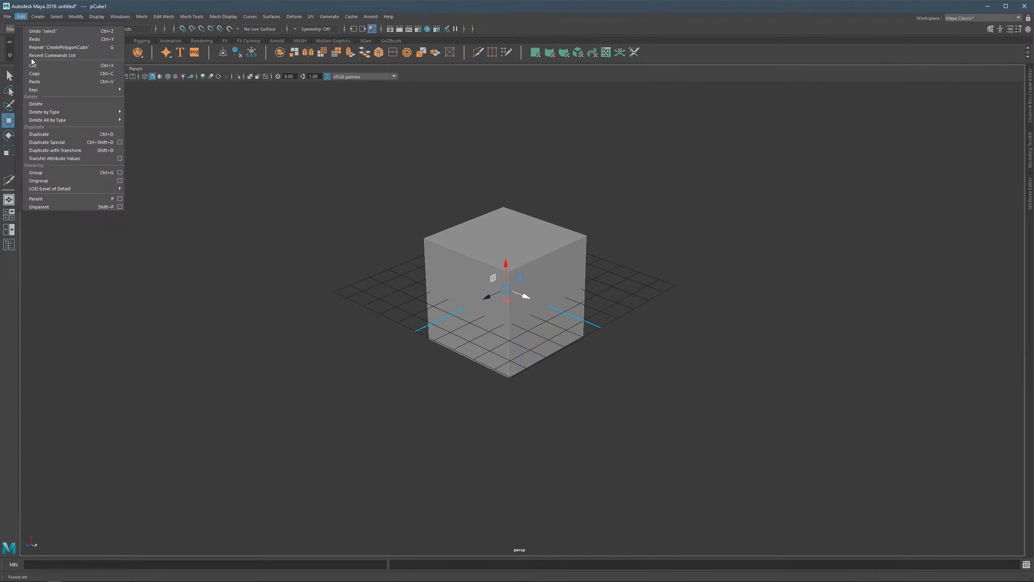
pyautogui.click(478, 253)
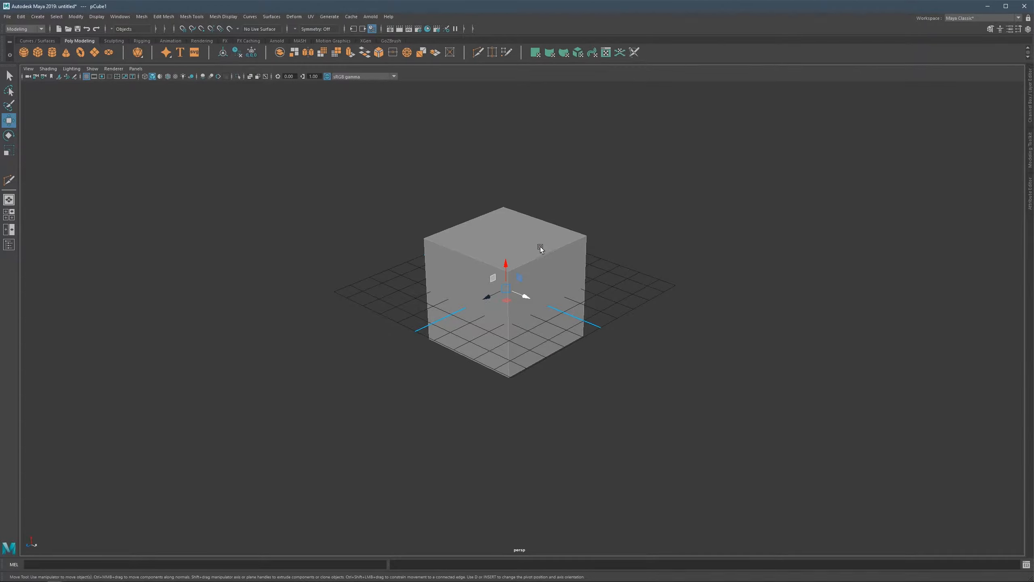
pyautogui.hotkey('ctrl', 'd')
# Show the Outliner beside the viewport and select the duplicated cube in it.
pyautogui.click(9, 245)
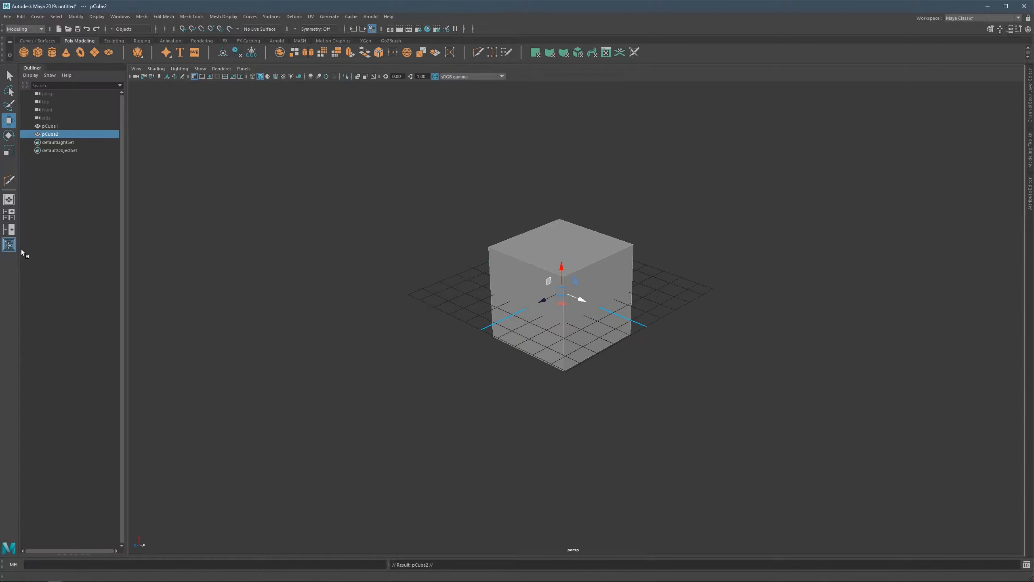
pyautogui.click(50, 127)
pyautogui.click(50, 133)
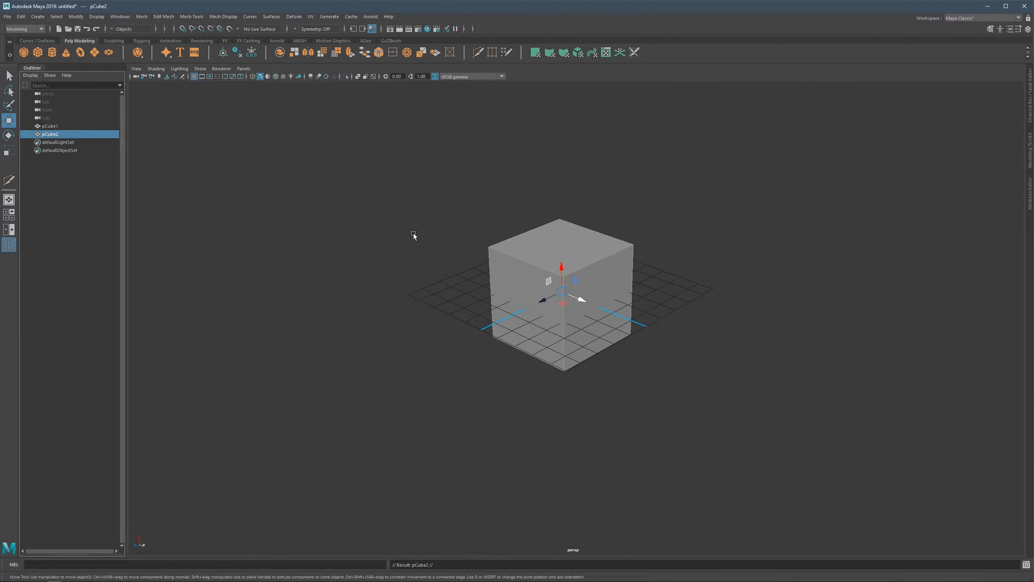
# Move the duplicated cube away from the original along one horizontal axis, and delete it.
pyautogui.moveTo(579, 299); pyautogui.dragTo(691, 334)
pyautogui.press('f')
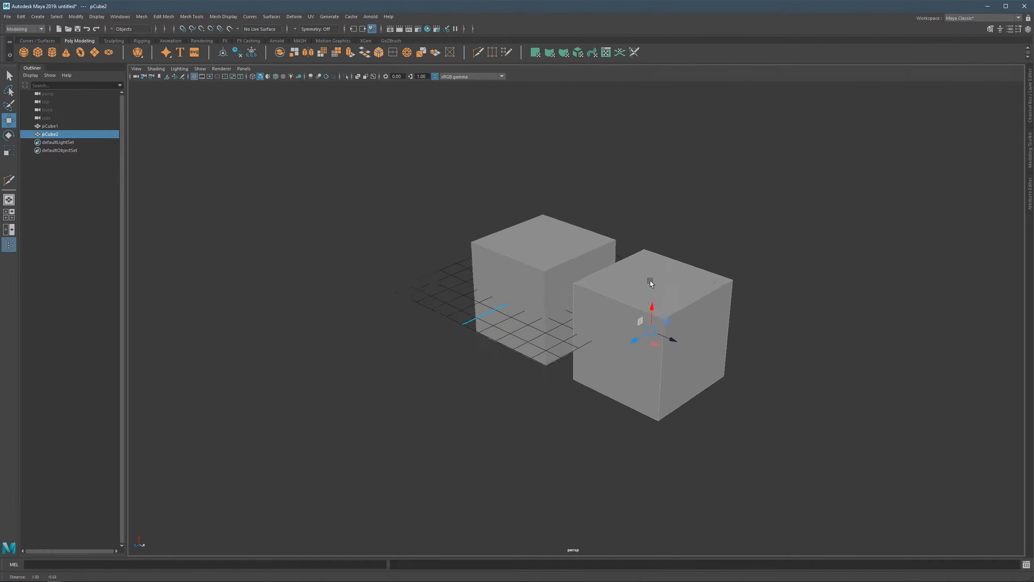
pyautogui.press('Delete')
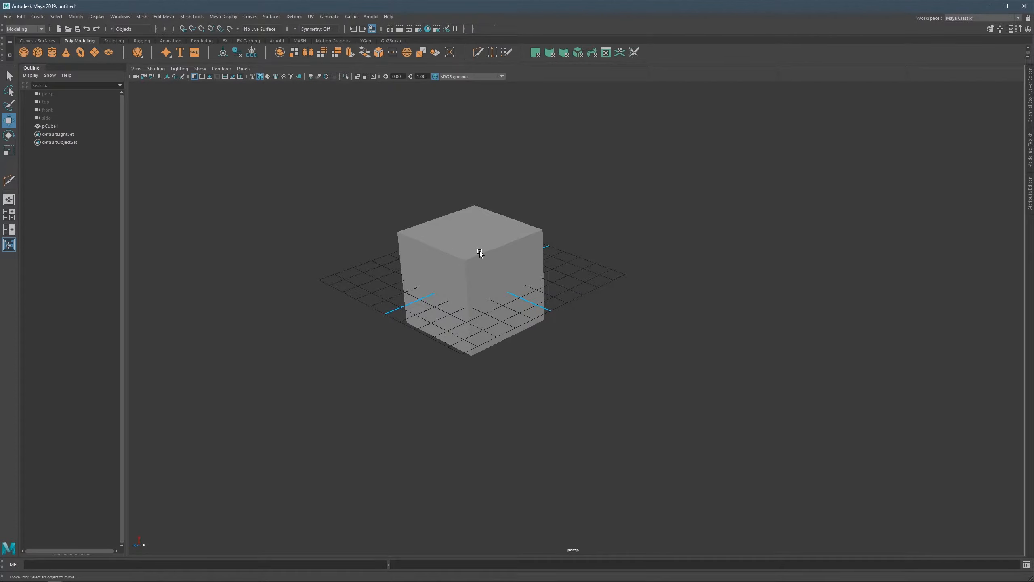
pyautogui.scroll(4, 479, 253)
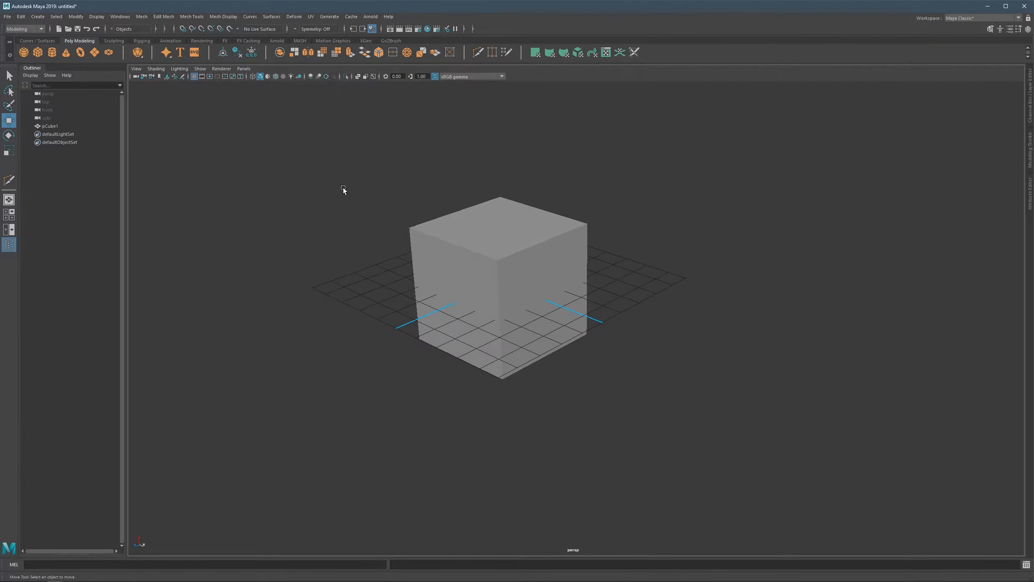
# Scale the cube into a thin, elongated slab shaped like a stair step.
pyautogui.click(21, 16)
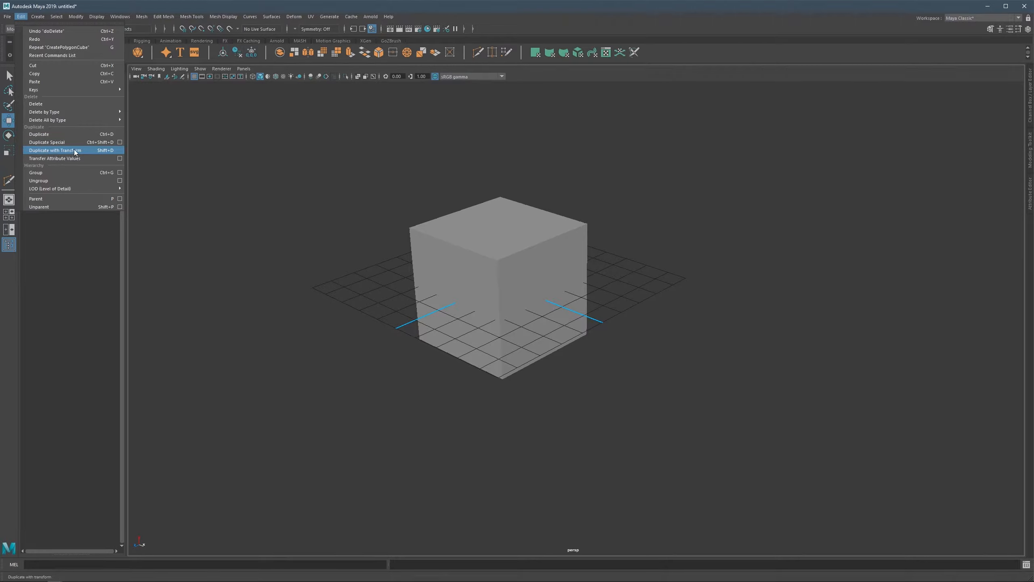
pyautogui.click(494, 250)
pyautogui.keyDown('alt'); pyautogui.moveTo(514, 249); pyautogui.dragTo(537, 248, button='middle'); pyautogui.keyUp('alt')
pyautogui.scroll(-1, 538, 247)
pyautogui.keyDown('alt'); pyautogui.moveTo(538, 249); pyautogui.dragTo(483, 305); pyautogui.keyUp('alt')
pyautogui.press('r')
pyautogui.moveTo(544, 293)
pyautogui.mouseDown()
pyautogui.moveTo(514, 254)
pyautogui.moveTo(523, 286)
pyautogui.moveTo(658, 293)
pyautogui.mouseUp()
# Place a duplicate slab beside and slightly below the original, and hide the viewport grid.
pyautogui.press('w')
pyautogui.moveTo(625, 260); pyautogui.dragTo(624, 282)
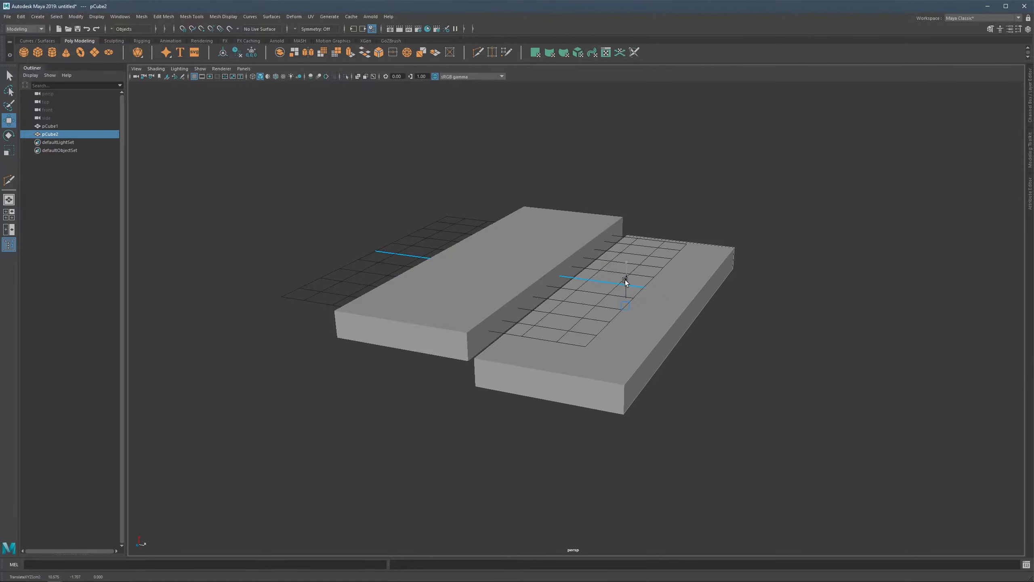
pyautogui.click(194, 77)
pyautogui.keyDown('alt'); pyautogui.moveTo(552, 263); pyautogui.dragTo(558, 231); pyautogui.keyUp('alt')
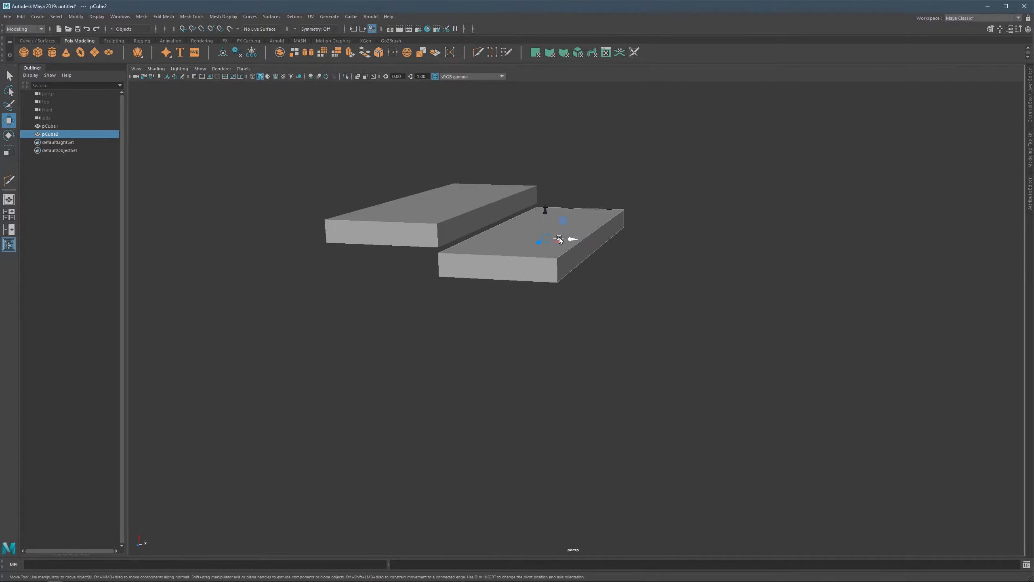
# Try duplicating the lower slab with the Move tool and placing the copy by hand as another step.
pyautogui.moveTo(634, 130); pyautogui.dragTo(433, 300)
pyautogui.click(554, 245)
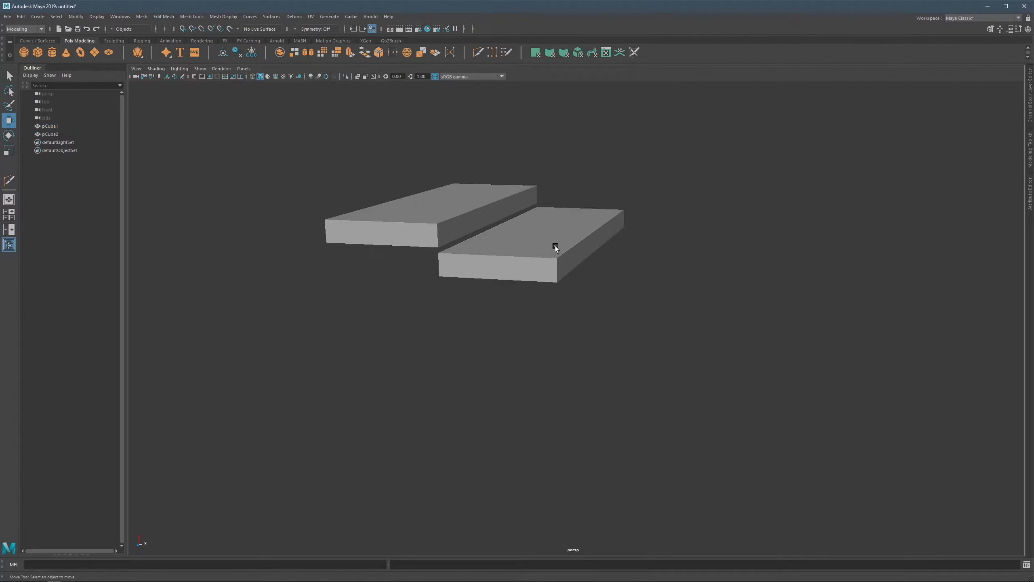
pyautogui.moveTo(576, 239)
pyautogui.keyDown('shift'); pyautogui.mouseDown()
pyautogui.moveTo(669, 252)
pyautogui.moveTo(657, 235)
pyautogui.mouseUp(); pyautogui.keyUp('shift')
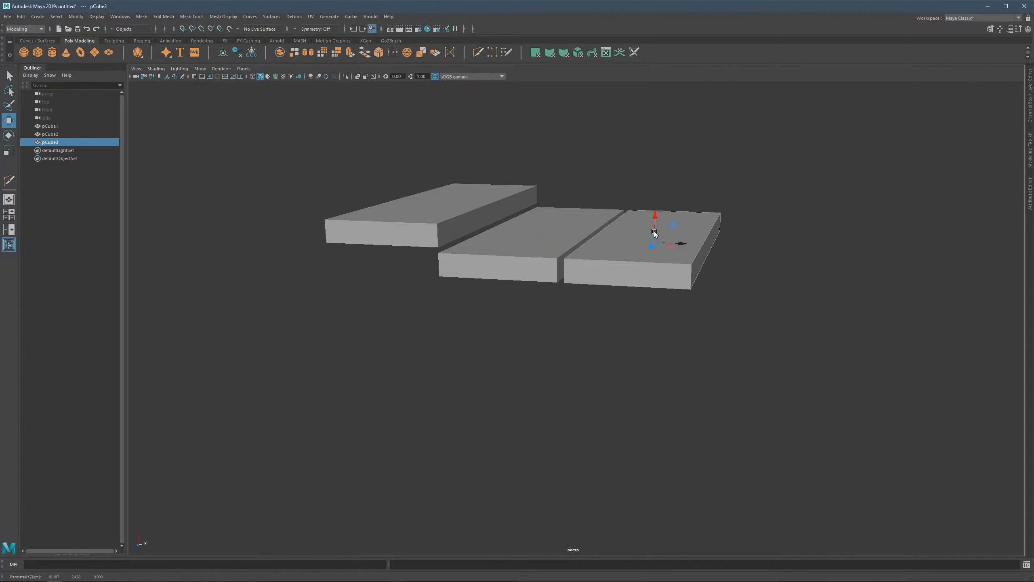
pyautogui.hotkey('ctrl', 'z')
pyautogui.hotkey('ctrl', 'z')
pyautogui.hotkey('ctrl', 'z')
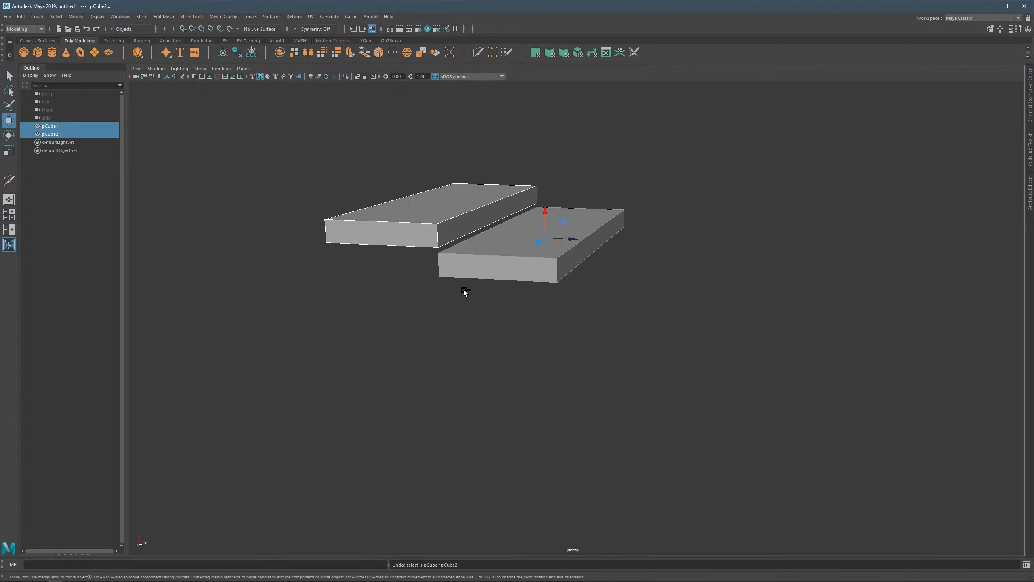
pyautogui.hotkey('ctrl', 'z')
pyautogui.hotkey('ctrl', 'z')
# Lower the second slab so it forms the next step down beside the first.
pyautogui.moveTo(460, 288)
pyautogui.keyDown('alt'); pyautogui.mouseDown()
pyautogui.moveTo(418, 202)
pyautogui.moveTo(450, 219)
pyautogui.moveTo(583, 220)
pyautogui.moveTo(566, 191)
pyautogui.moveTo(564, 215)
pyautogui.mouseUp(); pyautogui.keyUp('alt')
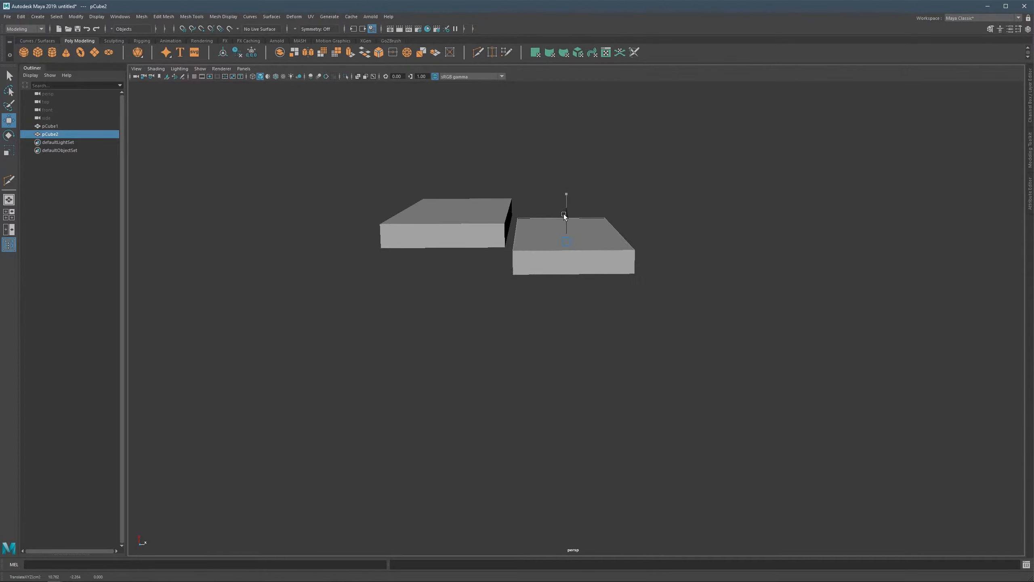
pyautogui.keyDown('alt'); pyautogui.moveTo(545, 219); pyautogui.dragTo(489, 248, button='middle'); pyautogui.keyUp('alt')
pyautogui.scroll(2, 489, 248)
pyautogui.keyDown('alt'); pyautogui.moveTo(488, 248); pyautogui.dragTo(505, 228); pyautogui.keyUp('alt')
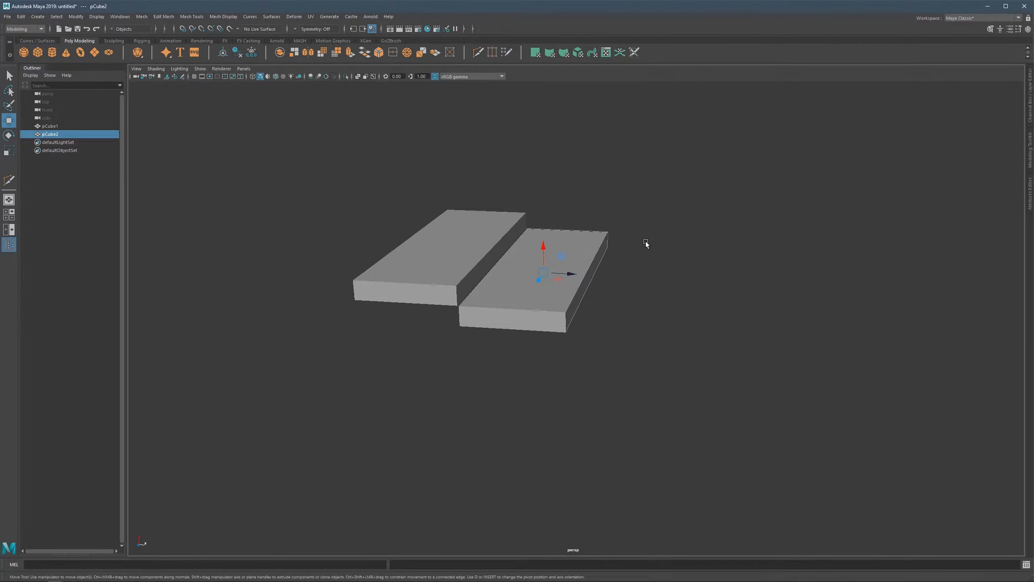
# Repeat Duplicate with Transform six times on the lower slab to build a descending staircase.
pyautogui.hotkey('shift', 'd')
pyautogui.hotkey('shift', 'd')
pyautogui.hotkey('shift', 'd')
pyautogui.hotkey('shift', 'd')
pyautogui.hotkey('shift', 'd')
pyautogui.hotkey('shift', 'd')
pyautogui.moveTo(503, 249)
pyautogui.keyDown('alt'); pyautogui.mouseDown()
pyautogui.moveTo(628, 310)
pyautogui.moveTo(603, 285)
pyautogui.moveTo(454, 244)
pyautogui.moveTo(514, 265)
pyautogui.mouseUp(); pyautogui.keyUp('alt')
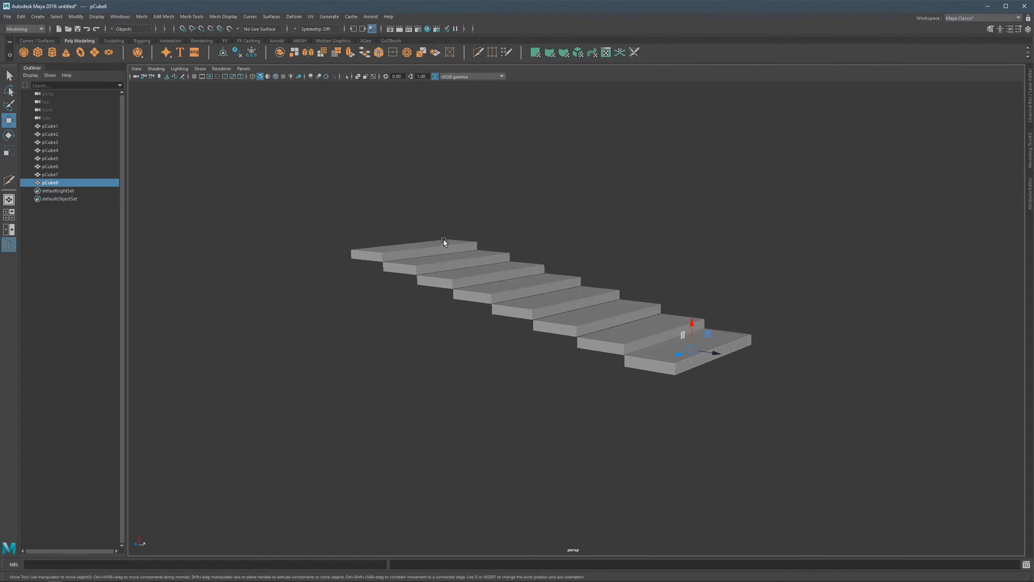
pyautogui.scroll(10, 509, 301)
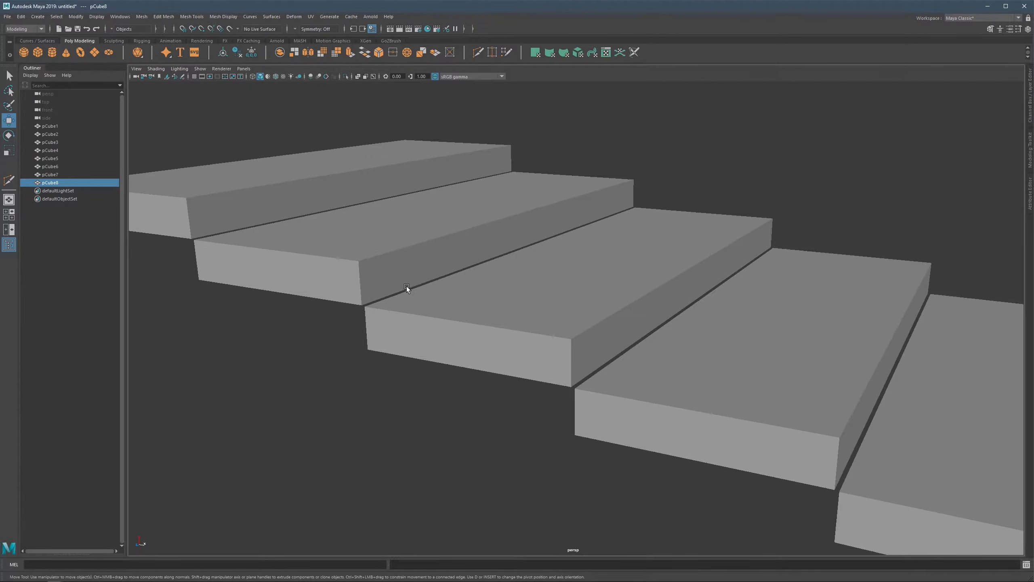
pyautogui.scroll(-5, 419, 303)
pyautogui.scroll(-8, 590, 308)
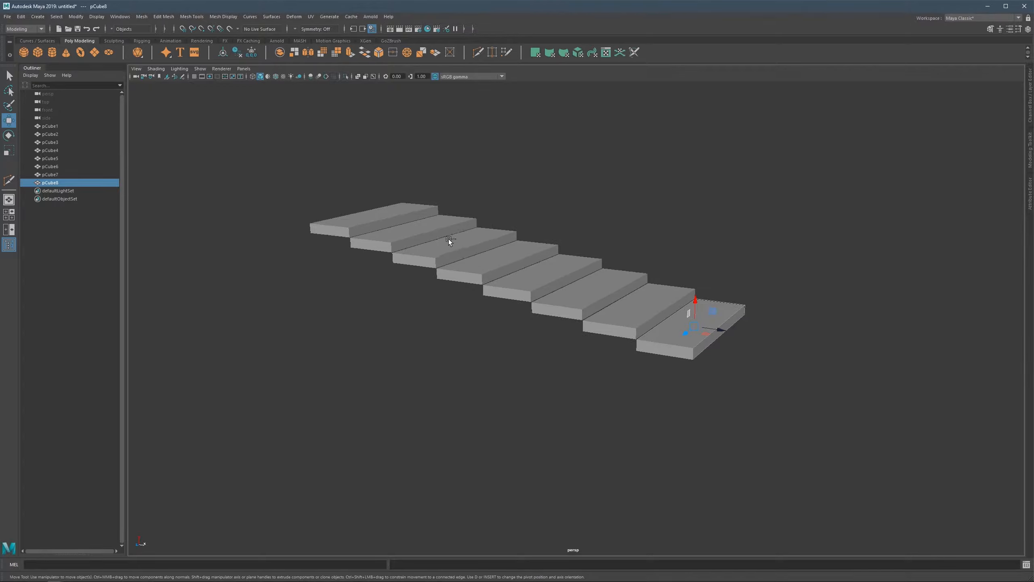
# Undo the staircase copies and the second slab, going back to the single original slab.
pyautogui.hotkey('ctrl', 'z')
pyautogui.hotkey('ctrl', 'z')
pyautogui.hotkey('ctrl', 'z')
pyautogui.hotkey('ctrl', 'z')
pyautogui.hotkey('ctrl', 'z')
pyautogui.hotkey('ctrl', 'z')
pyautogui.hotkey('ctrl', 'z')
pyautogui.hotkey('ctrl', 'z')
pyautogui.hotkey('ctrl', 'z')
pyautogui.hotkey('ctrl', 'z')
pyautogui.hotkey('ctrl', 'z')
pyautogui.hotkey('ctrl', 'z')
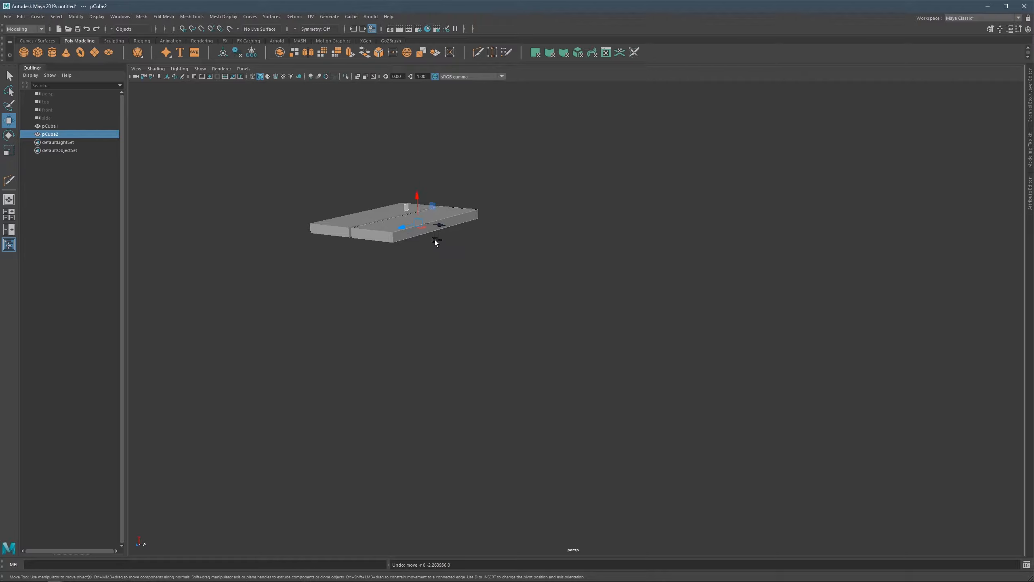
pyautogui.hotkey('ctrl', 'z')
pyautogui.hotkey('ctrl', 'z')
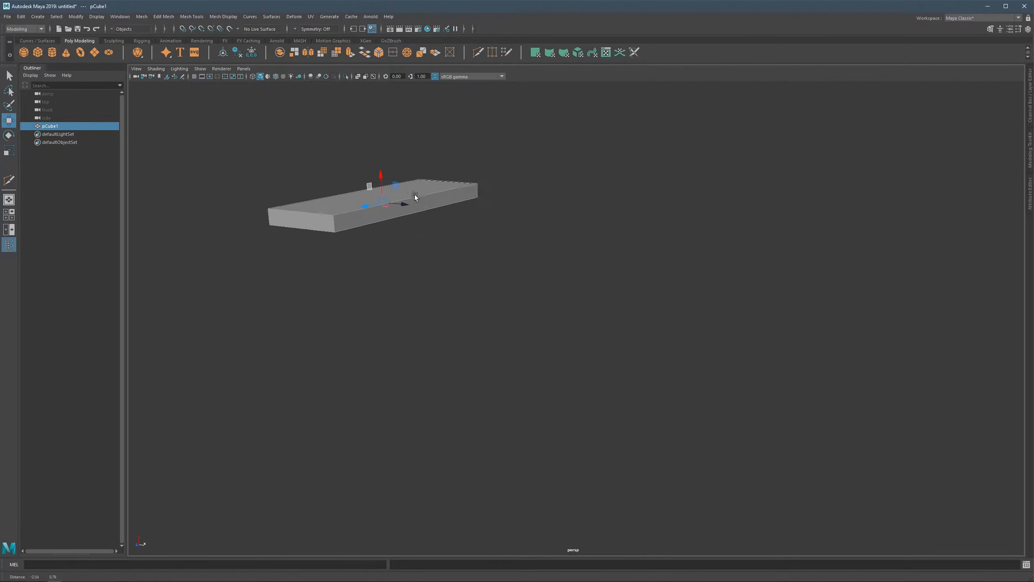
# Place a copy of the slab beside the original with the Move tool, tilted and slightly enlarged.
pyautogui.keyDown('alt'); pyautogui.moveTo(465, 222); pyautogui.dragTo(554, 234); pyautogui.keyUp('alt')
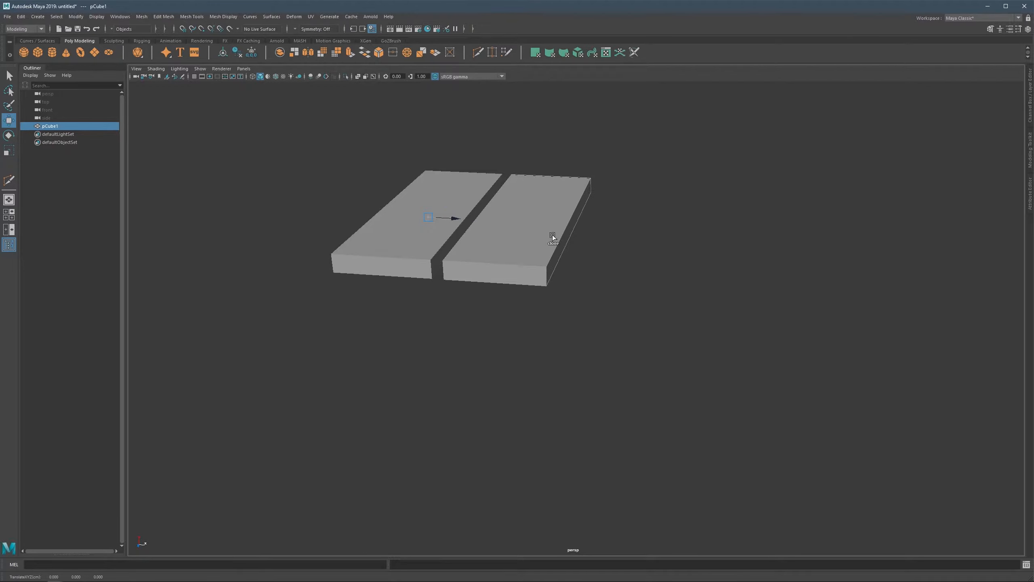
pyautogui.click(9, 136)
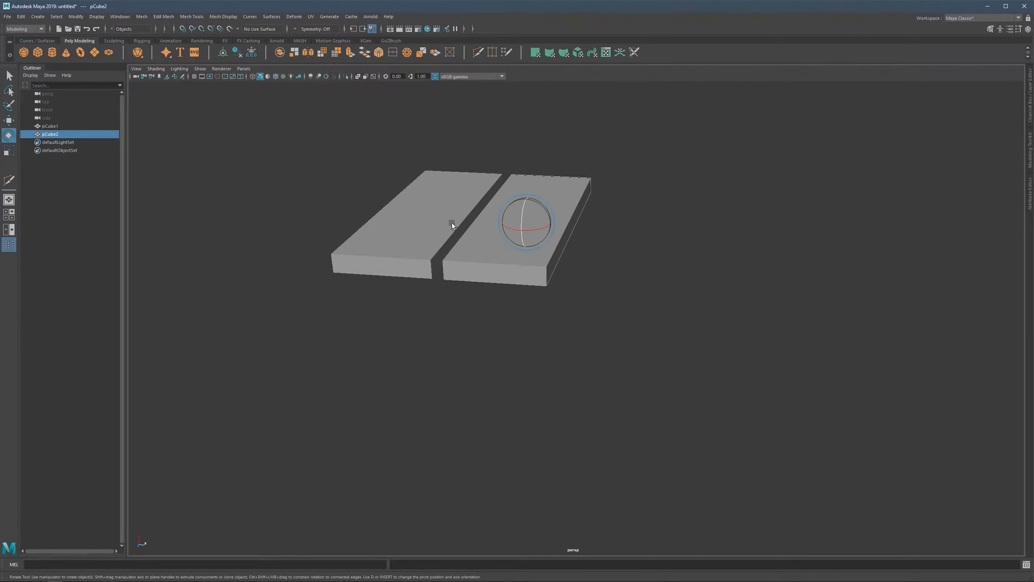
pyautogui.moveTo(545, 210); pyautogui.dragTo(459, 216)
pyautogui.press('r')
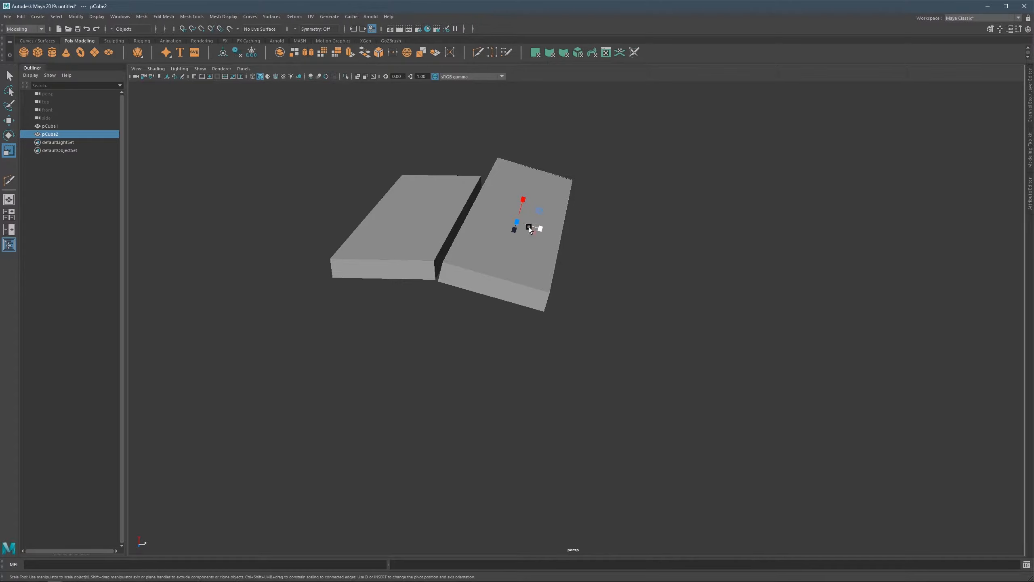
pyautogui.keyDown('alt'); pyautogui.moveTo(528, 227); pyautogui.dragTo(563, 277, button='middle'); pyautogui.keyUp('alt')
pyautogui.keyDown('alt'); pyautogui.moveTo(491, 242); pyautogui.dragTo(480, 267); pyautogui.keyUp('alt')
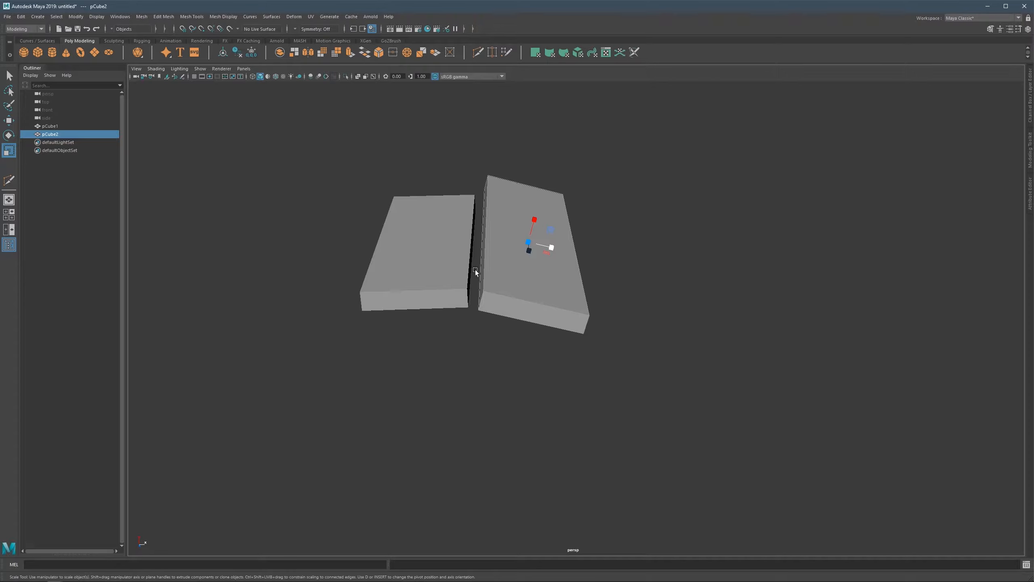
pyautogui.keyDown('alt'); pyautogui.moveTo(564, 277); pyautogui.dragTo(532, 276); pyautogui.keyUp('alt')
# Repeat Duplicate with Transform five times on the tilted slab to build a curving row of growing slabs.
pyautogui.hotkey('shift', 'd')
pyautogui.scroll(-4, 531, 276)
pyautogui.hotkey('shift', 'd')
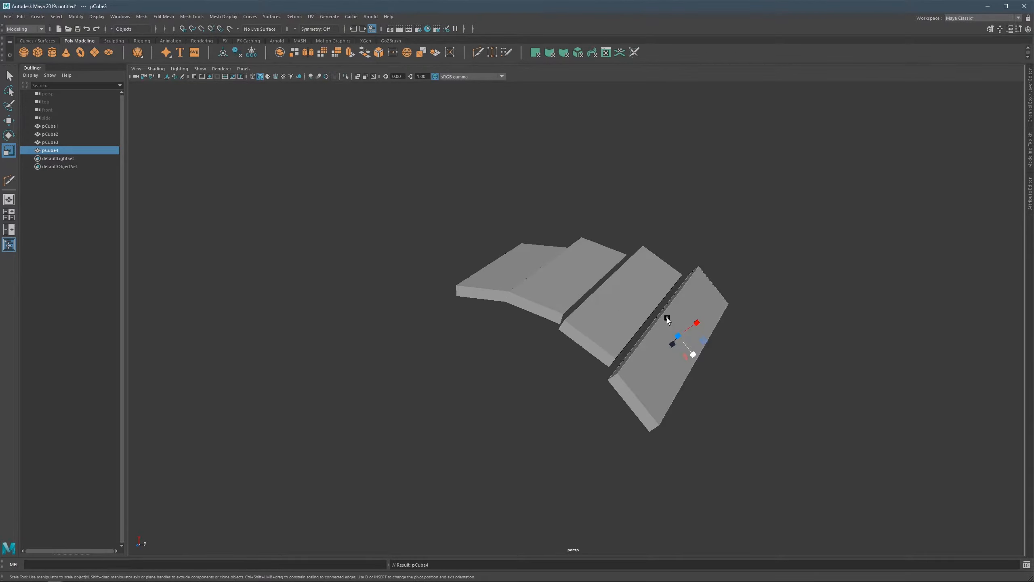
pyautogui.hotkey('shift', 'd')
pyautogui.scroll(-4, 722, 362)
pyautogui.hotkey('shift', 'd')
pyautogui.hotkey('shift', 'd')
pyautogui.scroll(-4, 715, 372)
pyautogui.keyDown('alt'); pyautogui.moveTo(668, 363); pyautogui.dragTo(616, 283, button='middle'); pyautogui.keyUp('alt')
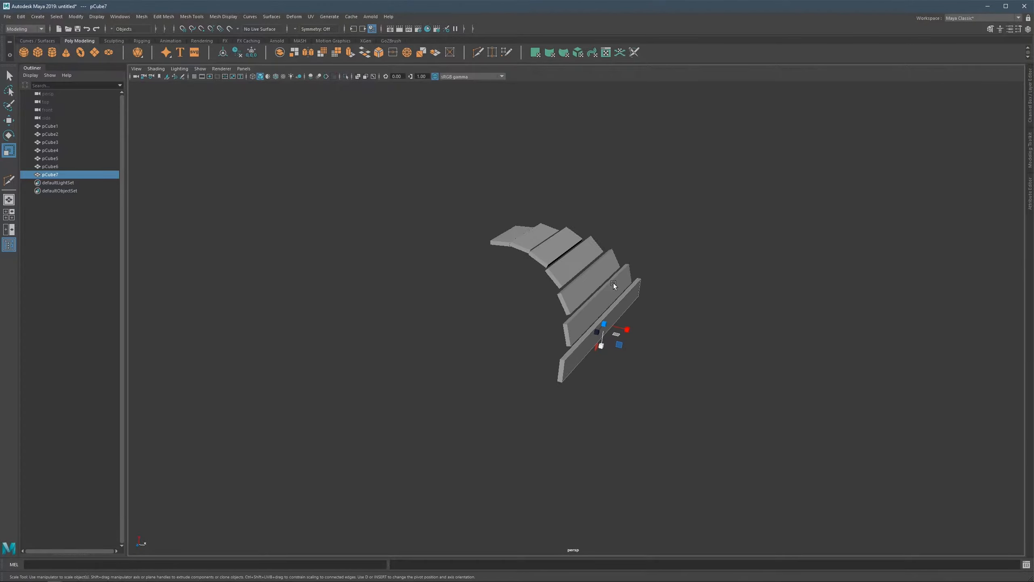
pyautogui.keyDown('alt'); pyautogui.moveTo(616, 284); pyautogui.dragTo(585, 285); pyautogui.keyUp('alt')
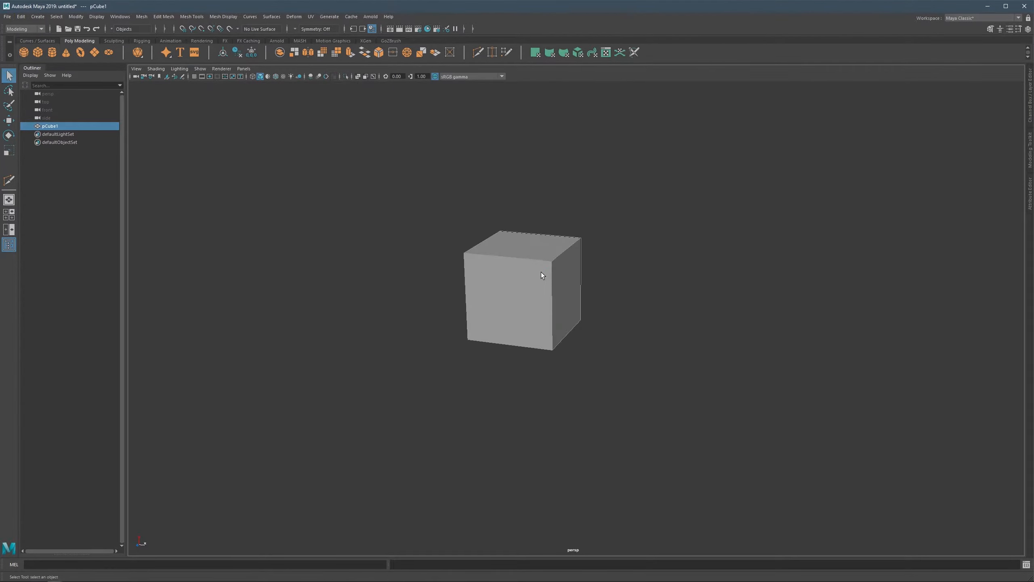
# Open the Duplicate Special options for the cube and reset them to their defaults.
pyautogui.scroll(3, 541, 272)
pyautogui.keyDown('alt'); pyautogui.moveTo(557, 274); pyautogui.dragTo(527, 251); pyautogui.keyUp('alt')
pyautogui.keyDown('alt'); pyautogui.moveTo(527, 249); pyautogui.dragTo(533, 249, button='middle'); pyautogui.keyUp('alt')
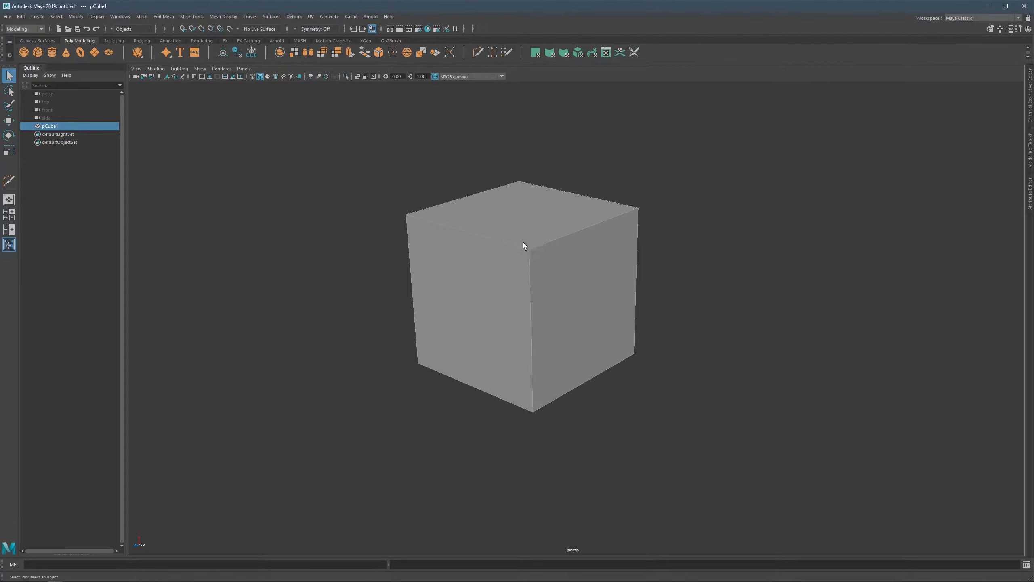
pyautogui.keyDown('alt'); pyautogui.moveTo(524, 243); pyautogui.dragTo(529, 244); pyautogui.keyUp('alt')
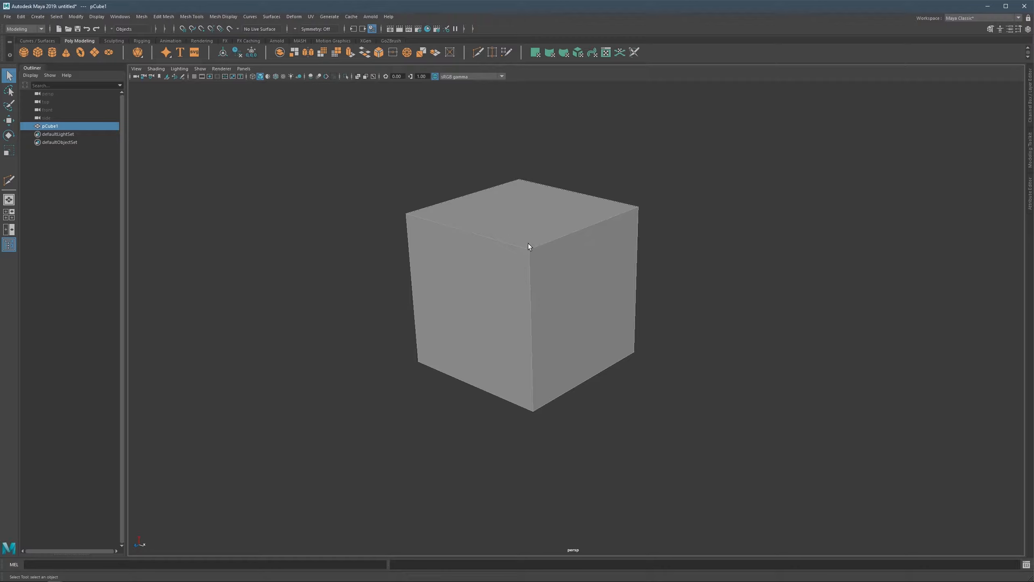
pyautogui.click(22, 17)
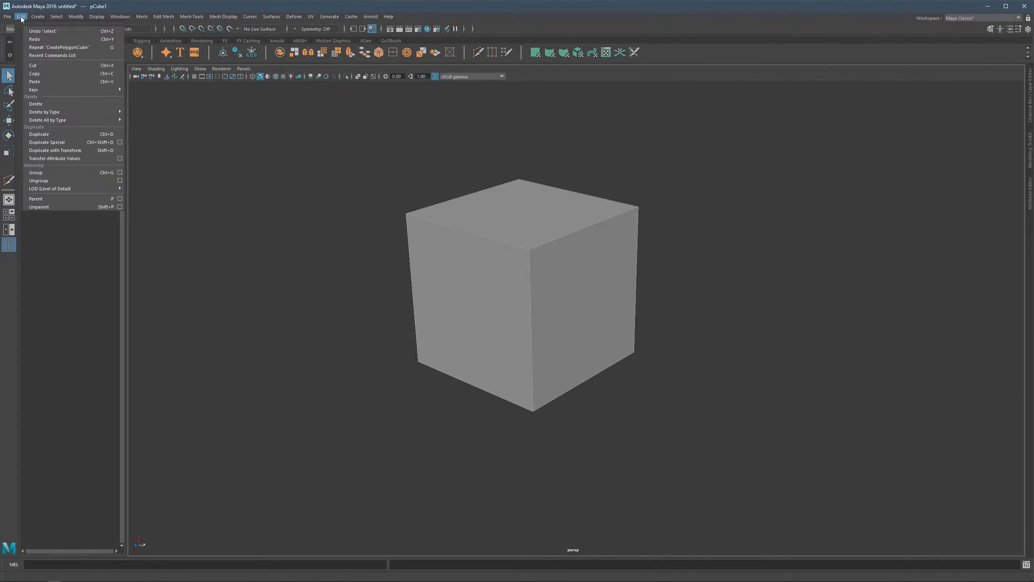
pyautogui.click(120, 143)
pyautogui.moveTo(228, 89); pyautogui.dragTo(264, 89)
pyautogui.click(143, 100)
pyautogui.click(148, 116)
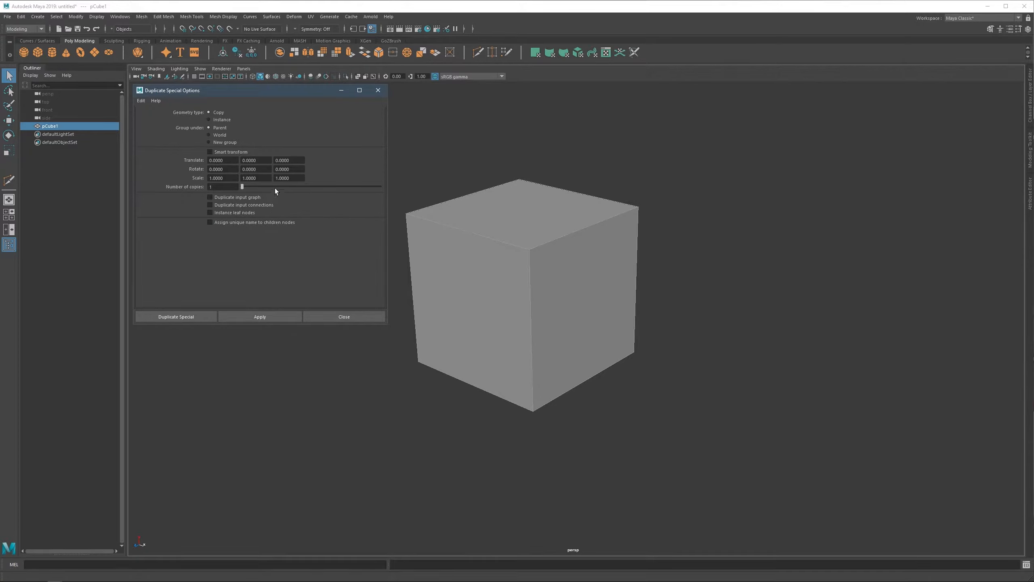
pyautogui.moveTo(264, 93); pyautogui.dragTo(263, 95)
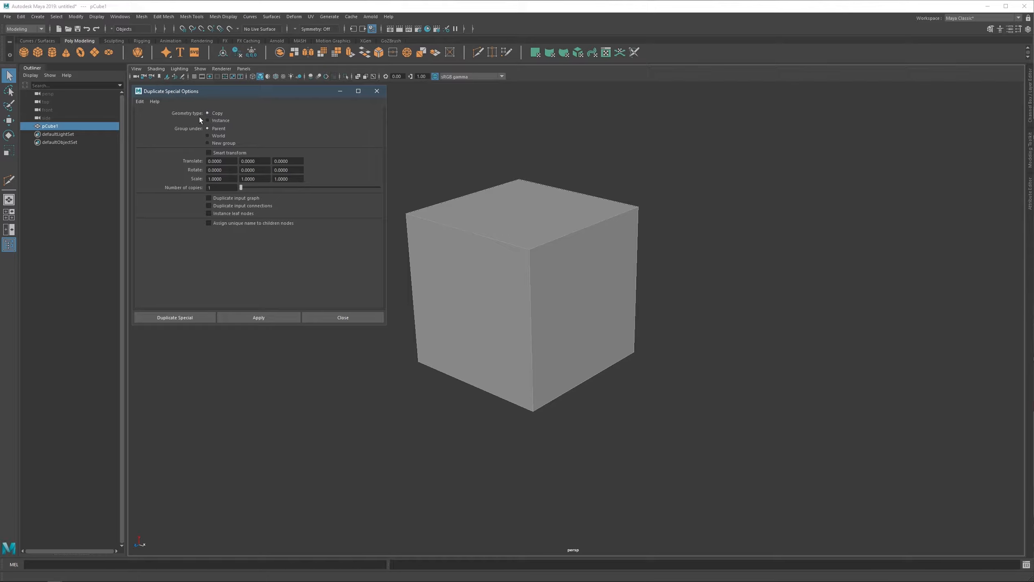
# Try copying the cube sideways with the Move tool, and delete that copy.
pyautogui.scroll(-4, 525, 248)
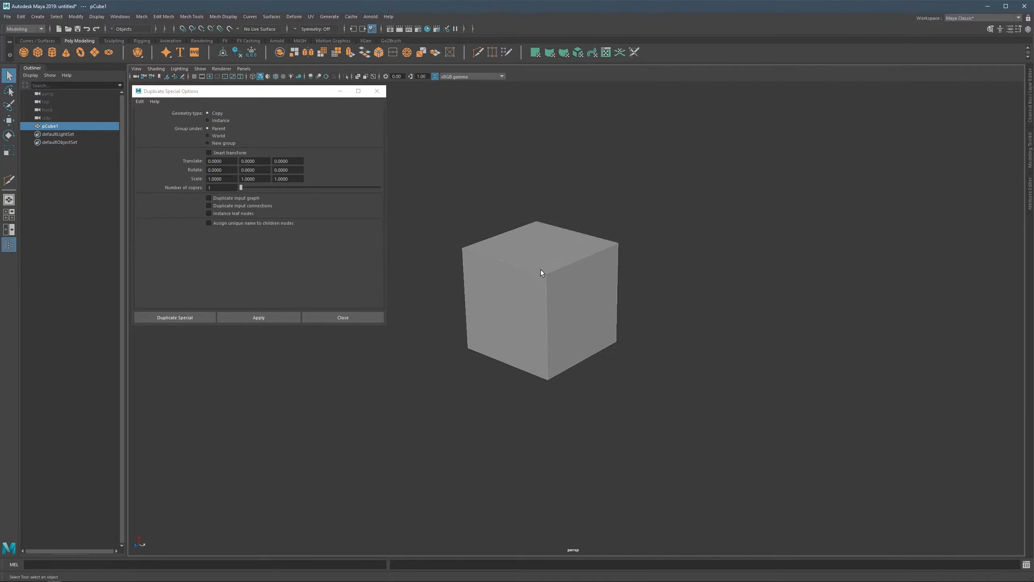
pyautogui.press('w')
pyautogui.keyDown('shift'); pyautogui.moveTo(554, 301); pyautogui.dragTo(731, 342); pyautogui.keyUp('shift')
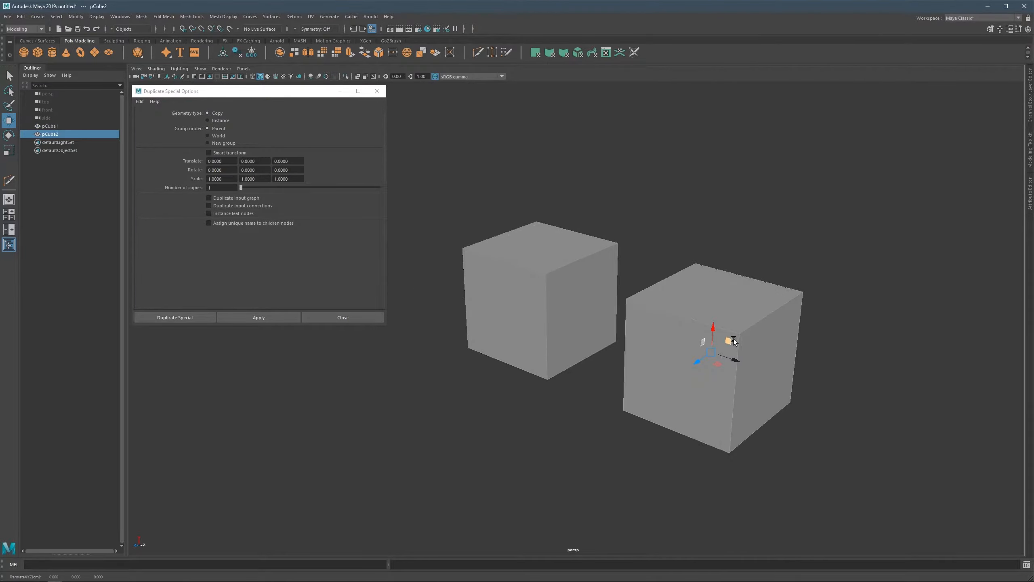
pyautogui.press('Delete')
pyautogui.click(618, 259)
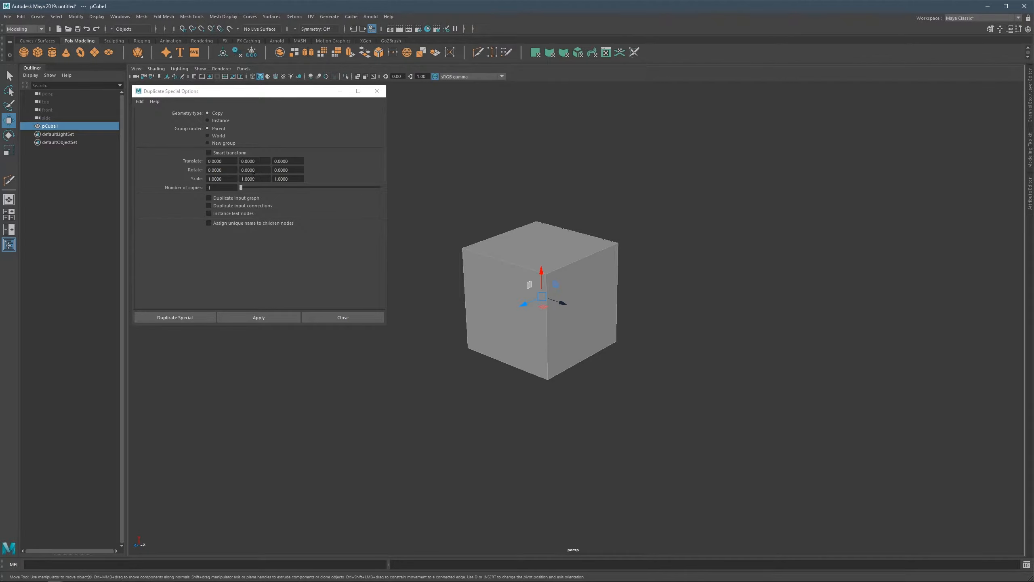
# Try a single Duplicate Special copy of the cube, move it aside and delete it.
pyautogui.click(274, 318)
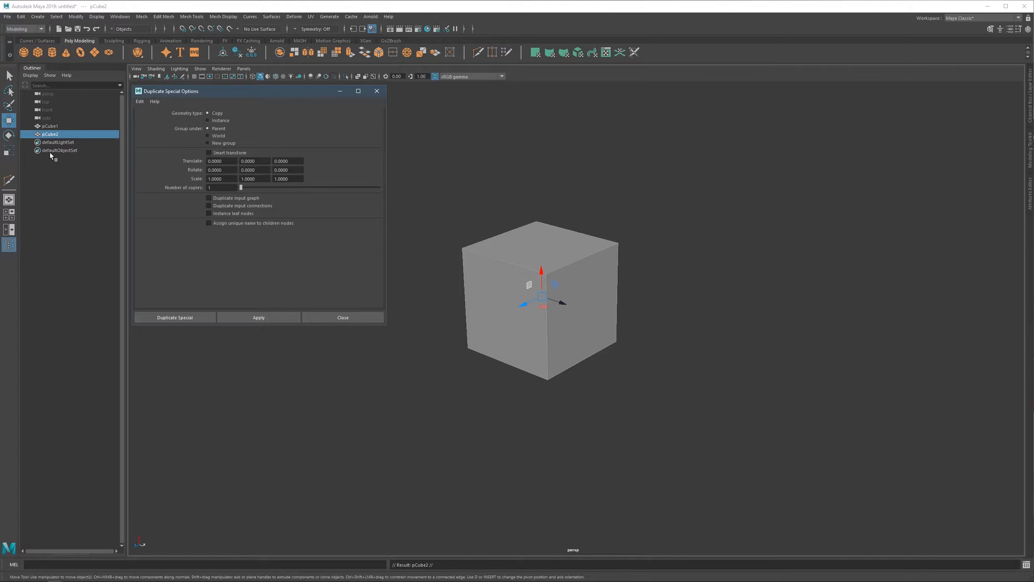
pyautogui.moveTo(561, 302); pyautogui.dragTo(697, 333)
pyautogui.press('Delete')
pyautogui.click(567, 276)
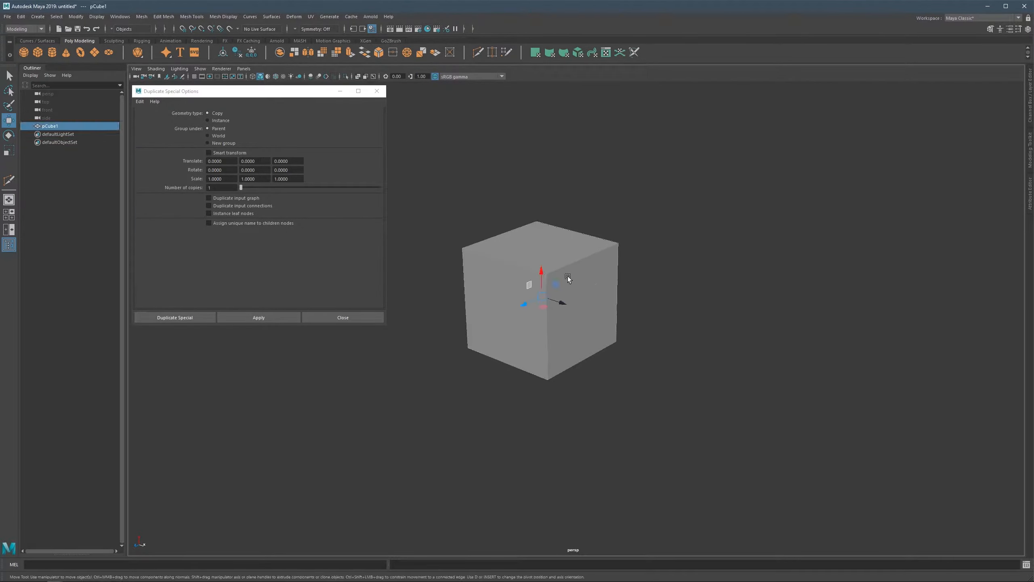
# Try Duplicate Special with 7 copies of the cube, and pull several of the overlapping cubes apart.
pyautogui.moveTo(243, 188); pyautogui.dragTo(250, 188)
pyautogui.click(297, 317)
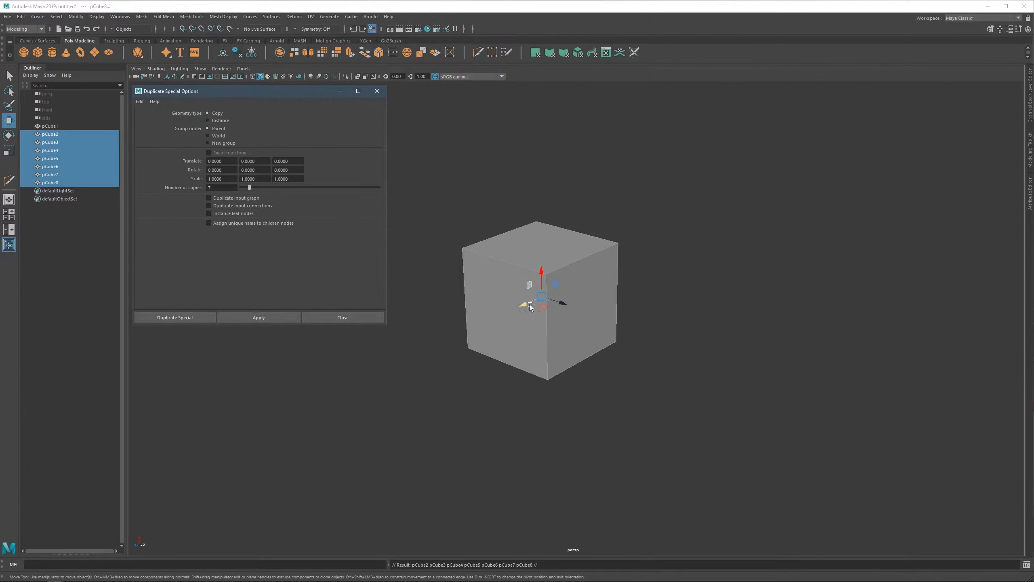
pyautogui.moveTo(529, 305); pyautogui.dragTo(607, 269)
pyautogui.click(562, 298)
pyautogui.moveTo(560, 302); pyautogui.dragTo(676, 334)
pyautogui.click(677, 243)
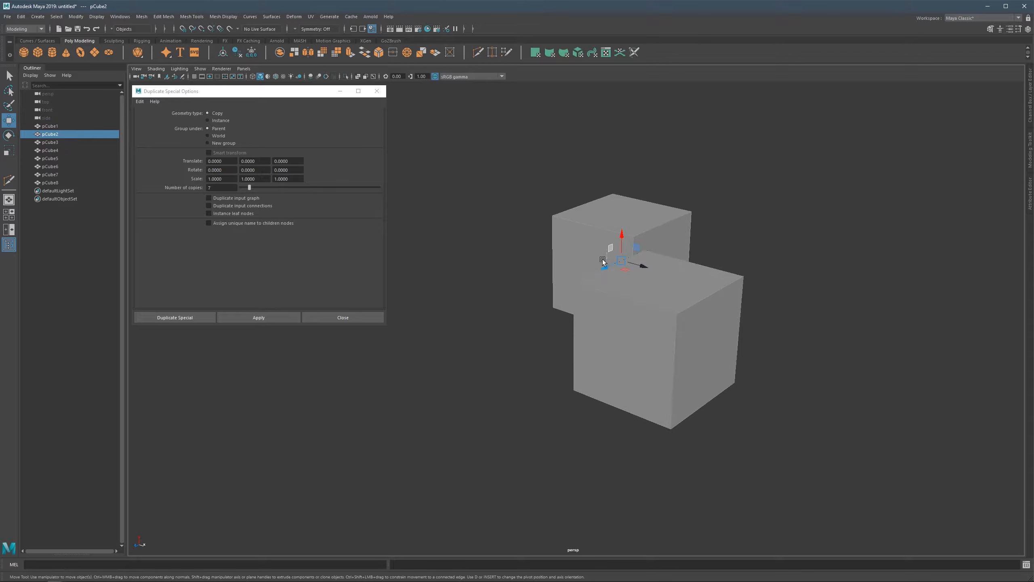
pyautogui.moveTo(605, 267); pyautogui.dragTo(483, 316)
pyautogui.click(620, 235)
pyautogui.moveTo(640, 264); pyautogui.dragTo(564, 244)
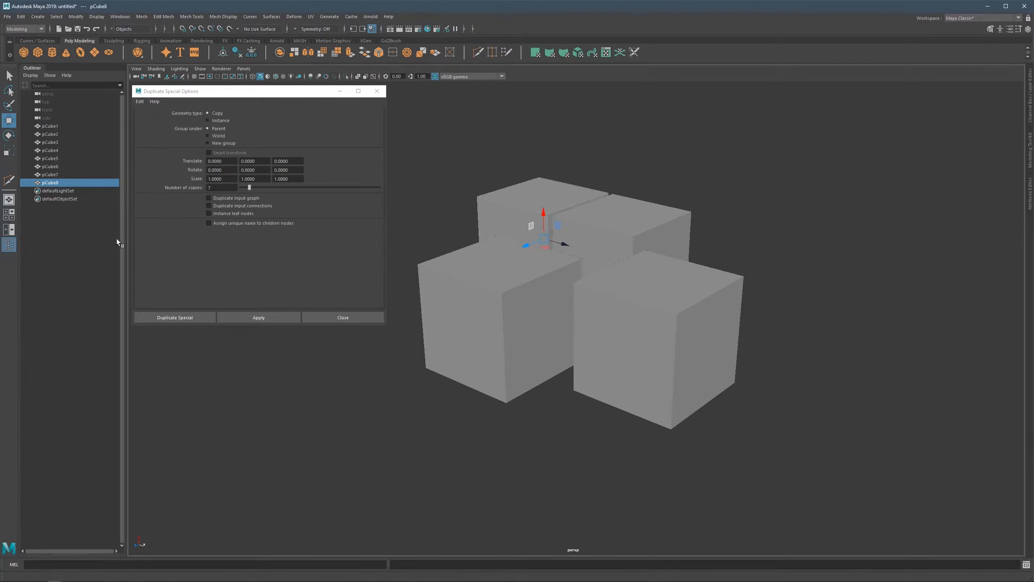
# Undo the cube moves and the seven copies, going back to the single original cube.
pyautogui.hotkey('ctrl', 'z')
pyautogui.hotkey('ctrl', 'z')
pyautogui.hotkey('ctrl', 'z')
pyautogui.hotkey('ctrl', 'z')
pyautogui.hotkey('ctrl', 'z')
pyautogui.hotkey('ctrl', 'z')
pyautogui.hotkey('ctrl', 'z')
pyautogui.hotkey('ctrl', 'z')
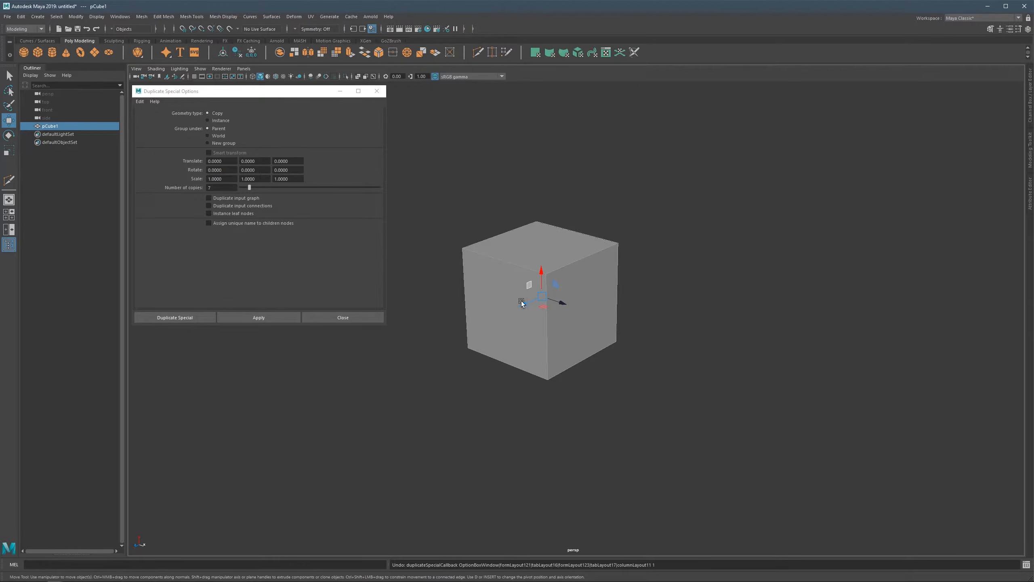
# Make 1 copy of the cube with Duplicate Special and move it beside the original.
pyautogui.moveTo(242, 188); pyautogui.dragTo(192, 197)
pyautogui.click(258, 318)
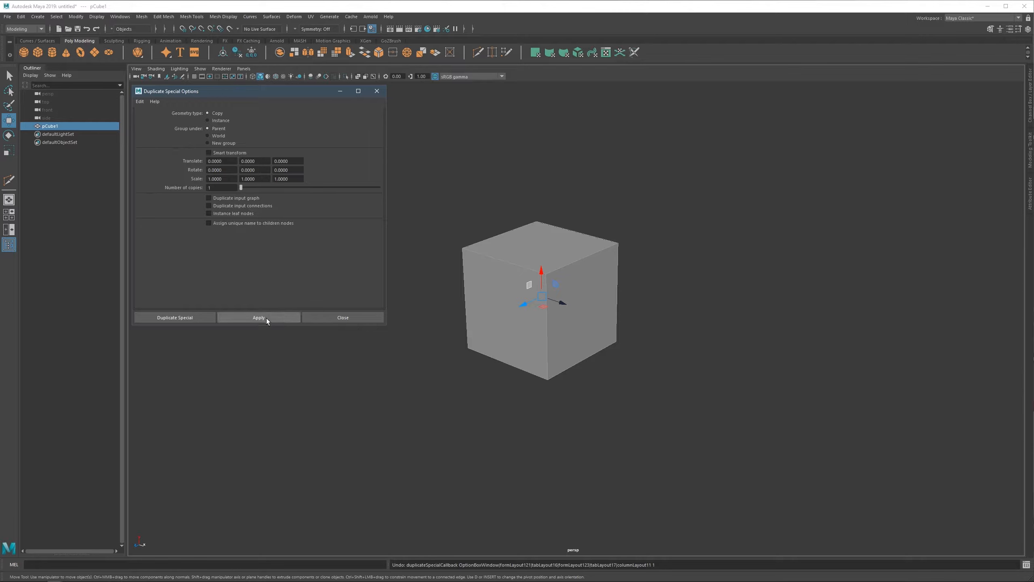
pyautogui.moveTo(561, 303); pyautogui.dragTo(730, 335)
pyautogui.scroll(-1, 640, 296)
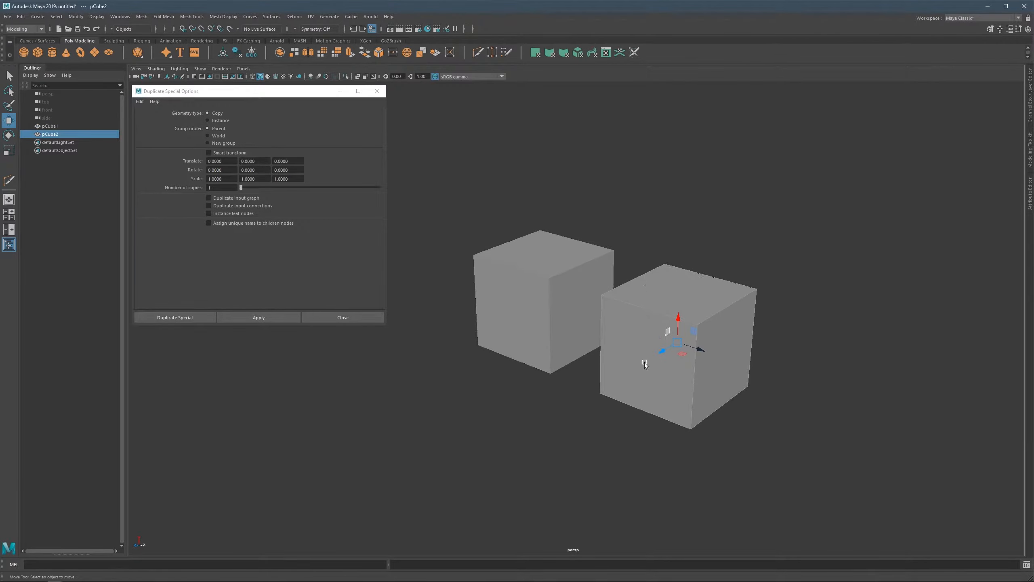
# Try pulling the copied cube's front face forward and moving one of its corner vertices.
pyautogui.press('F11')
pyautogui.click(645, 362)
pyautogui.scroll(-2, 667, 316)
pyautogui.moveTo(620, 358); pyautogui.dragTo(553, 395)
pyautogui.scroll(-2, 602, 360)
pyautogui.keyDown('alt'); pyautogui.moveTo(588, 340); pyautogui.dragTo(626, 339); pyautogui.keyUp('alt')
pyautogui.press('F8')
pyautogui.press('F9')
pyautogui.click(654, 281)
pyautogui.moveTo(669, 296); pyautogui.dragTo(679, 300)
# Undo the face and vertex edits and the copy, leaving only the original cube.
pyautogui.hotkey('ctrl', 'z')
pyautogui.hotkey('ctrl', 'z')
pyautogui.hotkey('ctrl', 'z')
pyautogui.hotkey('ctrl', 'z')
pyautogui.hotkey('ctrl', 'z')
pyautogui.hotkey('ctrl', 'z')
pyautogui.hotkey('ctrl', 'z')
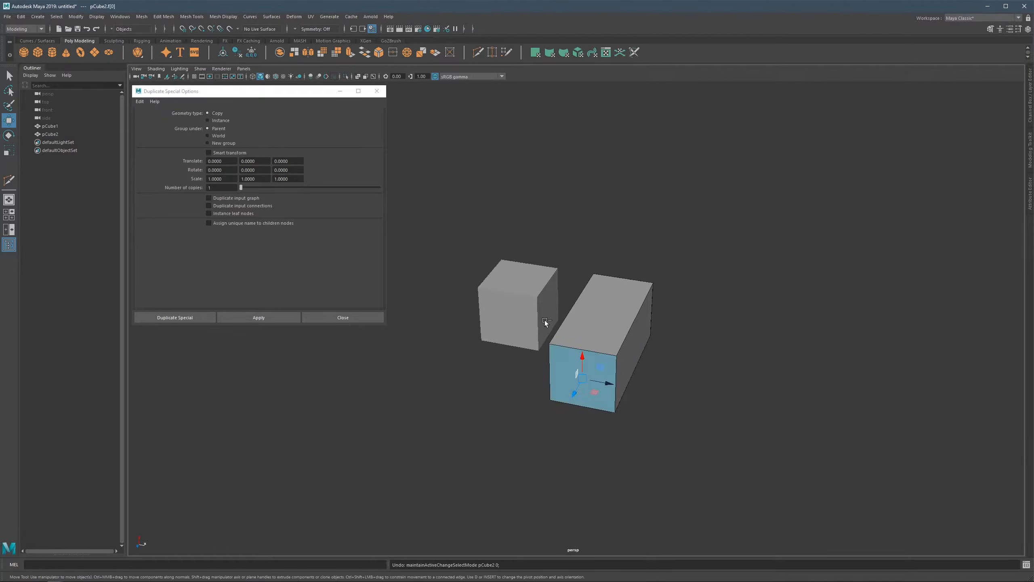
pyautogui.scroll(3, 541, 310)
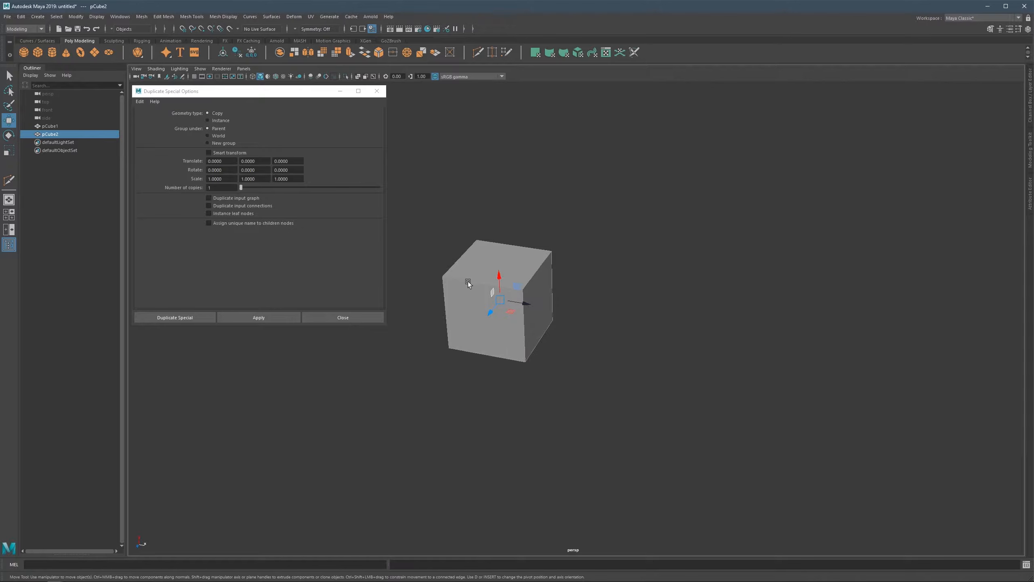
pyautogui.hotkey('ctrl', 'z')
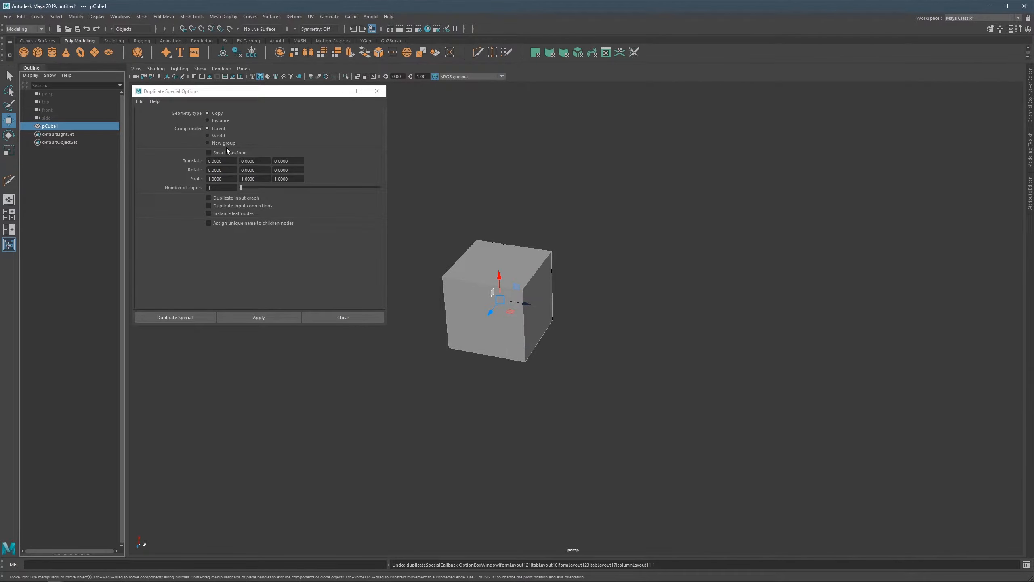
# Duplicate the cube with the geometry type set to Instance, and move the instance beside the original.
pyautogui.click(222, 121)
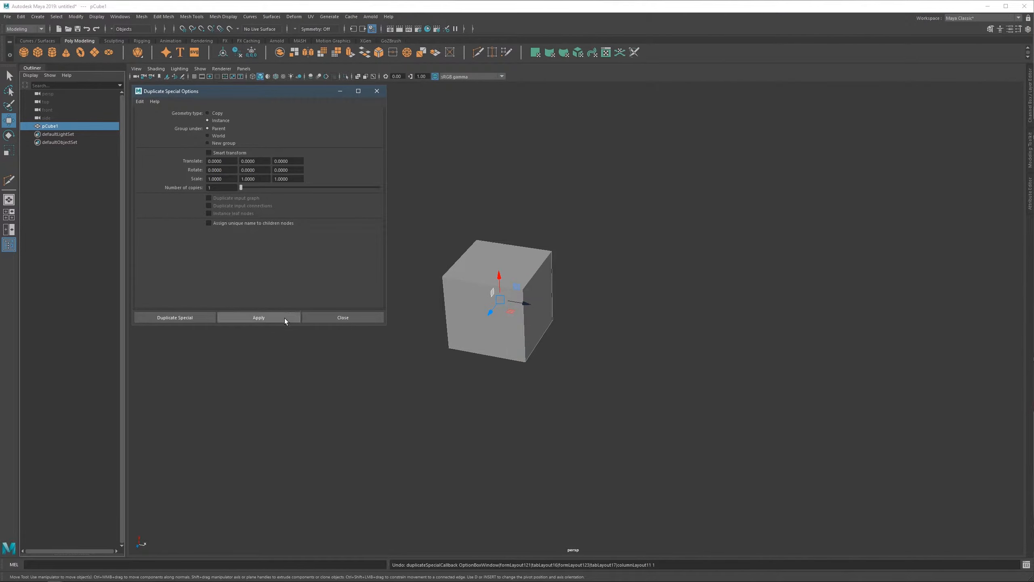
pyautogui.click(258, 317)
pyautogui.moveTo(526, 303); pyautogui.dragTo(629, 289)
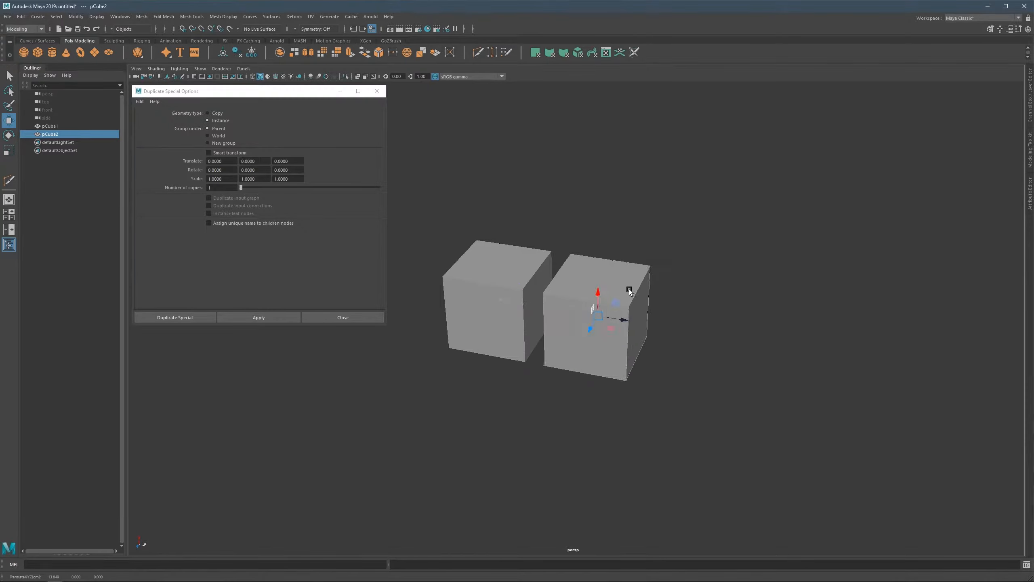
# Pull the instance's front face forward to lengthen both linked cubes into long boxes.
pyautogui.press('F11')
pyautogui.click(607, 320)
pyautogui.moveTo(582, 357); pyautogui.dragTo(527, 439)
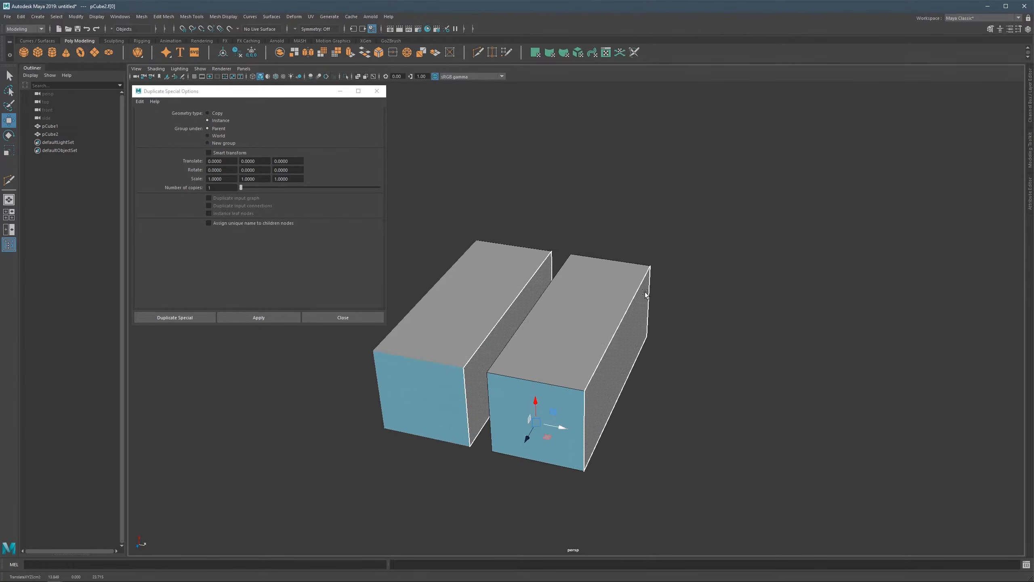
# Try moving the instance's rear upper corner vertex outward, and undo the move.
pyautogui.press('F9')
pyautogui.click(651, 266)
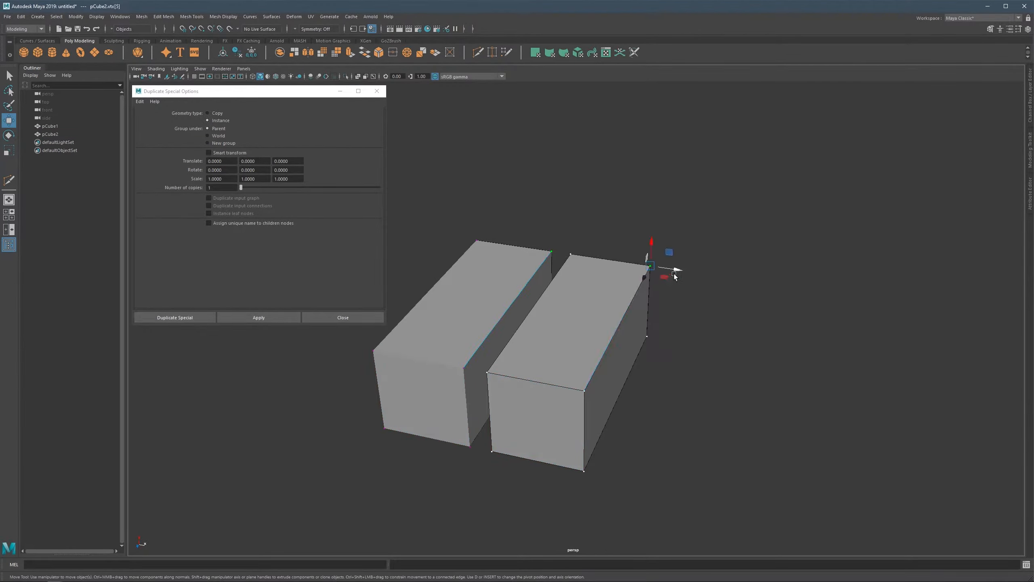
pyautogui.moveTo(674, 276); pyautogui.dragTo(694, 282)
pyautogui.hotkey('ctrl', 'z')
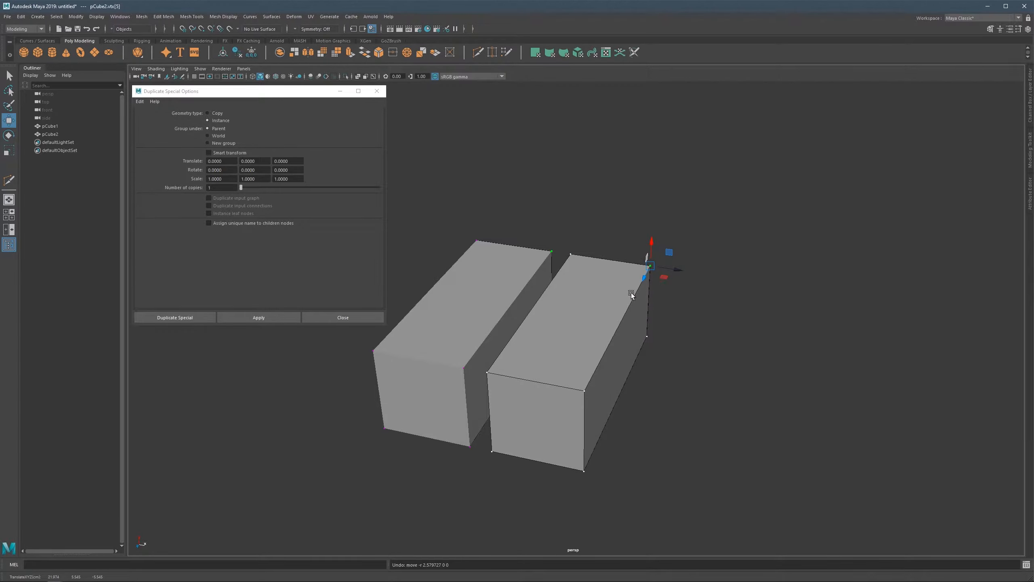
# Try moving the instance's front upper corner vertex inward to slant the box.
pyautogui.keyDown('alt'); pyautogui.moveTo(627, 339); pyautogui.dragTo(640, 285, button='middle'); pyautogui.keyUp('alt')
pyautogui.click(602, 329)
pyautogui.moveTo(594, 345); pyautogui.dragTo(567, 349)
# Try reshaping the instance's side face with the Scale tool and extruding its front face with the Move tool.
pyautogui.click(595, 420)
pyautogui.click(620, 327)
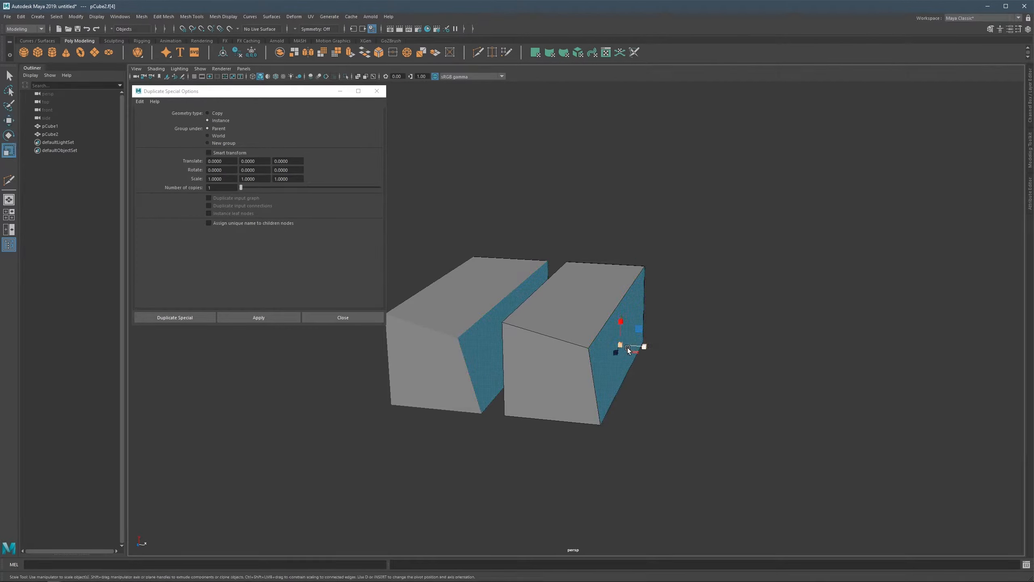
pyautogui.keyDown('shift'); pyautogui.moveTo(634, 344); pyautogui.dragTo(575, 359); pyautogui.keyUp('shift')
pyautogui.click(576, 363)
pyautogui.press('r')
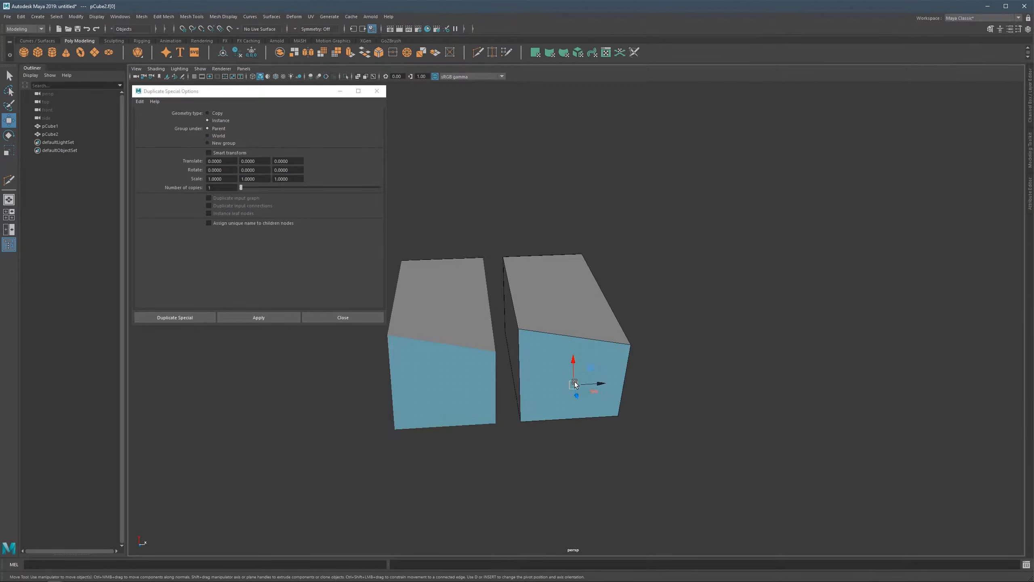
pyautogui.press('w')
pyautogui.keyDown('shift'); pyautogui.moveTo(575, 383); pyautogui.dragTo(586, 437); pyautogui.keyUp('shift')
pyautogui.scroll(-5, 591, 395)
# Undo the vertex and face edits on the instance and return it to object selection.
pyautogui.hotkey('ctrl', 'z')
pyautogui.keyDown('alt'); pyautogui.moveTo(567, 350); pyautogui.dragTo(509, 301); pyautogui.keyUp('alt')
pyautogui.hotkey('ctrl', 'z')
pyautogui.hotkey('ctrl', 'z')
pyautogui.hotkey('ctrl', 'z')
pyautogui.hotkey('ctrl', 'z')
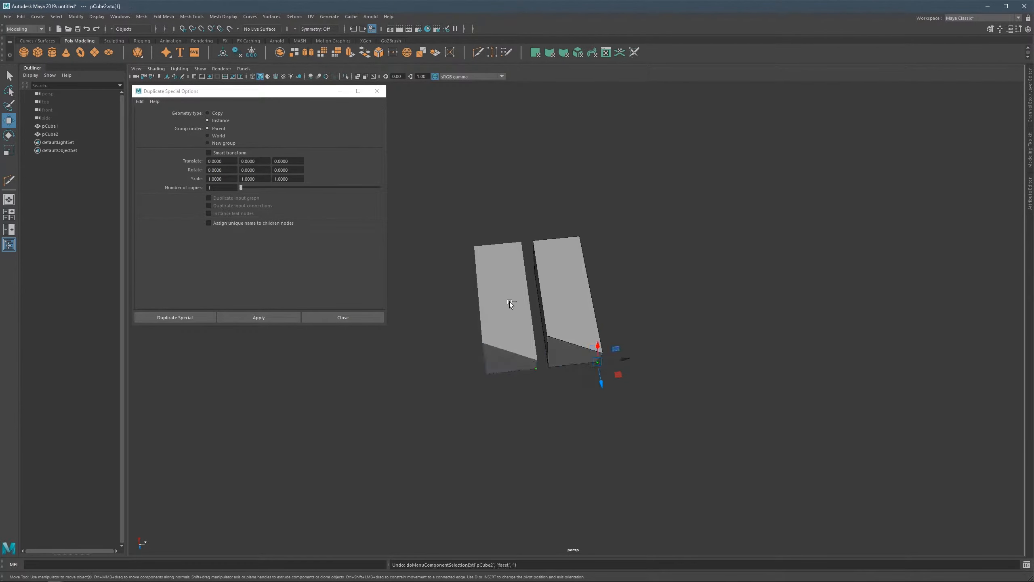
pyautogui.moveTo(622, 299); pyautogui.dragTo(658, 264, button='right')
pyautogui.scroll(3, 587, 288)
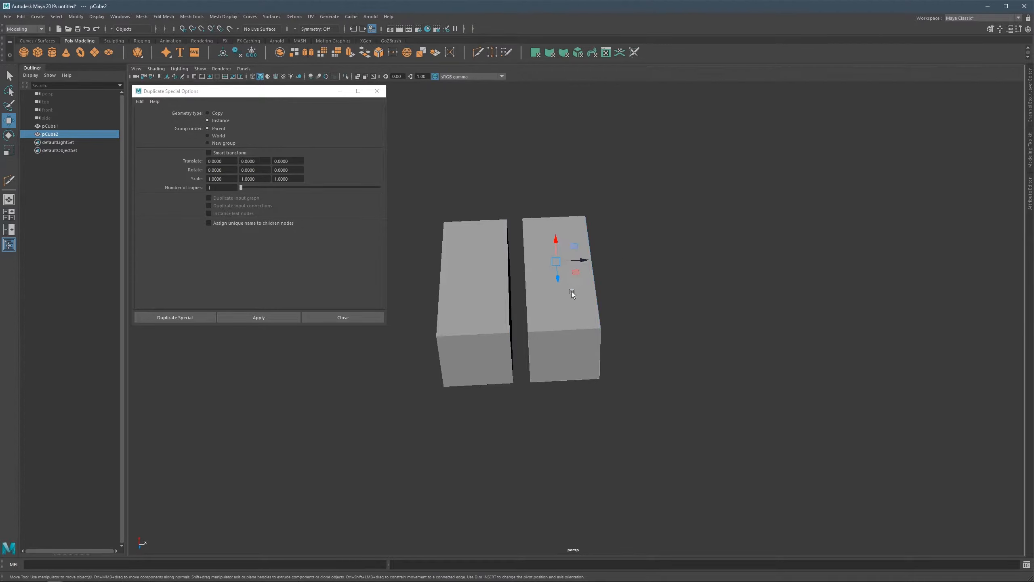
# Try moving the instance farther from the original box and shifting its front face with the Move tool.
pyautogui.moveTo(557, 276); pyautogui.dragTo(557, 241)
pyautogui.scroll(-3, 562, 342)
pyautogui.press('r')
pyautogui.press('w')
pyautogui.press('e')
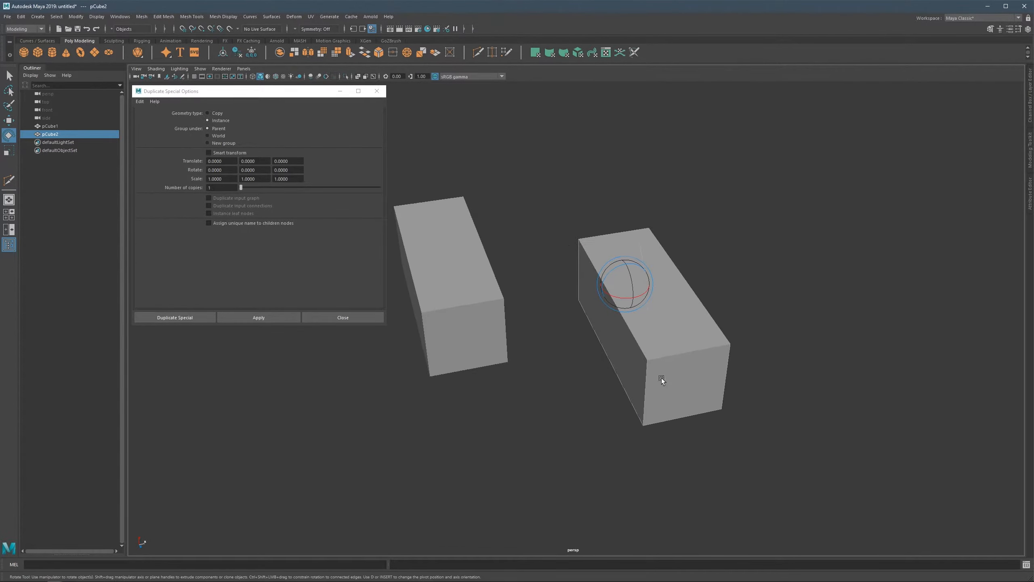
pyautogui.press('F11')
pyautogui.click(686, 385)
pyautogui.press('w')
pyautogui.moveTo(699, 396); pyautogui.dragTo(646, 318)
# Undo the front face edit and the instance's repositioning.
pyautogui.hotkey('ctrl', 'z')
pyautogui.hotkey('ctrl', 'z')
pyautogui.hotkey('ctrl', 'z')
pyautogui.hotkey('ctrl', 'z')
pyautogui.hotkey('ctrl', 'z')
pyautogui.keyDown('alt'); pyautogui.moveTo(511, 281); pyautogui.dragTo(530, 287, button='middle'); pyautogui.keyUp('alt')
pyautogui.keyDown('alt'); pyautogui.moveTo(570, 244); pyautogui.dragTo(580, 267, button='middle'); pyautogui.keyUp('alt')
pyautogui.scroll(2, 580, 267)
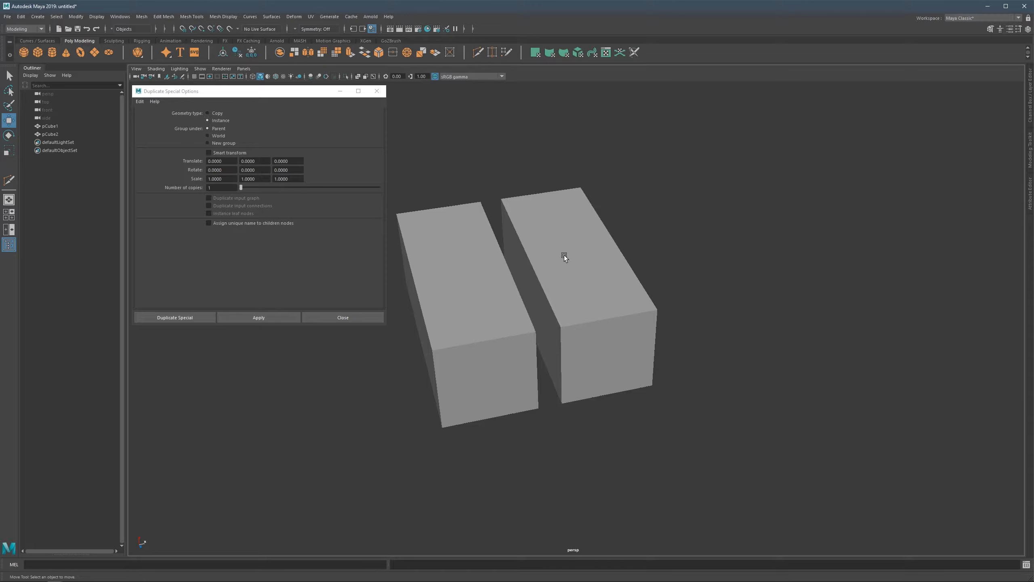
# Remove the instance and undo the earlier edits back to the single original cube.
pyautogui.click(564, 255)
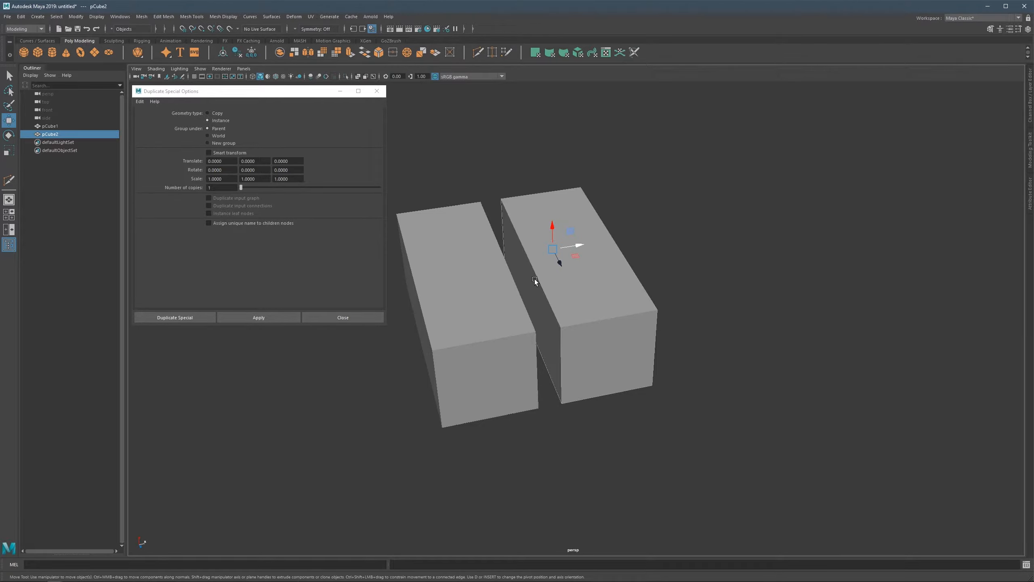
pyautogui.press('Delete')
pyautogui.hotkey('ctrl', 'z')
pyautogui.hotkey('ctrl', 'z')
pyautogui.hotkey('ctrl', 'z')
pyautogui.hotkey('ctrl', 'z')
pyautogui.hotkey('ctrl', 'z')
pyautogui.hotkey('ctrl', 'z')
pyautogui.hotkey('ctrl', 'z')
pyautogui.hotkey('ctrl', 'z')
pyautogui.hotkey('ctrl', 'z')
pyautogui.hotkey('ctrl', 'z')
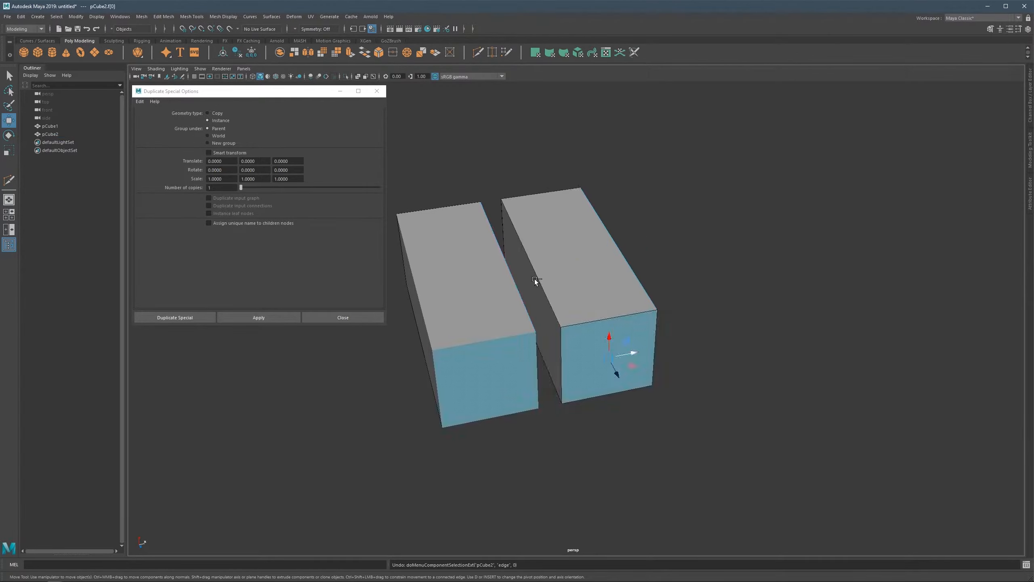
pyautogui.keyDown('alt'); pyautogui.moveTo(484, 236); pyautogui.dragTo(565, 240, button='right'); pyautogui.keyUp('alt')
pyautogui.keyDown('alt'); pyautogui.moveTo(565, 238); pyautogui.dragTo(637, 247, button='middle'); pyautogui.keyUp('alt')
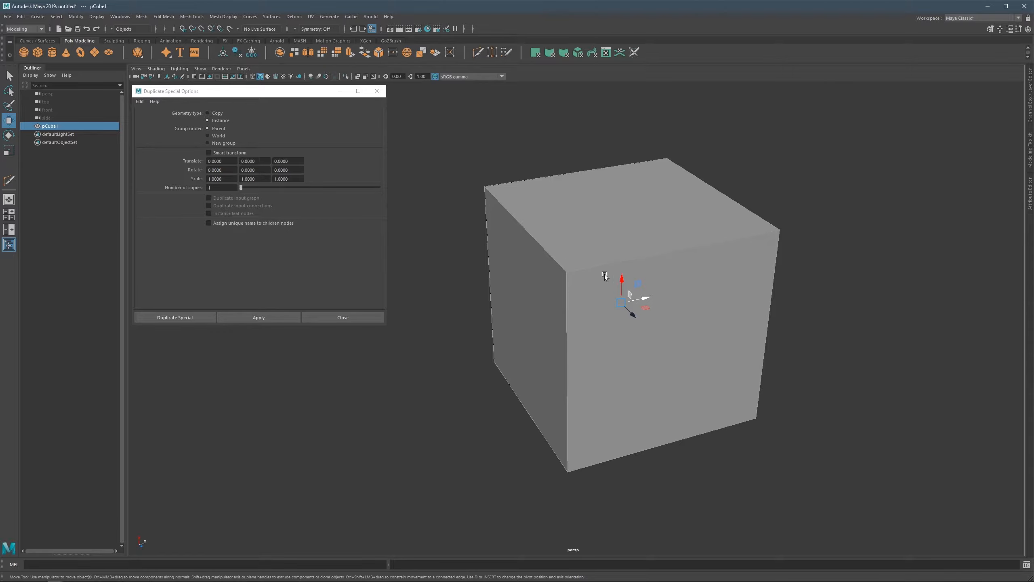
pyautogui.keyDown('alt'); pyautogui.moveTo(611, 285); pyautogui.dragTo(525, 248, button='middle'); pyautogui.keyUp('alt')
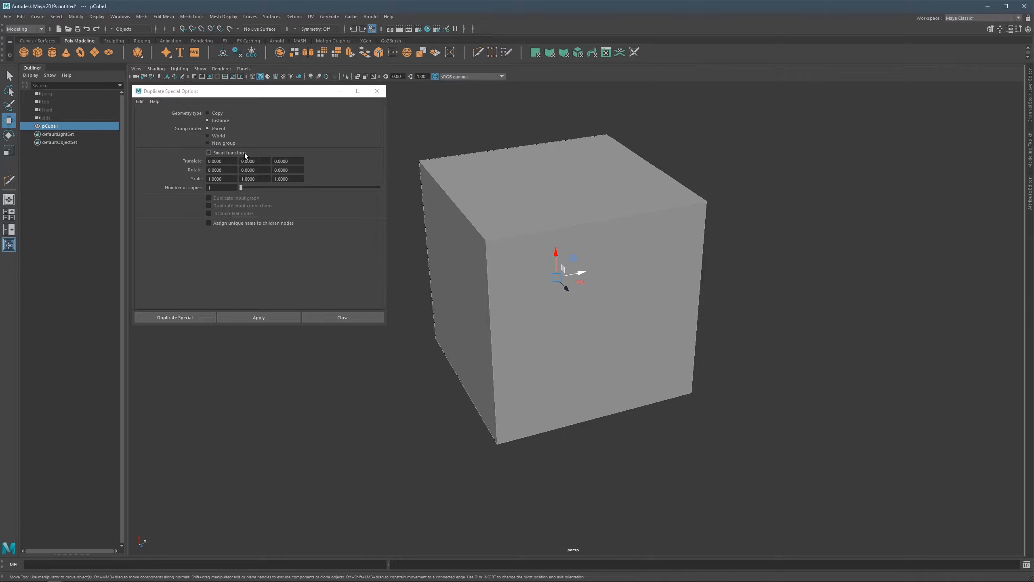
# Turn on Smart transform in the Duplicate Special options.
pyautogui.click(224, 155)
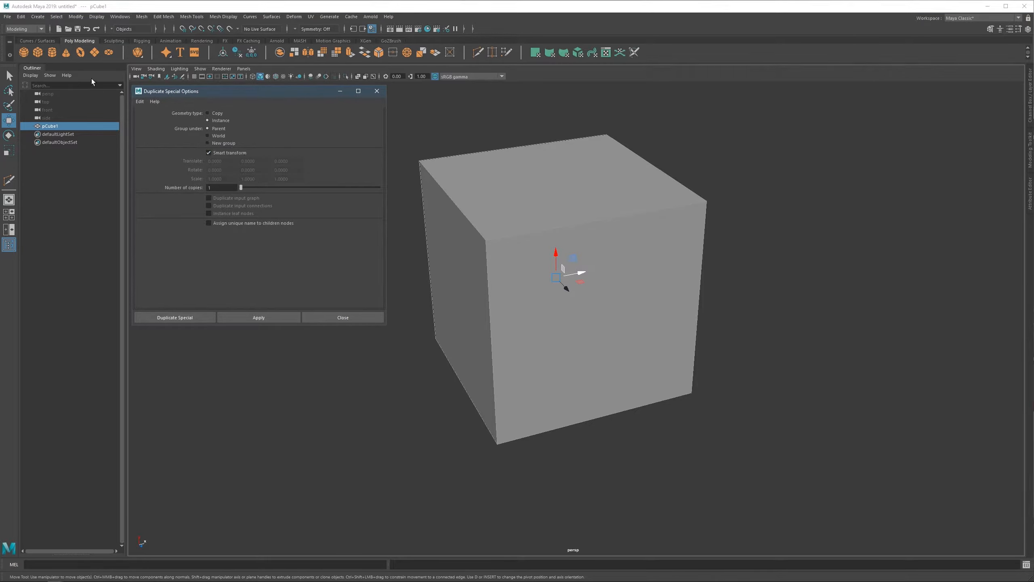
pyautogui.click(20, 16)
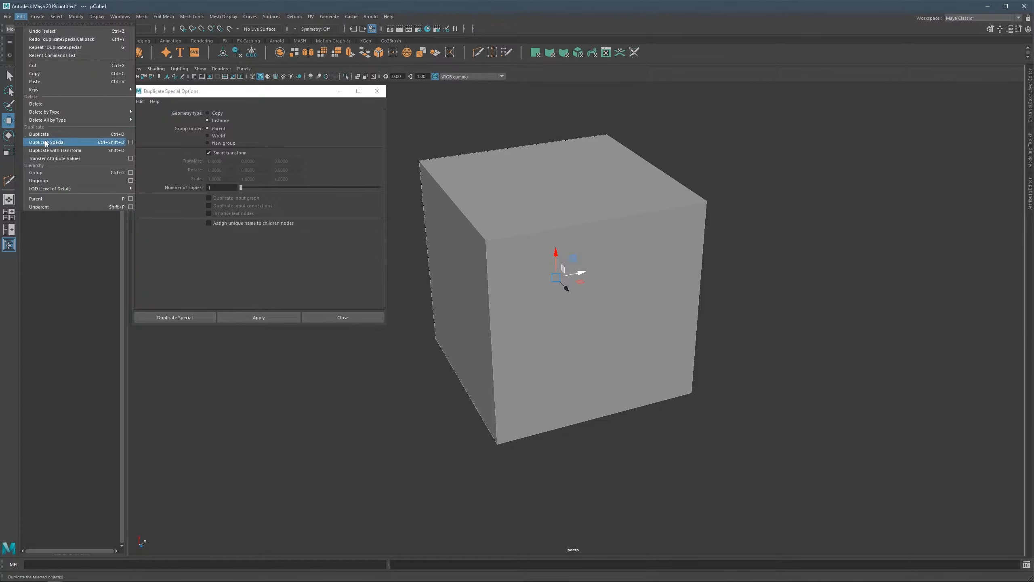
pyautogui.click(270, 282)
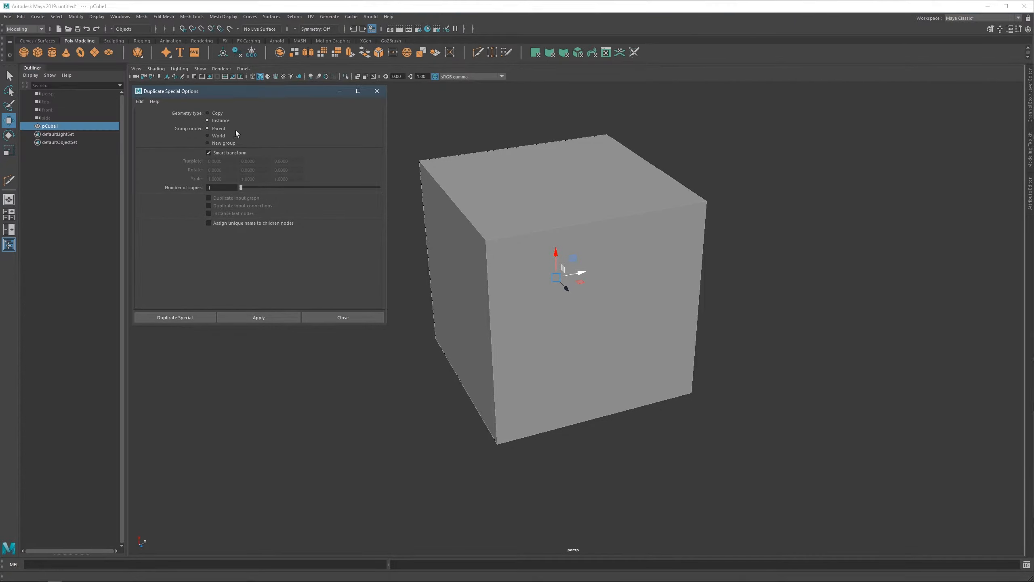
pyautogui.scroll(-2, 575, 283)
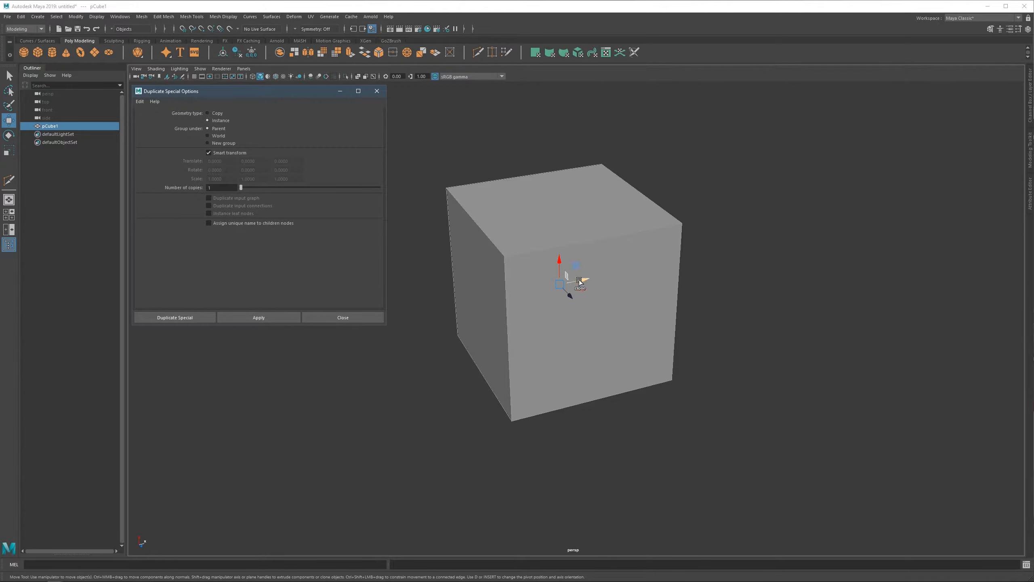
# Create an offset duplicate beside the cube with the Move tool, and apply Duplicate Special four times to extend the row.
pyautogui.moveTo(578, 280)
pyautogui.keyDown('shift'); pyautogui.mouseDown()
pyautogui.moveTo(712, 244)
pyautogui.moveTo(696, 248)
pyautogui.mouseUp(); pyautogui.keyUp('shift')
pyautogui.click(258, 318)
pyautogui.click(258, 317)
pyautogui.click(259, 317)
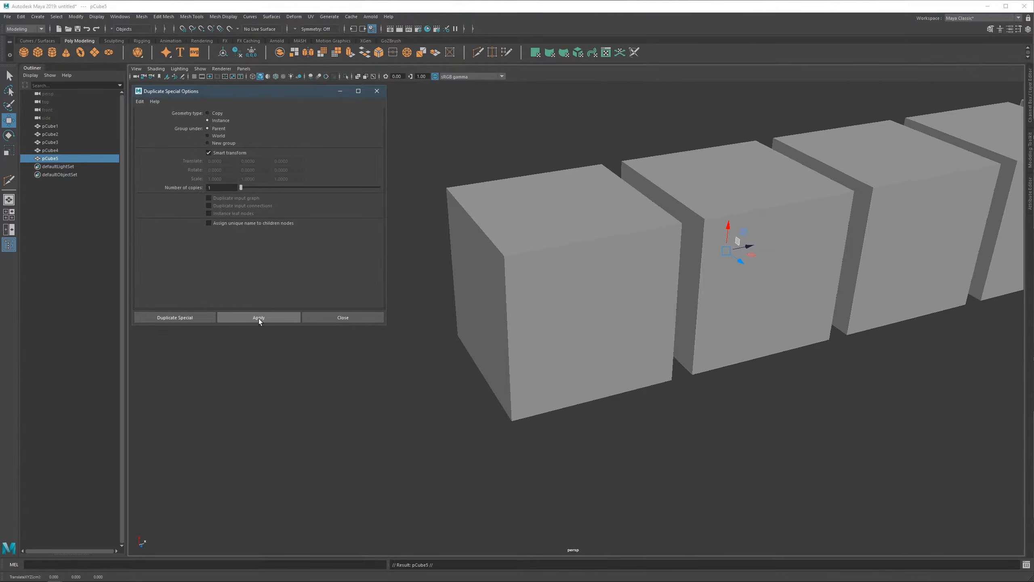
pyautogui.click(259, 319)
# Select the front face of the third cube in the row to examine which cubes share its geometry.
pyautogui.scroll(-3, 616, 311)
pyautogui.keyDown('alt'); pyautogui.moveTo(810, 253); pyautogui.dragTo(669, 235, button='middle'); pyautogui.keyUp('alt')
pyautogui.moveTo(669, 235); pyautogui.dragTo(669, 261, button='right')
pyautogui.click(669, 261)
pyautogui.scroll(-3, 661, 271)
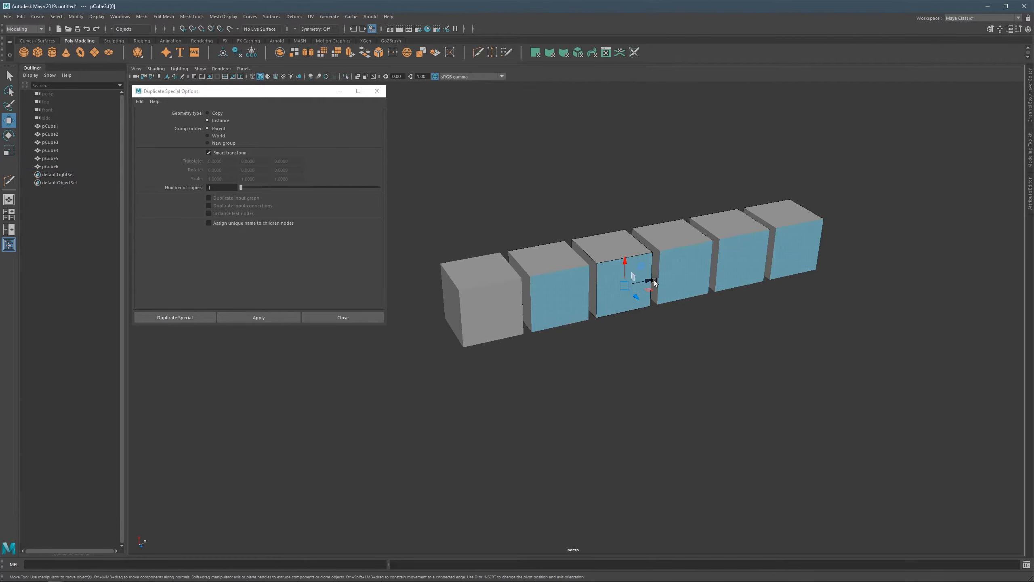
# Undo the face selection and all the duplicated cubes, back to the original cube.
pyautogui.hotkey('ctrl', 'z')
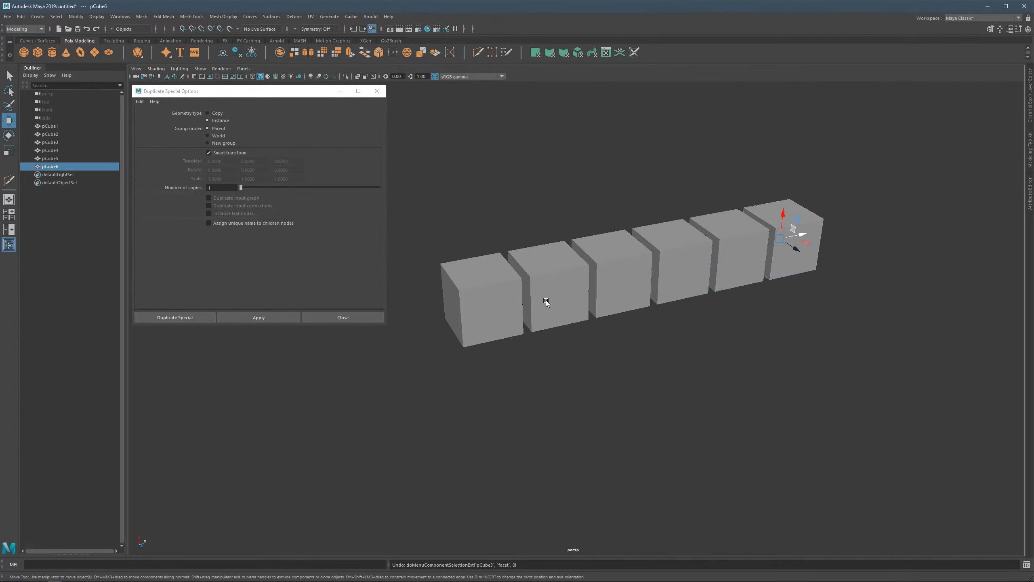
pyautogui.hotkey('ctrl', 'z')
pyautogui.hotkey('ctrl', 'z')
pyautogui.hotkey('ctrl', 'z')
pyautogui.hotkey('ctrl', 'z')
pyautogui.hotkey('ctrl', 'z')
pyautogui.hotkey('ctrl', 'z')
pyautogui.hotkey('ctrl', 'z')
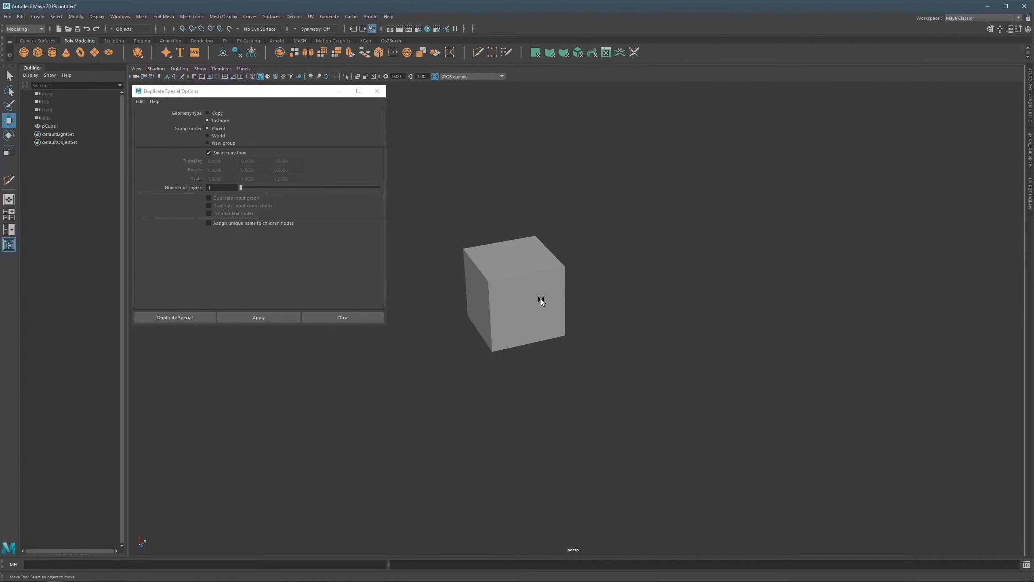
pyautogui.hotkey('ctrl', 'z')
pyautogui.hotkey('ctrl', 'z')
pyautogui.scroll(3, 529, 305)
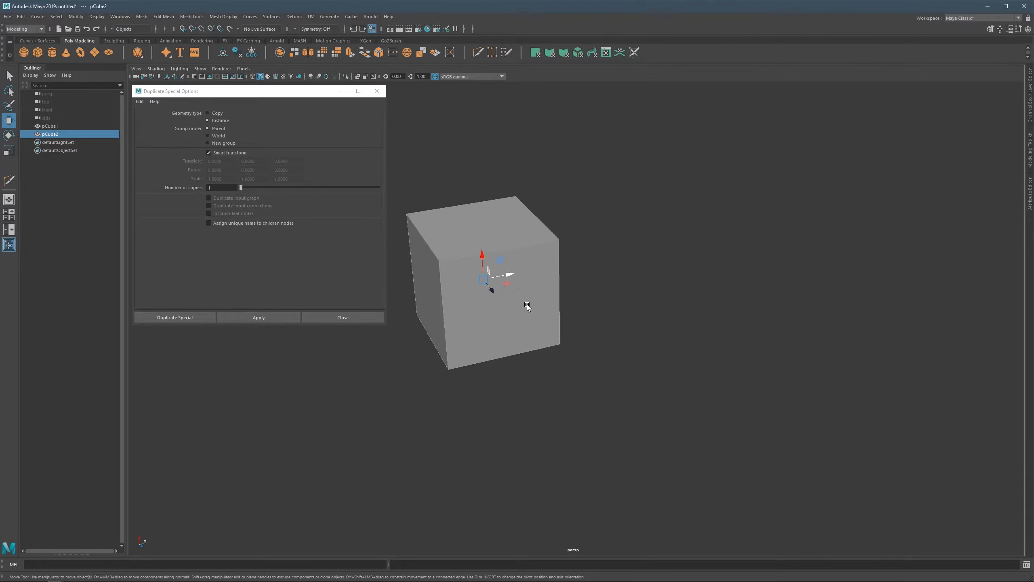
pyautogui.hotkey('ctrl', 'z')
pyautogui.hotkey('ctrl', 'z')
pyautogui.scroll(3, 521, 285)
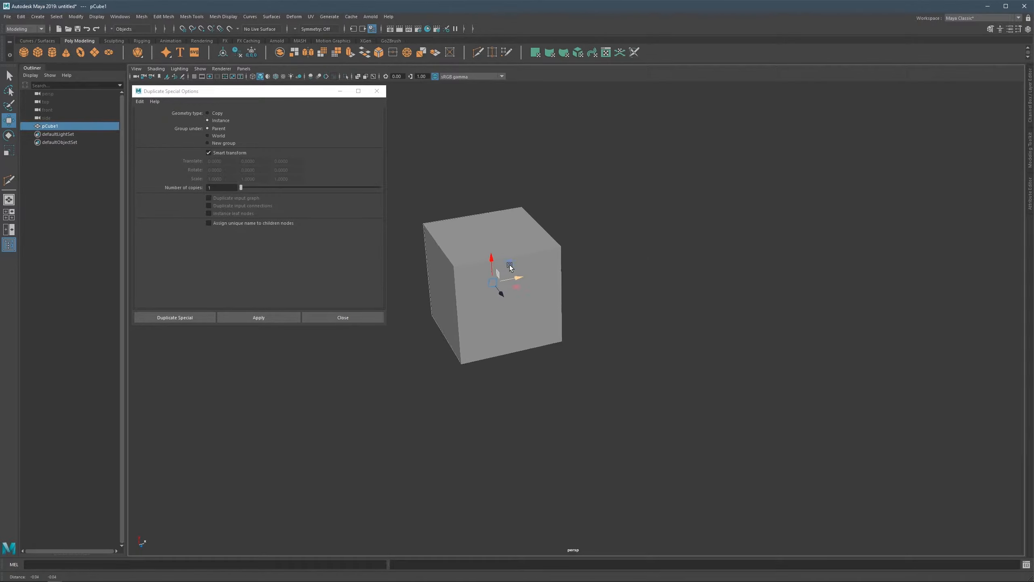
pyautogui.scroll(2, 530, 265)
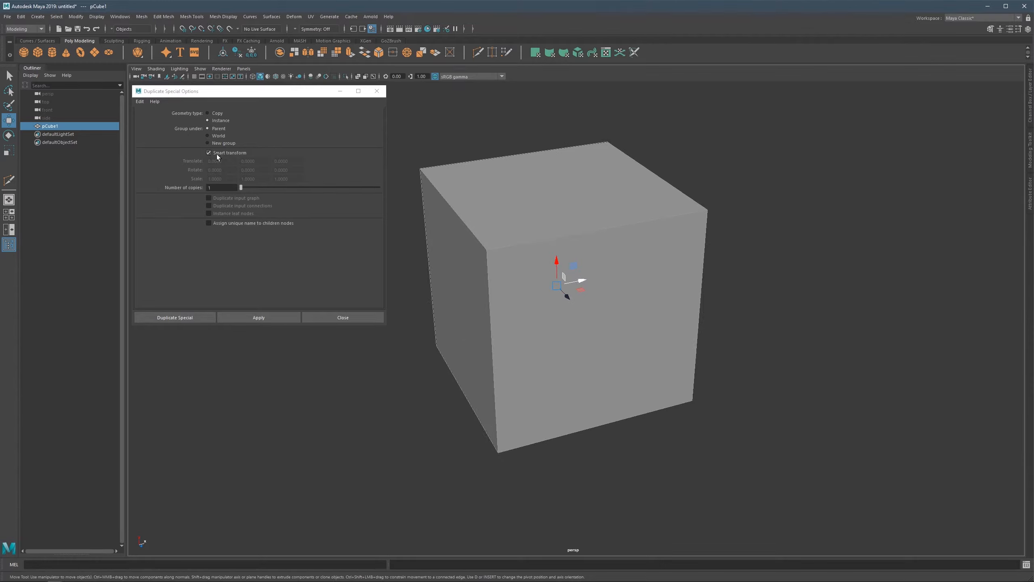
# Turn off Smart transform and scale the cube into a flat slab.
pyautogui.click(232, 153)
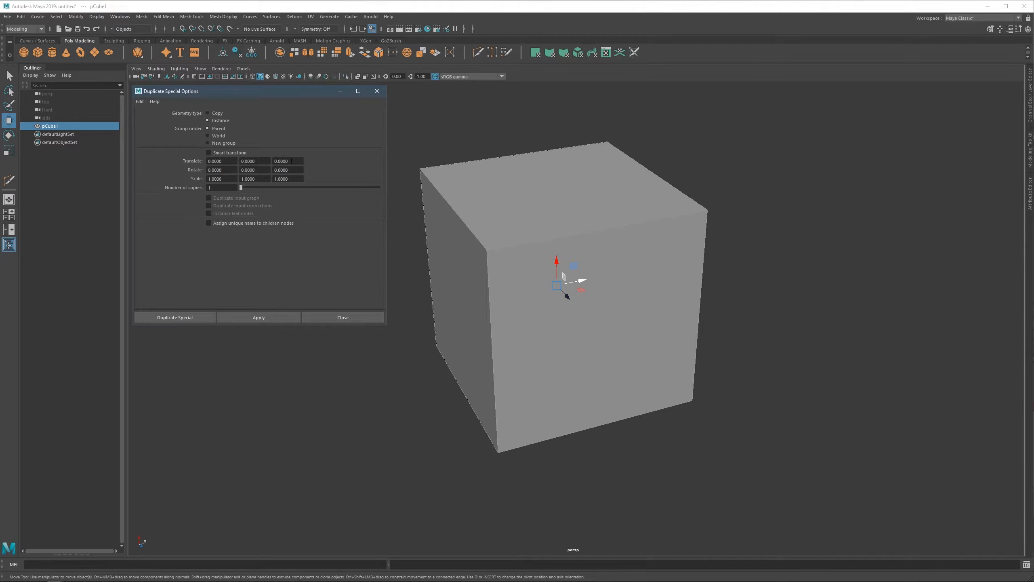
pyautogui.scroll(-3, 564, 277)
pyautogui.press('r')
pyautogui.moveTo(562, 272); pyautogui.dragTo(600, 346)
# Try making an instance of the slab with Duplicate Special and moving it alongside, and undo back to the shorter slab.
pyautogui.keyDown('alt'); pyautogui.moveTo(571, 295); pyautogui.dragTo(750, 295); pyautogui.keyUp('alt')
pyautogui.hotkey('ctrl', 'shift', 'd')
pyautogui.press('w')
pyautogui.hotkey('ctrl', 'z')
pyautogui.hotkey('ctrl', 'z')
pyautogui.hotkey('ctrl', 'z')
pyautogui.hotkey('ctrl', 'z')
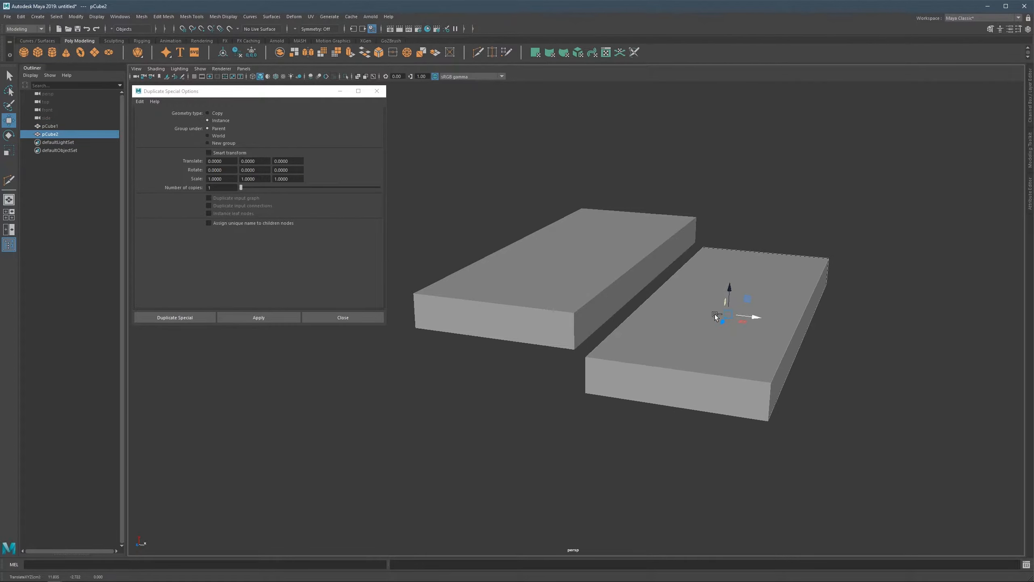
# Stretch the slab along its depth with the Scale tool to form a long stair tread.
pyautogui.press('r')
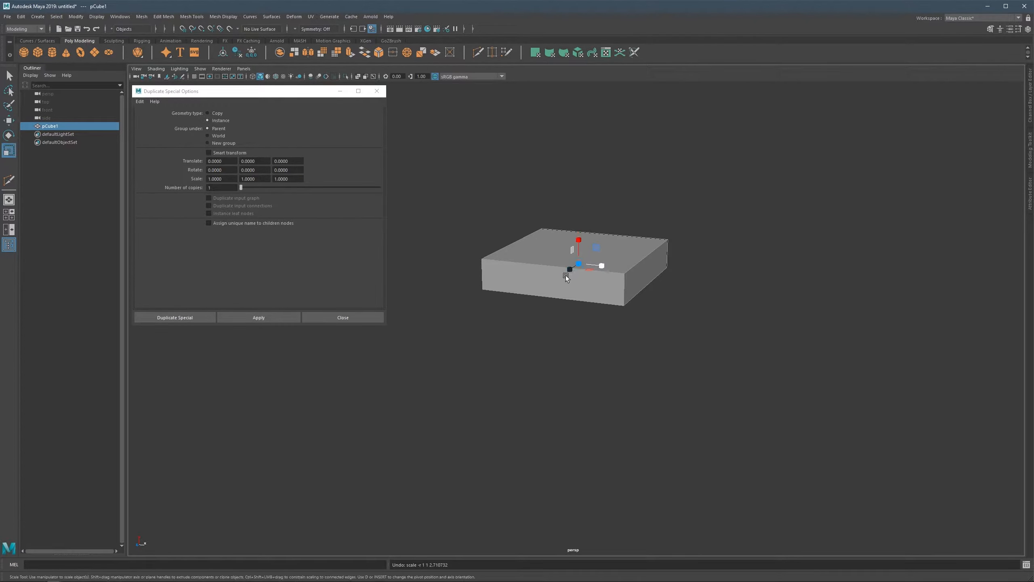
pyautogui.moveTo(572, 268); pyautogui.dragTo(489, 309)
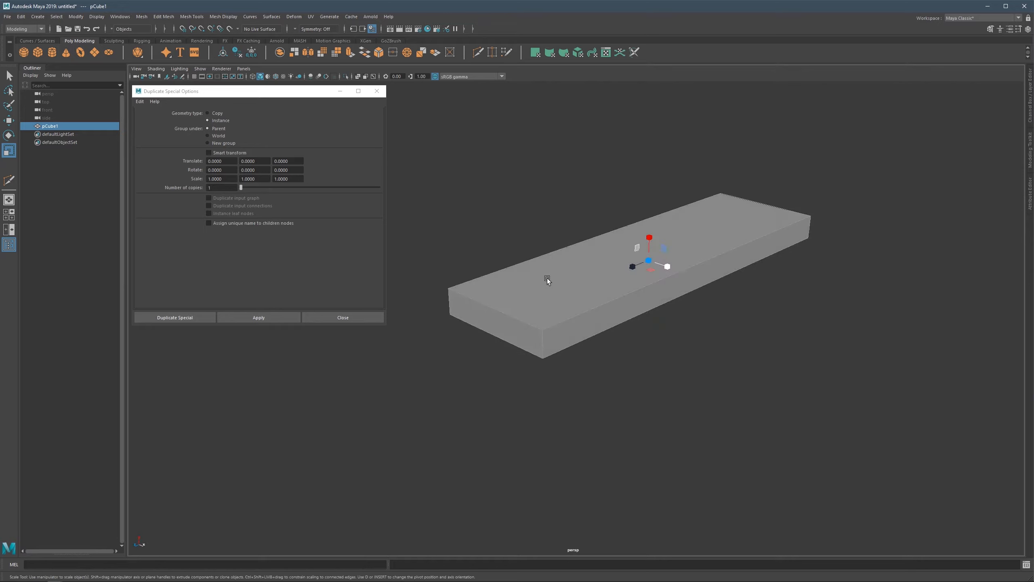
pyautogui.keyDown('alt'); pyautogui.moveTo(598, 291); pyautogui.dragTo(496, 246); pyautogui.keyUp('alt')
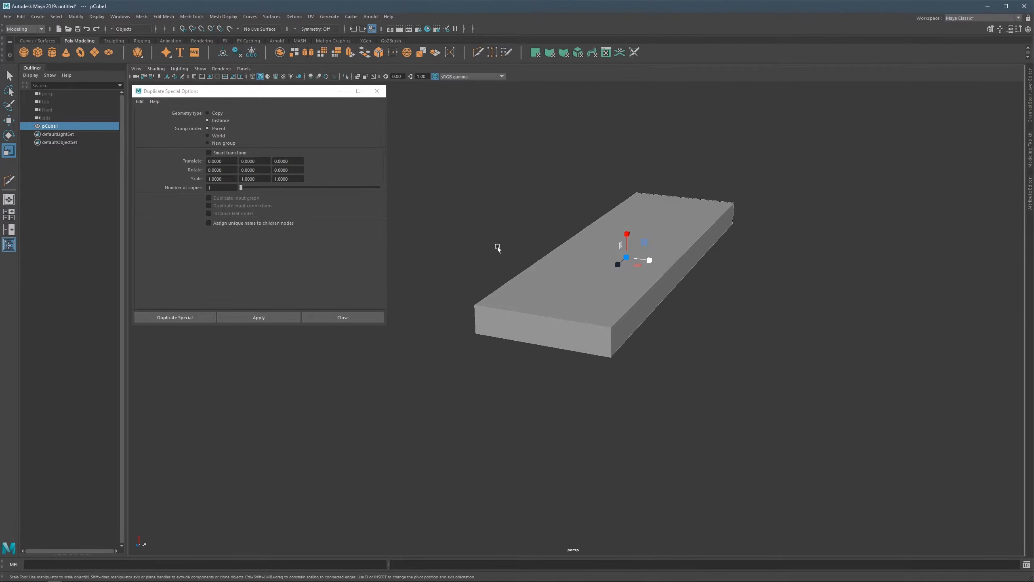
# Set the Duplicate Special translation to 15 in X and -5 in Y.
pyautogui.click(219, 161)
pyautogui.write('15')
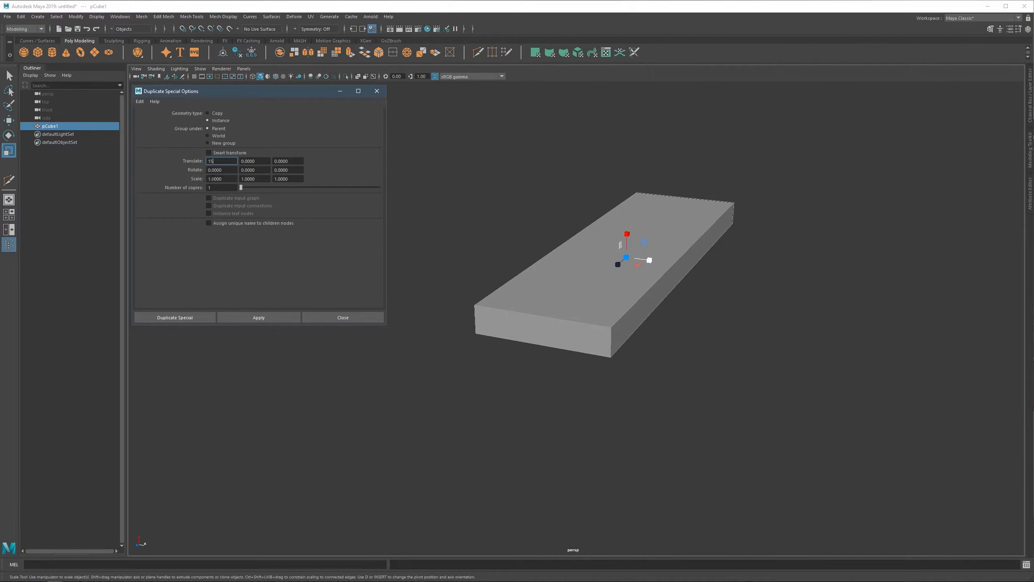
pyautogui.press('Return')
pyautogui.click(261, 159)
pyautogui.moveTo(612, 248)
pyautogui.keyDown('alt'); pyautogui.mouseDown()
pyautogui.moveTo(637, 235)
pyautogui.moveTo(634, 223)
pyautogui.moveTo(627, 241)
pyautogui.mouseUp(); pyautogui.keyUp('alt')
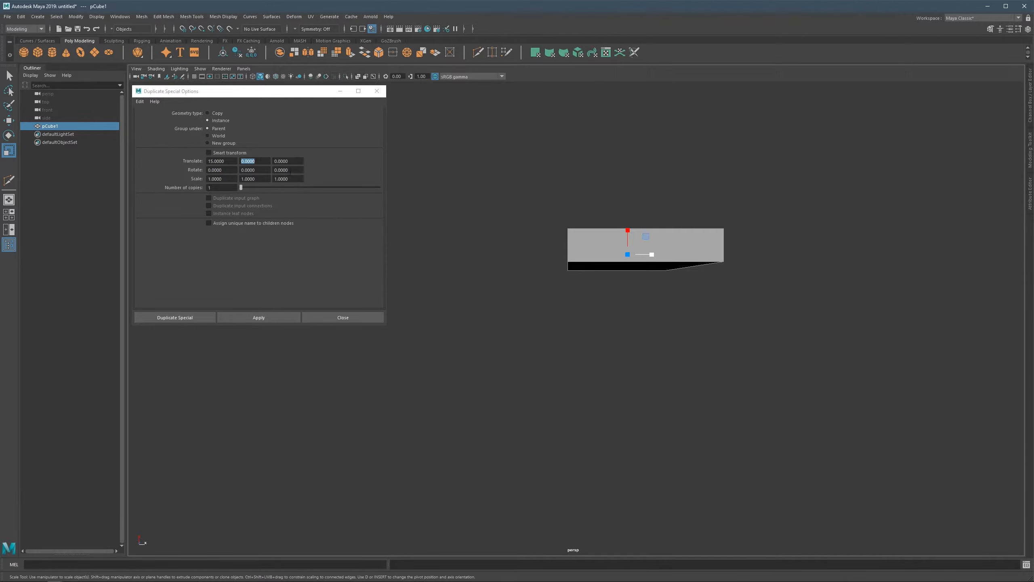
pyautogui.press('-')
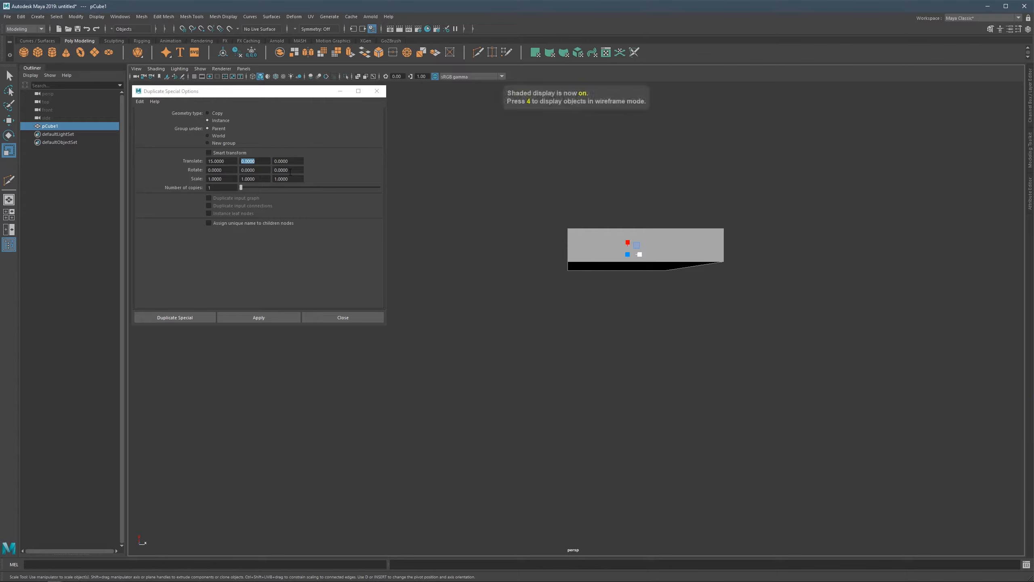
pyautogui.click(260, 162)
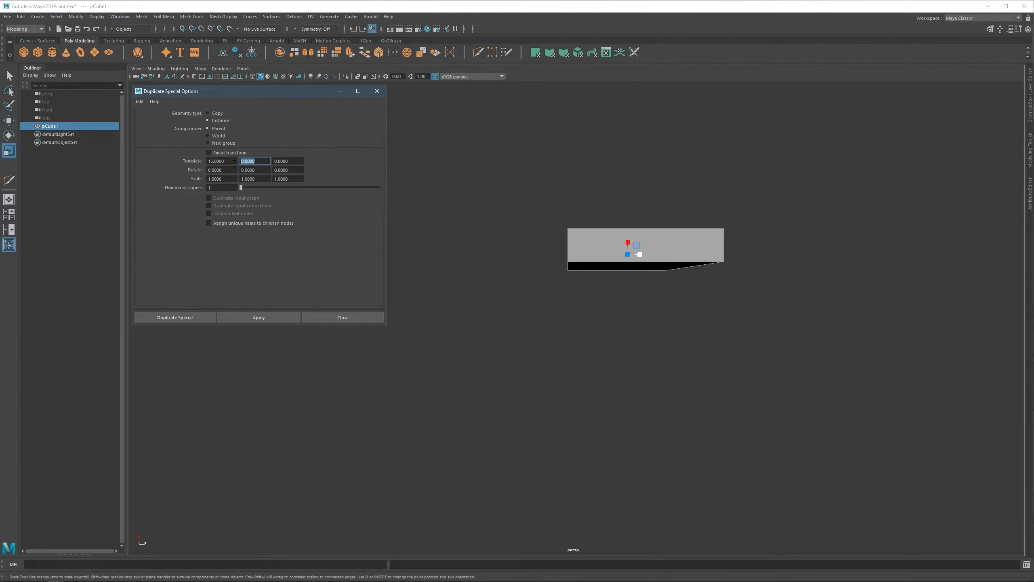
pyautogui.write('-5')
pyautogui.press('Return')
pyautogui.keyDown('alt'); pyautogui.moveTo(626, 229); pyautogui.dragTo(461, 238); pyautogui.keyUp('alt')
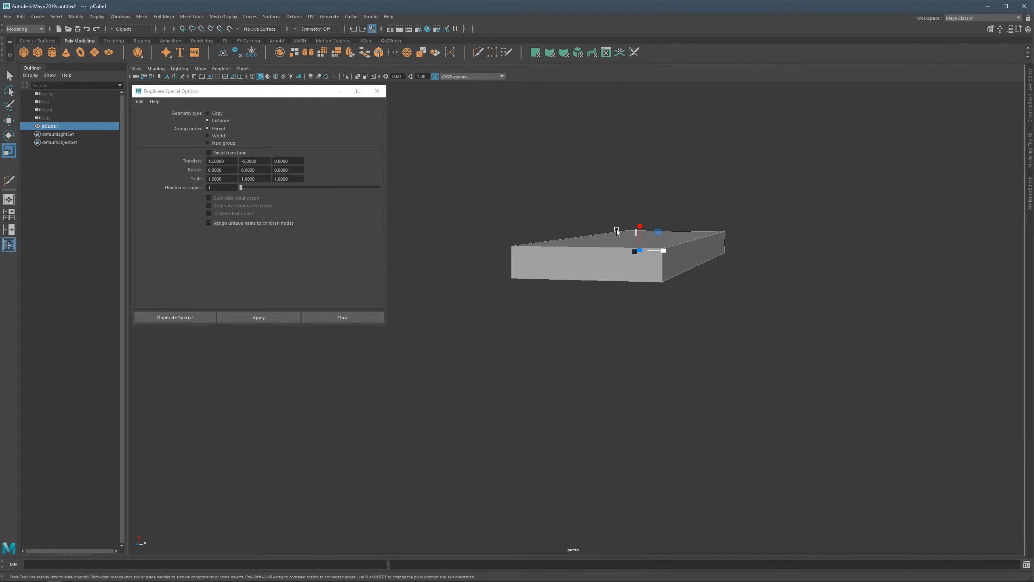
# Apply Duplicate Special four times to the slab to build a descending row of steps.
pyautogui.click(271, 317)
pyautogui.moveTo(648, 276)
pyautogui.keyDown('alt'); pyautogui.mouseDown()
pyautogui.moveTo(604, 264)
pyautogui.moveTo(632, 267)
pyautogui.mouseUp(); pyautogui.keyUp('alt')
pyautogui.click(271, 318)
pyautogui.click(271, 317)
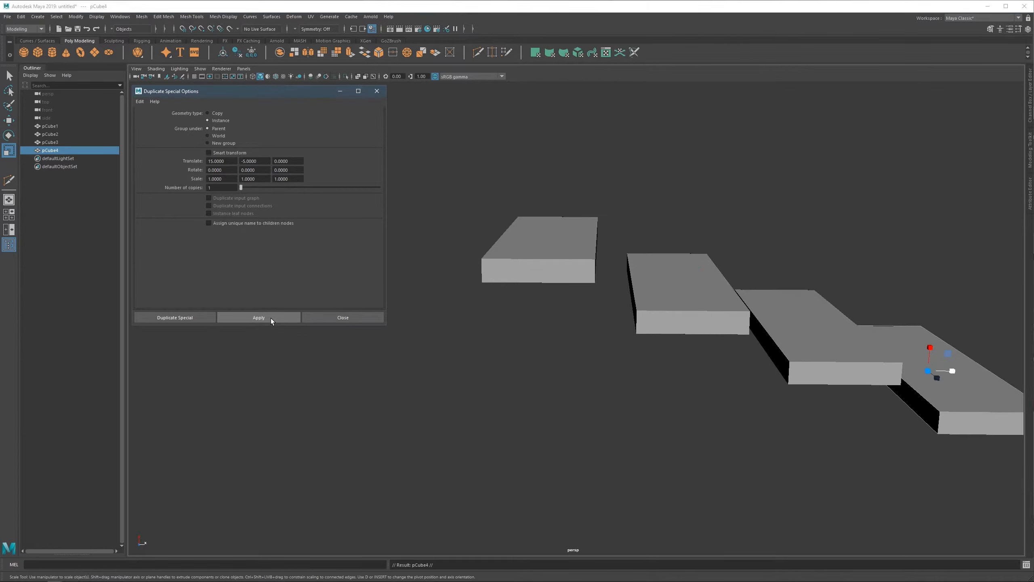
pyautogui.click(271, 318)
pyautogui.keyDown('alt'); pyautogui.moveTo(715, 321); pyautogui.dragTo(648, 293); pyautogui.keyUp('alt')
# Undo the four duplicated steps so only the original slab is left.
pyautogui.hotkey('ctrl', 'z')
pyautogui.hotkey('ctrl', 'z')
pyautogui.hotkey('ctrl', 'z')
pyautogui.hotkey('ctrl', 'z')
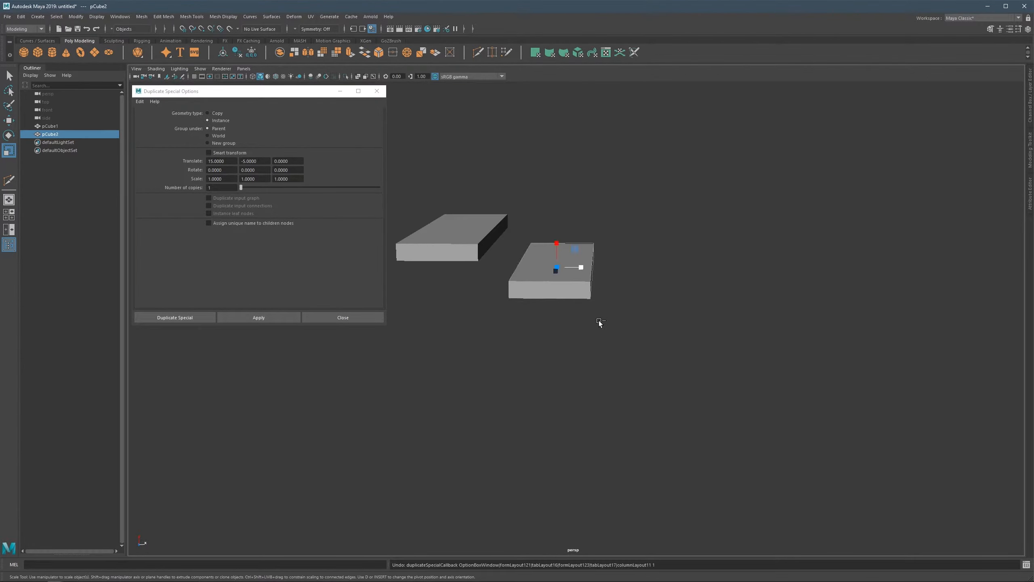
# Try duplicating the slab with the number of copies set to 5, and undo the duplicates.
pyautogui.moveTo(243, 189); pyautogui.dragTo(247, 188)
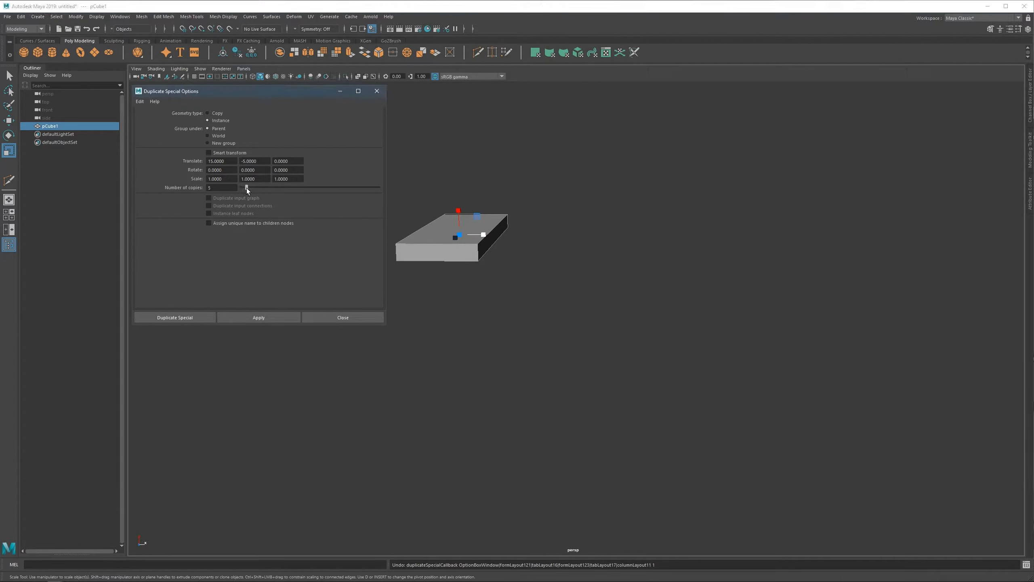
pyautogui.click(298, 318)
pyautogui.scroll(-3, 535, 346)
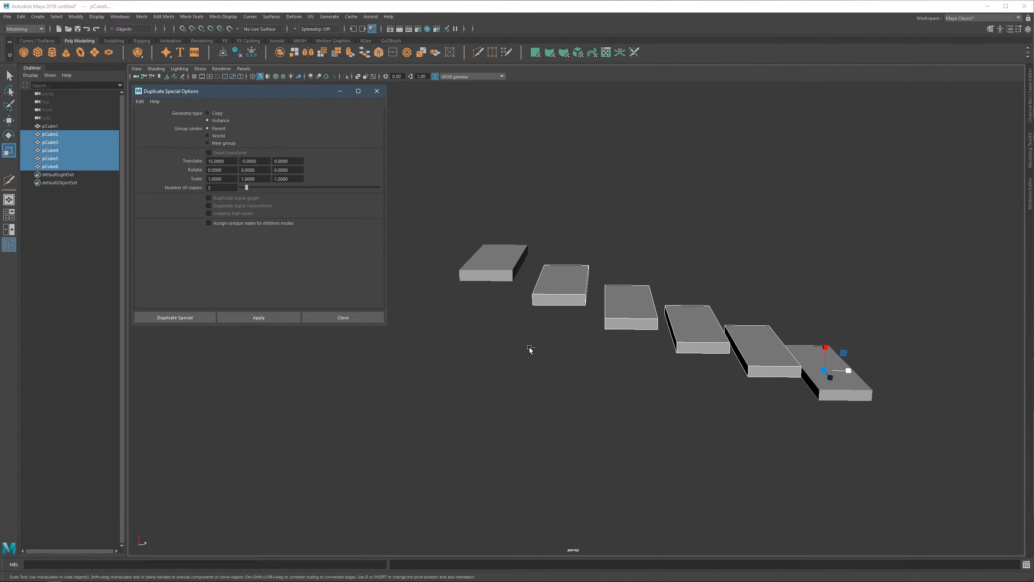
pyautogui.hotkey('ctrl', 'z')
pyautogui.press('+')
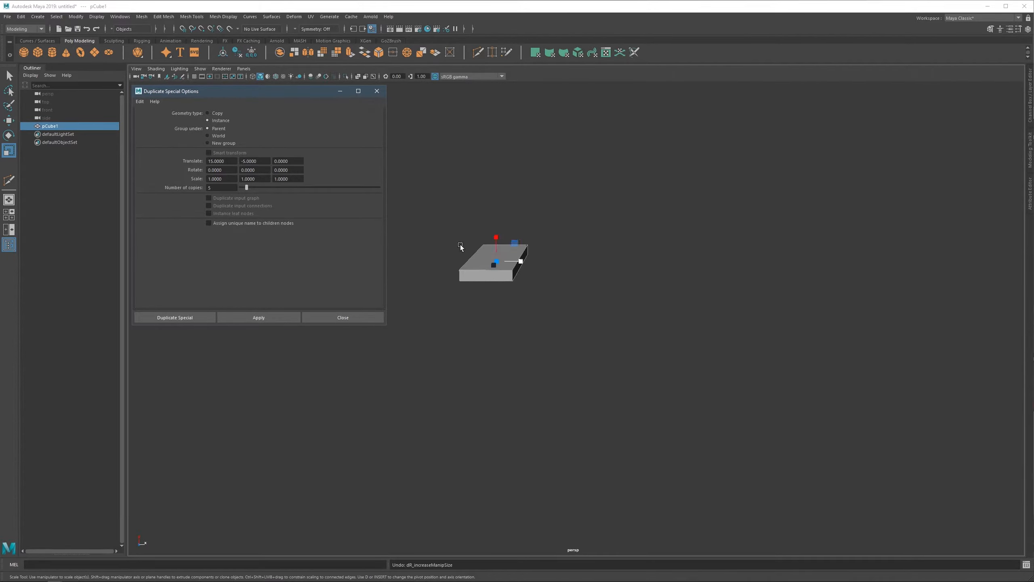
pyautogui.keyDown('alt'); pyautogui.moveTo(515, 242); pyautogui.dragTo(555, 256, button='middle'); pyautogui.keyUp('alt')
# Reset the Duplicate Special options to their default settings.
pyautogui.click(139, 101)
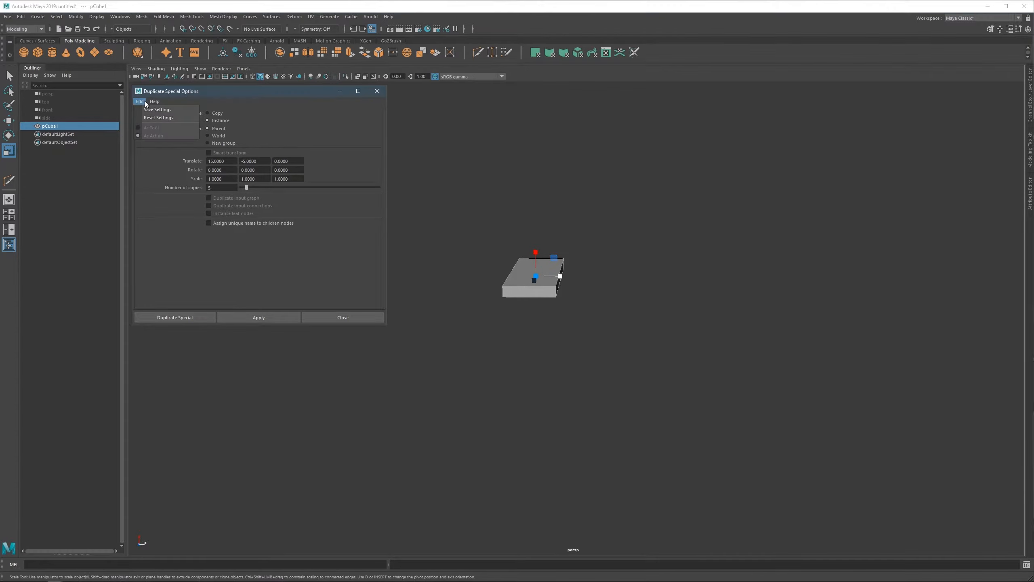
pyautogui.click(163, 117)
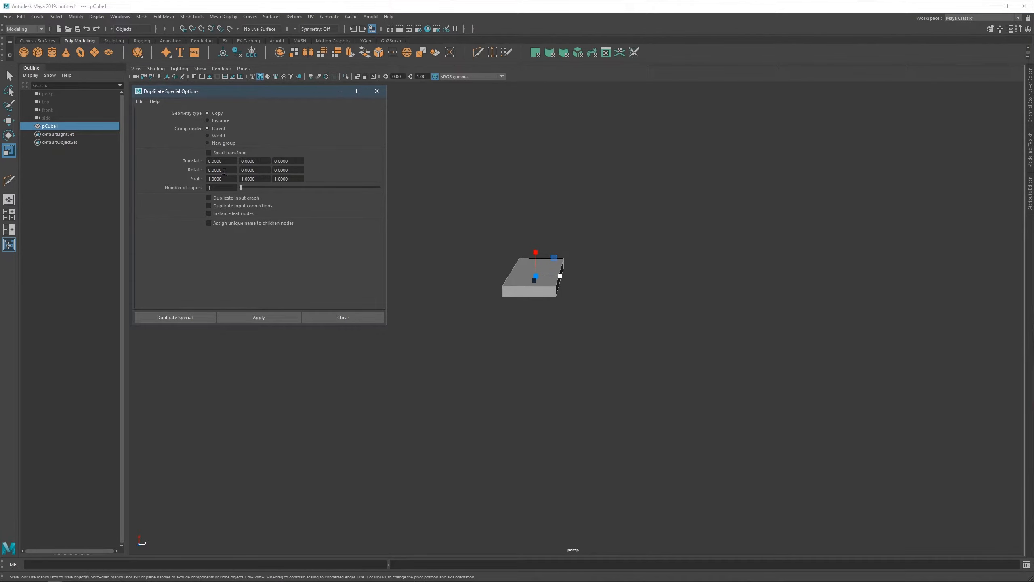
pyautogui.keyDown('alt'); pyautogui.moveTo(551, 260); pyautogui.dragTo(600, 272, button='middle'); pyautogui.keyUp('alt')
pyautogui.scroll(3, 599, 271)
pyautogui.keyDown('alt'); pyautogui.moveTo(599, 271); pyautogui.dragTo(570, 267); pyautogui.keyUp('alt')
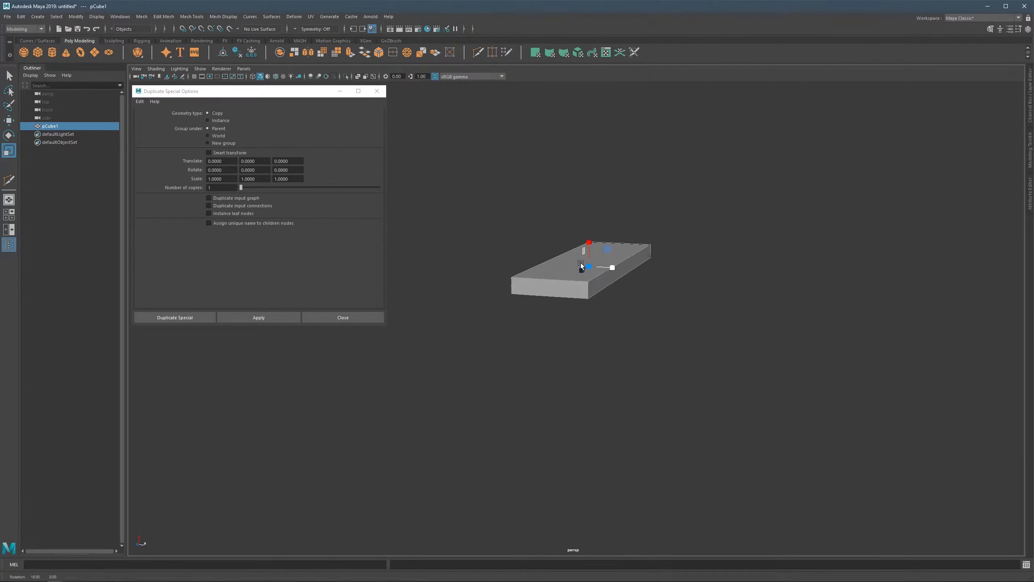
# Set the Duplicate Special X translation to 10 for the slab.
pyautogui.scroll(2, 465, 197)
pyautogui.keyDown('alt'); pyautogui.moveTo(465, 197); pyautogui.dragTo(470, 217, button='middle'); pyautogui.keyUp('alt')
pyautogui.keyDown('alt'); pyautogui.moveTo(471, 219); pyautogui.dragTo(499, 255); pyautogui.keyUp('alt')
pyautogui.click(235, 162)
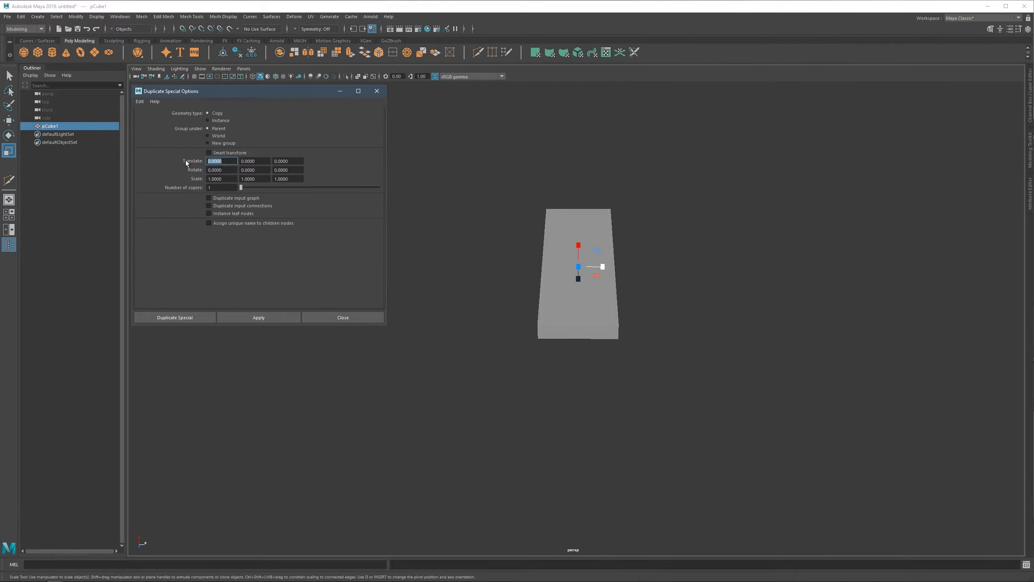
pyautogui.write('2')
pyautogui.write('10')
pyautogui.press('Return')
# Try duplicating the slab radially with Y rotation 45 and 7 copies, and undo the duplicates.
pyautogui.click(265, 171)
pyautogui.write('45')
pyautogui.press('Return')
pyautogui.click(230, 187)
pyautogui.press('Return')
pyautogui.click(239, 317)
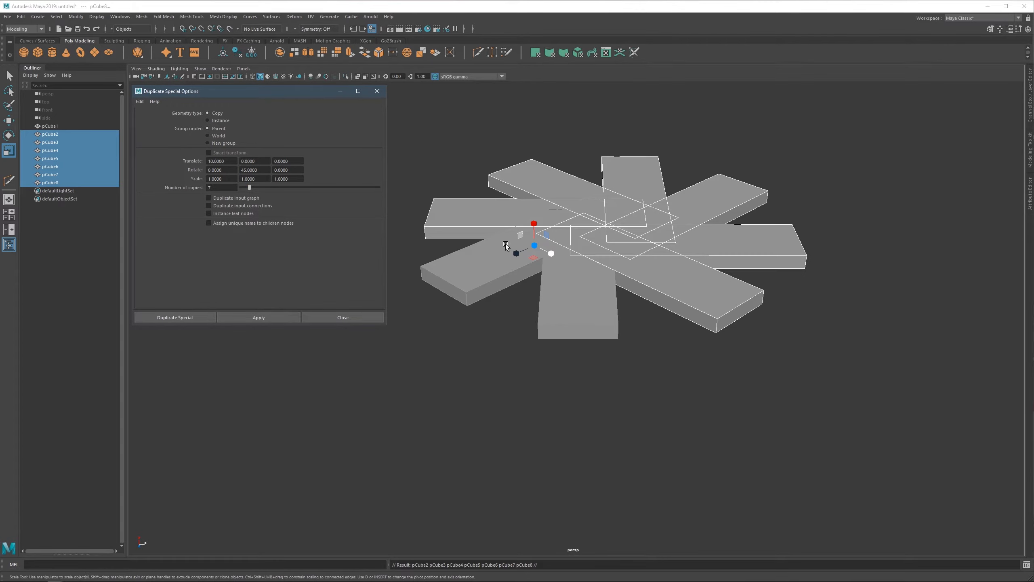
pyautogui.hotkey('ctrl', 'z')
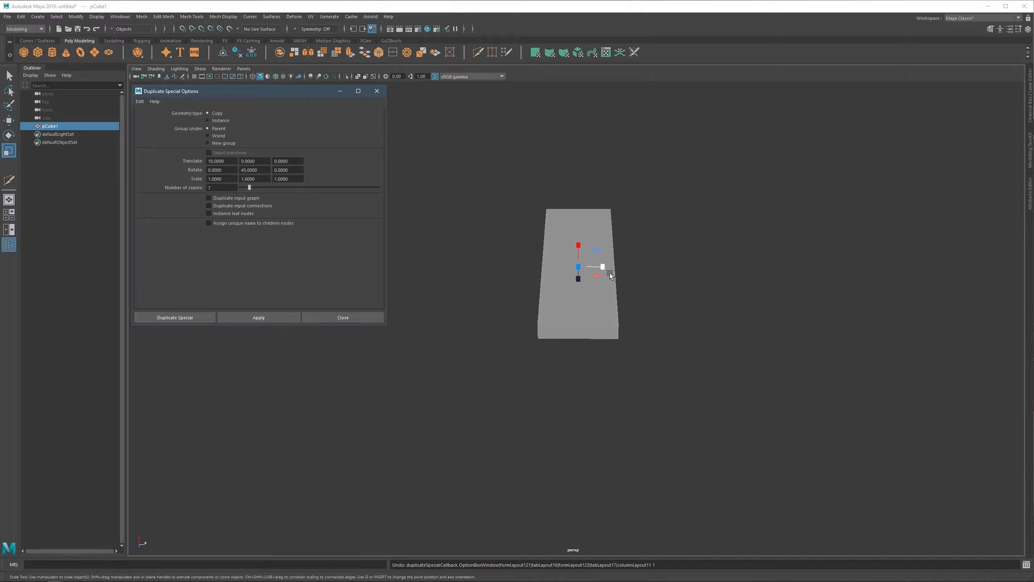
# Set the Duplicate Special X translation to 30 and apply it to arrange the slab copies in an open ring.
pyautogui.moveTo(610, 275)
pyautogui.keyDown('alt'); pyautogui.mouseDown()
pyautogui.moveTo(560, 267)
pyautogui.moveTo(601, 273)
pyautogui.mouseUp(); pyautogui.keyUp('alt')
pyautogui.moveTo(224, 161); pyautogui.dragTo(219, 161)
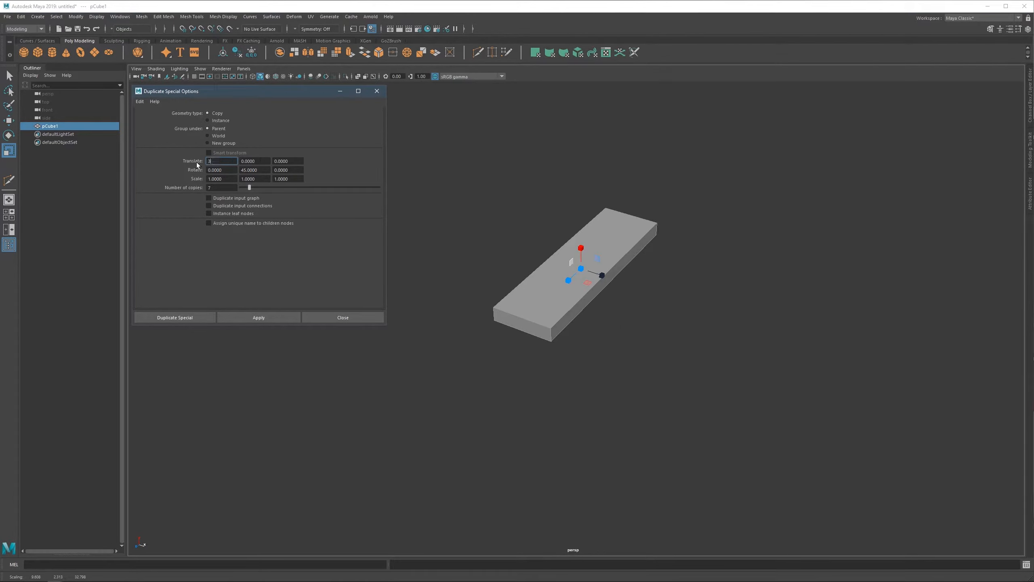
pyautogui.write('30')
pyautogui.press('Return')
pyautogui.click(255, 320)
pyautogui.scroll(-5, 683, 238)
pyautogui.keyDown('alt'); pyautogui.moveTo(683, 238); pyautogui.dragTo(616, 241); pyautogui.keyUp('alt')
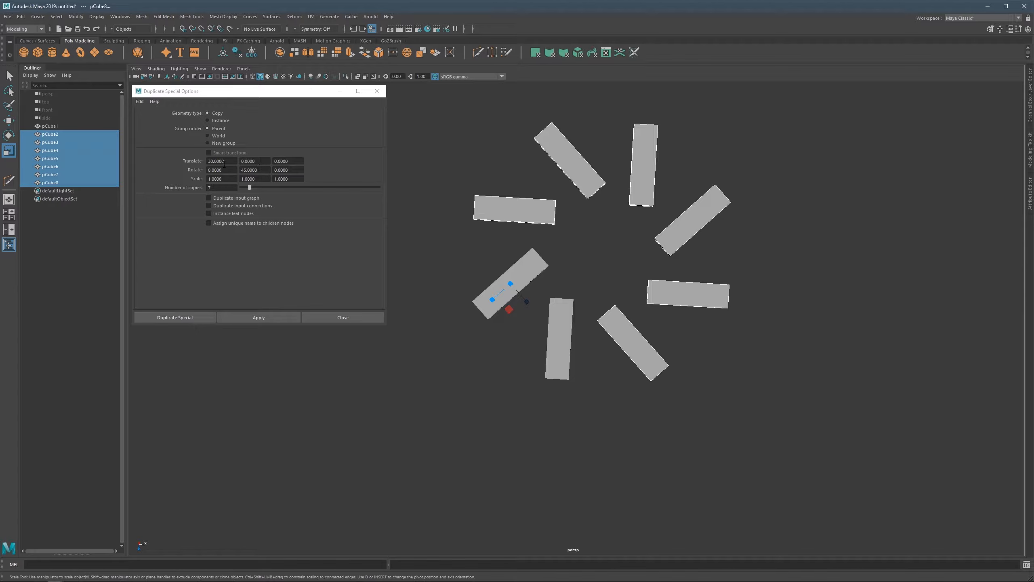
pyautogui.keyDown('alt'); pyautogui.moveTo(537, 267); pyautogui.dragTo(527, 254); pyautogui.keyUp('alt')
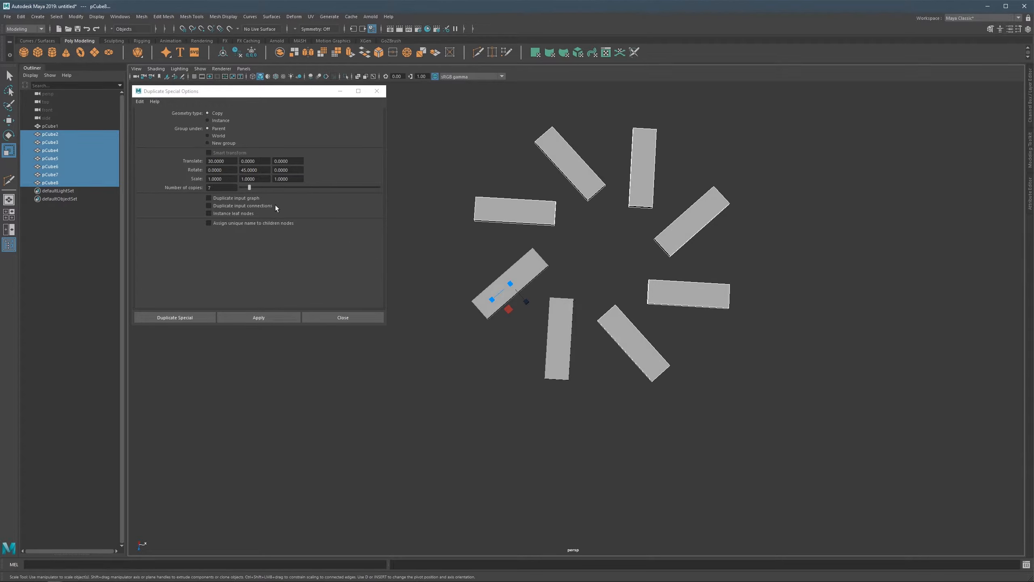
pyautogui.keyDown('alt'); pyautogui.moveTo(566, 291); pyautogui.dragTo(599, 267); pyautogui.keyUp('alt')
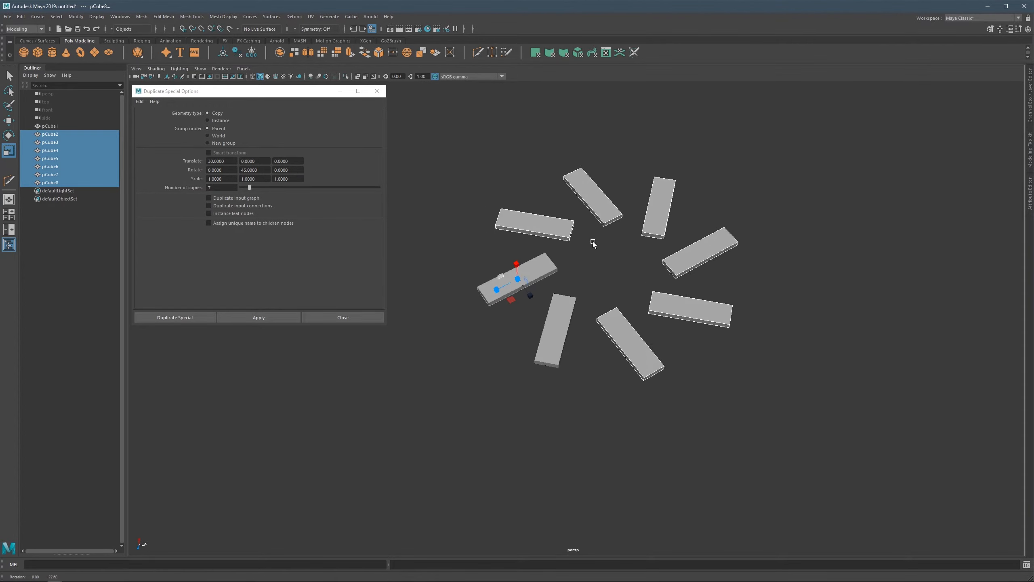
# Undo the ring of copies and recreate it with the geometry type set to Instance.
pyautogui.hotkey('ctrl', 'z')
pyautogui.click(225, 120)
pyautogui.click(285, 318)
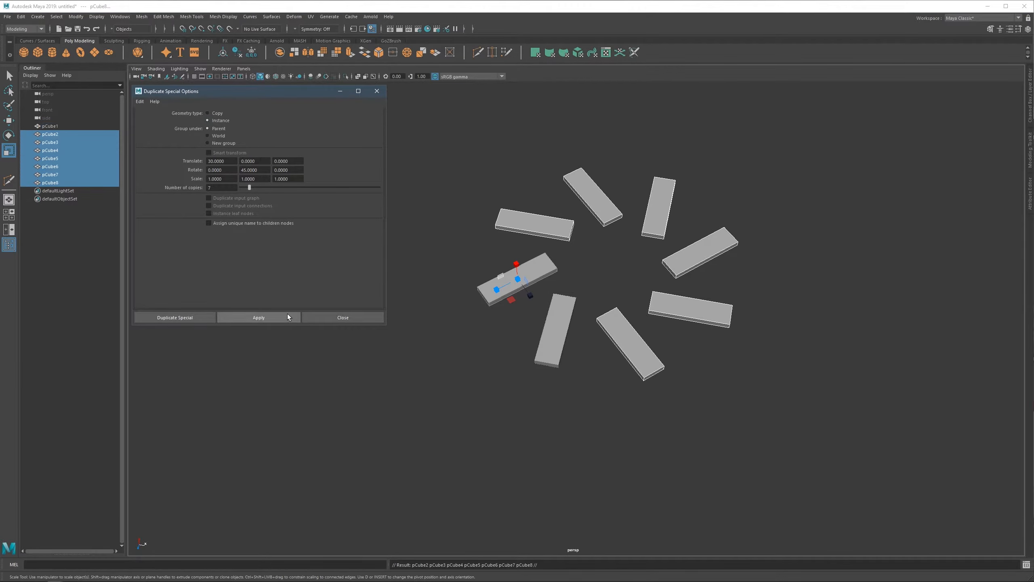
# Extrude the top face of one slab instance upward and scale it inward to form a tapered block.
pyautogui.moveTo(614, 294); pyautogui.dragTo(616, 316, button='right')
pyautogui.keyDown('alt'); pyautogui.moveTo(625, 322); pyautogui.dragTo(653, 361); pyautogui.keyUp('alt')
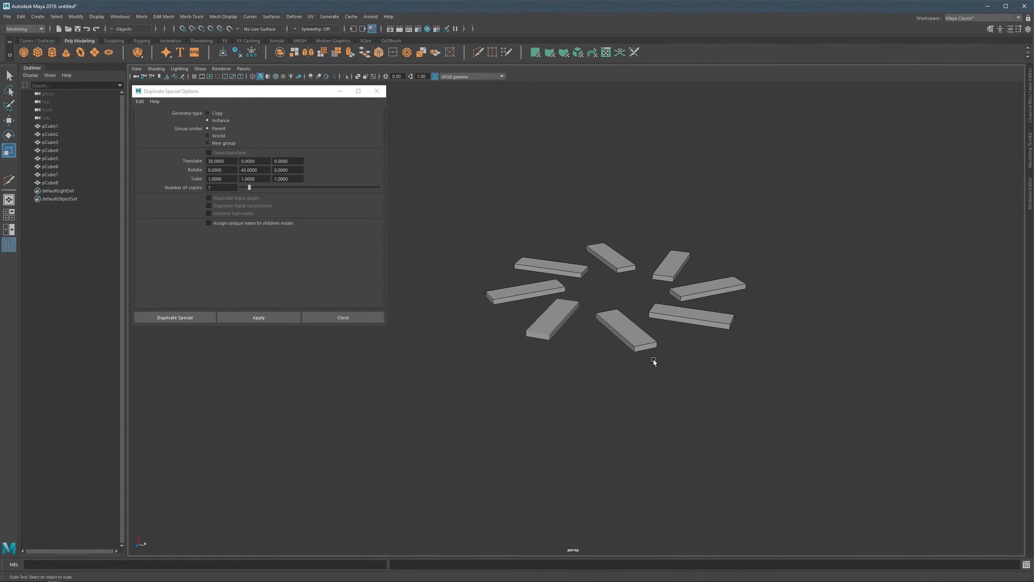
pyautogui.click(620, 312)
pyautogui.press('w')
pyautogui.keyDown('shift'); pyautogui.moveTo(622, 308); pyautogui.dragTo(667, 281); pyautogui.keyUp('shift')
pyautogui.press('r')
pyautogui.scroll(2, 719, 308)
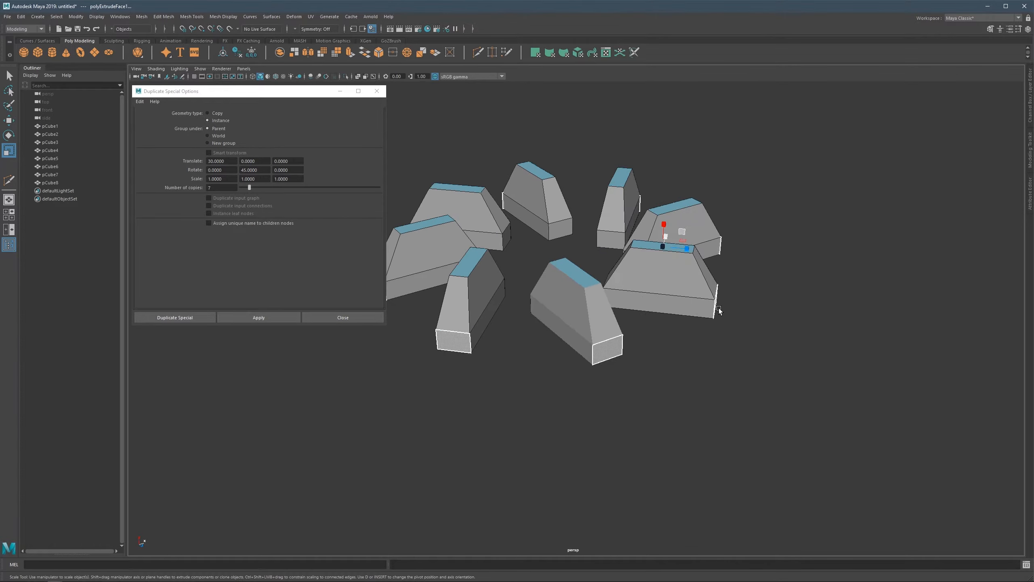
# Extrude the outer end face of the tapered block outward to form a low extension.
pyautogui.click(719, 310)
pyautogui.press('w')
pyautogui.keyDown('alt'); pyautogui.moveTo(785, 302); pyautogui.dragTo(762, 276); pyautogui.keyUp('alt')
pyautogui.keyDown('shift'); pyautogui.moveTo(740, 324); pyautogui.dragTo(785, 347); pyautogui.keyUp('shift')
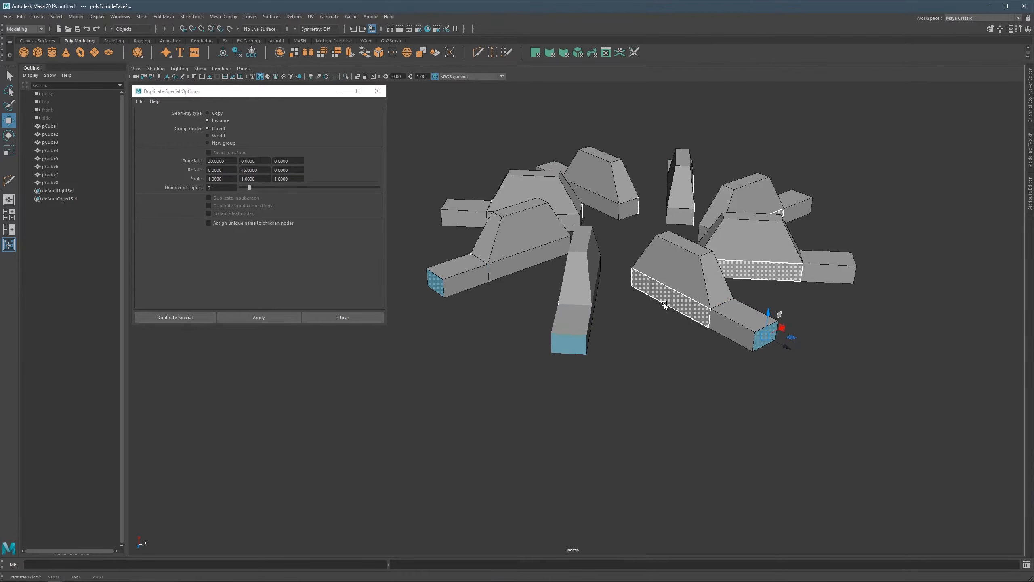
# Return to object selection and examine the ring of instances for matching extrusions.
pyautogui.keyDown('alt'); pyautogui.moveTo(664, 303); pyautogui.dragTo(638, 315); pyautogui.keyUp('alt')
pyautogui.moveTo(642, 362); pyautogui.dragTo(651, 351, button='right')
pyautogui.click(615, 284)
pyautogui.scroll(-5, 616, 284)
pyautogui.keyDown('alt'); pyautogui.moveTo(616, 284); pyautogui.dragTo(591, 313, button='middle'); pyautogui.keyUp('alt')
pyautogui.keyDown('alt'); pyautogui.moveTo(567, 279); pyautogui.dragTo(572, 227); pyautogui.keyUp('alt')
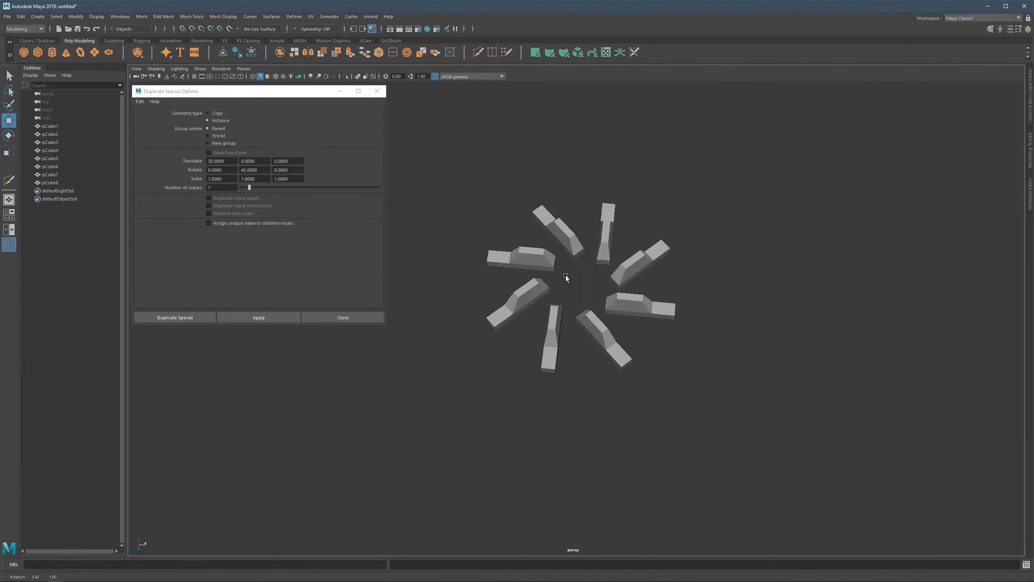
pyautogui.scroll(5, 565, 289)
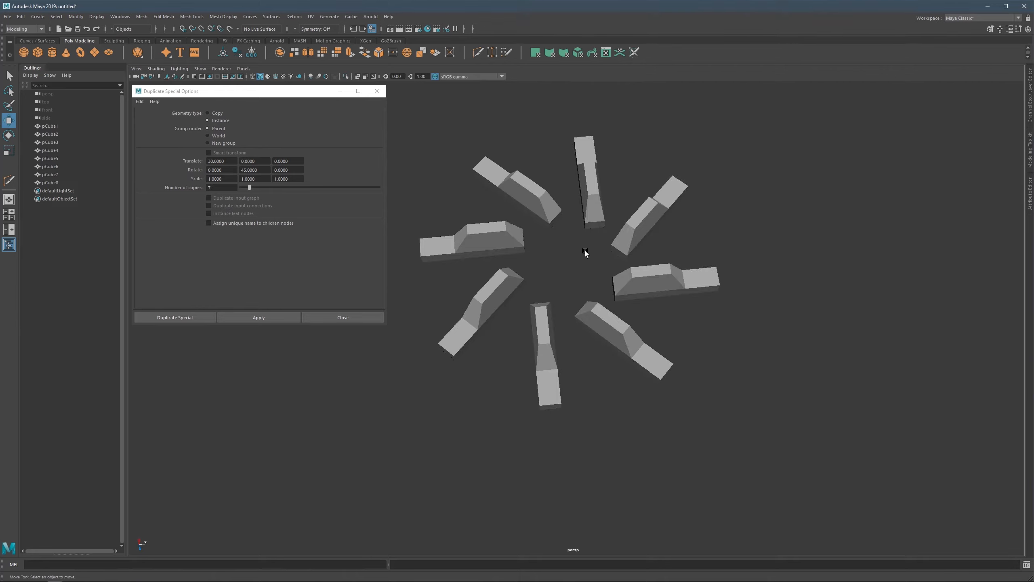
pyautogui.keyDown('alt'); pyautogui.moveTo(594, 312); pyautogui.dragTo(606, 325); pyautogui.keyUp('alt')
pyautogui.click(606, 325)
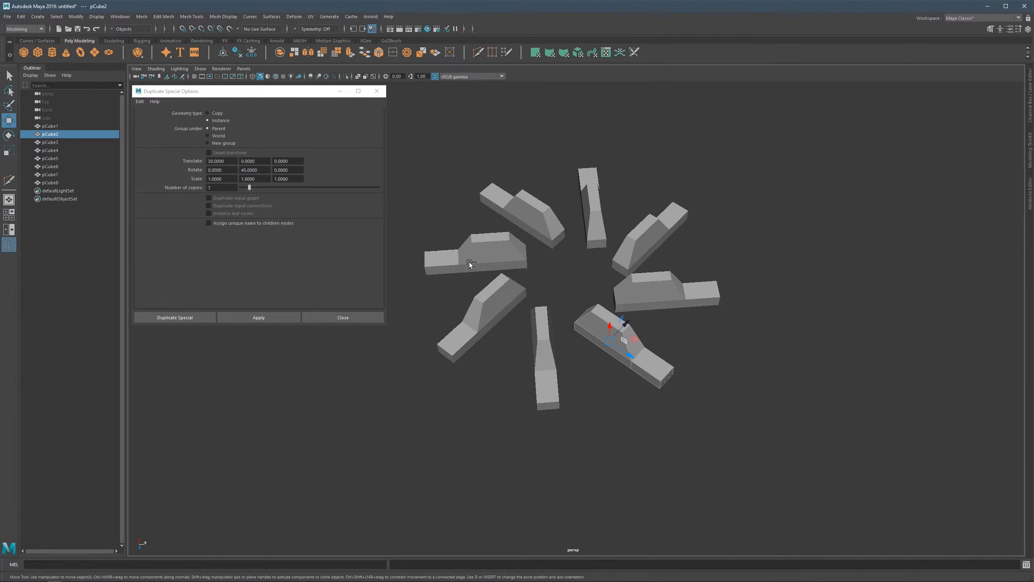
# Undo the face edits, the instanced ring and the slab's scaling to restore the original single cube.
pyautogui.hotkey('ctrl', 'z')
pyautogui.hotkey('ctrl', 'z')
pyautogui.hotkey('ctrl', 'z')
pyautogui.hotkey('ctrl', 'z')
pyautogui.hotkey('ctrl', 'z')
pyautogui.hotkey('ctrl', 'z')
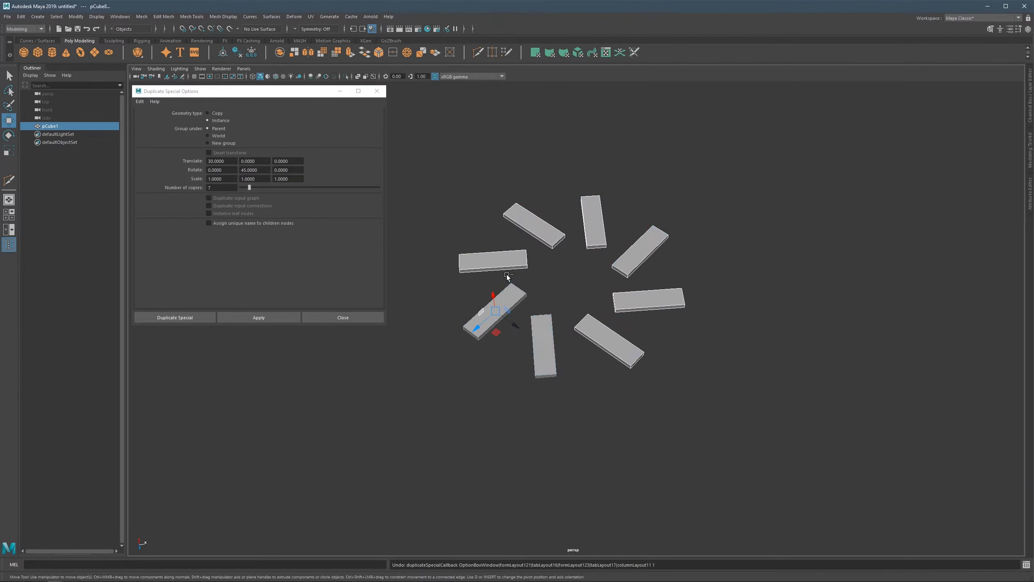
pyautogui.hotkey('ctrl', 'z')
pyautogui.hotkey('ctrl', 'z')
pyautogui.hotkey('ctrl', 'z')
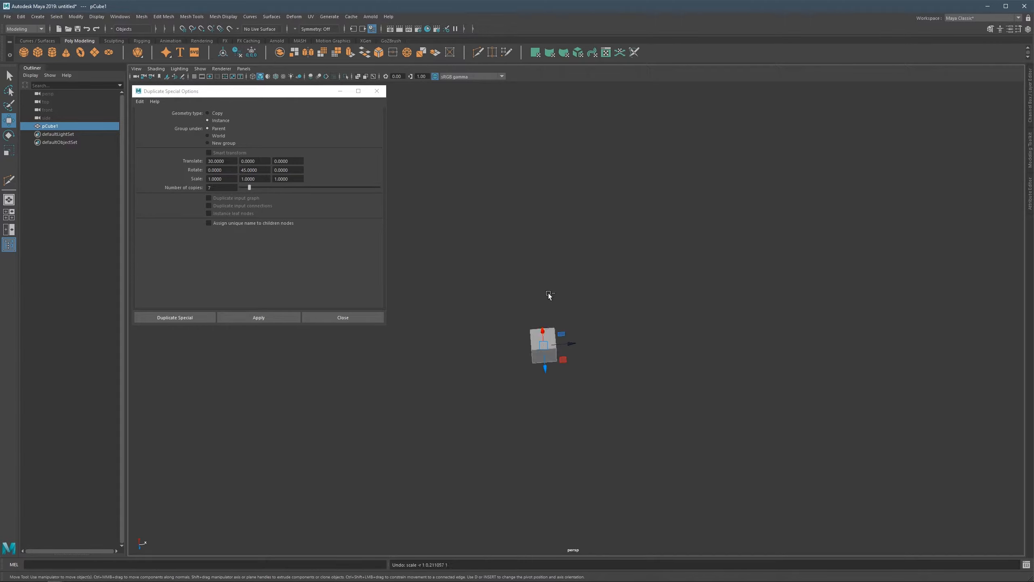
# Duplicate the cube in place and reset the Duplicate Special options to their defaults.
pyautogui.hotkey('ctrl', 'd')
pyautogui.press('f')
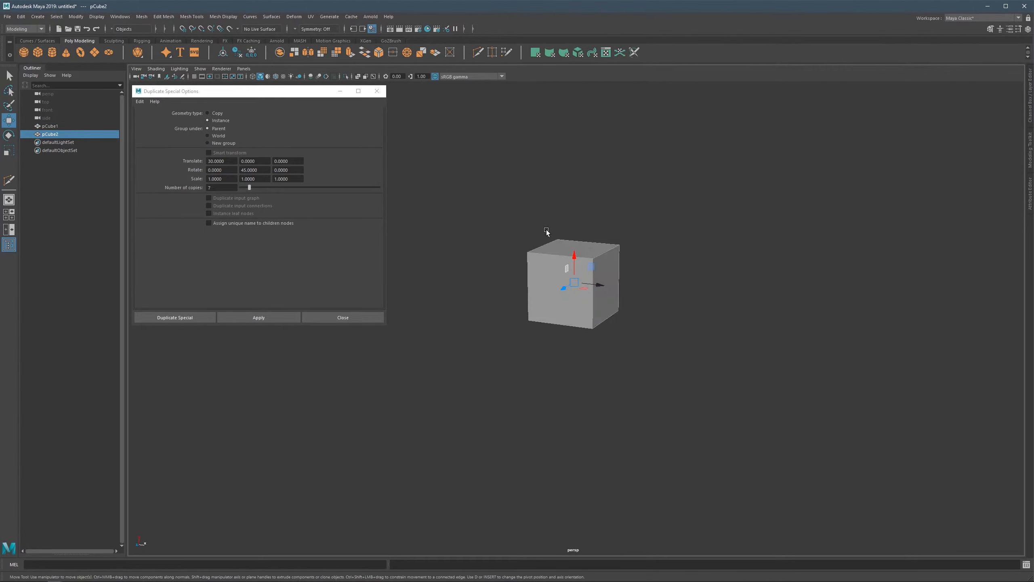
pyautogui.click(140, 102)
pyautogui.click(158, 116)
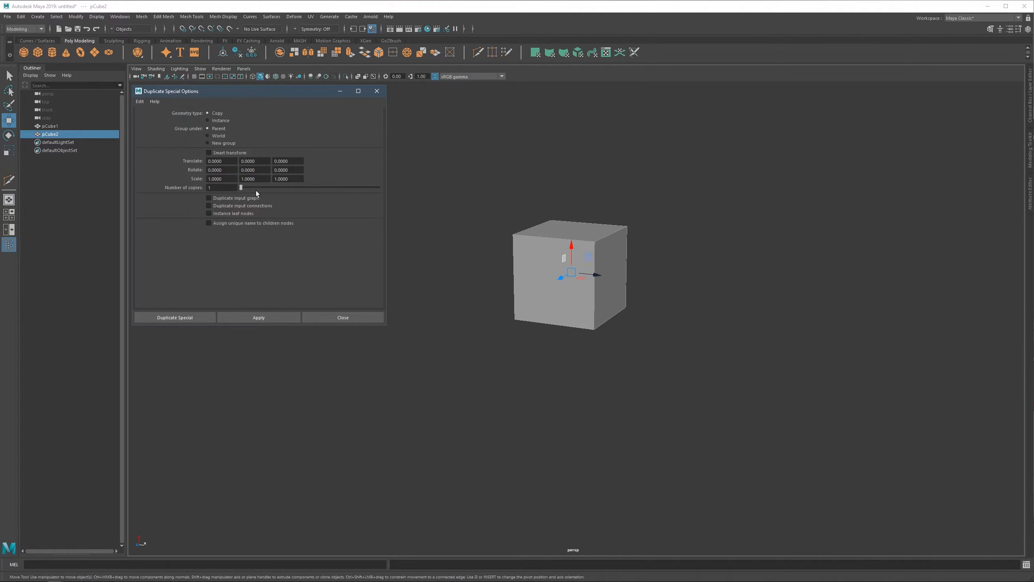
# Show the grid around the cube in the perspective view.
pyautogui.keyDown('alt'); pyautogui.moveTo(630, 276); pyautogui.dragTo(596, 272); pyautogui.keyUp('alt')
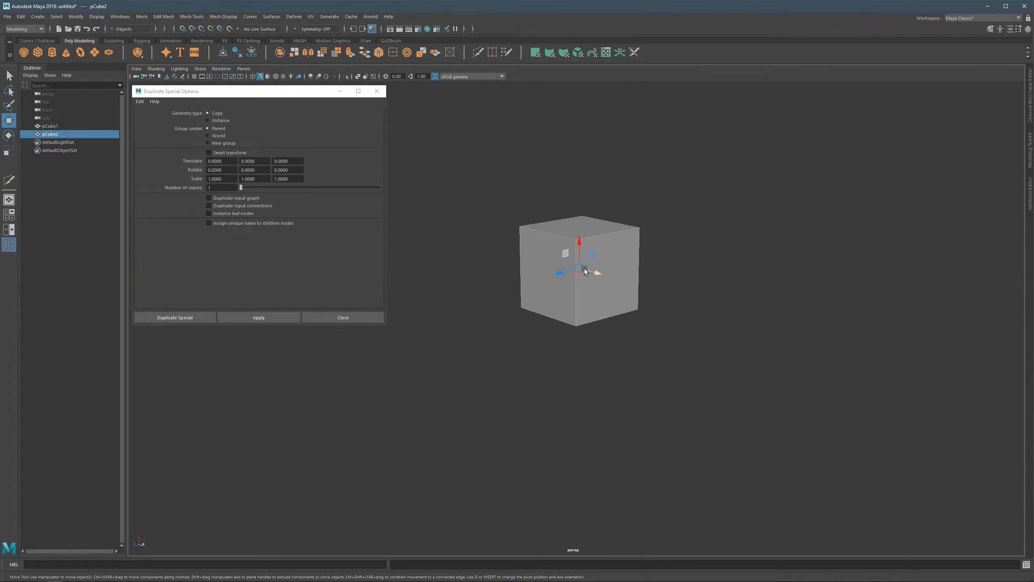
pyautogui.keyDown('alt'); pyautogui.moveTo(595, 255); pyautogui.dragTo(594, 276, button='middle'); pyautogui.keyUp('alt')
pyautogui.scroll(2, 594, 277)
pyautogui.click(360, 159)
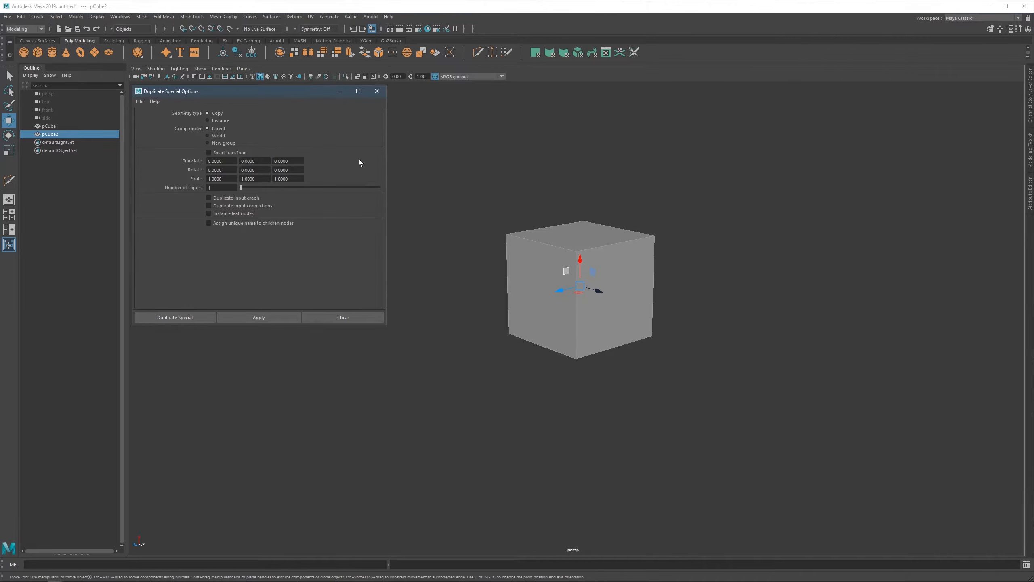
pyautogui.scroll(-2, 580, 267)
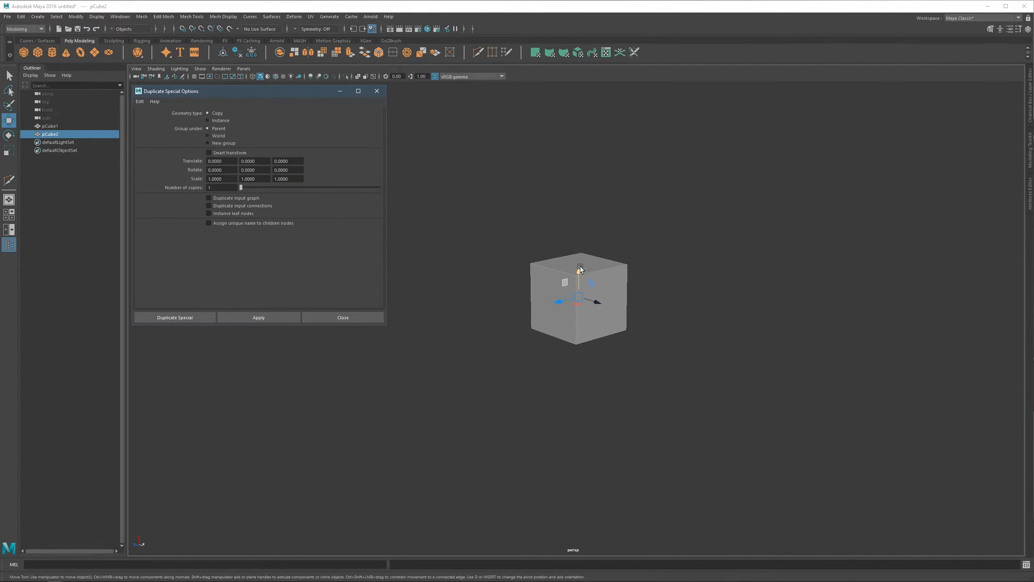
pyautogui.click(194, 78)
pyautogui.moveTo(562, 282)
pyautogui.keyDown('alt'); pyautogui.mouseDown()
pyautogui.moveTo(547, 300)
pyautogui.moveTo(563, 285)
pyautogui.mouseUp(); pyautogui.keyUp('alt')
pyautogui.scroll(2, 547, 300)
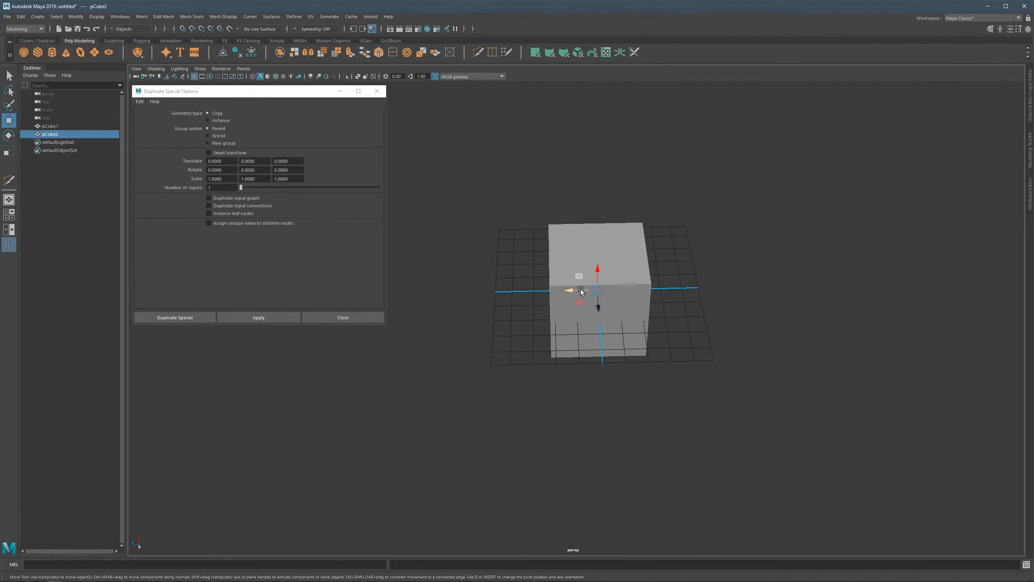
# Move the duplicate cube away from the original, delete it and select the remaining cube.
pyautogui.moveTo(575, 289); pyautogui.dragTo(719, 285)
pyautogui.click(783, 278)
pyautogui.press('Delete')
pyautogui.click(570, 291)
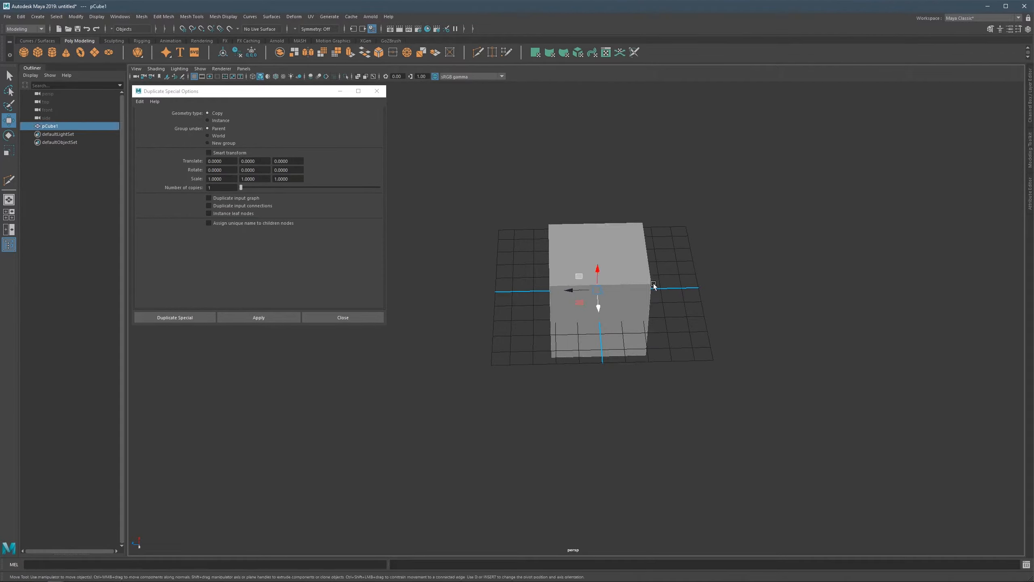
# Move the cube along the Z axis until it sits just beyond one edge of the grid.
pyautogui.moveTo(565, 292); pyautogui.dragTo(774, 287)
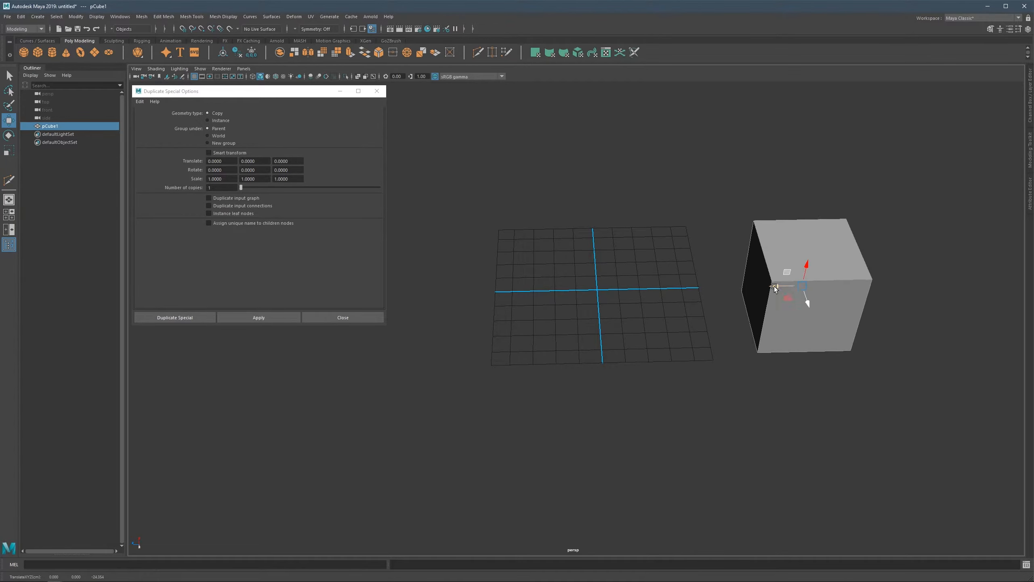
pyautogui.scroll(-3, 776, 288)
pyautogui.keyDown('alt'); pyautogui.moveTo(778, 291); pyautogui.dragTo(756, 244, button='middle'); pyautogui.keyUp('alt')
pyautogui.moveTo(757, 245)
pyautogui.keyDown('alt'); pyautogui.mouseDown()
pyautogui.moveTo(751, 215)
pyautogui.moveTo(746, 228)
pyautogui.mouseUp(); pyautogui.keyUp('alt')
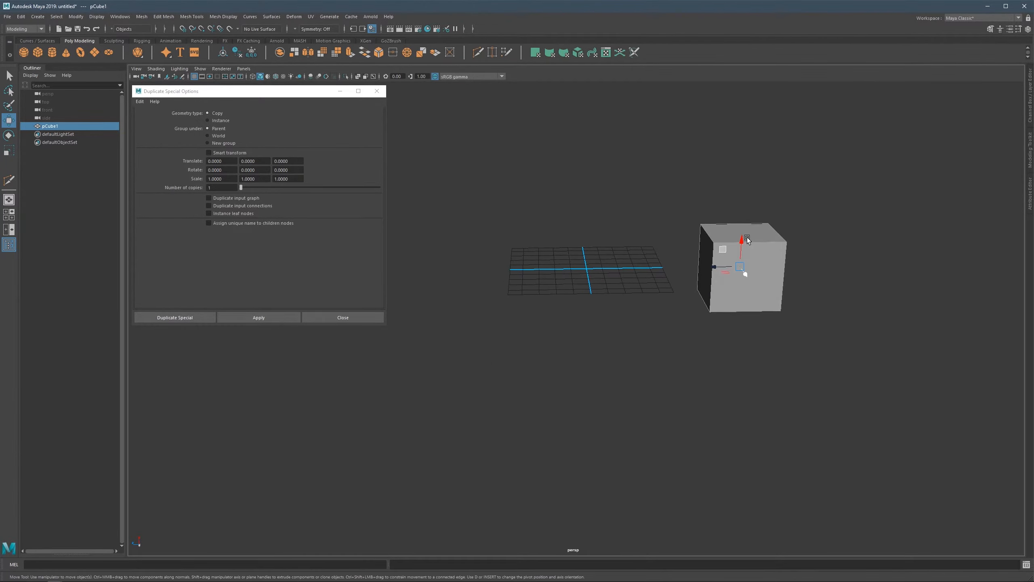
pyautogui.keyDown('alt'); pyautogui.moveTo(708, 258); pyautogui.dragTo(715, 302, button='middle'); pyautogui.keyUp('alt')
pyautogui.moveTo(723, 298); pyautogui.dragTo(706, 297)
pyautogui.keyDown('alt'); pyautogui.moveTo(709, 301); pyautogui.dragTo(722, 299, button='middle'); pyautogui.keyUp('alt')
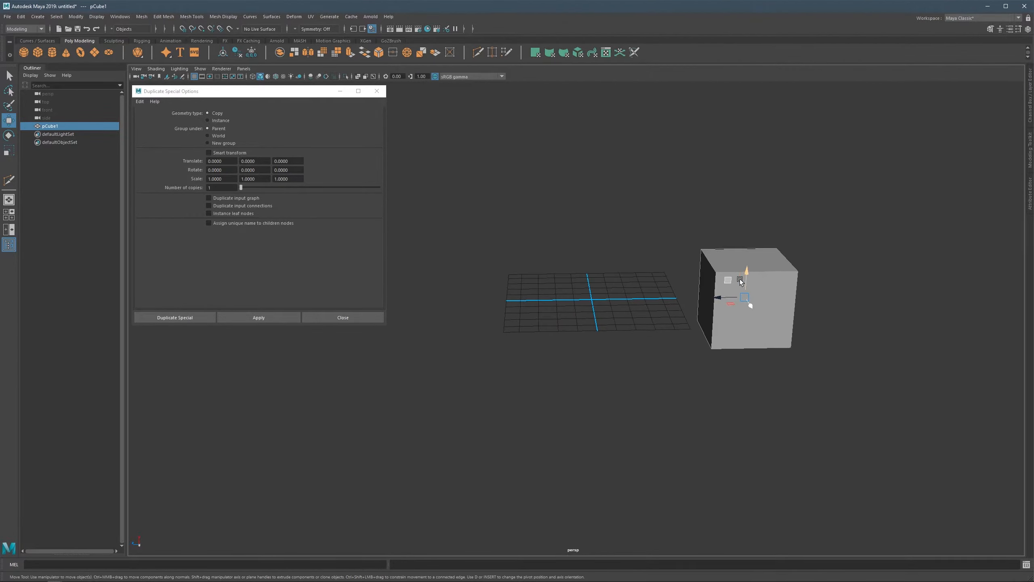
pyautogui.keyDown('alt'); pyautogui.moveTo(554, 311); pyautogui.dragTo(585, 299); pyautogui.keyUp('alt')
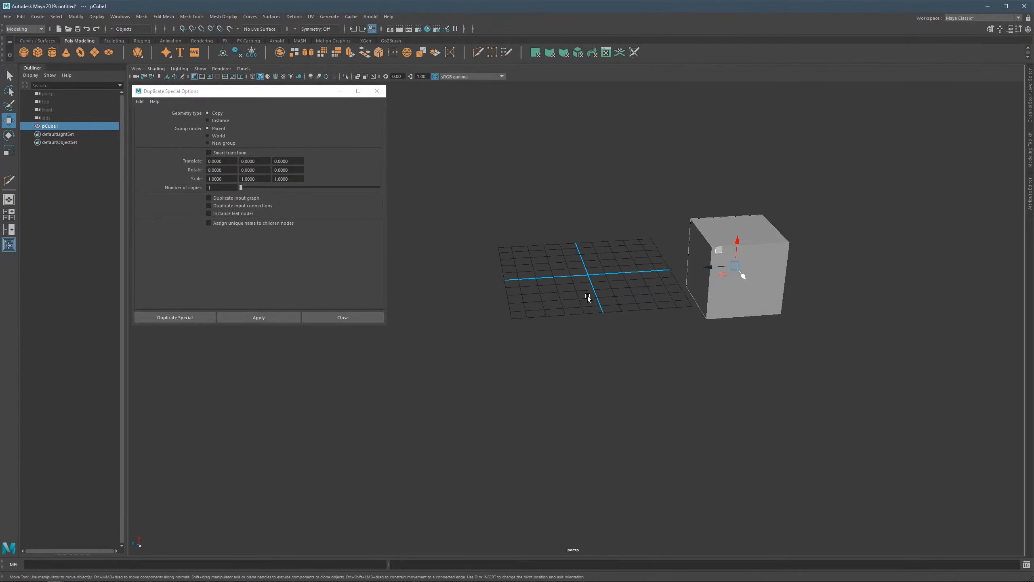
# Try moving the cube's front face outward, undo the move and return to object selection.
pyautogui.press('F11')
pyautogui.click(752, 295)
pyautogui.moveTo(755, 293); pyautogui.dragTo(764, 304)
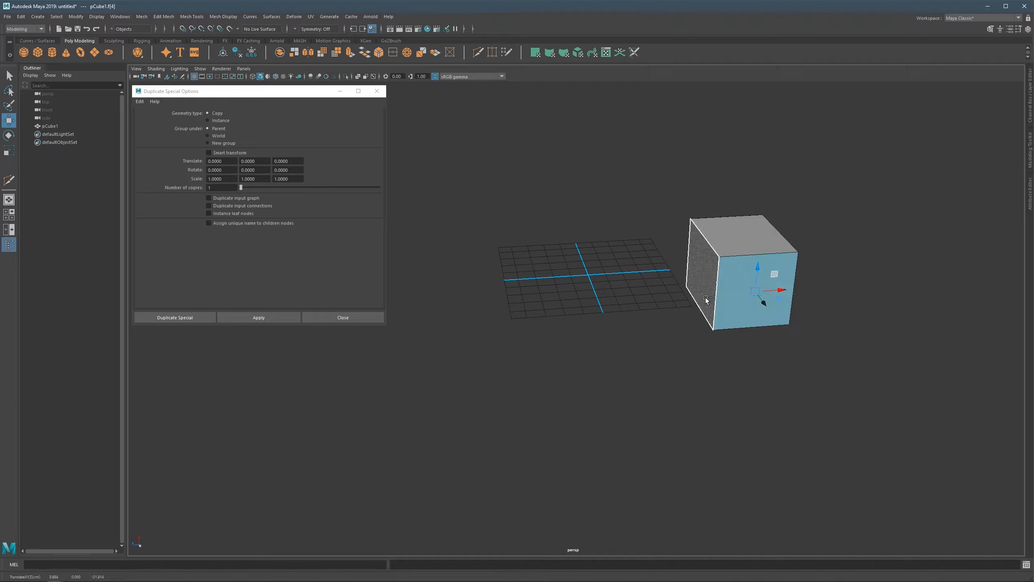
pyautogui.hotkey('ctrl', 'z')
pyautogui.press('F8')
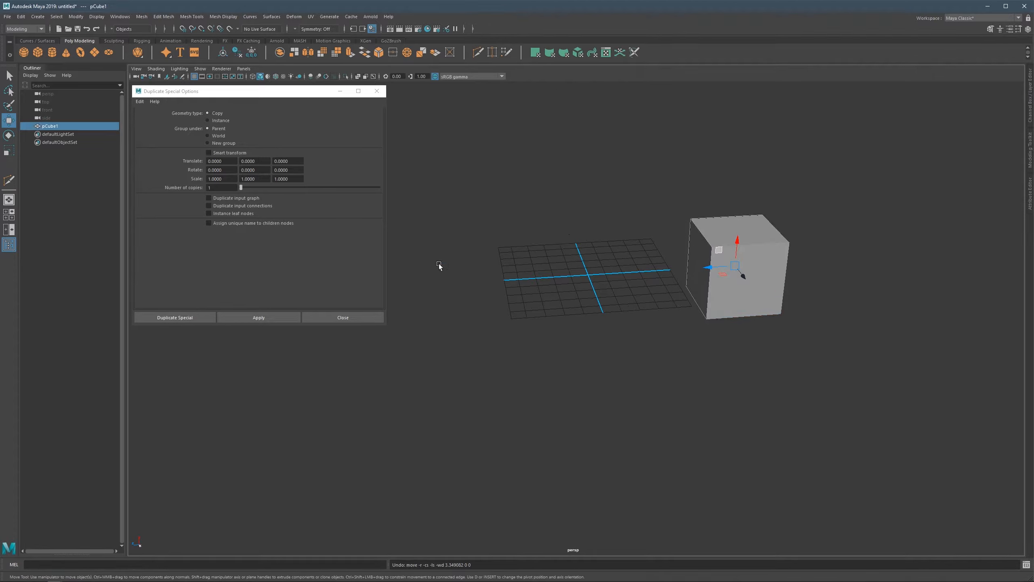
# Create one instance of the cube with Duplicate Special and move it along Z to the opposite side of the grid.
pyautogui.click(221, 120)
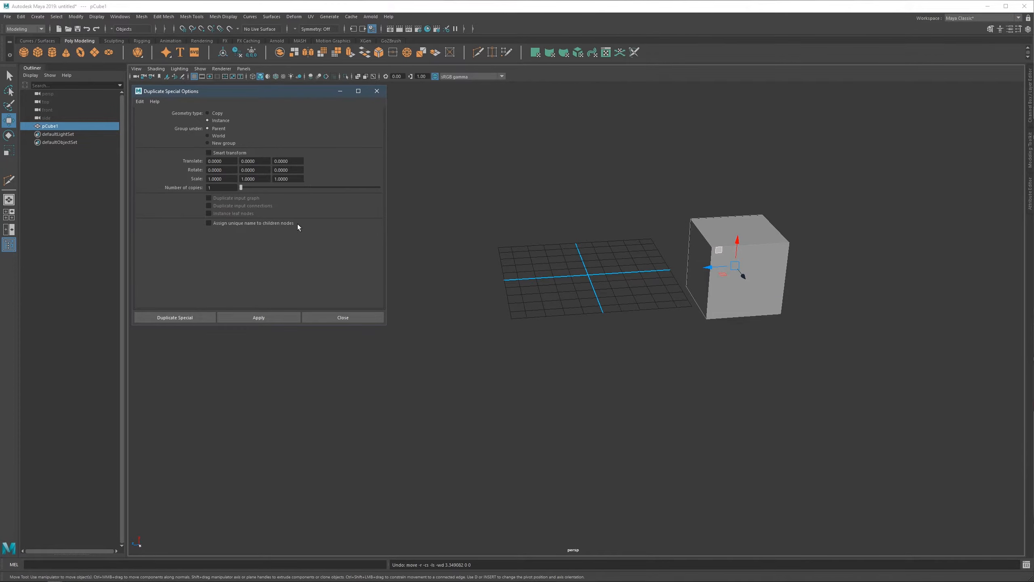
pyautogui.click(258, 317)
pyautogui.moveTo(709, 268); pyautogui.dragTo(456, 282)
# Select the instanced cube's upper front corner vertex nearest the grid and set the Move tool's axis orientation to World.
pyautogui.rightClick(560, 260)
pyautogui.moveTo(561, 260); pyautogui.dragTo(514, 266, button='right')
pyautogui.click(526, 255)
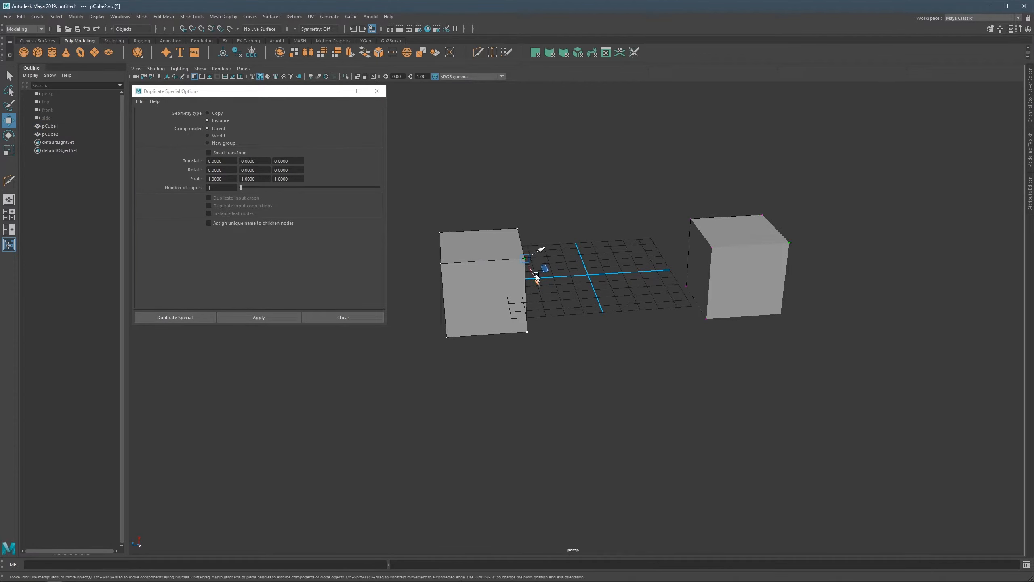
pyautogui.keyDown('ctrl'); pyautogui.keyDown('shift'); pyautogui.rightClick(578, 249); pyautogui.keyUp('shift'); pyautogui.keyUp('ctrl')
pyautogui.keyDown('ctrl'); pyautogui.keyDown('shift'); pyautogui.rightClick(579, 249); pyautogui.keyUp('shift'); pyautogui.keyUp('ctrl')
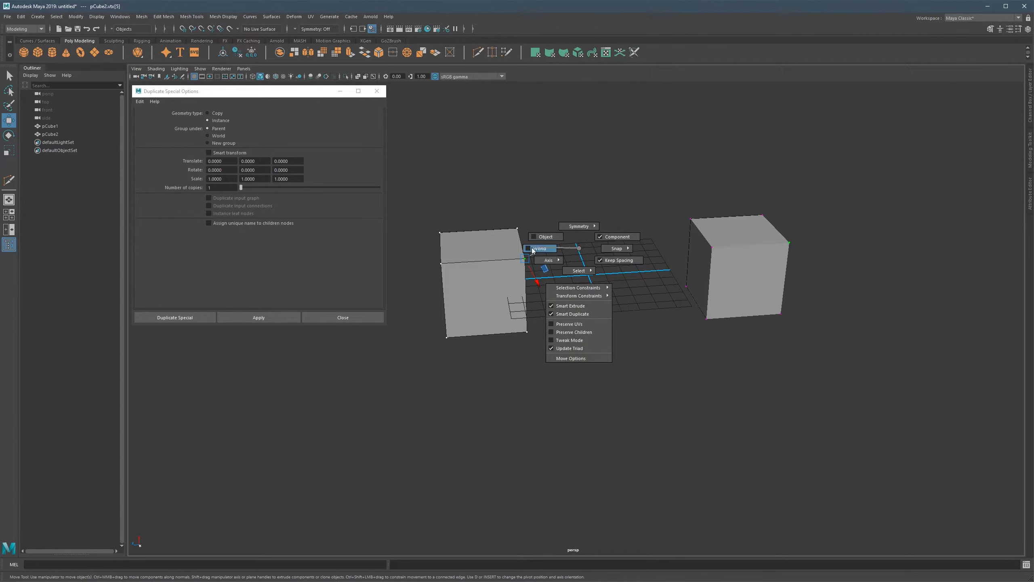
# Try moving corner vertices of the instanced cube, undo the moves and return to object selection.
pyautogui.keyDown('alt'); pyautogui.moveTo(531, 273); pyautogui.dragTo(538, 293); pyautogui.keyUp('alt')
pyautogui.hotkey('ctrl', 'z')
pyautogui.click(473, 297)
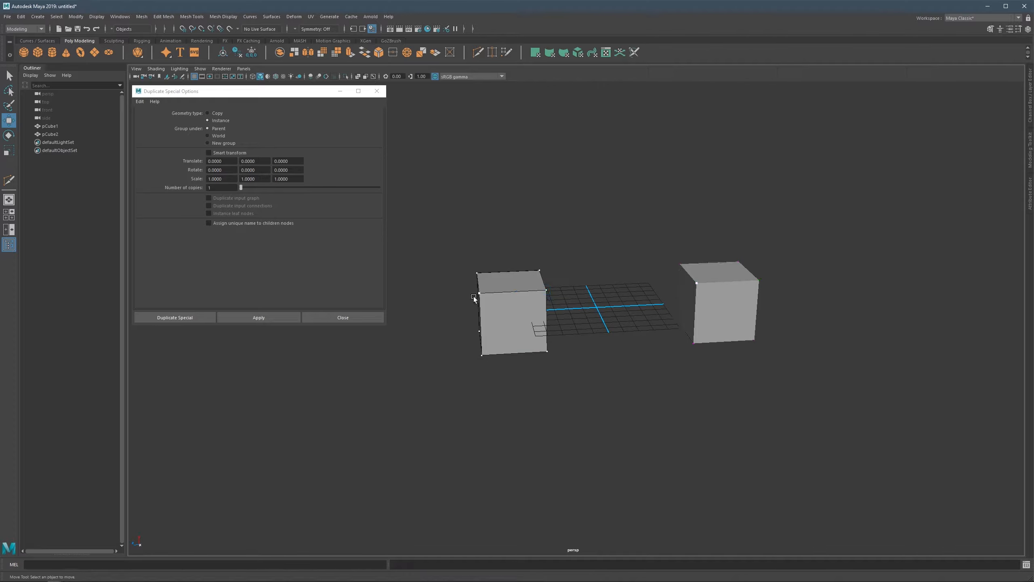
pyautogui.keyDown('alt'); pyautogui.moveTo(473, 298); pyautogui.dragTo(522, 297); pyautogui.keyUp('alt')
pyautogui.click(480, 294)
pyautogui.hotkey('ctrl', 'z')
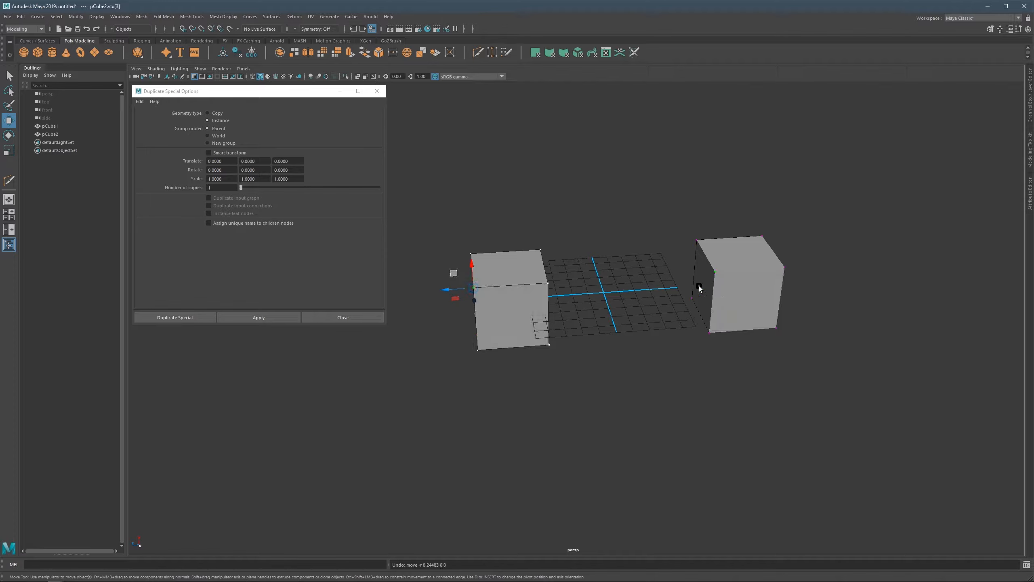
pyautogui.press('F8')
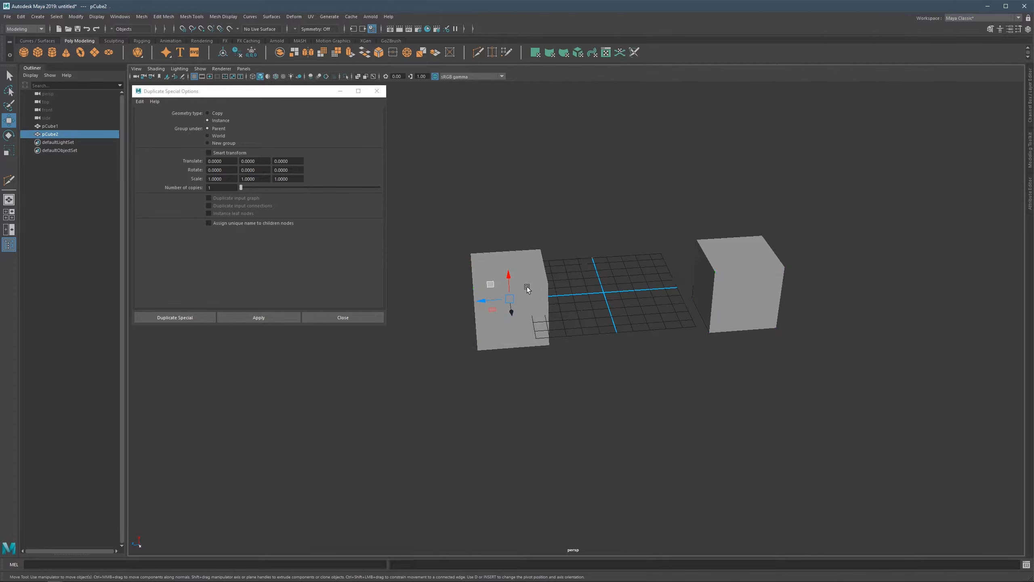
# Delete the instanced cube and select the original cube.
pyautogui.press('Delete')
pyautogui.click(682, 271)
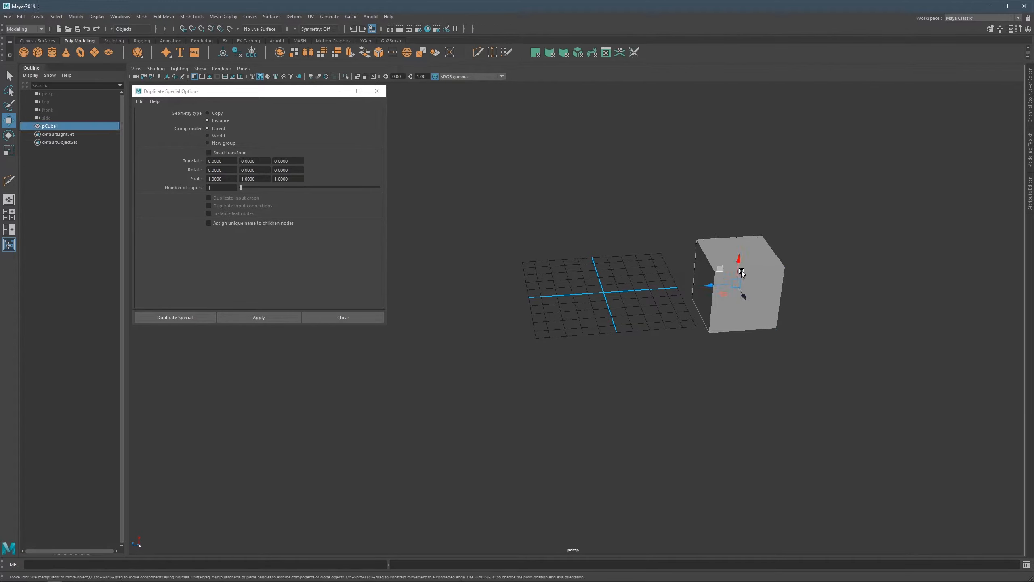
pyautogui.doubleClick(228, 179)
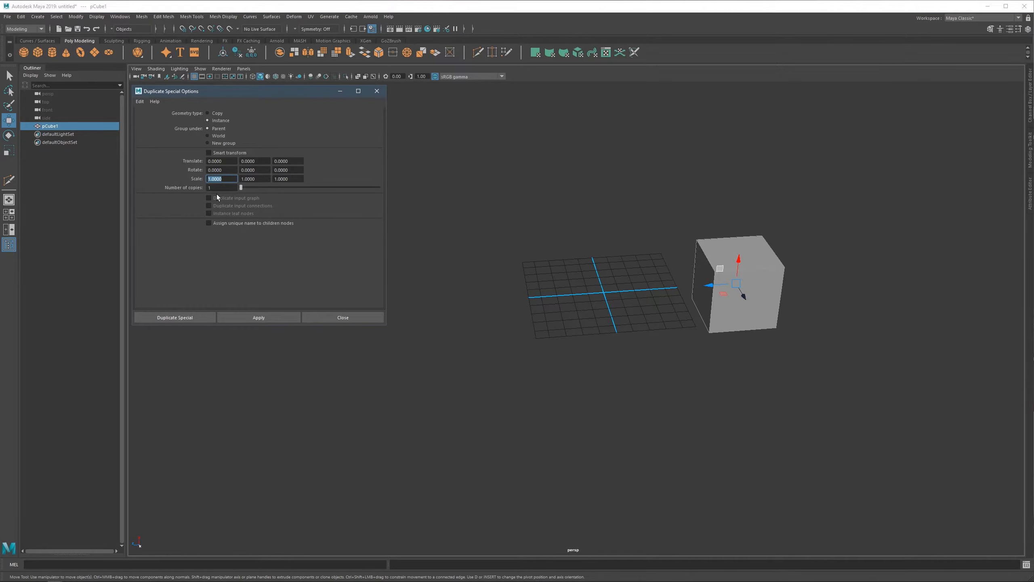
pyautogui.keyDown('alt'); pyautogui.moveTo(520, 279); pyautogui.dragTo(584, 259); pyautogui.keyUp('alt')
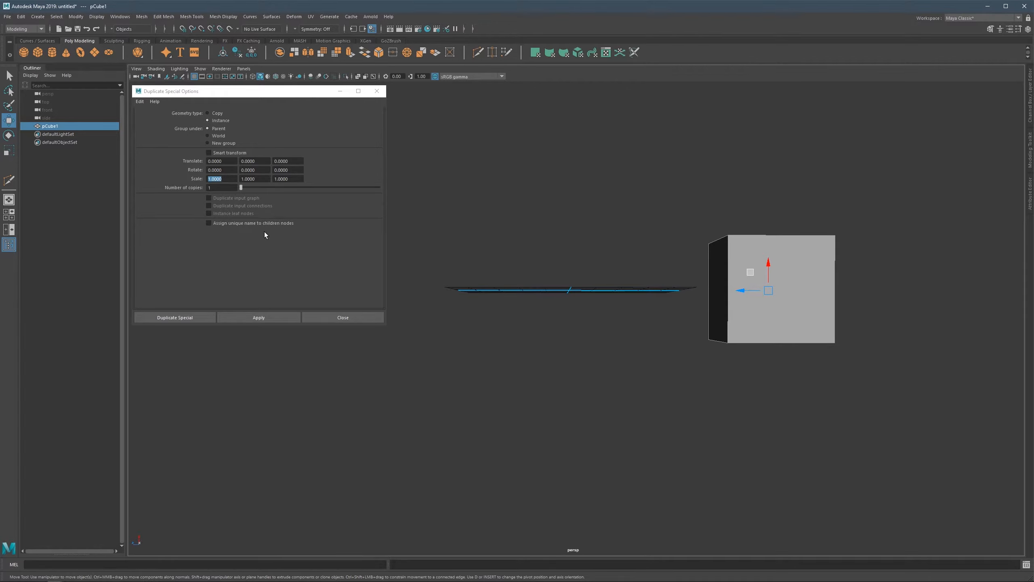
# Create one instance of the cube with Duplicate Special at Scale Z -1 and move it along Z to the opposite side of the grid.
pyautogui.click(300, 179)
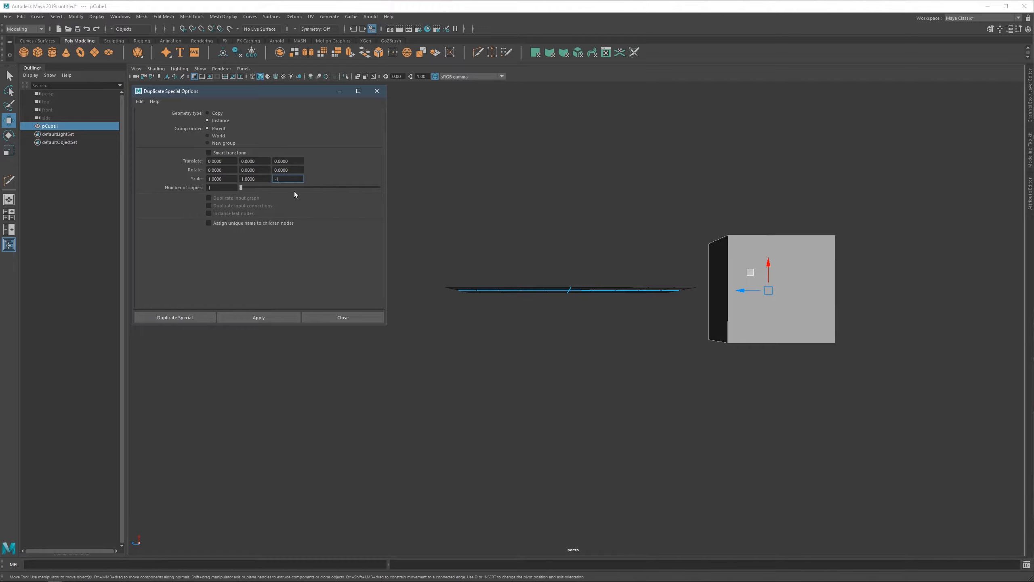
pyautogui.press('Return')
pyautogui.click(282, 318)
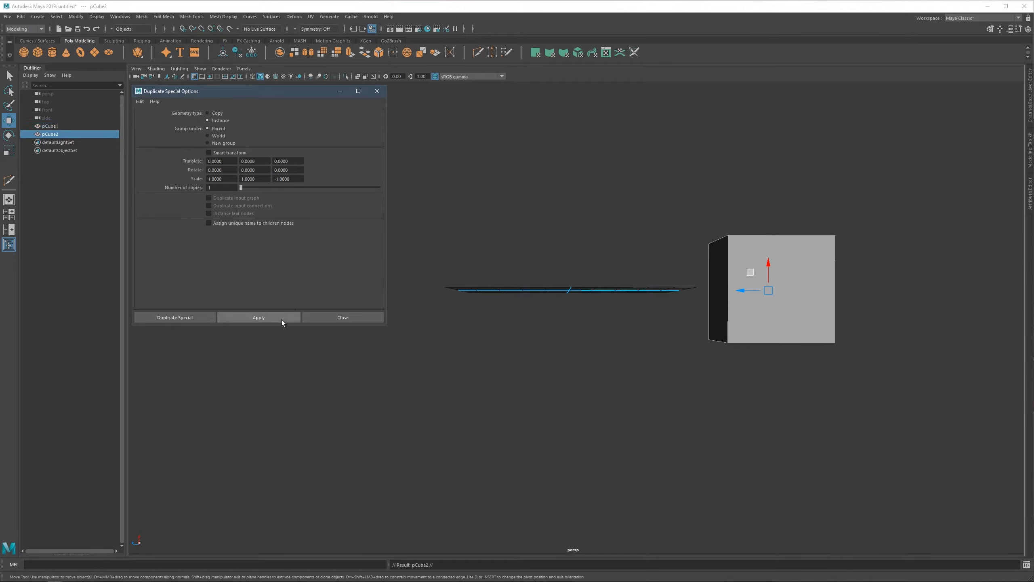
pyautogui.click(773, 252)
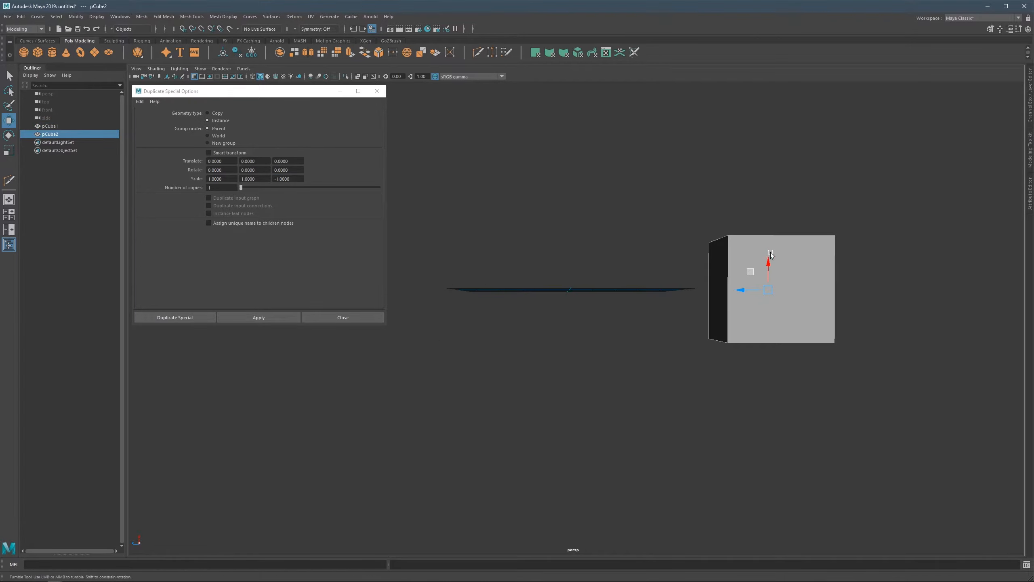
pyautogui.keyDown('alt'); pyautogui.moveTo(771, 252); pyautogui.dragTo(464, 277); pyautogui.keyUp('alt')
pyautogui.click(790, 255)
pyautogui.click(584, 259)
pyautogui.scroll(1, 468, 275)
pyautogui.keyDown('alt'); pyautogui.moveTo(490, 273); pyautogui.dragTo(570, 267, button='middle'); pyautogui.keyUp('alt')
# Try lowering individual corner vertices of the mirrored instance.
pyautogui.moveTo(591, 244); pyautogui.dragTo(545, 244, button='right')
pyautogui.click(603, 224)
pyautogui.click(604, 225)
pyautogui.moveTo(604, 225); pyautogui.dragTo(603, 258)
pyautogui.click(483, 226)
pyautogui.moveTo(480, 236); pyautogui.dragTo(468, 280)
pyautogui.scroll(-2, 570, 309)
pyautogui.moveTo(602, 314); pyautogui.dragTo(596, 376)
pyautogui.scroll(-2, 607, 346)
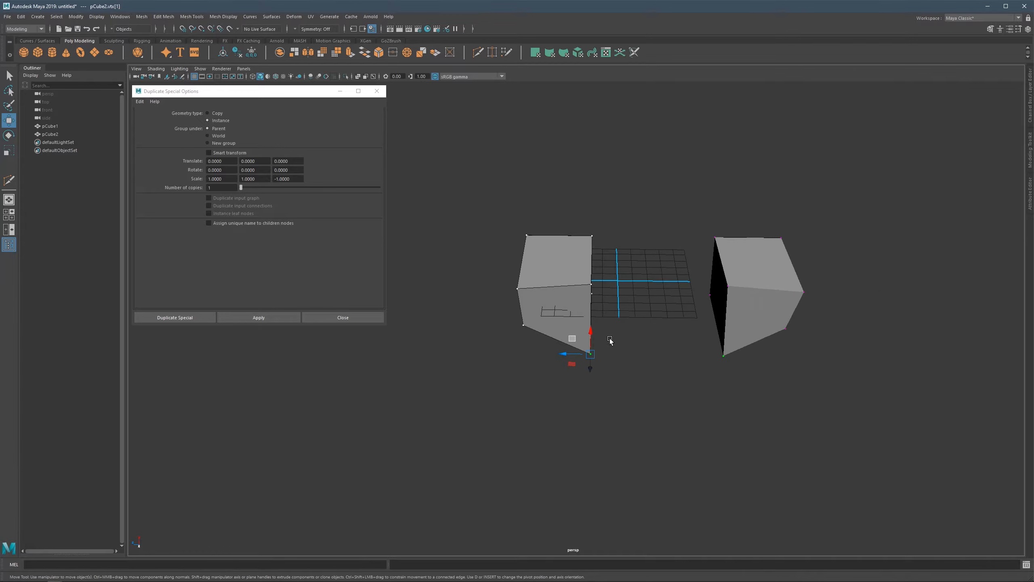
# Try moving the outer side vertices of the mirrored instance together, undo all vertex edits and return to object selection.
pyautogui.keyDown('alt'); pyautogui.moveTo(726, 321); pyautogui.dragTo(746, 315); pyautogui.keyUp('alt')
pyautogui.moveTo(525, 281); pyautogui.dragTo(513, 346)
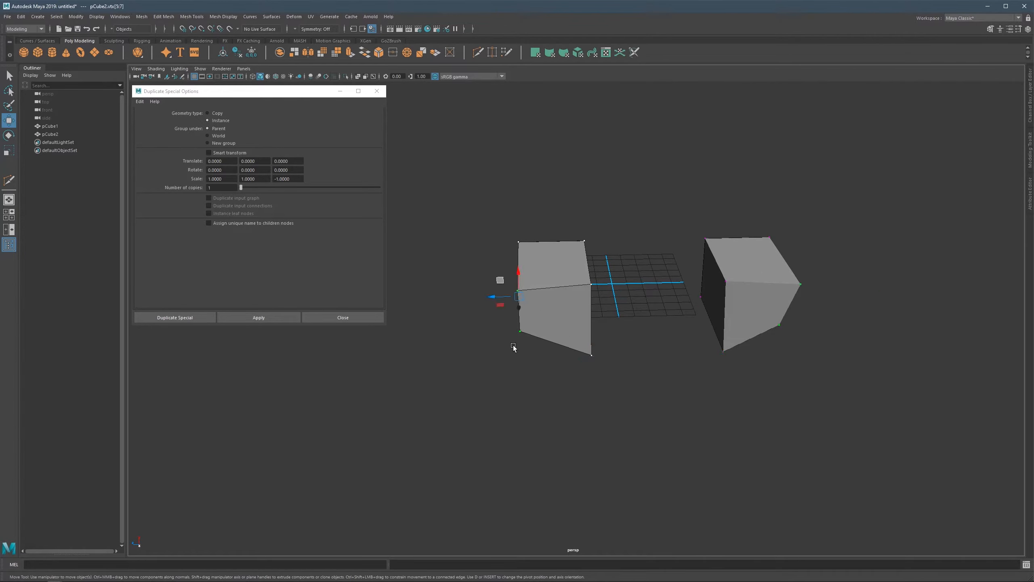
pyautogui.moveTo(516, 311); pyautogui.dragTo(549, 372)
pyautogui.scroll(3, 496, 350)
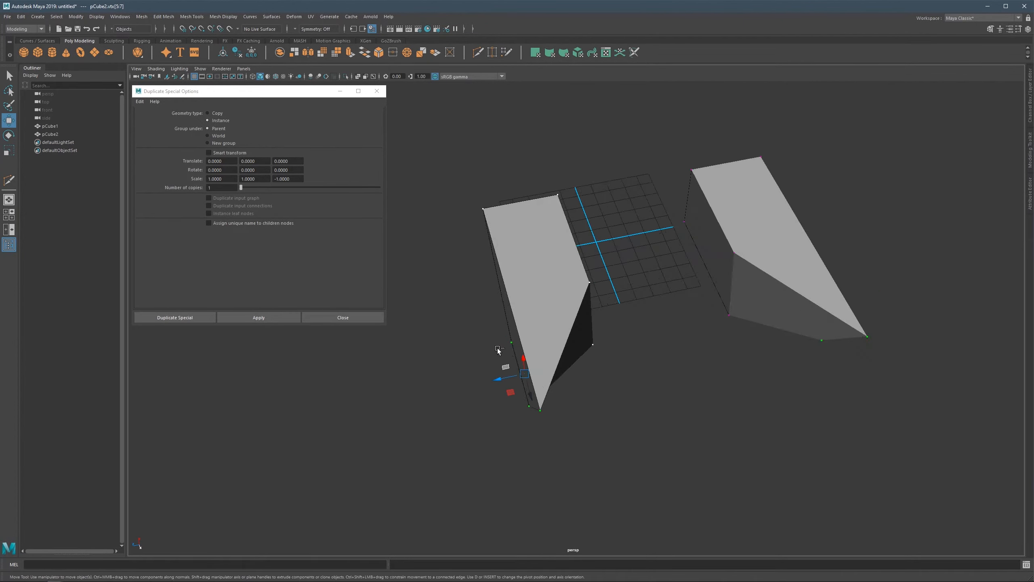
pyautogui.hotkey('ctrl', 'z')
pyautogui.hotkey('ctrl', 'z')
pyautogui.hotkey('ctrl', 'z')
pyautogui.hotkey('ctrl', 'z')
pyautogui.hotkey('ctrl', 'z')
pyautogui.hotkey('ctrl', 'z')
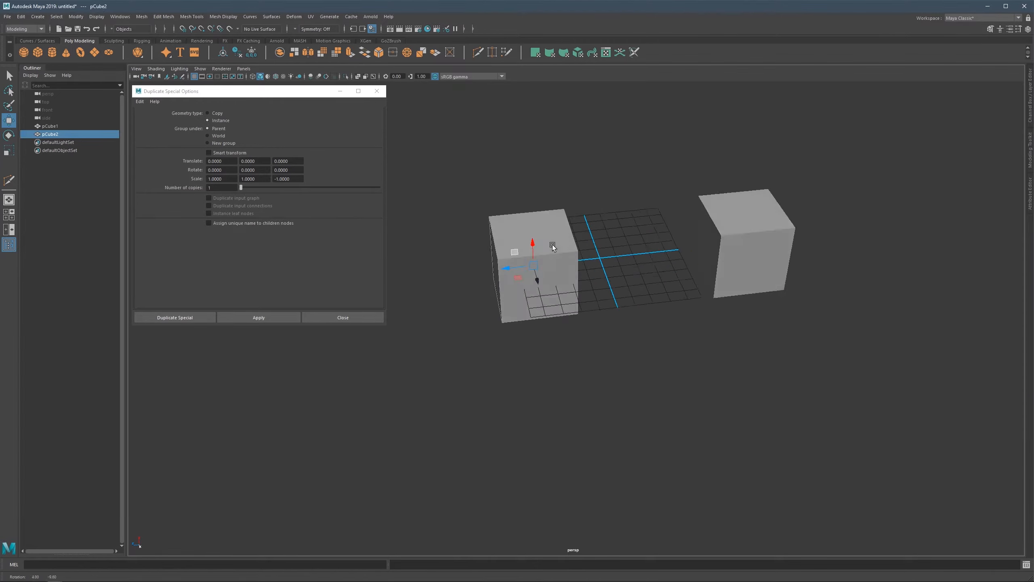
# Delete the mirrored instance and select the original cube.
pyautogui.press('Delete')
pyautogui.keyDown('alt'); pyautogui.moveTo(573, 249); pyautogui.dragTo(601, 246); pyautogui.keyUp('alt')
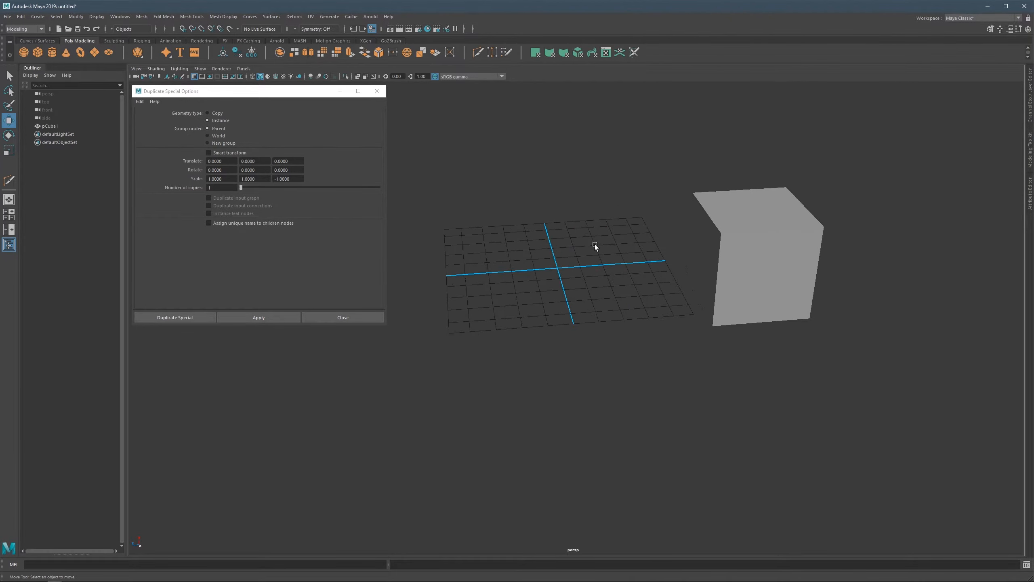
pyautogui.moveTo(715, 251)
pyautogui.keyDown('alt'); pyautogui.mouseDown()
pyautogui.moveTo(729, 262)
pyautogui.moveTo(721, 249)
pyautogui.mouseUp(); pyautogui.keyUp('alt')
pyautogui.click(720, 248)
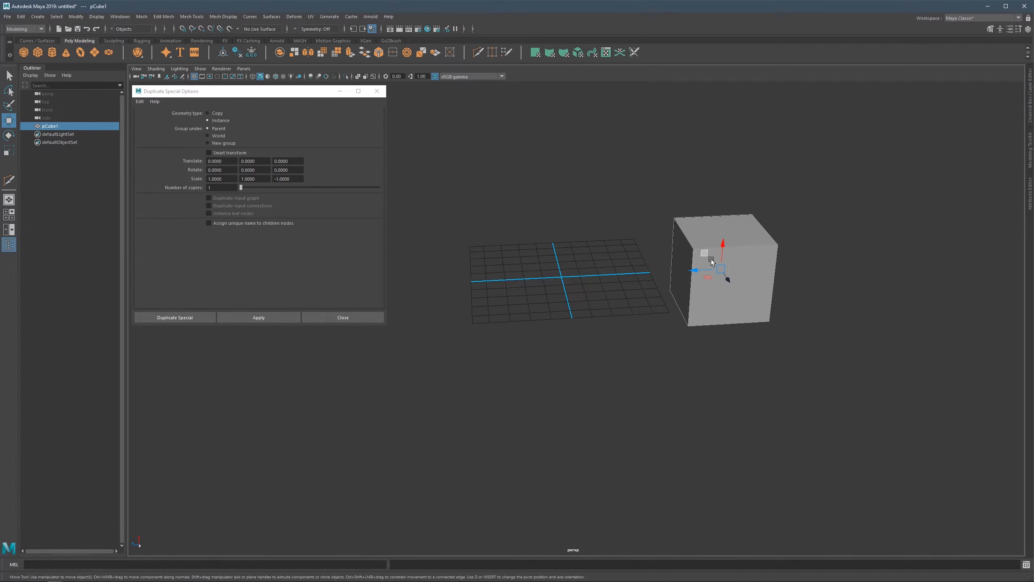
# Try creating another instance at Scale Z -1 and moving it across the grid, and undo its creation.
pyautogui.keyDown('alt'); pyautogui.moveTo(758, 238); pyautogui.dragTo(766, 230, button='middle'); pyautogui.keyUp('alt')
pyautogui.moveTo(857, 144); pyautogui.dragTo(657, 477)
pyautogui.keyDown('alt'); pyautogui.moveTo(660, 392); pyautogui.dragTo(667, 311); pyautogui.keyUp('alt')
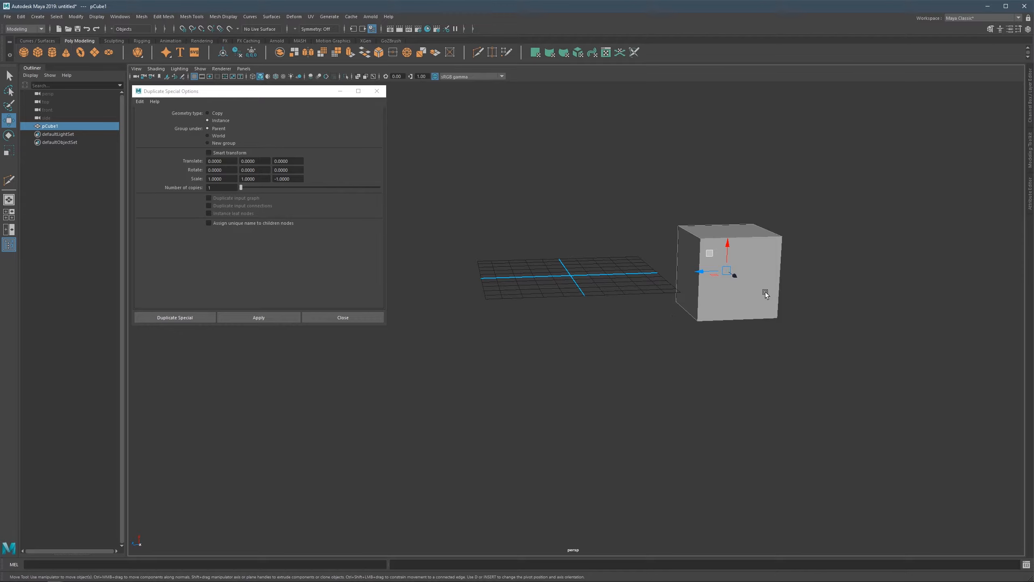
pyautogui.hotkey('ctrl', 'z')
pyautogui.hotkey('ctrl', 'z')
pyautogui.click(740, 259)
pyautogui.click(257, 318)
pyautogui.moveTo(690, 271); pyautogui.dragTo(461, 292)
pyautogui.press('r')
pyautogui.hotkey('ctrl', 'z')
pyautogui.hotkey('ctrl', 'z')
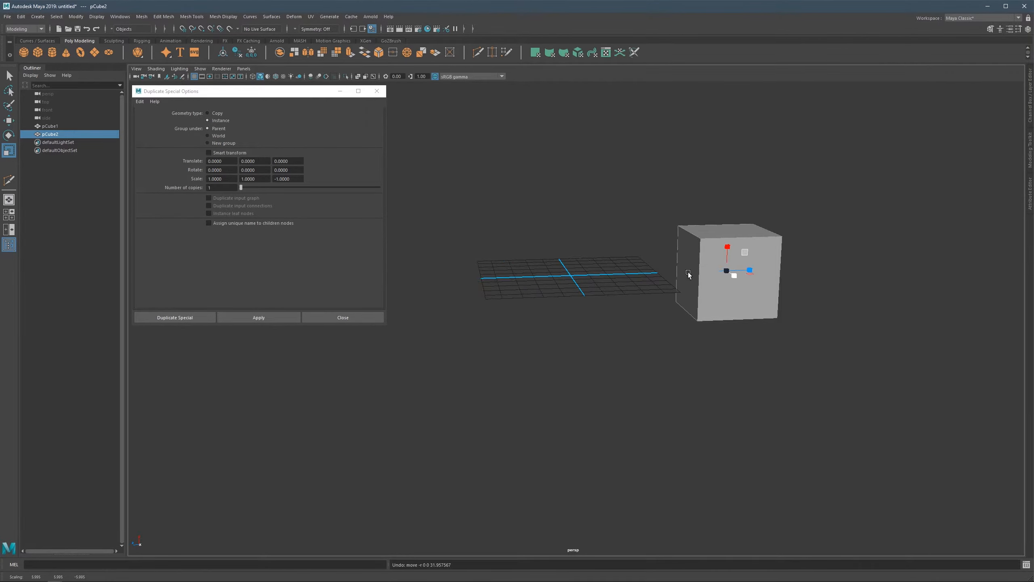
pyautogui.hotkey('ctrl', 'z')
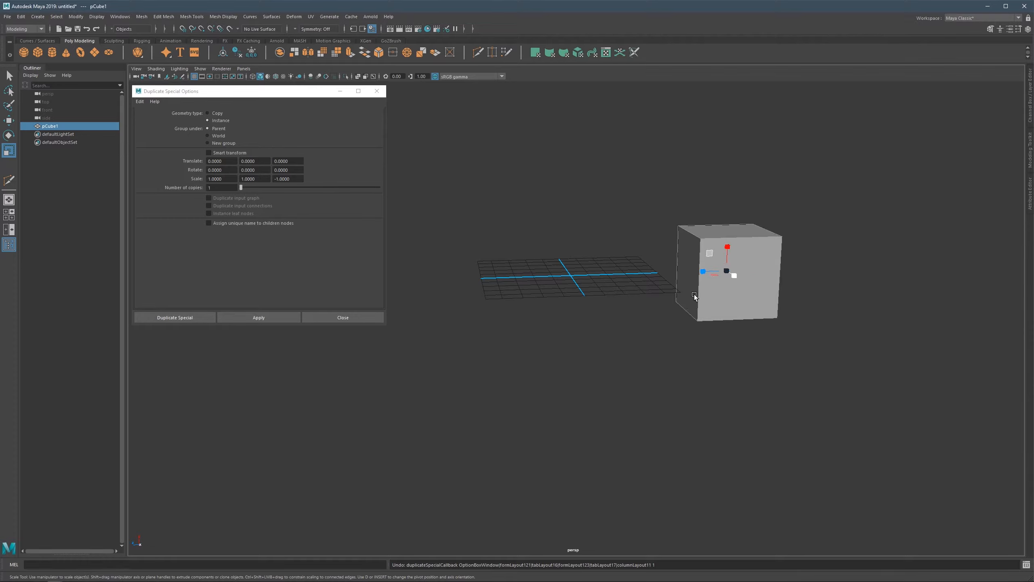
# Try duplicating the cube directly below itself with the Move tool, delete the copy and reselect the original.
pyautogui.press('q')
pyautogui.moveTo(722, 276)
pyautogui.keyDown('alt'); pyautogui.mouseDown()
pyautogui.moveTo(685, 264)
pyautogui.moveTo(716, 275)
pyautogui.mouseUp(); pyautogui.keyUp('alt')
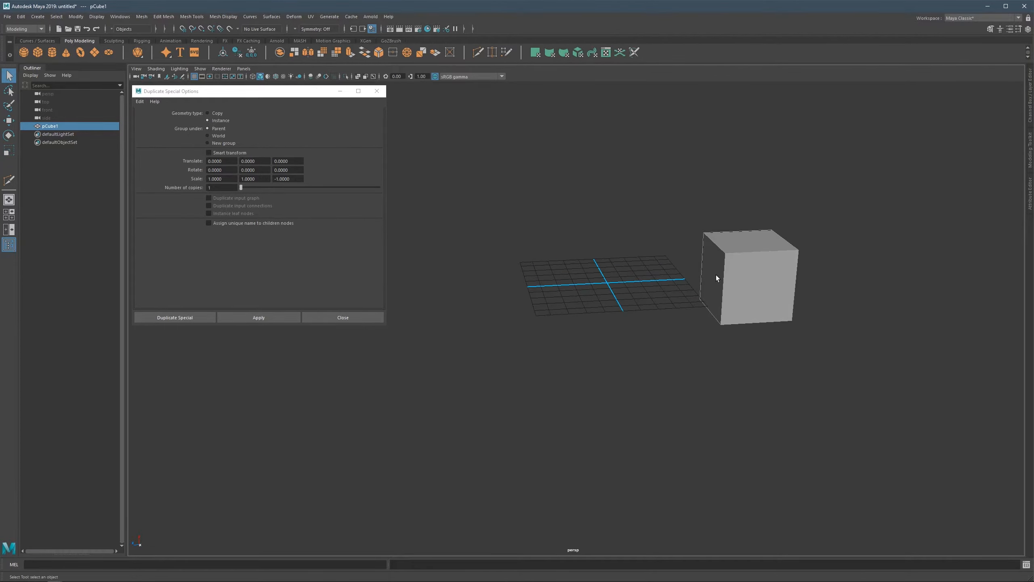
pyautogui.keyDown('alt'); pyautogui.moveTo(784, 279); pyautogui.dragTo(732, 272, button='middle'); pyautogui.keyUp('alt')
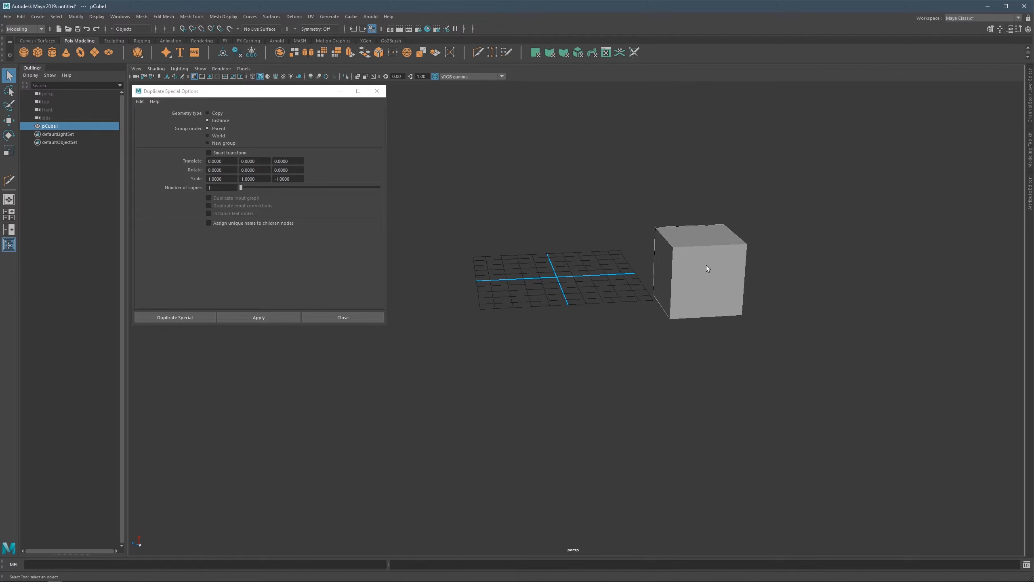
pyautogui.press('w')
pyautogui.keyDown('shift'); pyautogui.moveTo(699, 252); pyautogui.dragTo(712, 351); pyautogui.keyUp('shift')
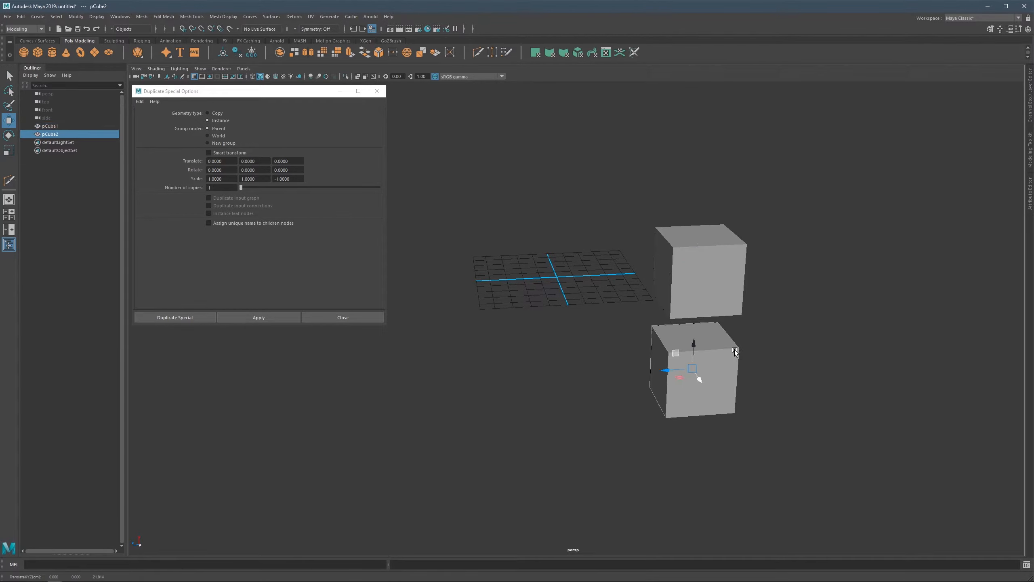
pyautogui.press('Delete')
pyautogui.moveTo(847, 212); pyautogui.dragTo(669, 365)
pyautogui.keyDown('alt'); pyautogui.moveTo(653, 310); pyautogui.dragTo(663, 311, button='middle'); pyautogui.keyUp('alt')
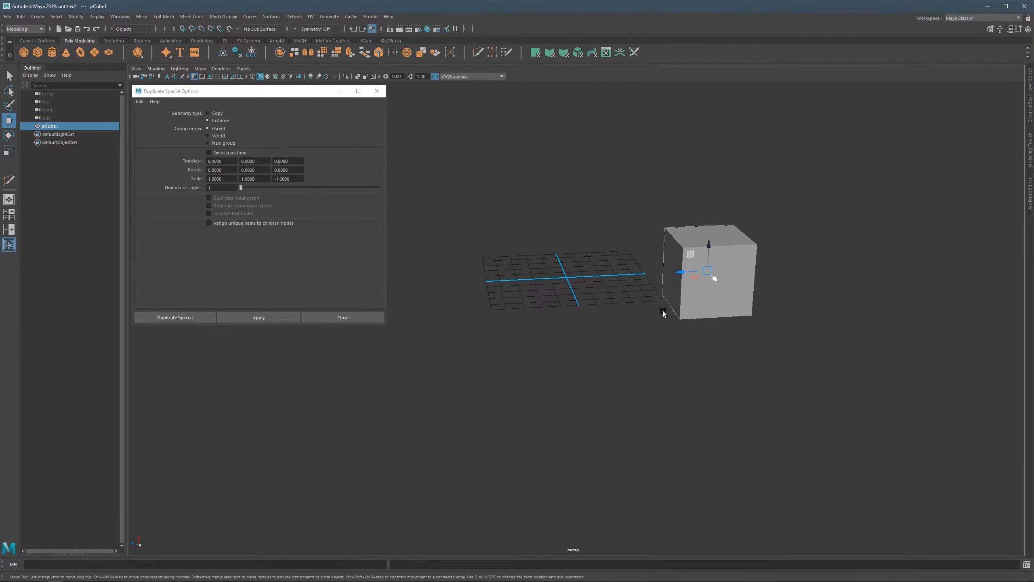
# Group the cube, select it inside the expanded group and undo the grouping.
pyautogui.hotkey('ctrl', 'g')
pyautogui.click(30, 127)
pyautogui.click(55, 133)
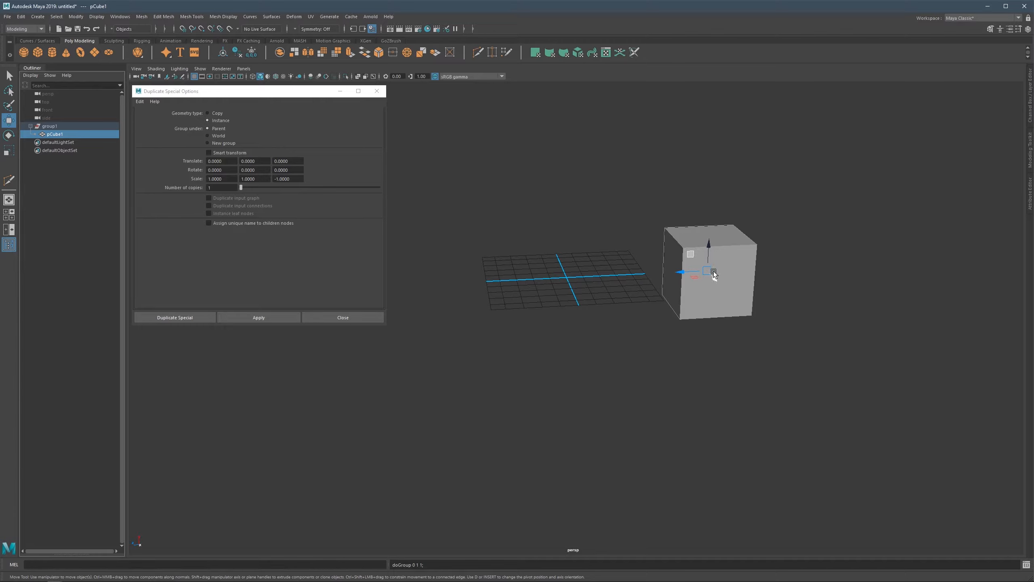
pyautogui.hotkey('ctrl', 'z')
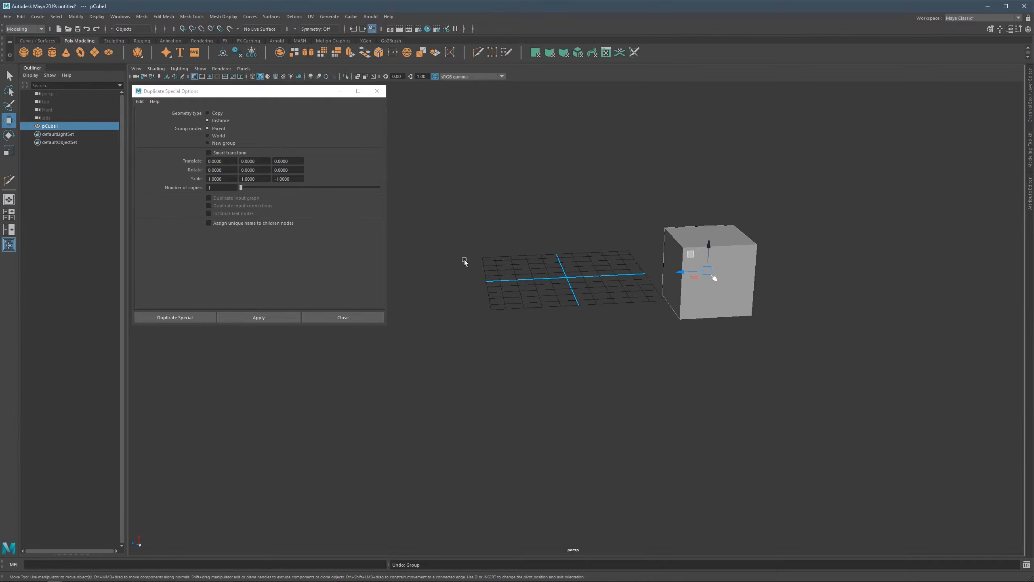
# Reset the Group options and group the cube under Parent with the group pivot at Origin and Preserve position on.
pyautogui.click(20, 18)
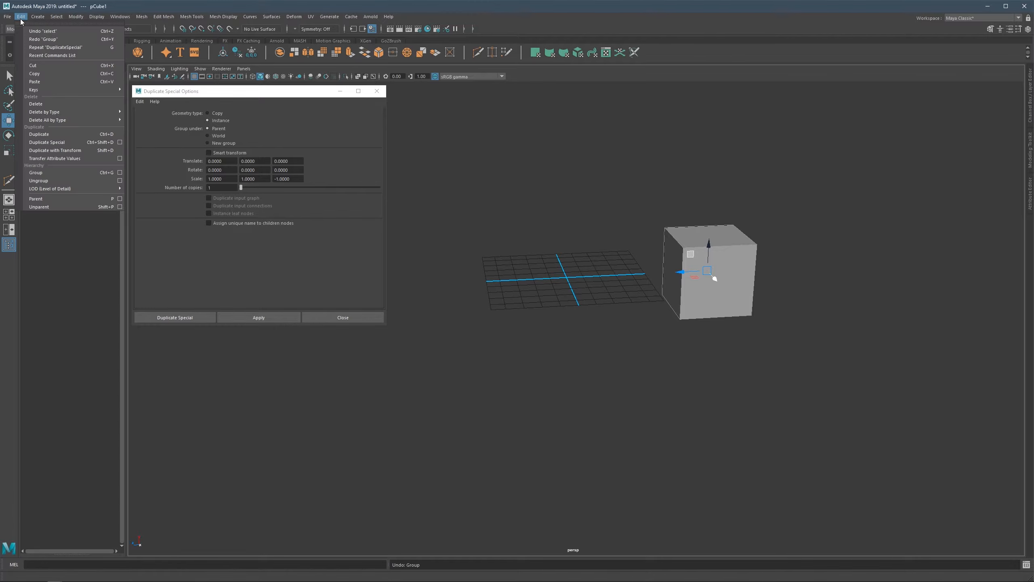
pyautogui.click(120, 173)
pyautogui.click(142, 102)
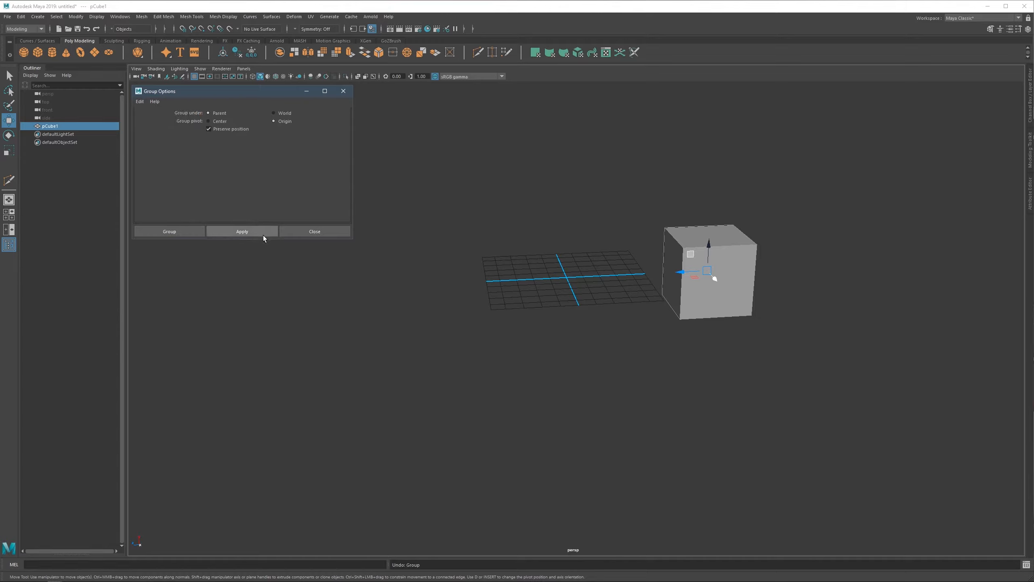
pyautogui.click(247, 232)
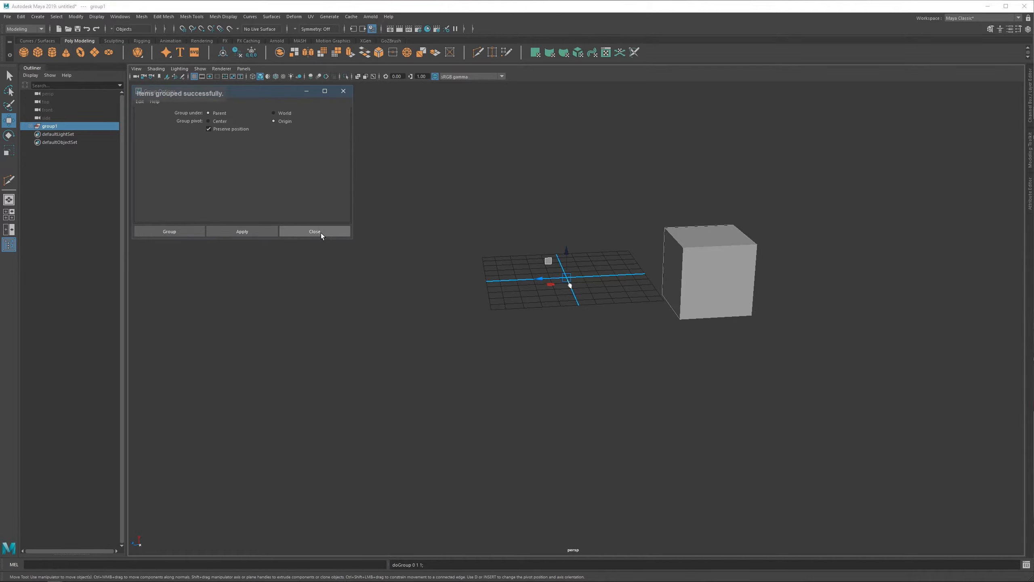
pyautogui.click(321, 234)
# Select the cube's group, reset the Duplicate Special options and set the geometry type to Instance.
pyautogui.click(710, 269)
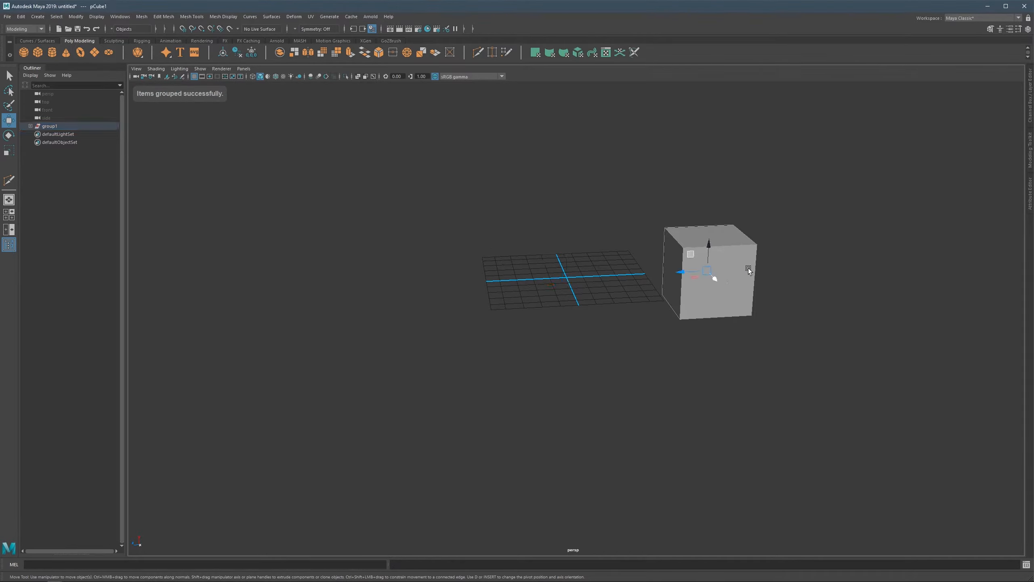
pyautogui.click(48, 128)
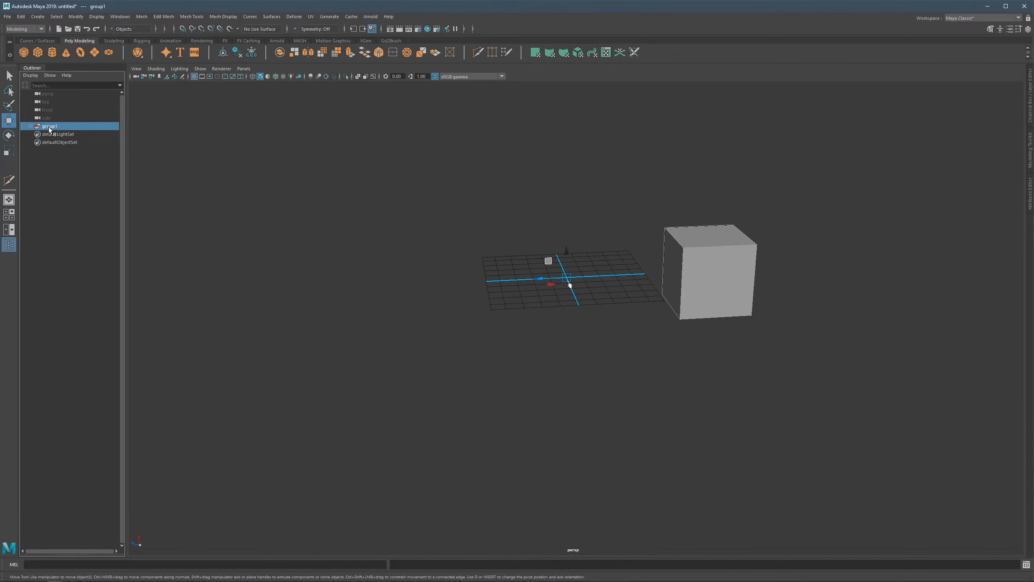
pyautogui.click(21, 16)
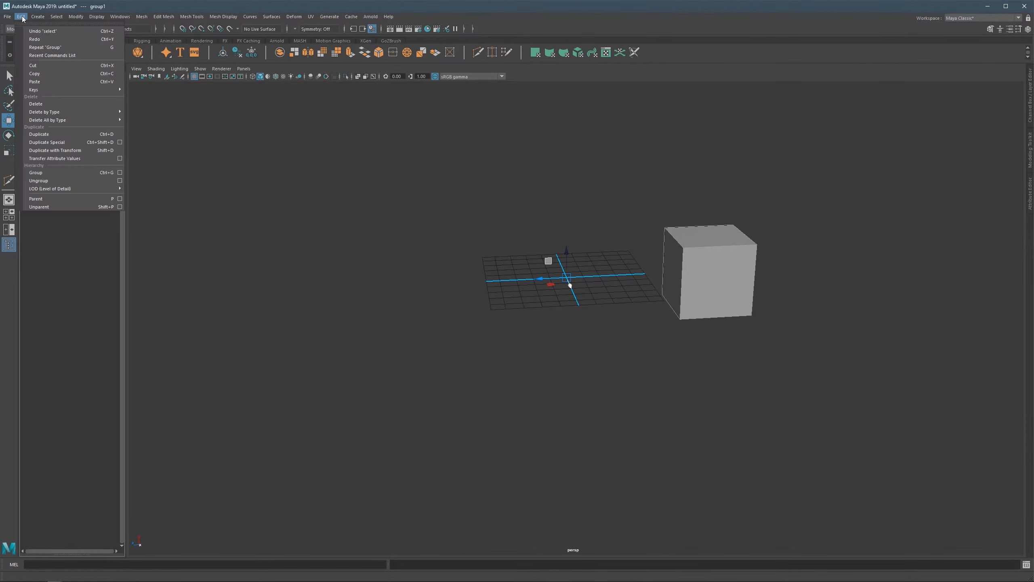
pyautogui.click(120, 142)
pyautogui.click(140, 101)
pyautogui.click(143, 118)
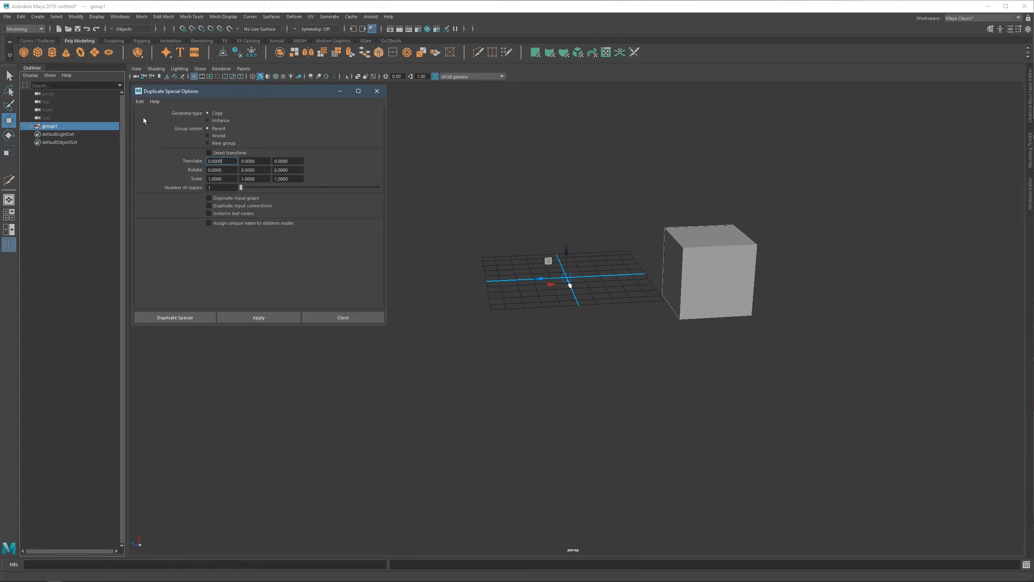
pyautogui.click(220, 120)
# Set Scale Z to -1 and create a mirrored instance of the group on the opposite side of the grid.
pyautogui.keyDown('alt'); pyautogui.moveTo(577, 298); pyautogui.dragTo(568, 277); pyautogui.keyUp('alt')
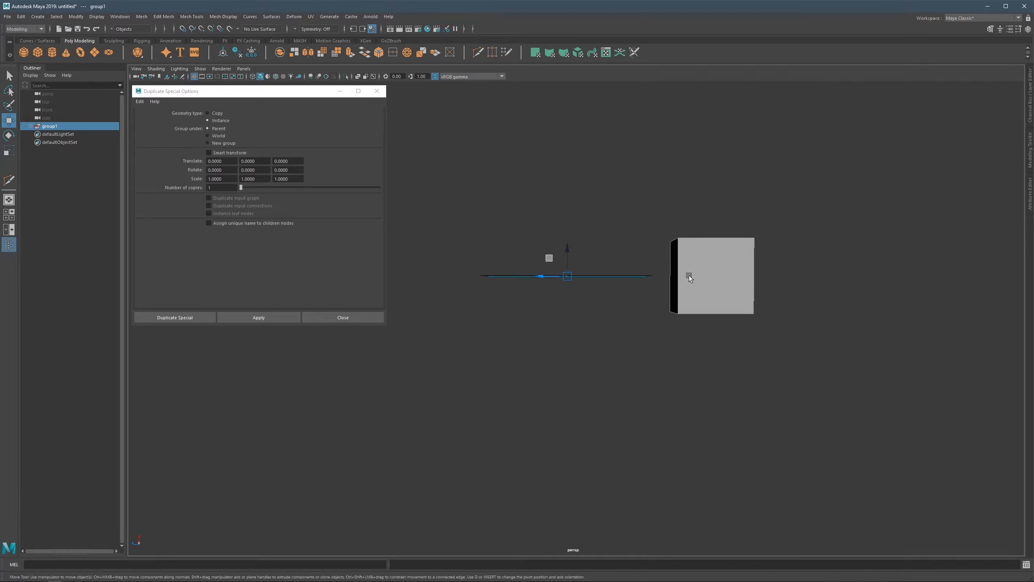
pyautogui.click(292, 180)
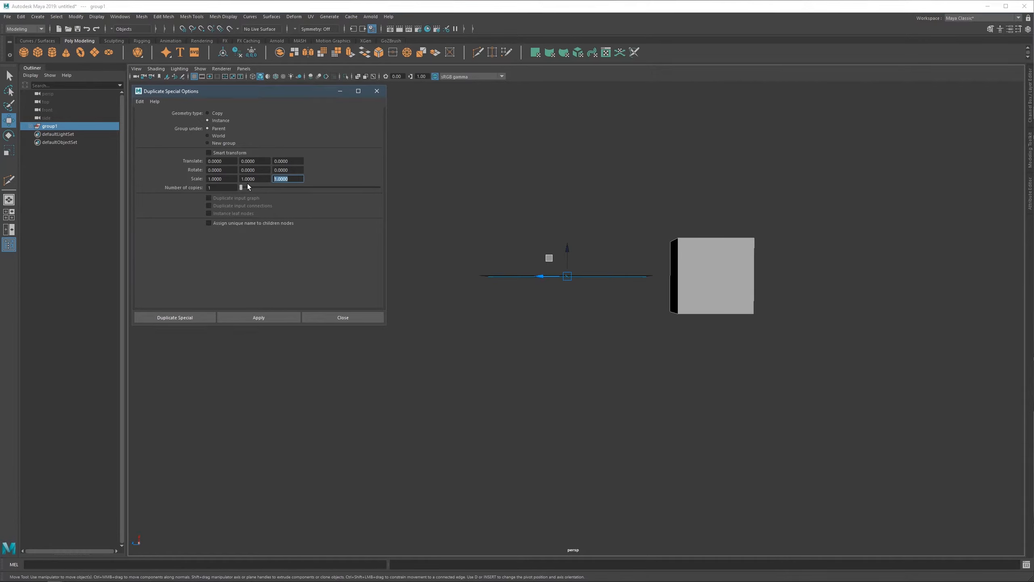
pyautogui.write('-1')
pyautogui.press('Return')
pyautogui.click(262, 320)
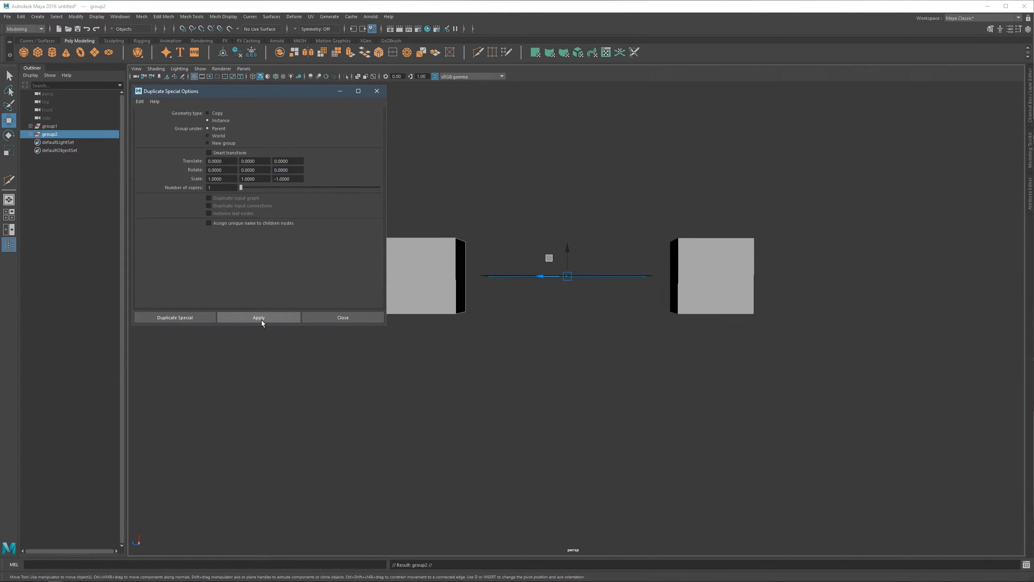
pyautogui.keyDown('alt'); pyautogui.moveTo(570, 293); pyautogui.dragTo(789, 295); pyautogui.keyUp('alt')
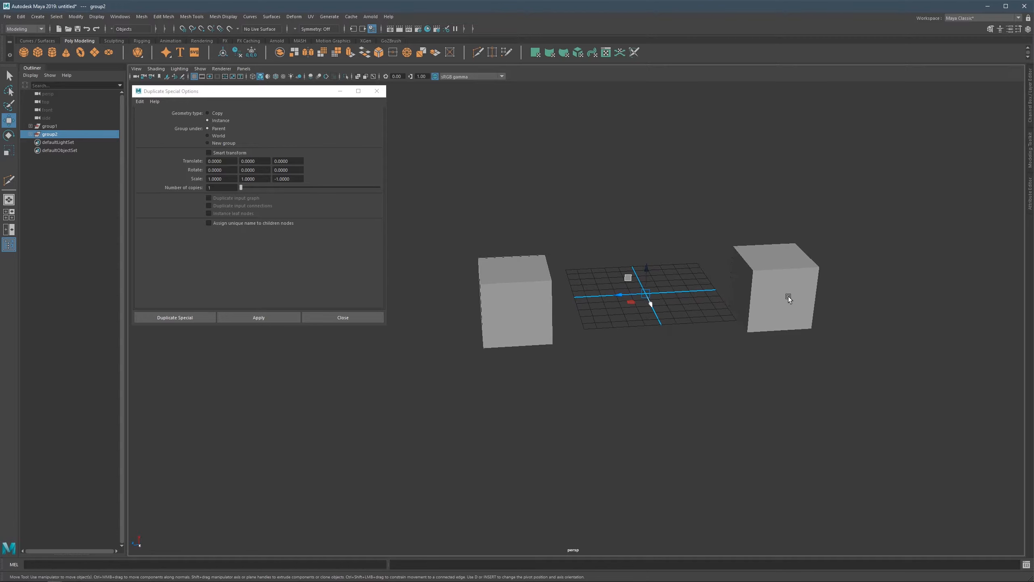
# Select the original cube inside its group, move it forward and scale it down.
pyautogui.click(789, 296)
pyautogui.keyDown('alt'); pyautogui.moveTo(785, 286); pyautogui.dragTo(769, 261, button='middle'); pyautogui.keyUp('alt')
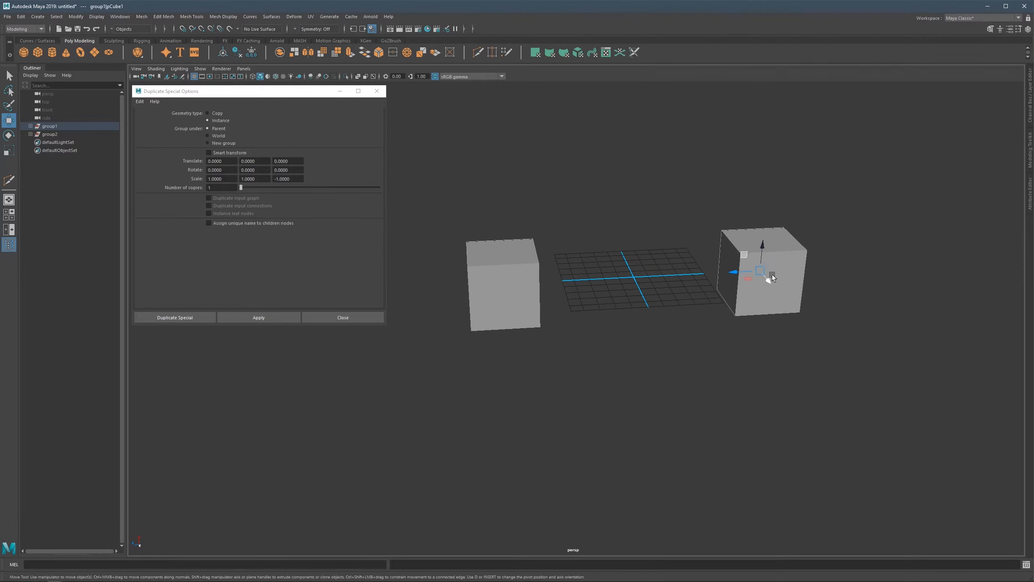
pyautogui.moveTo(752, 255); pyautogui.dragTo(806, 346)
pyautogui.press('r')
# Pull the original cube's front face forward and return to object selection.
pyautogui.press('F11')
pyautogui.click(785, 302)
pyautogui.press('w')
pyautogui.moveTo(799, 302); pyautogui.dragTo(826, 282, button='right')
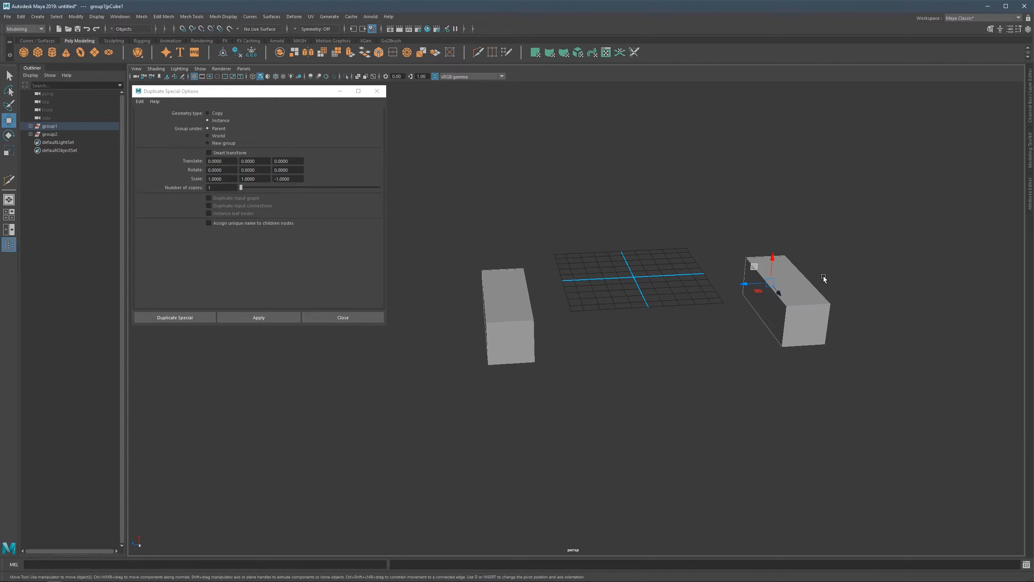
# Switch the original cube to edge selection and move its upper outer side edge outward.
pyautogui.keyDown('alt'); pyautogui.moveTo(823, 276); pyautogui.dragTo(814, 274); pyautogui.keyUp('alt')
pyautogui.moveTo(805, 274); pyautogui.dragTo(804, 237, button='right')
pyautogui.keyDown('alt'); pyautogui.moveTo(816, 291); pyautogui.dragTo(804, 272); pyautogui.keyUp('alt')
pyautogui.click(811, 287)
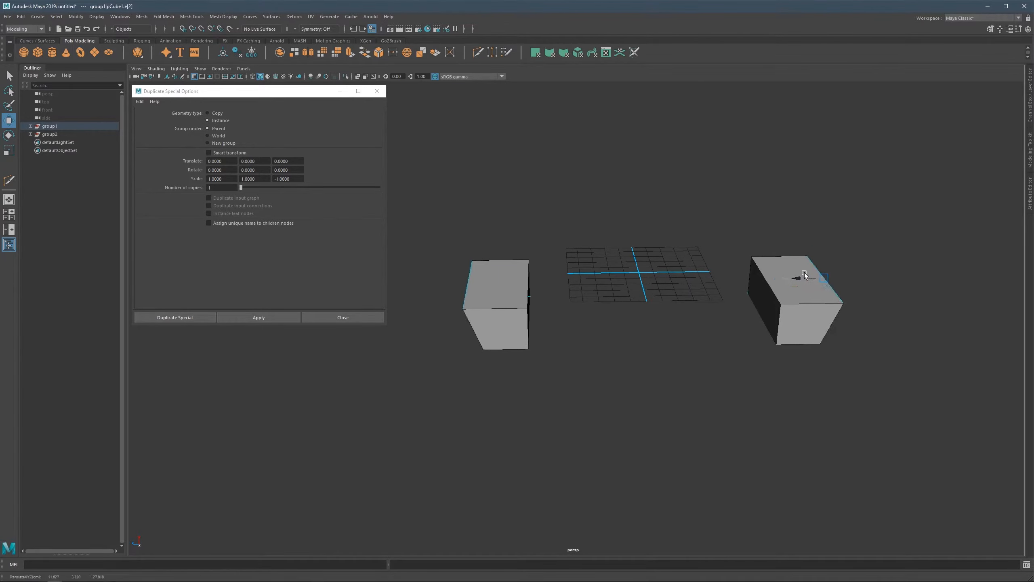
pyautogui.keyDown('alt'); pyautogui.moveTo(739, 274); pyautogui.dragTo(608, 286); pyautogui.keyUp('alt')
# Undo the recent component, scale and move edits on the original cube.
pyautogui.hotkey('ctrl', 'z')
pyautogui.hotkey('ctrl', 'z')
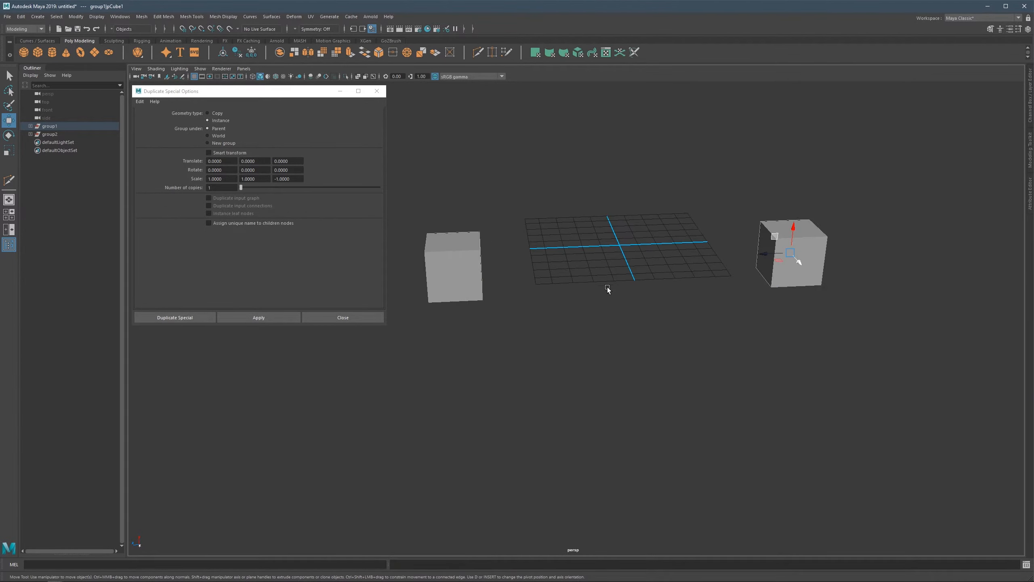
pyautogui.hotkey('ctrl', 'z')
pyautogui.hotkey('ctrl', 'z')
pyautogui.hotkey('ctrl', 'z')
pyautogui.scroll(-3, 642, 267)
pyautogui.moveTo(617, 261)
pyautogui.keyDown('alt'); pyautogui.mouseDown(button='middle')
pyautogui.moveTo(582, 263)
pyautogui.moveTo(611, 263)
pyautogui.mouseUp(button='middle'); pyautogui.keyUp('alt')
pyautogui.scroll(2, 581, 264)
pyautogui.keyDown('alt'); pyautogui.moveTo(611, 262); pyautogui.dragTo(608, 273); pyautogui.keyUp('alt')
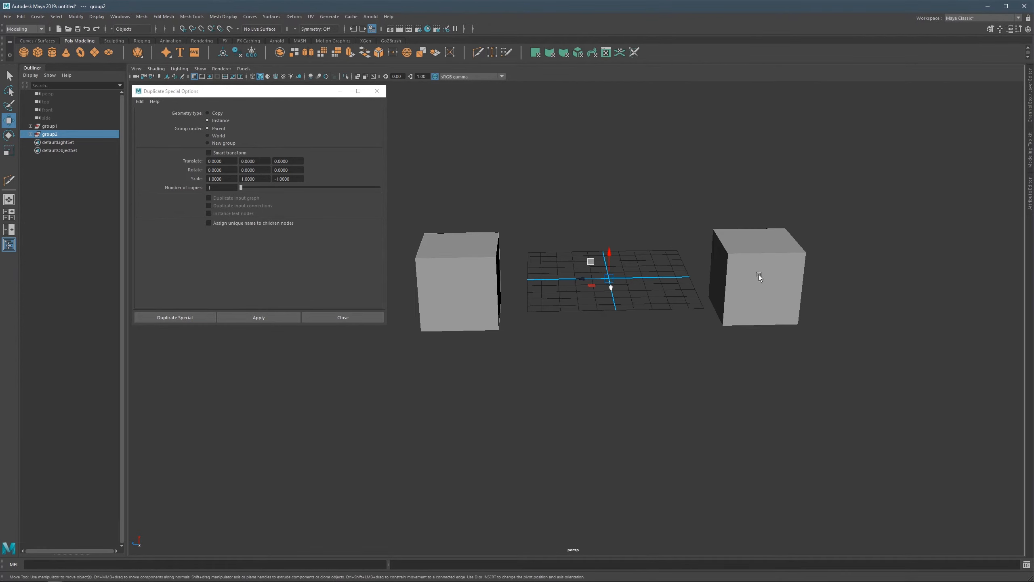
pyautogui.keyDown('alt'); pyautogui.moveTo(760, 273); pyautogui.dragTo(744, 264, button='middle'); pyautogui.keyUp('alt')
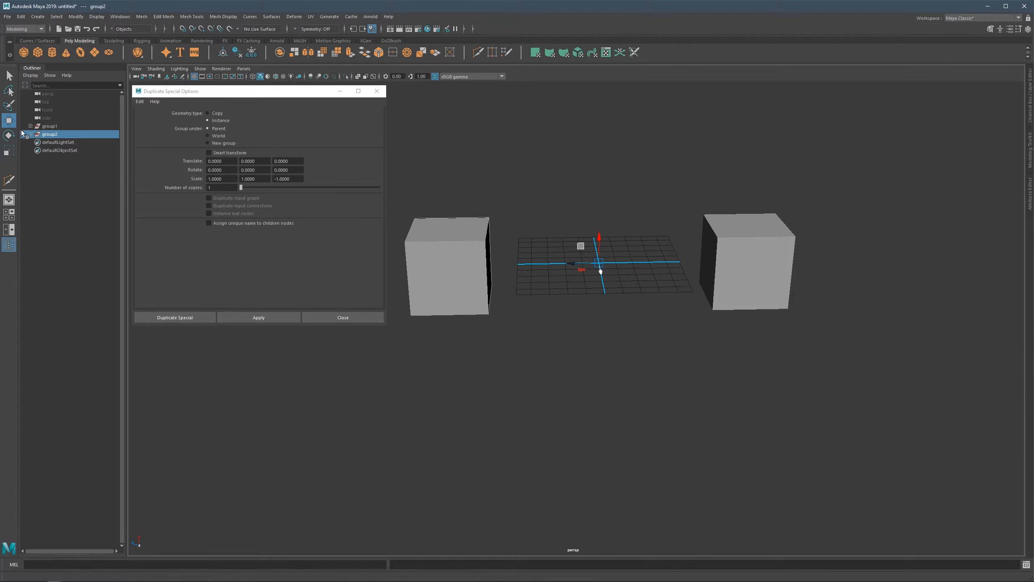
# Expand group1 and group2, select the original cube and close the Duplicate Special options.
pyautogui.click(30, 134)
pyautogui.click(30, 126)
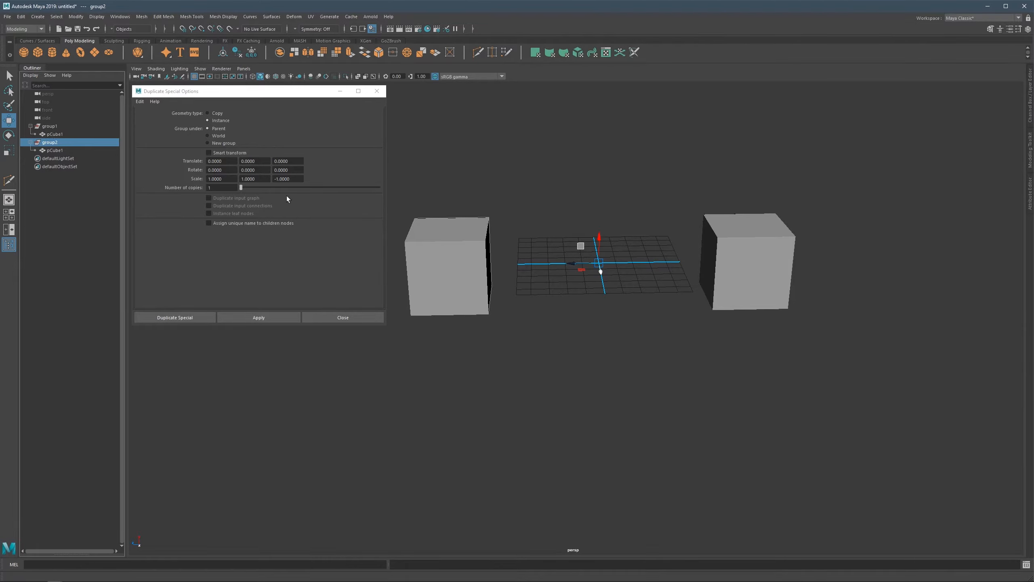
pyautogui.click(772, 263)
pyautogui.click(376, 91)
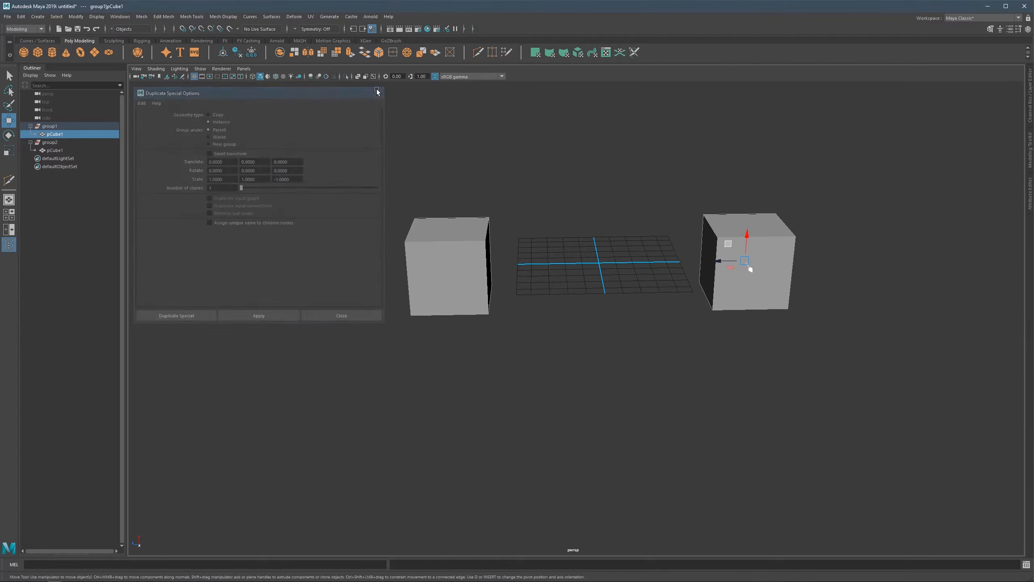
# Use Multi-Cut to insert a centred edge loop around the original cube in each of the three directions.
pyautogui.scroll(3, 822, 259)
pyautogui.keyDown('alt'); pyautogui.moveTo(823, 259); pyautogui.dragTo(598, 263, button='middle'); pyautogui.keyUp('alt')
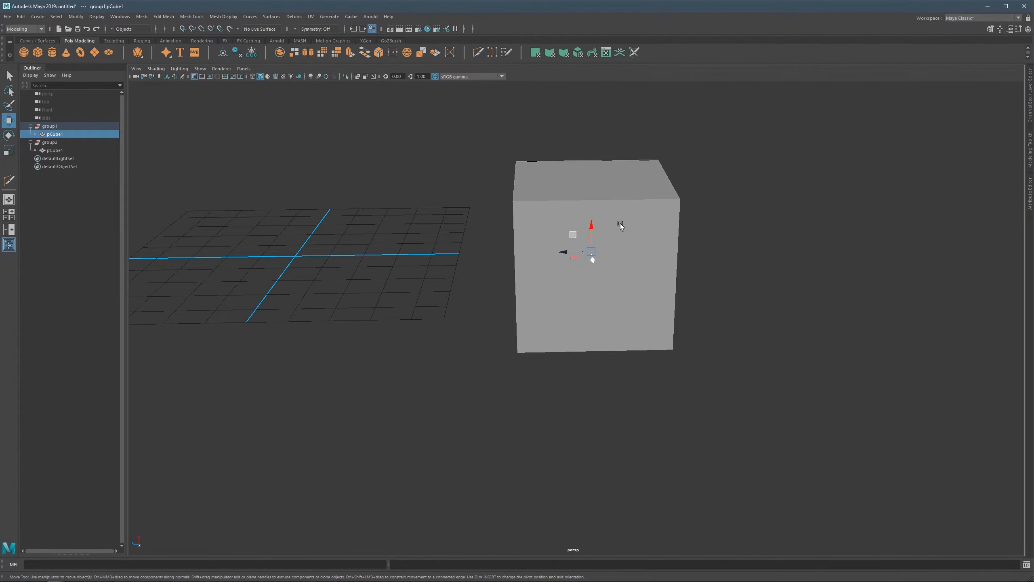
pyautogui.hotkey('ctrl', 'shift', 'x')
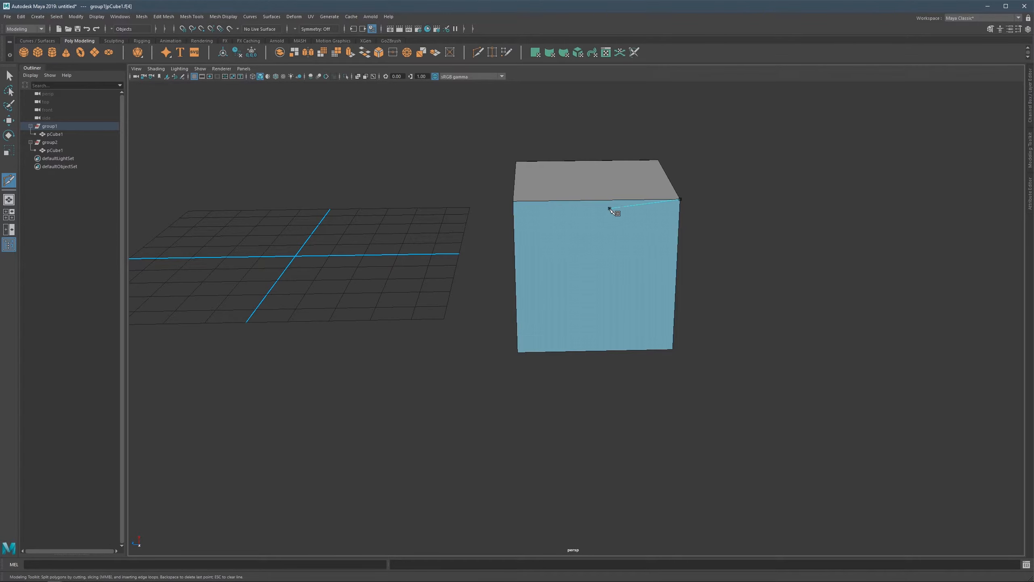
pyautogui.keyDown('ctrl'); pyautogui.click(597, 200); pyautogui.keyUp('ctrl')
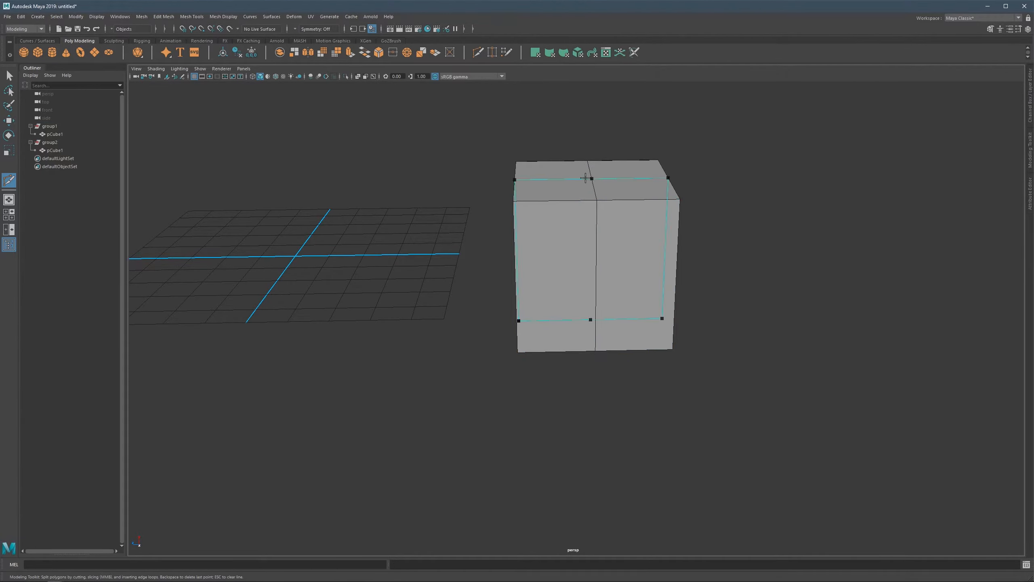
pyautogui.keyDown('ctrl'); pyautogui.click(590, 178); pyautogui.keyUp('ctrl')
pyautogui.keyDown('ctrl'); pyautogui.click(596, 279); pyautogui.keyUp('ctrl')
pyautogui.press('q')
pyautogui.keyDown('alt'); pyautogui.moveTo(606, 215); pyautogui.dragTo(628, 220); pyautogui.keyUp('alt')
pyautogui.scroll(-3, 679, 223)
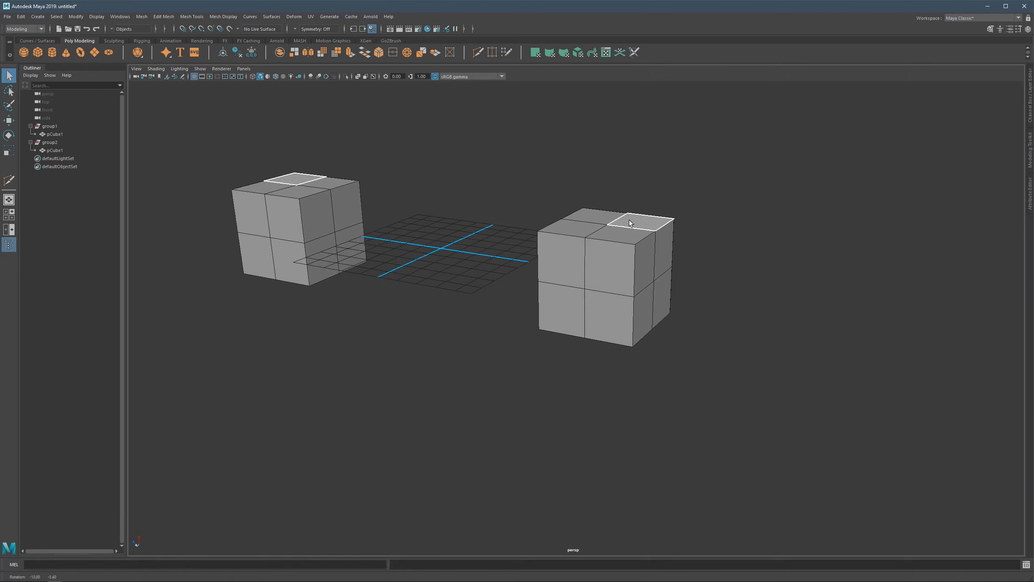
# Set symmetry to Object Z and check the mirrored face highlighting on the cube.
pyautogui.click(294, 30)
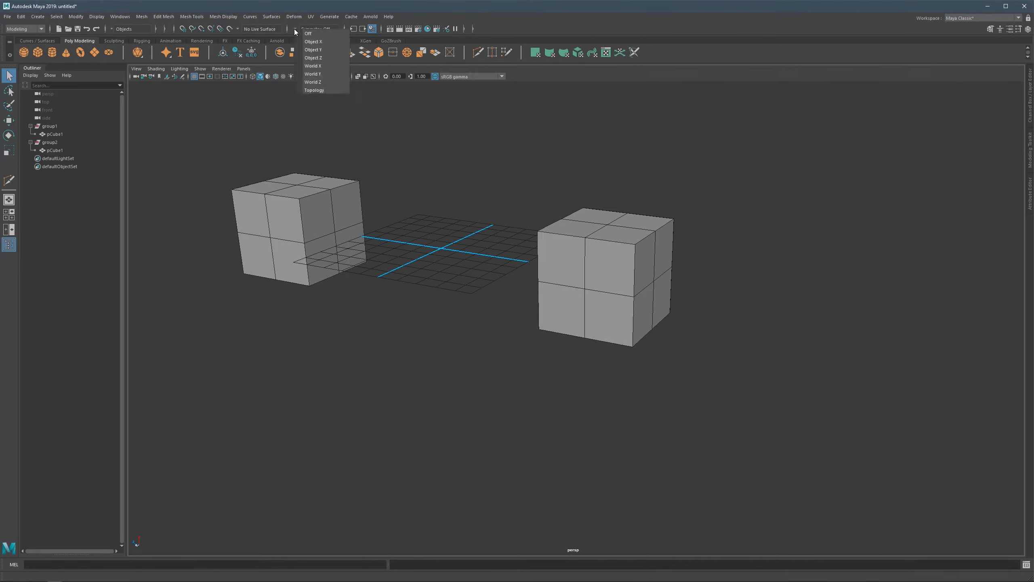
pyautogui.click(313, 57)
pyautogui.click(611, 267)
pyautogui.keyDown('alt'); pyautogui.moveTo(610, 267); pyautogui.dragTo(629, 276); pyautogui.keyUp('alt')
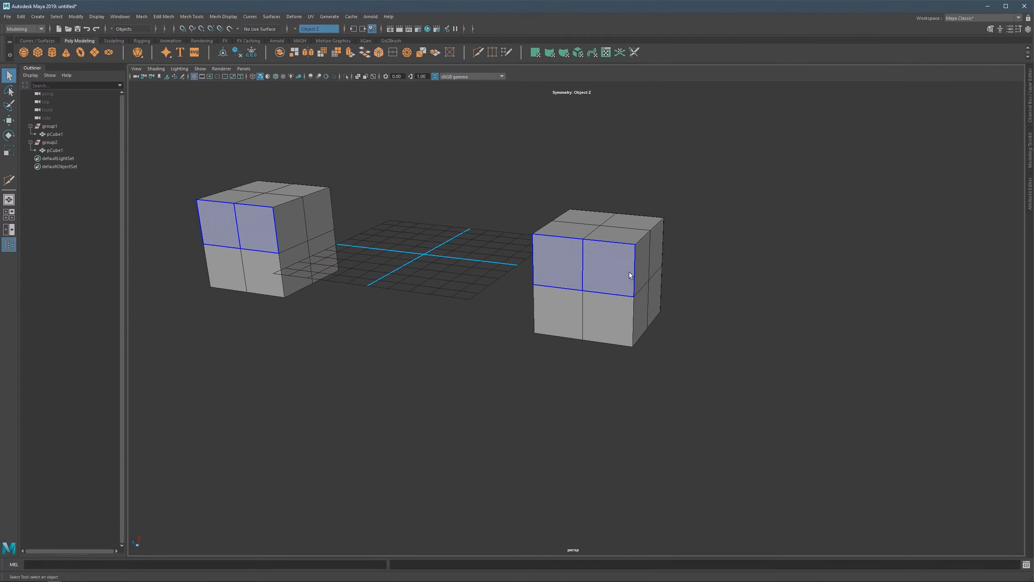
pyautogui.click(436, 294)
pyautogui.keyDown('alt'); pyautogui.moveTo(435, 293); pyautogui.dragTo(417, 267); pyautogui.keyUp('alt')
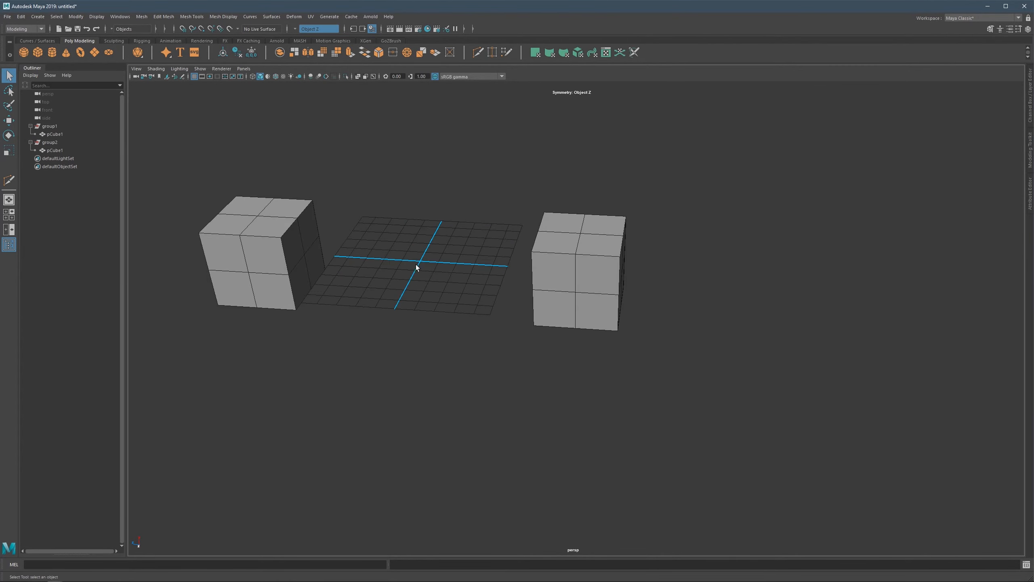
pyautogui.keyDown('alt'); pyautogui.moveTo(605, 264); pyautogui.dragTo(580, 260); pyautogui.keyUp('alt')
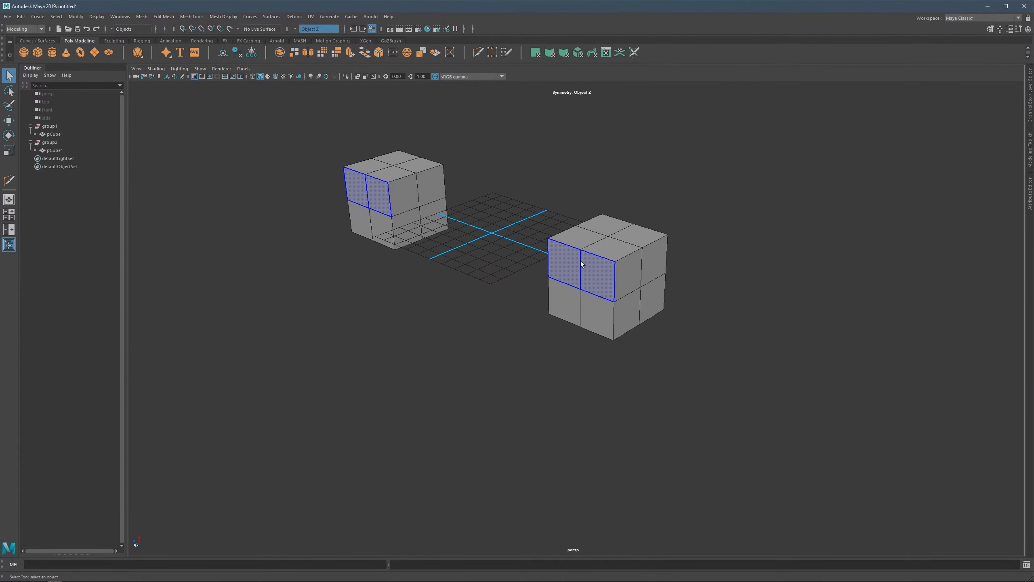
# Try moving an upper side face of the original cube with symmetry on, and undo the move.
pyautogui.click(627, 273)
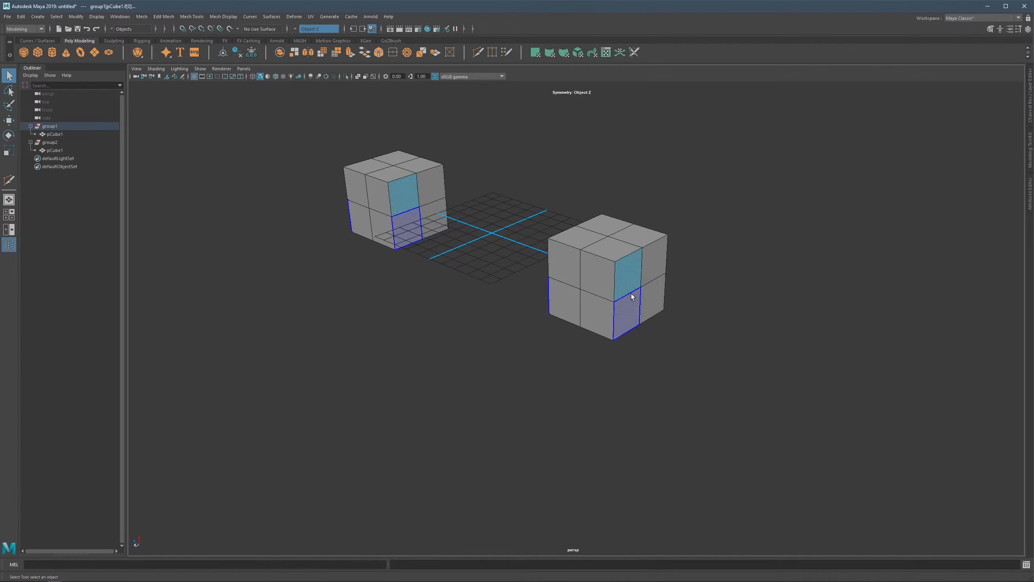
pyautogui.press('r')
pyautogui.press('w')
pyautogui.moveTo(614, 271); pyautogui.dragTo(618, 273)
pyautogui.hotkey('ctrl', 'z')
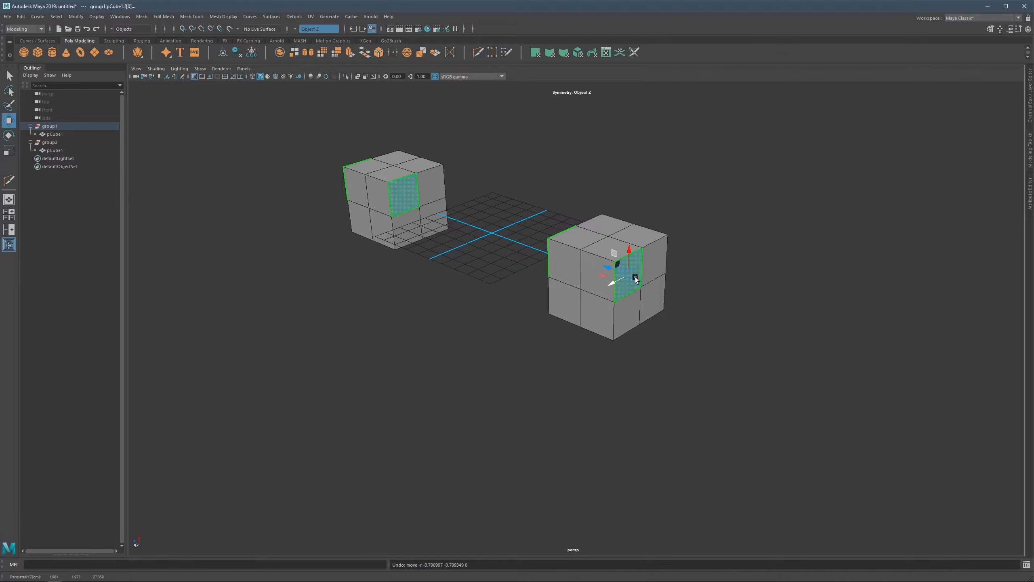
# Try extruding the symmetric side faces outward from the original cube, and undo the edits.
pyautogui.click(592, 278)
pyautogui.keyDown('shift'); pyautogui.moveTo(590, 280); pyautogui.dragTo(688, 277); pyautogui.keyUp('shift')
pyautogui.hotkey('ctrl', 'z')
pyautogui.hotkey('ctrl', 'z')
pyautogui.hotkey('ctrl', 'z')
pyautogui.hotkey('ctrl', 'z')
pyautogui.click(608, 233)
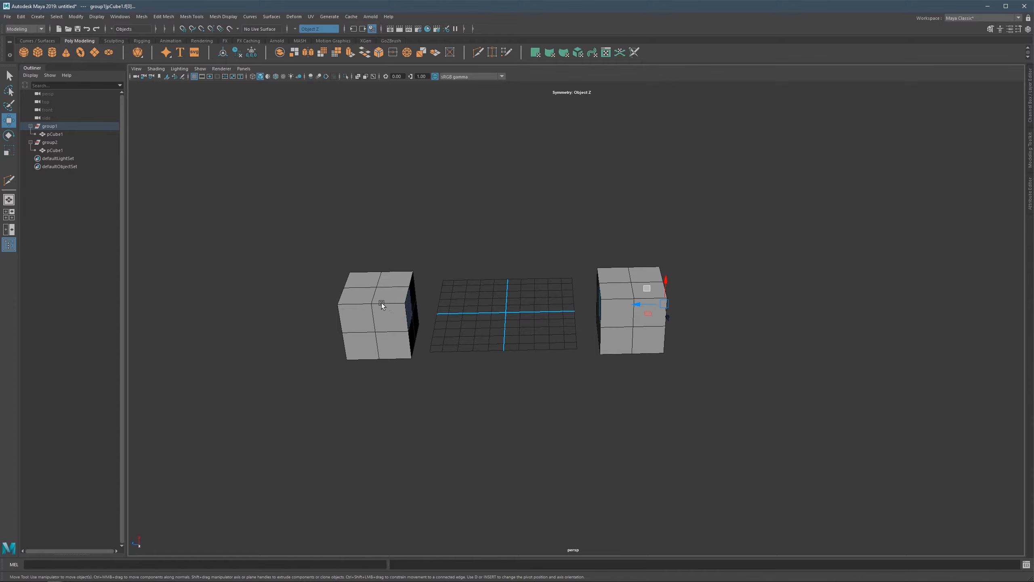
pyautogui.keyDown('alt'); pyautogui.moveTo(380, 300); pyautogui.dragTo(527, 272); pyautogui.keyUp('alt')
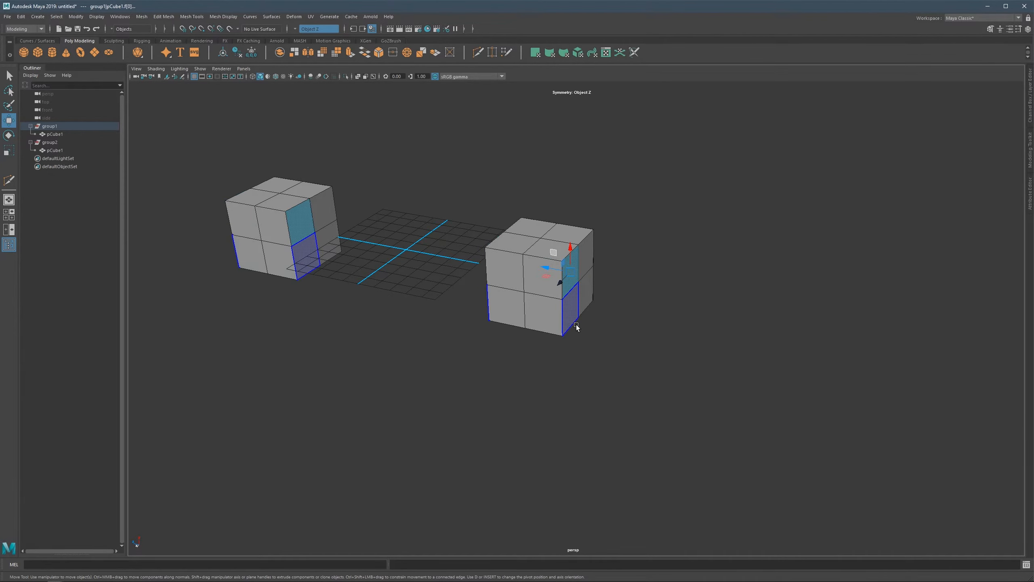
pyautogui.keyDown('alt'); pyautogui.moveTo(577, 321); pyautogui.dragTo(612, 289); pyautogui.keyUp('alt')
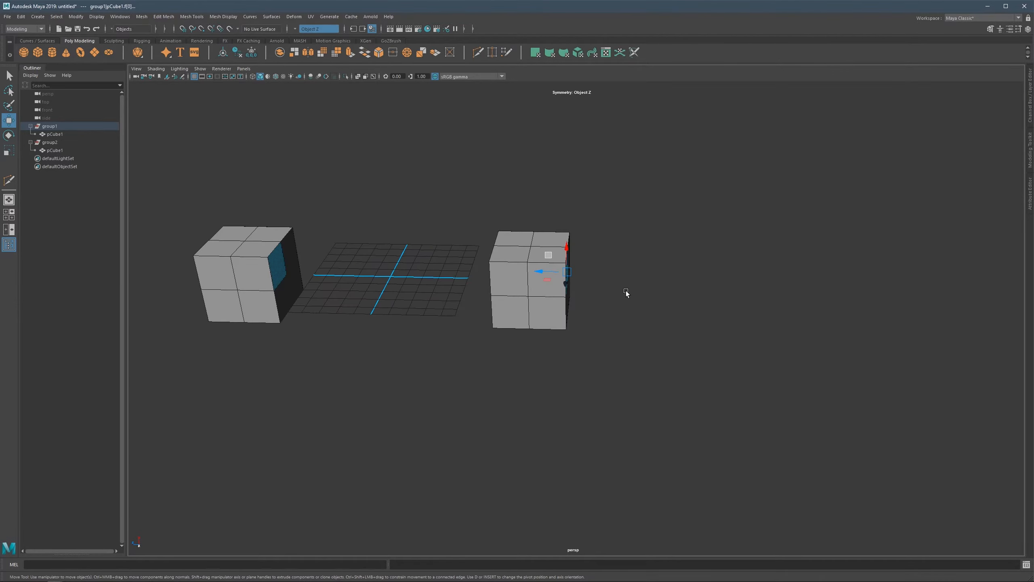
pyautogui.click(614, 293)
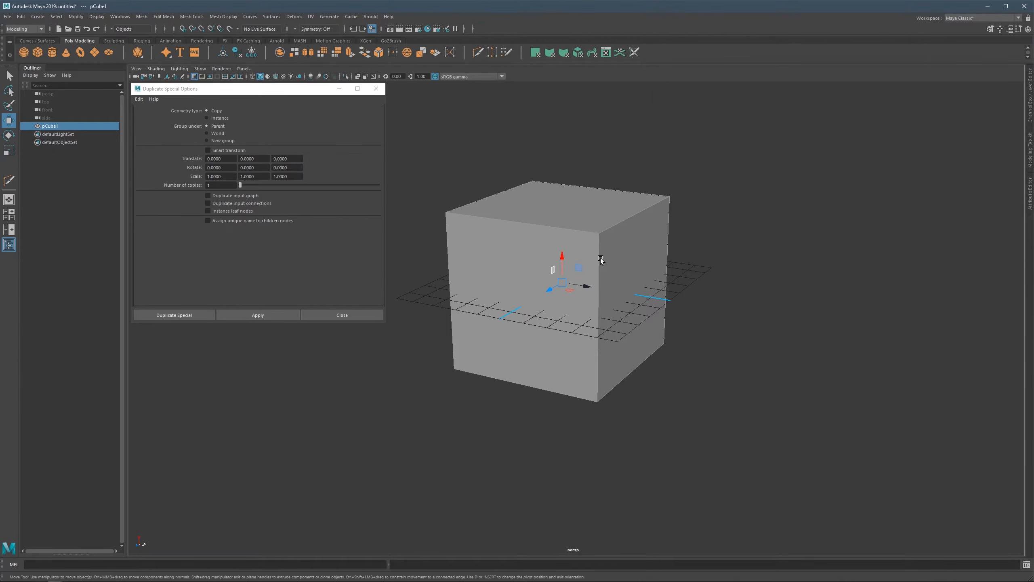
# Set the Duplicate Special grouping for the new cube to New group.
pyautogui.keyDown('alt'); pyautogui.moveTo(600, 258); pyautogui.dragTo(584, 256); pyautogui.keyUp('alt')
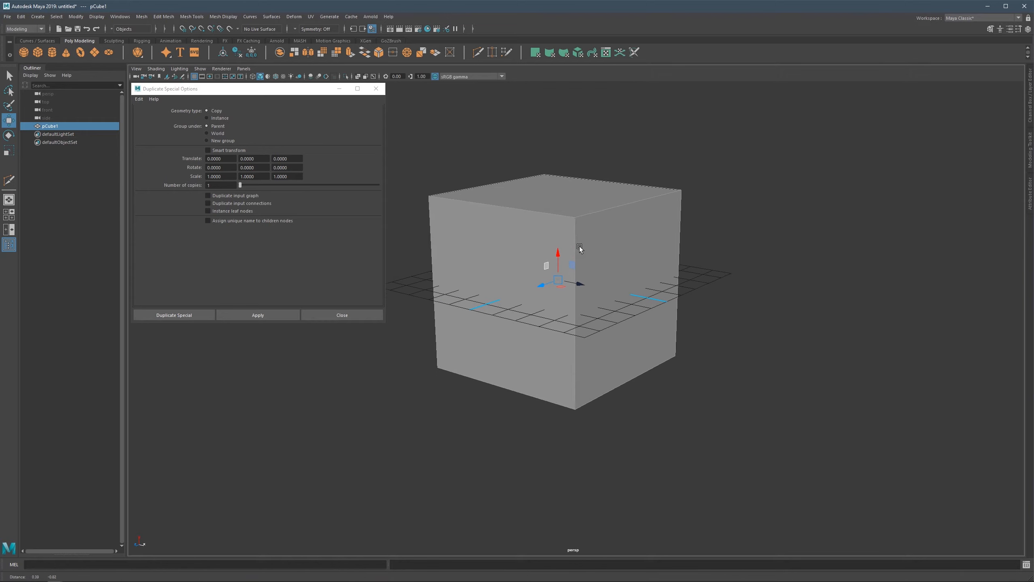
pyautogui.click(173, 97)
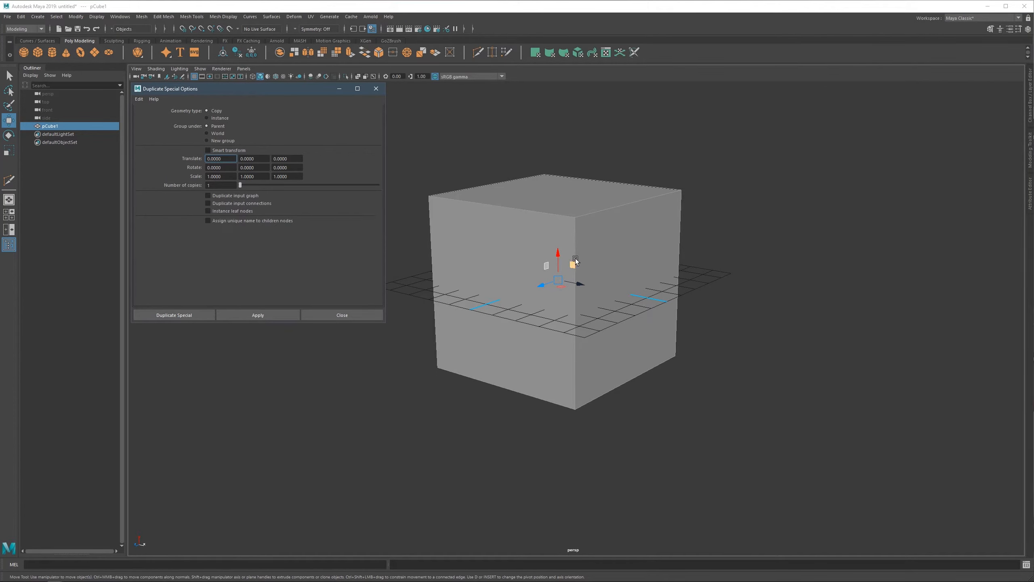
pyautogui.keyDown('alt'); pyautogui.moveTo(575, 260); pyautogui.dragTo(574, 260, button='middle'); pyautogui.keyUp('alt')
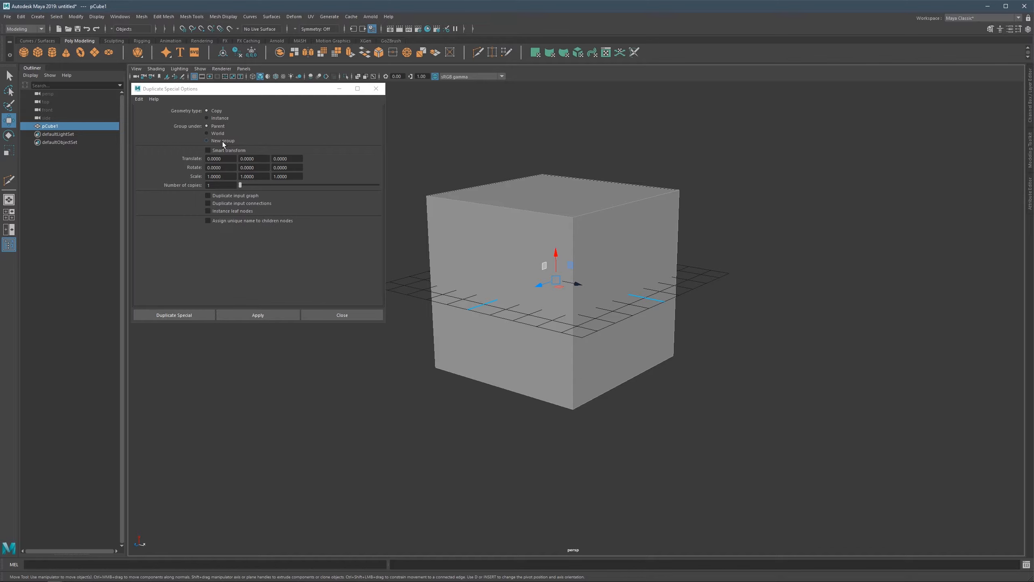
pyautogui.click(223, 141)
pyautogui.keyDown('alt'); pyautogui.moveTo(556, 239); pyautogui.dragTo(541, 240); pyautogui.keyUp('alt')
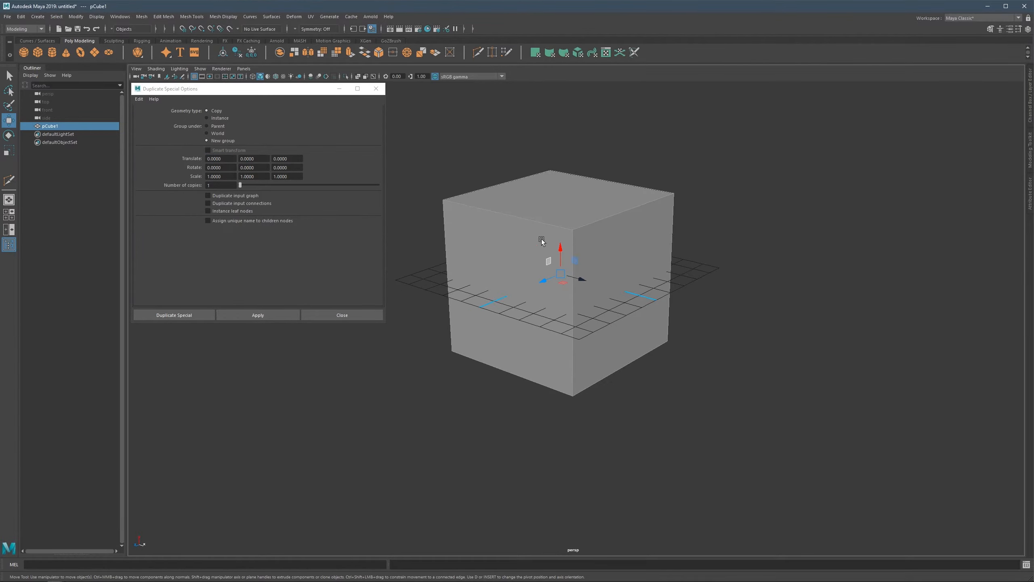
# Set Translate Y to -20 and the number of copies to 4, and create the column of copies below the cube.
pyautogui.click(261, 158)
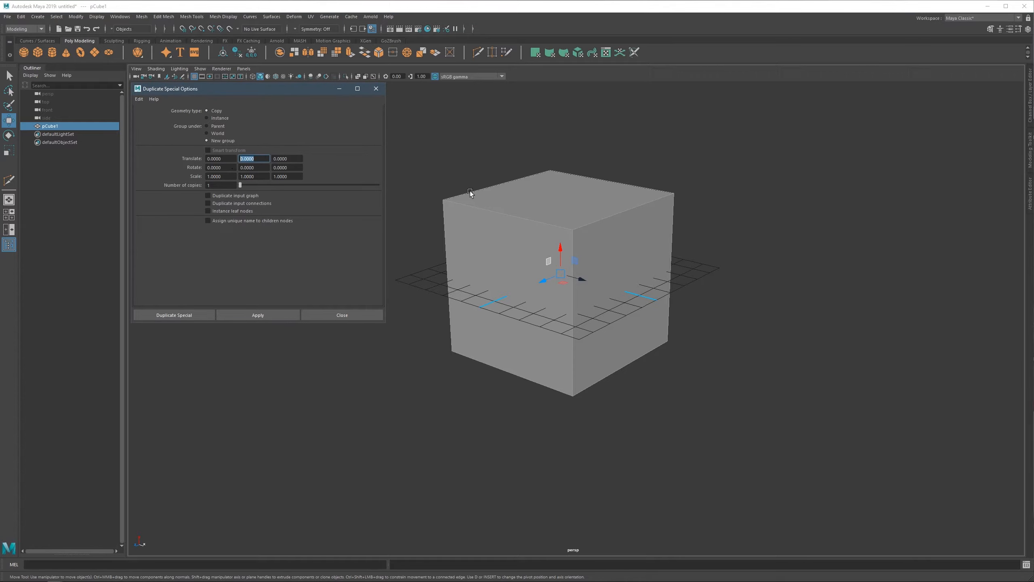
pyautogui.write('20')
pyautogui.press('Return')
pyautogui.write('-')
pyautogui.press('Return')
pyautogui.click(264, 316)
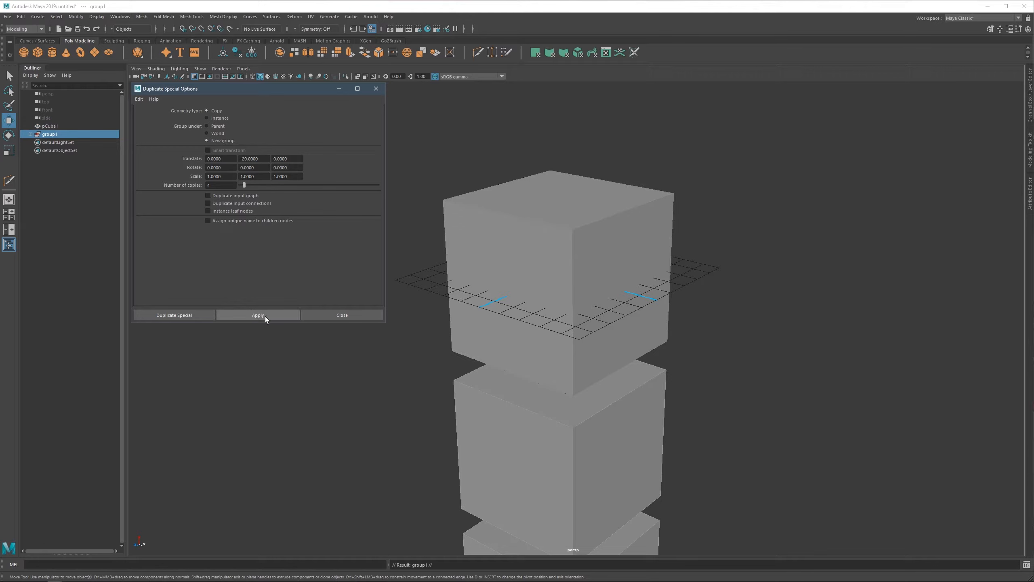
pyautogui.scroll(-4, 589, 317)
pyautogui.keyDown('alt'); pyautogui.moveTo(589, 316); pyautogui.dragTo(570, 194, button='middle'); pyautogui.keyUp('alt')
pyautogui.scroll(-1, 574, 229)
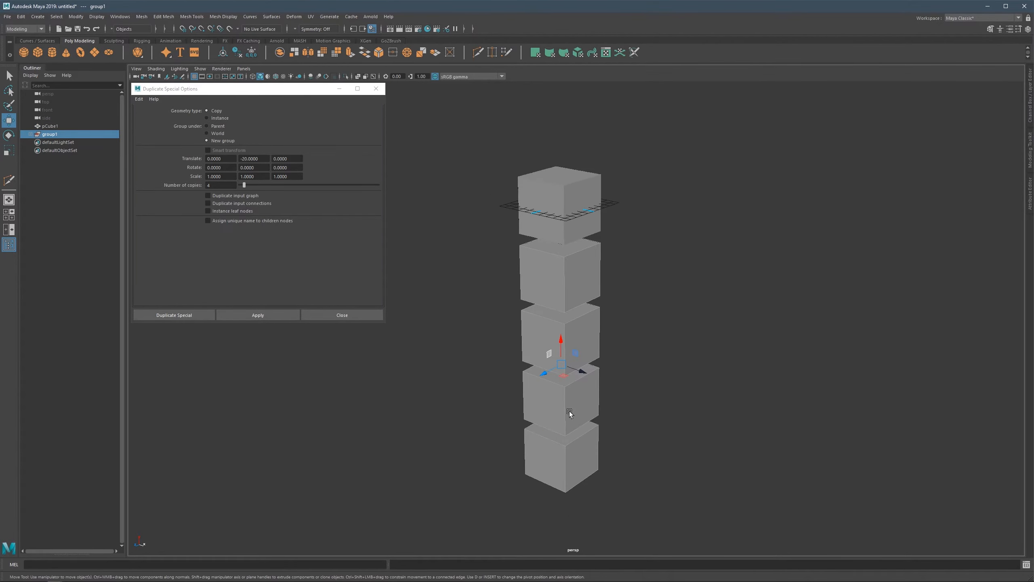
# Try moving the group of copies sideways, undo the move and expand the group to list its cubes.
pyautogui.click(52, 135)
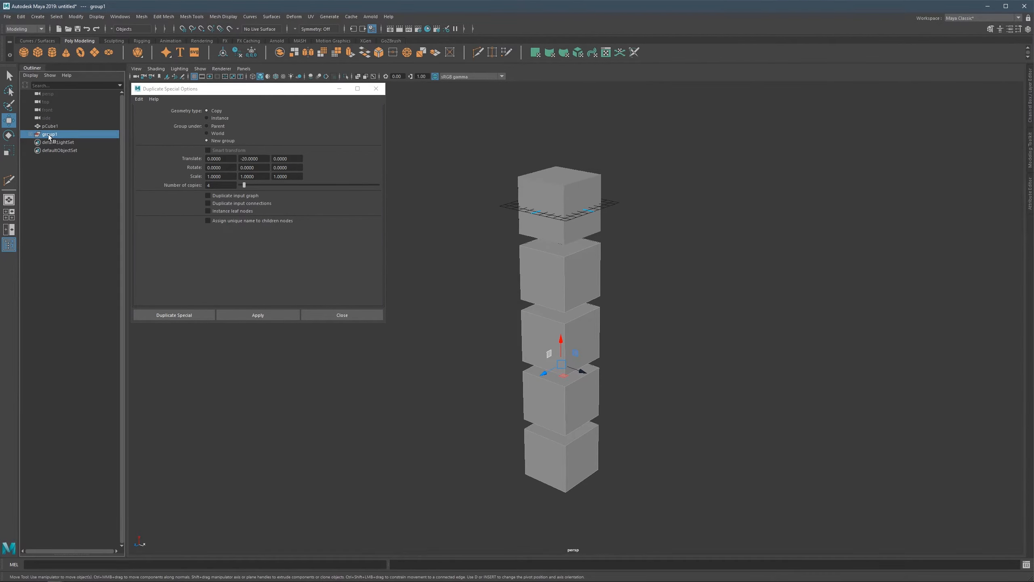
pyautogui.moveTo(580, 371); pyautogui.dragTo(653, 377)
pyautogui.hotkey('ctrl', 'z')
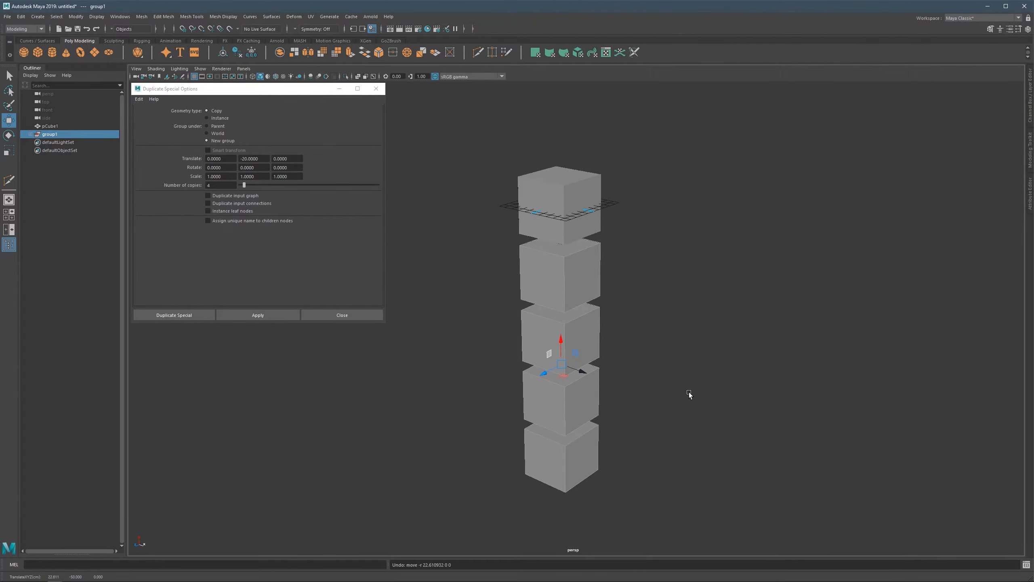
pyautogui.hotkey('ctrl', 'z')
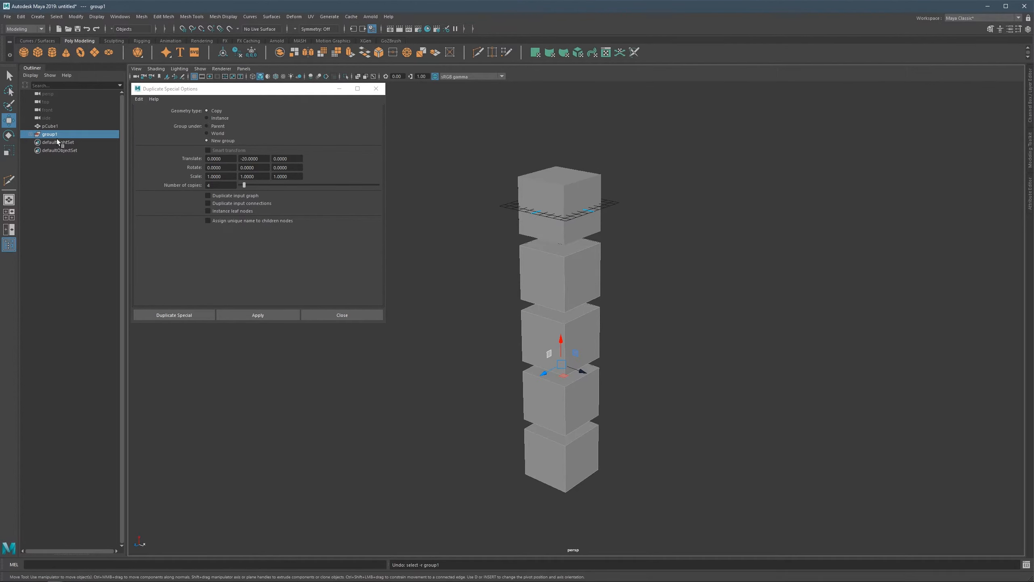
pyautogui.click(30, 134)
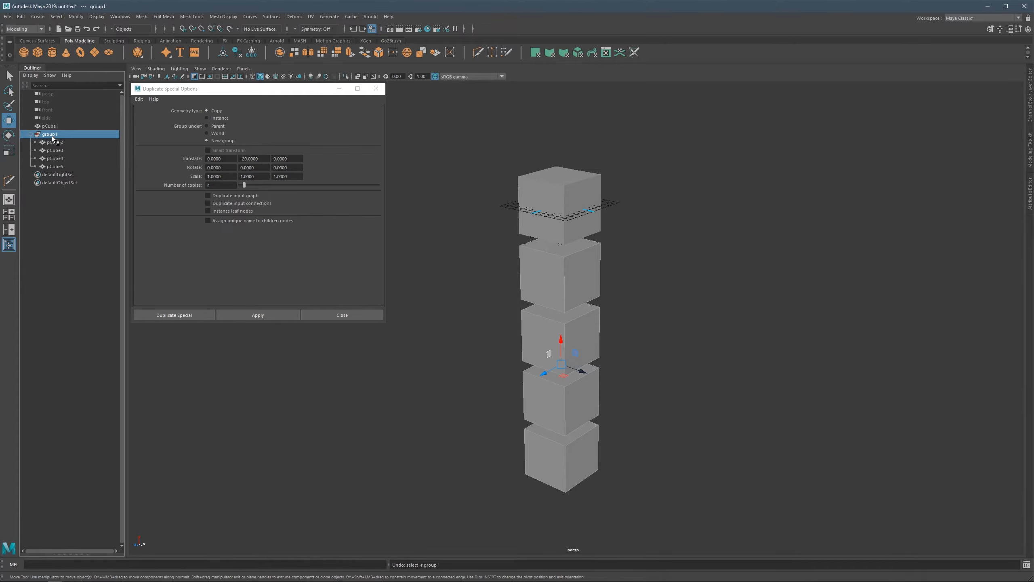
# Replace the grouped copies with a group of instances and move that group sideways along X, away from the original cube.
pyautogui.hotkey('ctrl', 'z')
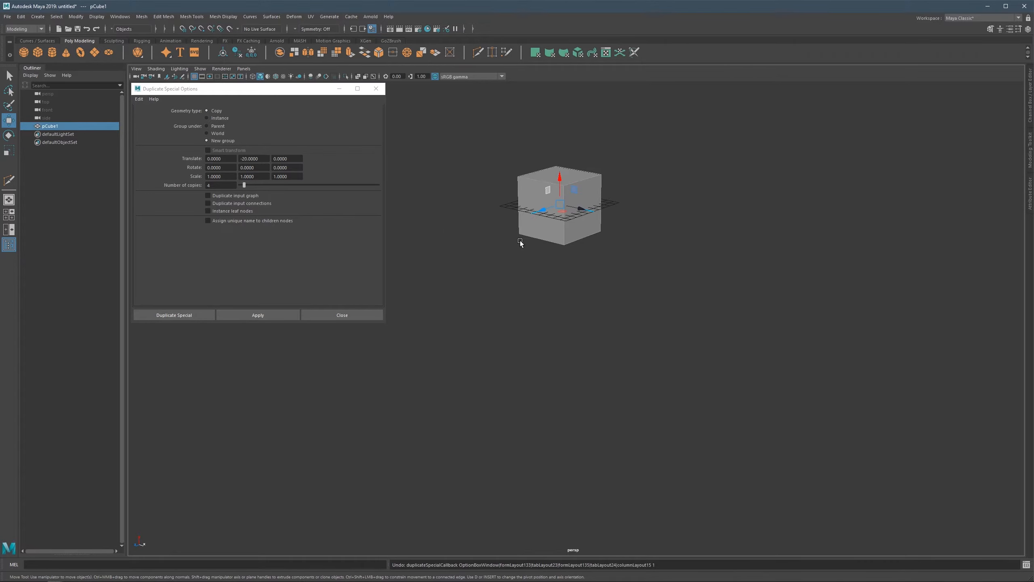
pyautogui.click(220, 118)
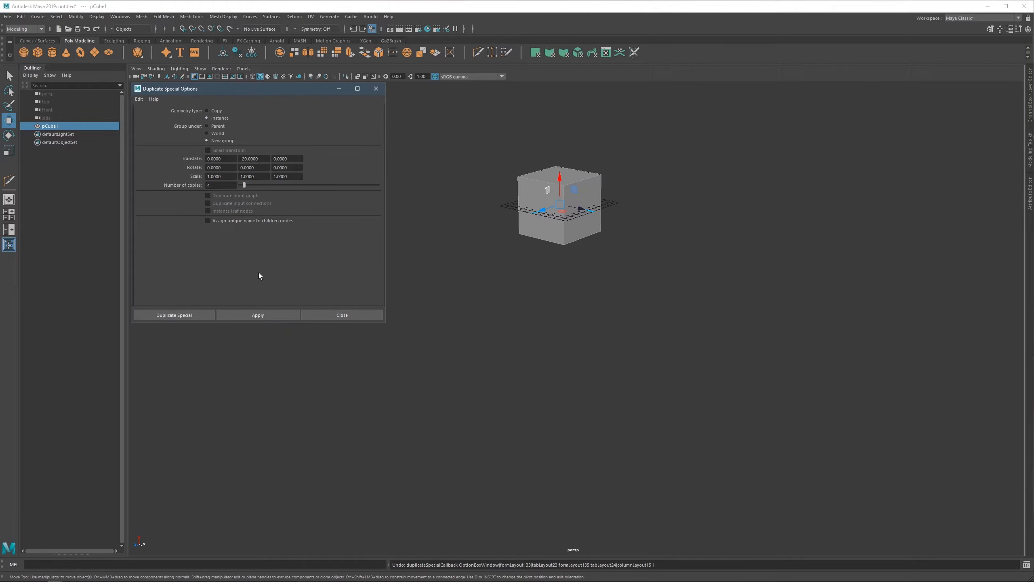
pyautogui.click(266, 316)
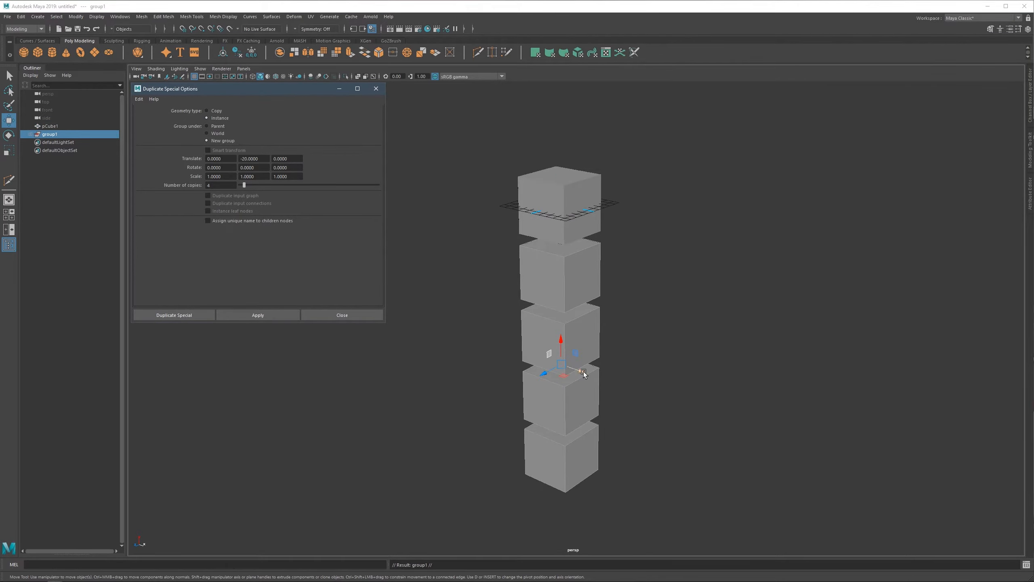
pyautogui.moveTo(583, 373); pyautogui.dragTo(718, 392)
pyautogui.scroll(-1, 550, 213)
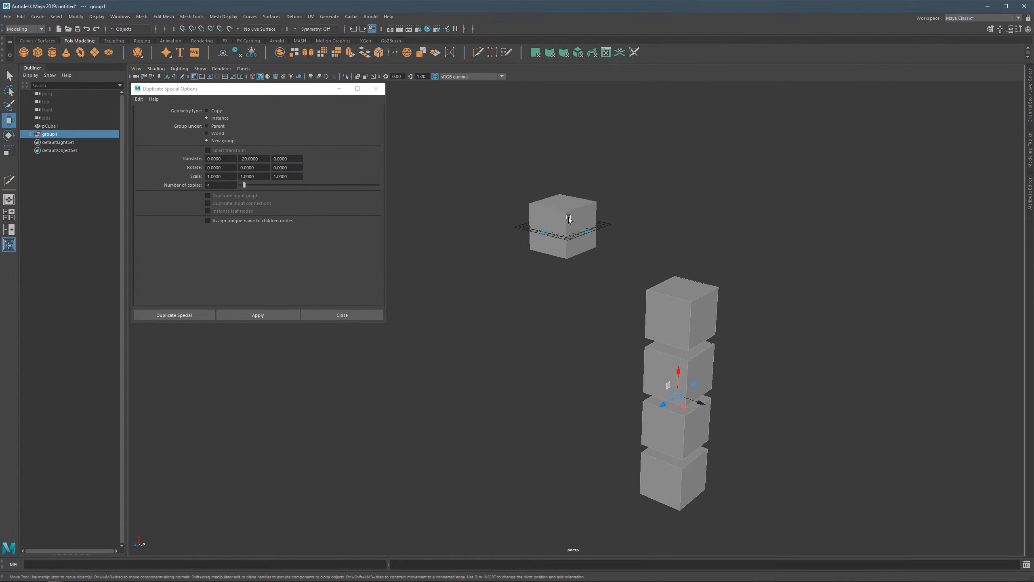
# Switch the original cube to face selection and pull its side face outward along X to edit the instances.
pyautogui.moveTo(569, 216); pyautogui.dragTo(569, 244, button='right')
pyautogui.click(585, 231)
pyautogui.moveTo(596, 231); pyautogui.dragTo(617, 235)
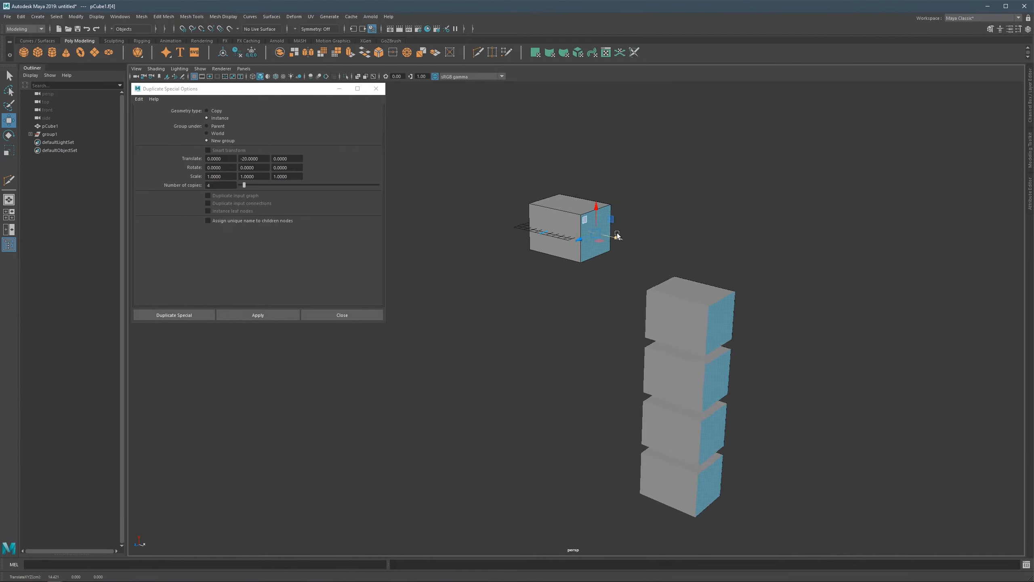
# Undo the face edit and the instanced group, leaving the single cube, and set the Duplicate Special grouping to Parent.
pyautogui.hotkey('ctrl', 'z')
pyautogui.hotkey('ctrl', 'z')
pyautogui.hotkey('ctrl', 'z')
pyautogui.hotkey('ctrl', 'z')
pyautogui.hotkey('ctrl', 'z')
pyautogui.hotkey('ctrl', 'z')
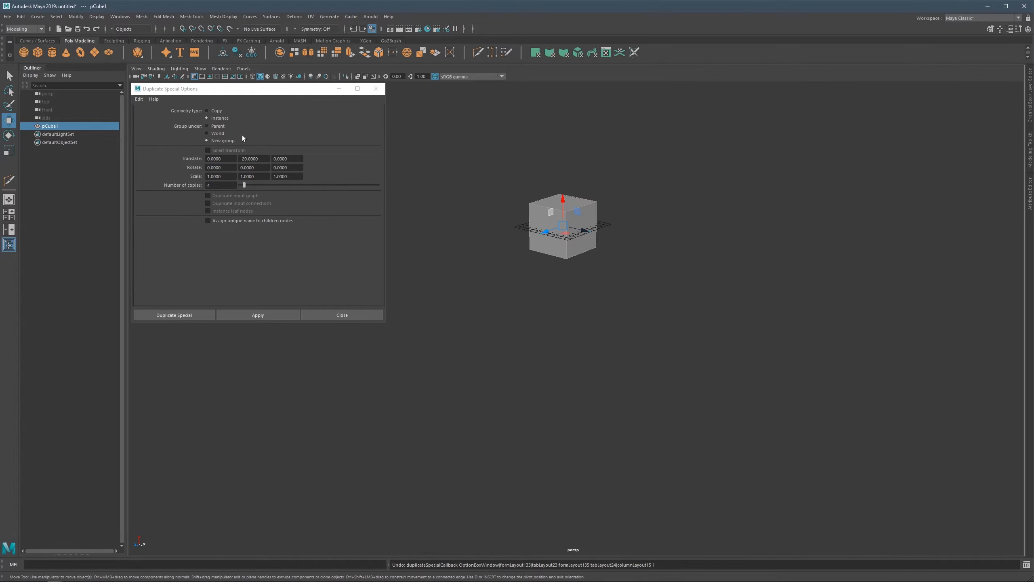
pyautogui.click(218, 127)
# Duplicate the cube straight down along Y, placing the copy just below the original.
pyautogui.scroll(3, 536, 197)
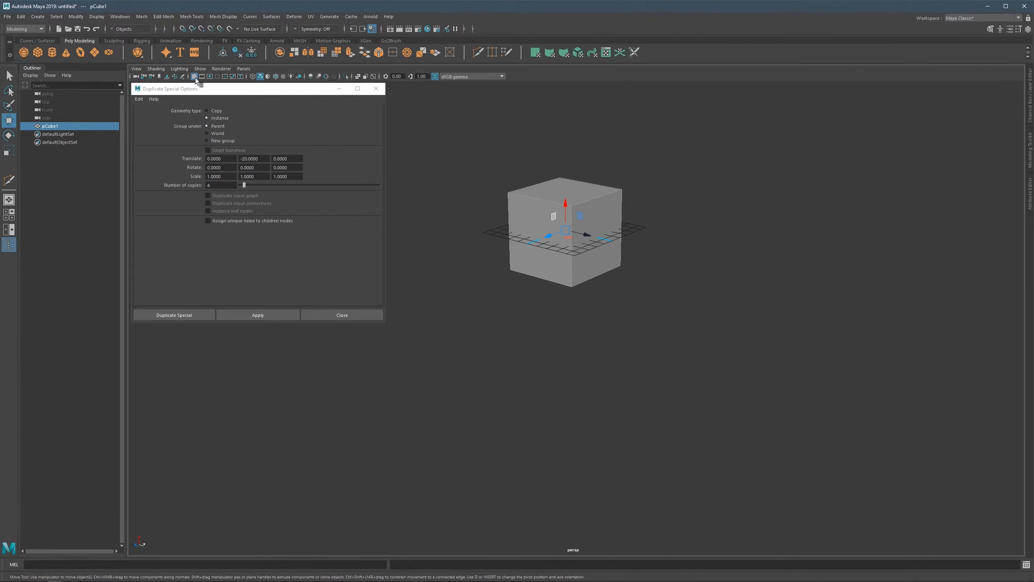
pyautogui.scroll(3, 583, 203)
pyautogui.scroll(3, 566, 257)
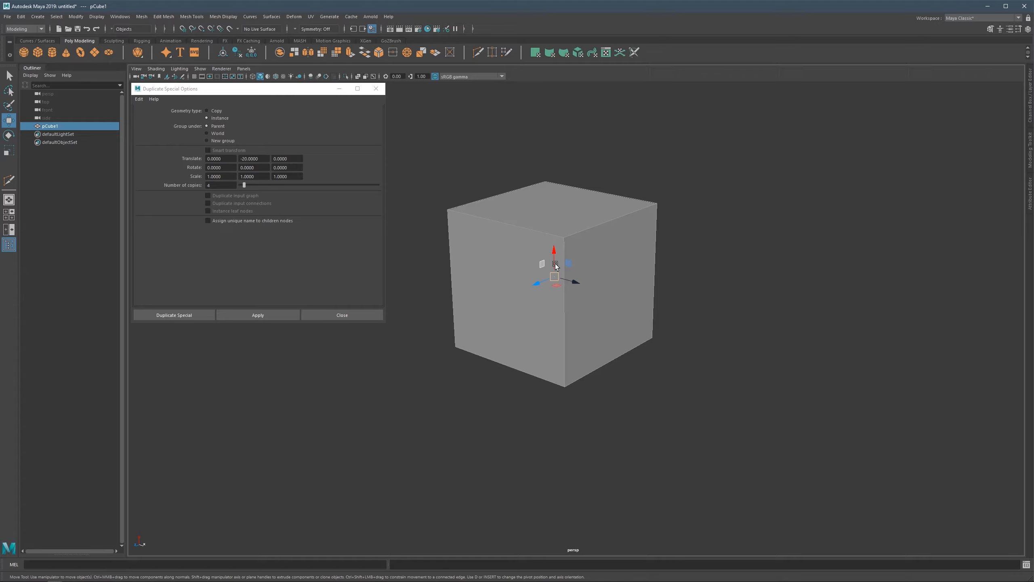
pyautogui.scroll(-2, 559, 262)
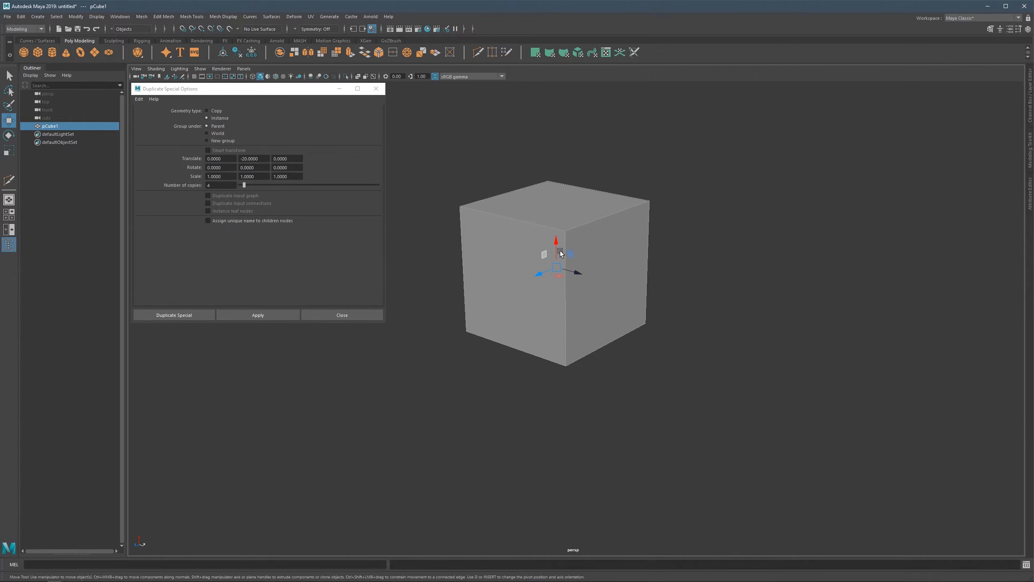
pyautogui.scroll(-2, 559, 251)
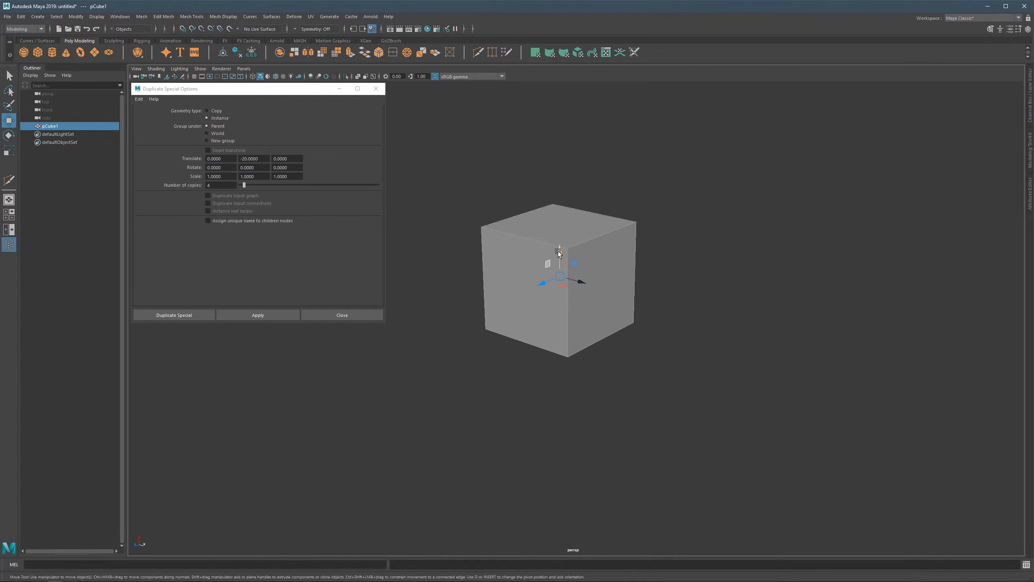
pyautogui.keyDown('shift'); pyautogui.moveTo(559, 251); pyautogui.dragTo(568, 385); pyautogui.keyUp('shift')
pyautogui.scroll(-1, 568, 332)
pyautogui.keyDown('alt'); pyautogui.moveTo(581, 330); pyautogui.dragTo(566, 248, button='middle'); pyautogui.keyUp('alt')
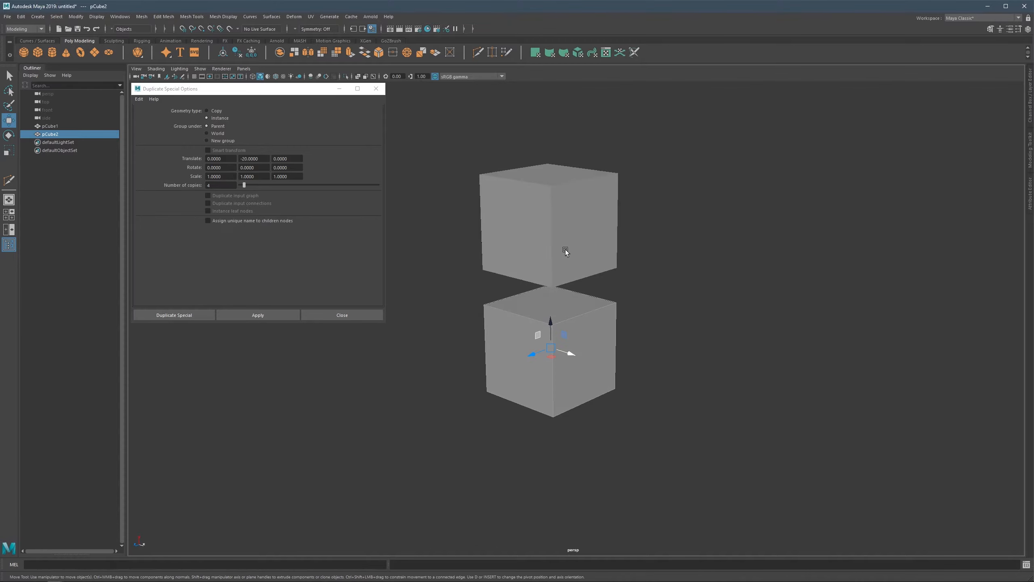
# Move the upper cube on its own sideways along X and undo the move.
pyautogui.click(686, 211)
pyautogui.click(605, 221)
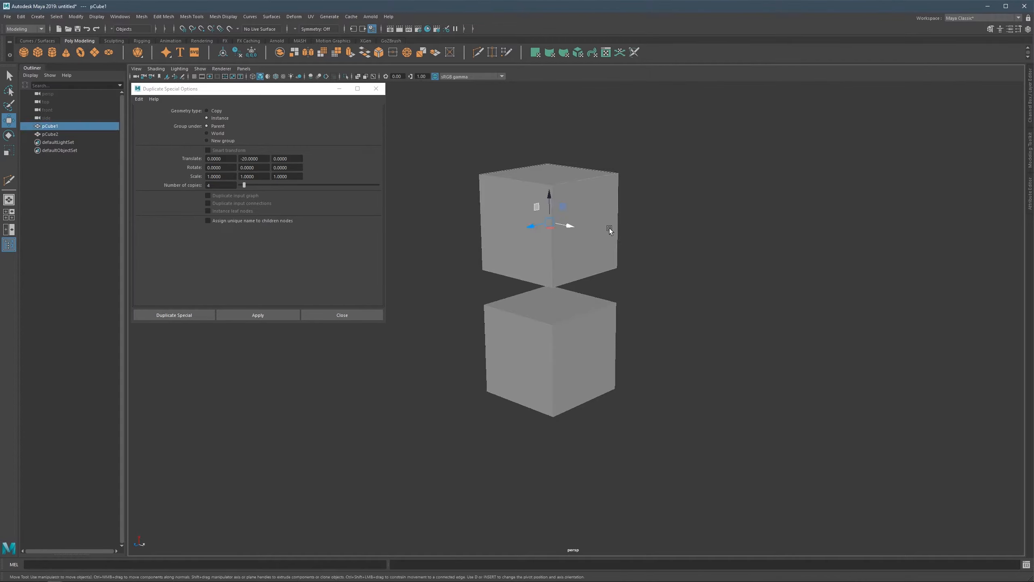
pyautogui.click(610, 335)
pyautogui.click(567, 210)
pyautogui.click(585, 325)
pyautogui.click(579, 234)
pyautogui.moveTo(569, 228); pyautogui.dragTo(664, 222)
pyautogui.press('r')
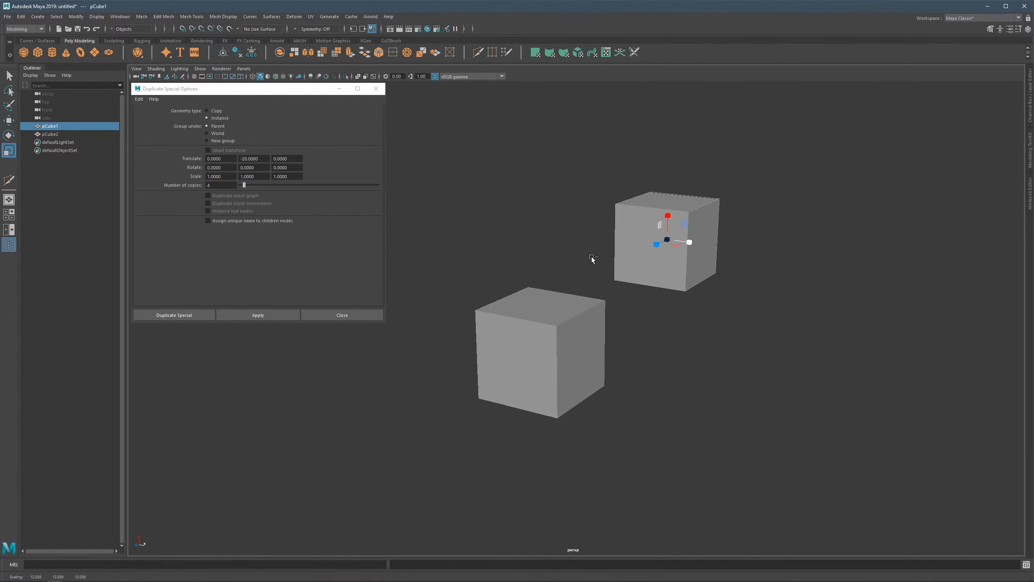
pyautogui.hotkey('ctrl', 'z')
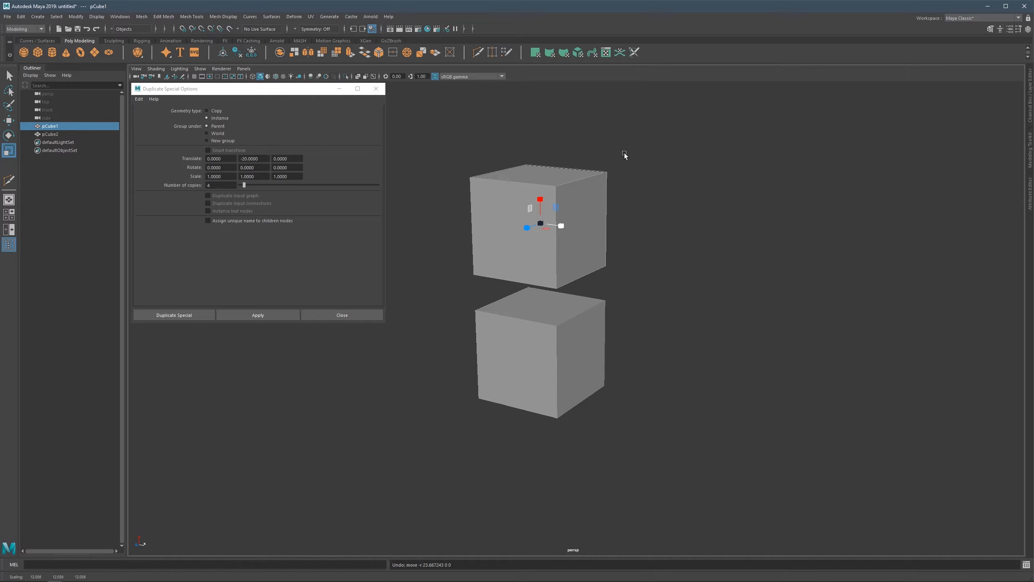
# Move the lower cube on its own sideways along X and undo the move.
pyautogui.press('q')
pyautogui.click(581, 349)
pyautogui.press('w')
pyautogui.moveTo(560, 353); pyautogui.dragTo(635, 355)
pyautogui.hotkey('ctrl', 'z')
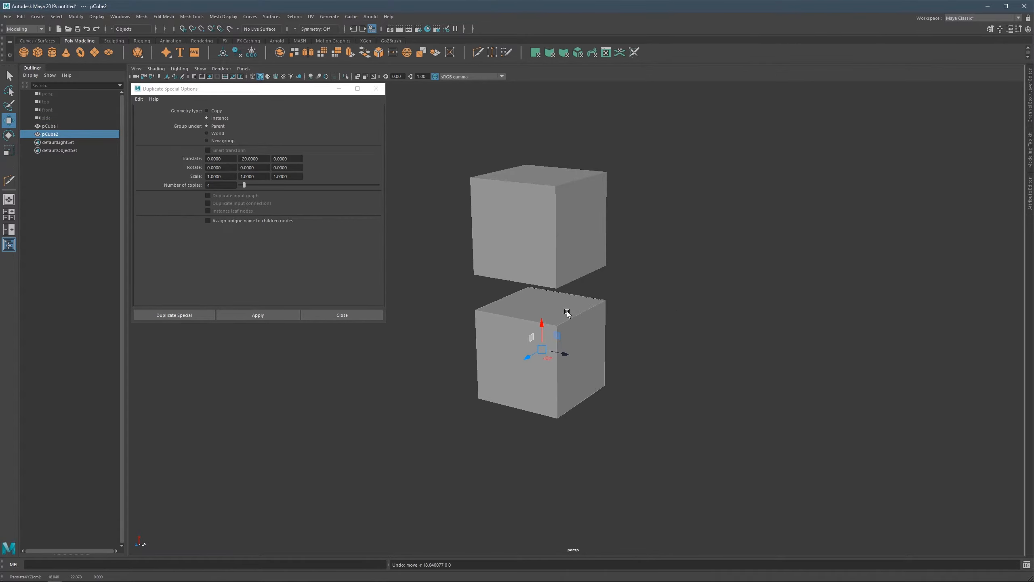
# Select the upper and lower cubes one at a time, in the object list and in the scene.
pyautogui.click(500, 244)
pyautogui.click(51, 140)
pyautogui.click(50, 126)
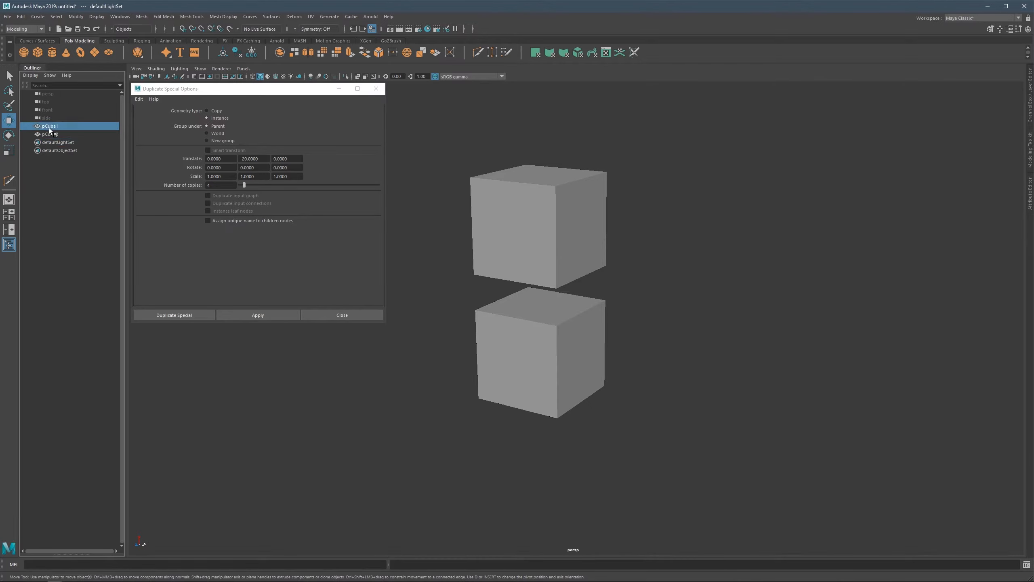
pyautogui.click(49, 134)
pyautogui.click(49, 126)
pyautogui.click(587, 323)
pyautogui.click(579, 244)
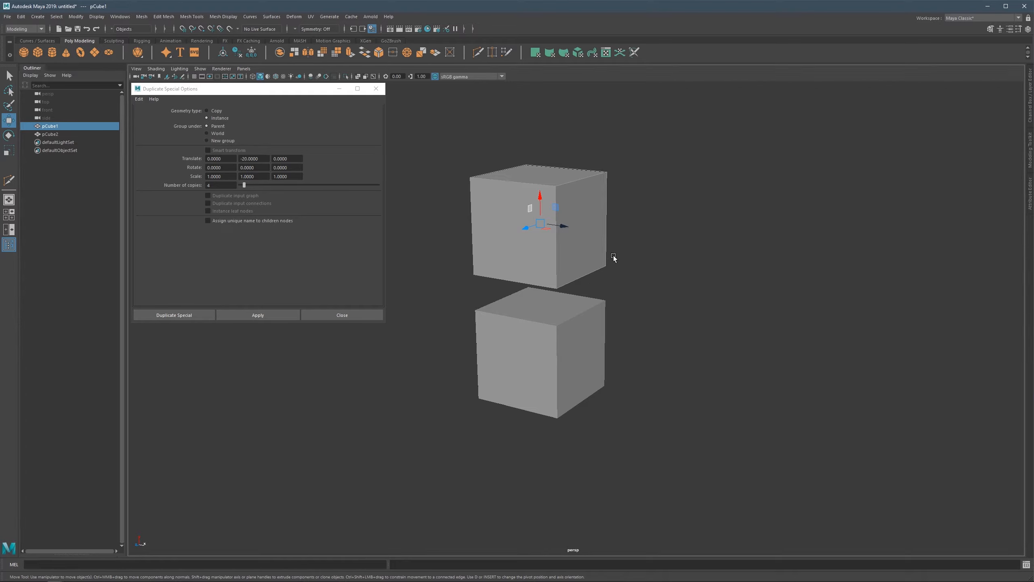
# Select both cubes together, move them sideways along X and undo the move.
pyautogui.keyDown('alt'); pyautogui.moveTo(585, 278); pyautogui.dragTo(606, 253); pyautogui.keyUp('alt')
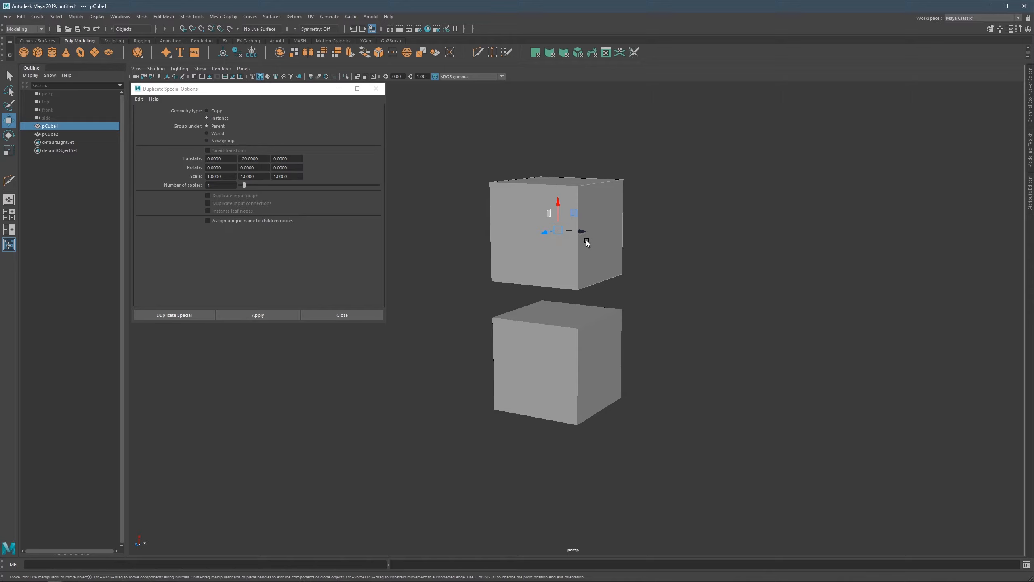
pyautogui.keyDown('alt'); pyautogui.moveTo(577, 232); pyautogui.dragTo(565, 232); pyautogui.keyUp('alt')
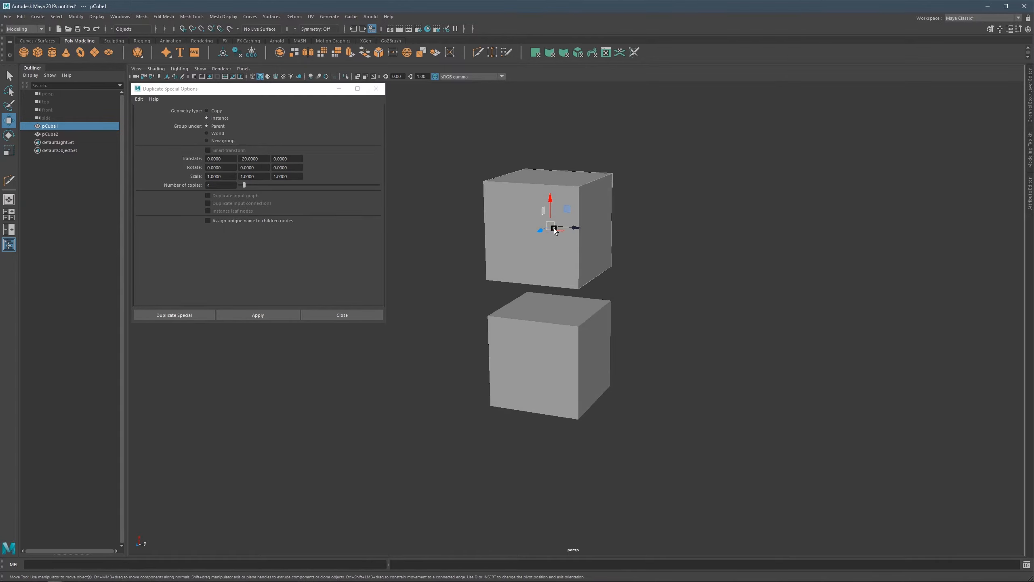
pyautogui.keyDown('shift'); pyautogui.click(584, 342); pyautogui.keyUp('shift')
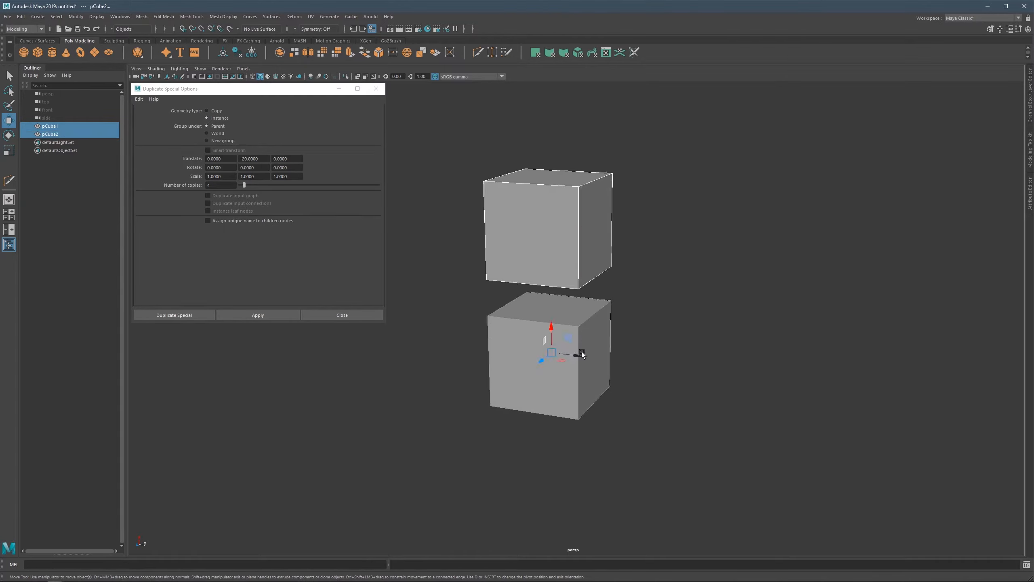
pyautogui.moveTo(581, 351); pyautogui.dragTo(735, 357)
pyautogui.hotkey('ctrl', 'z')
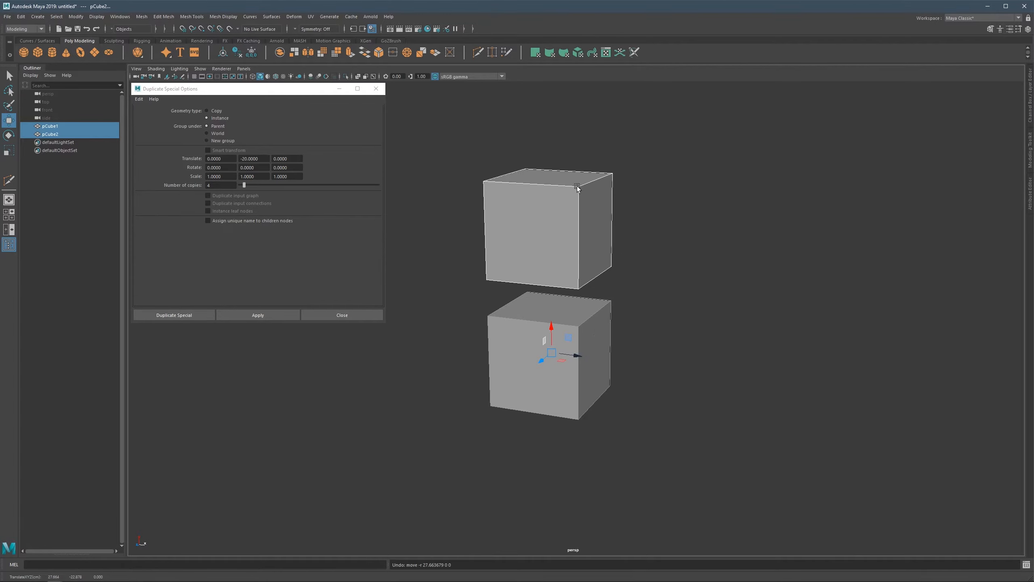
pyautogui.hotkey('ctrl', 'z')
# Compare selecting both cubes at once with selecting the upper and lower cubes individually.
pyautogui.click(589, 224)
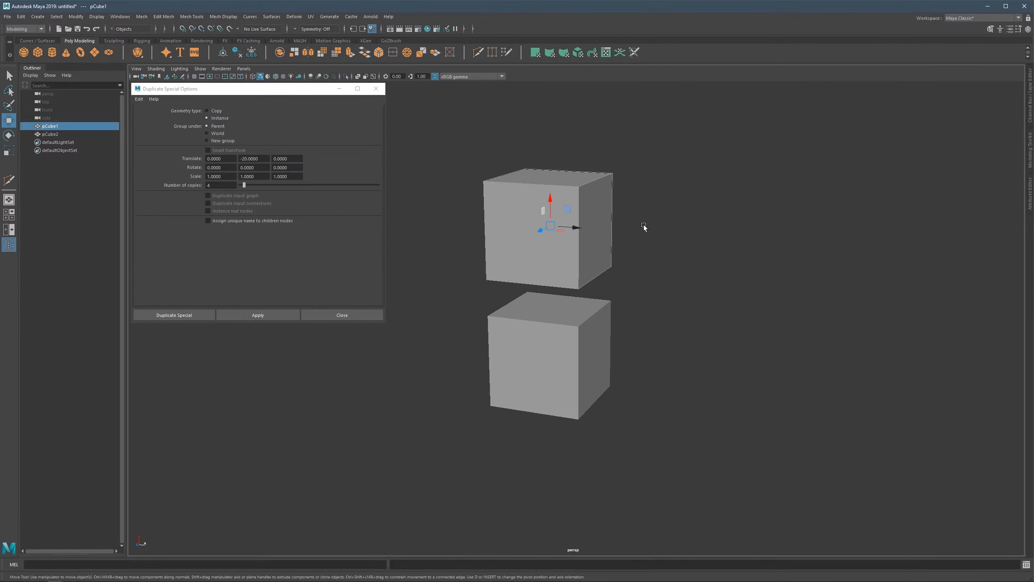
pyautogui.moveTo(661, 235); pyautogui.dragTo(553, 421)
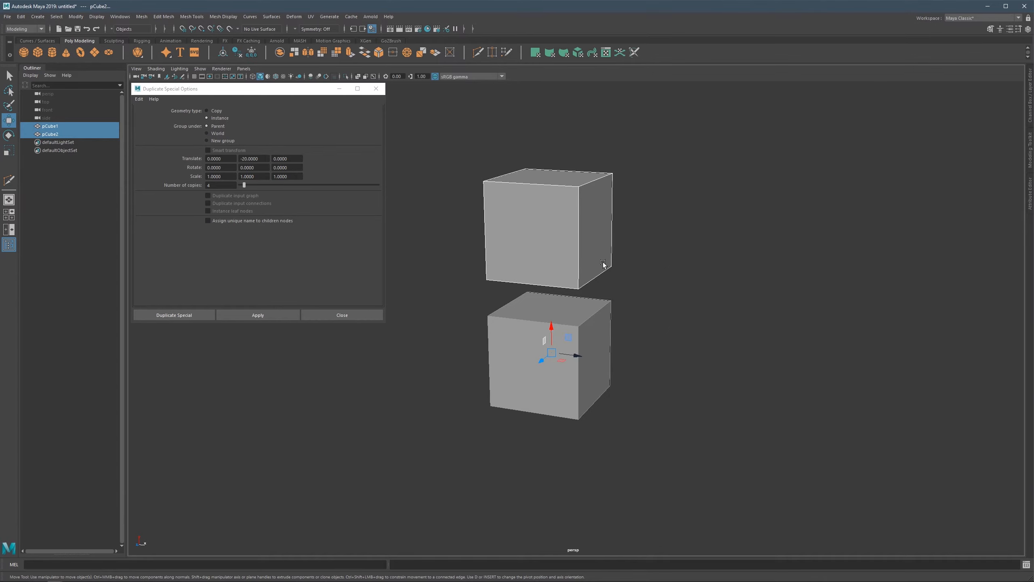
pyautogui.click(643, 228)
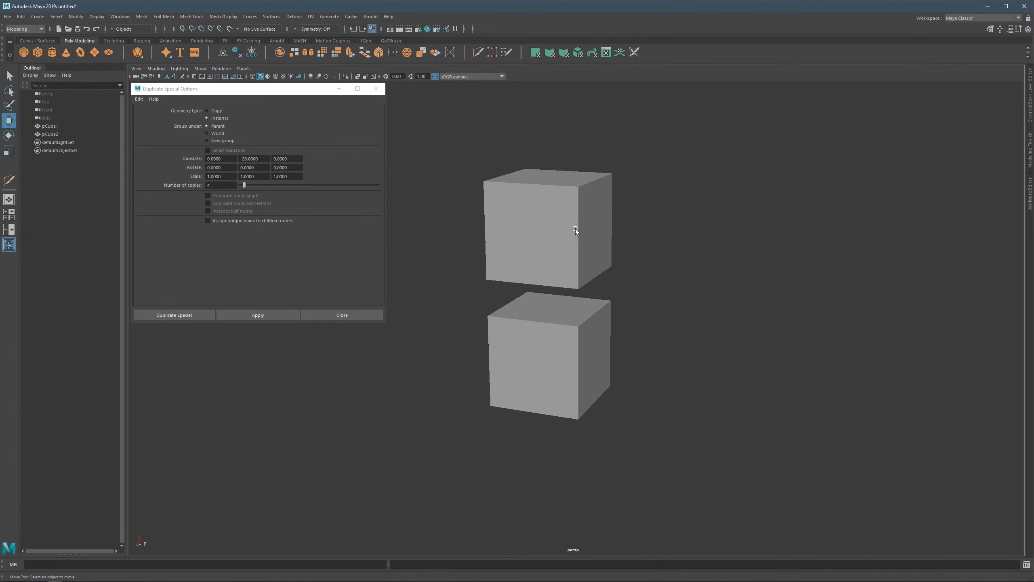
pyautogui.click(565, 214)
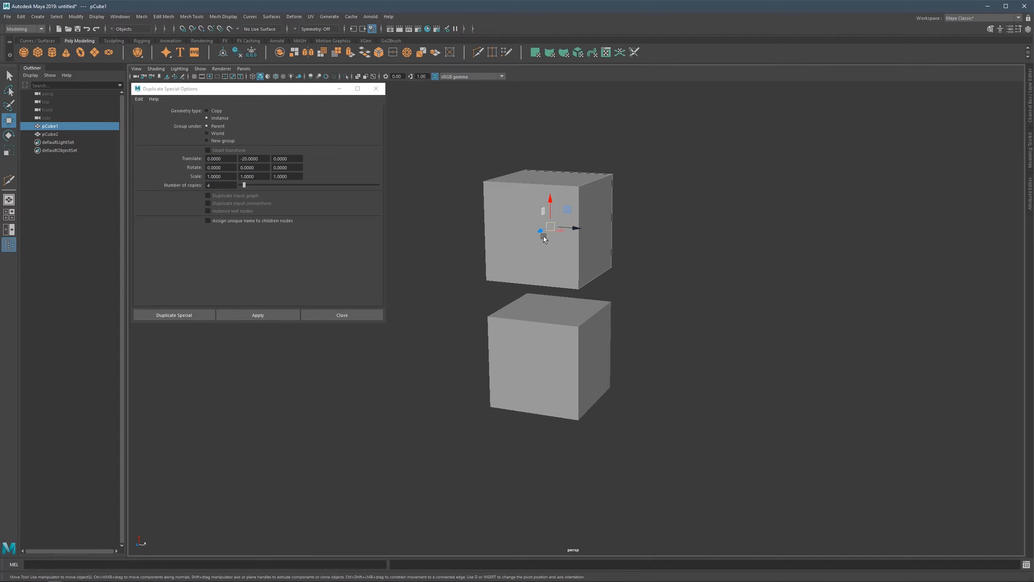
pyautogui.click(543, 356)
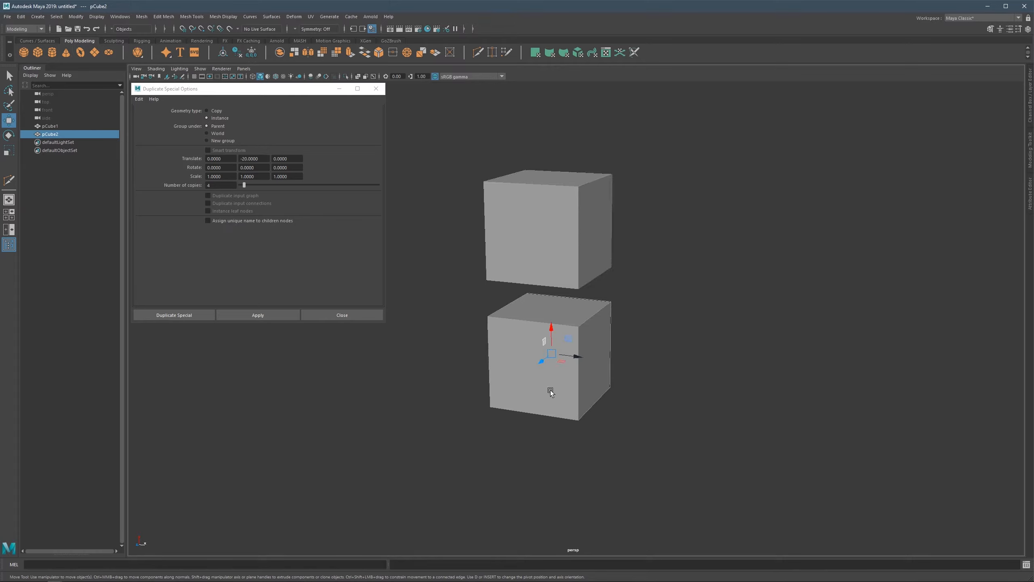
# Rename the upper cube as Parent.
pyautogui.click(55, 127)
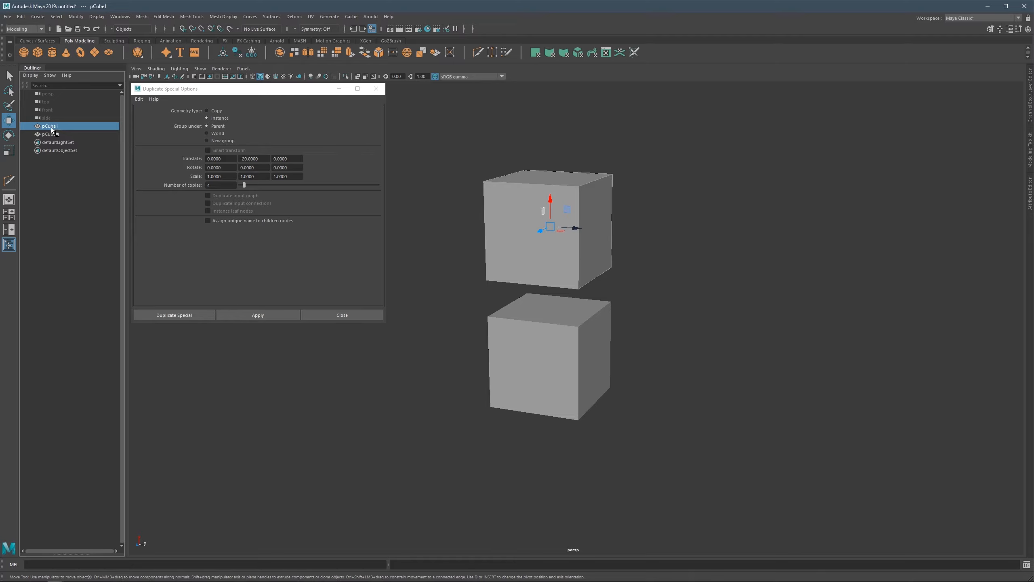
pyautogui.doubleClick(55, 127)
pyautogui.write('Pare')
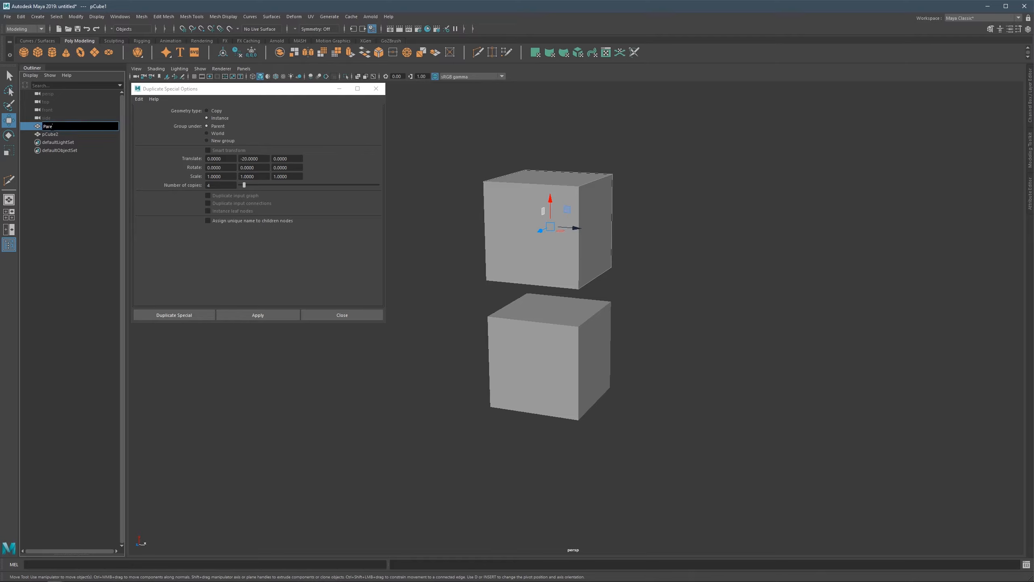
pyautogui.write('nt')
pyautogui.press('Return')
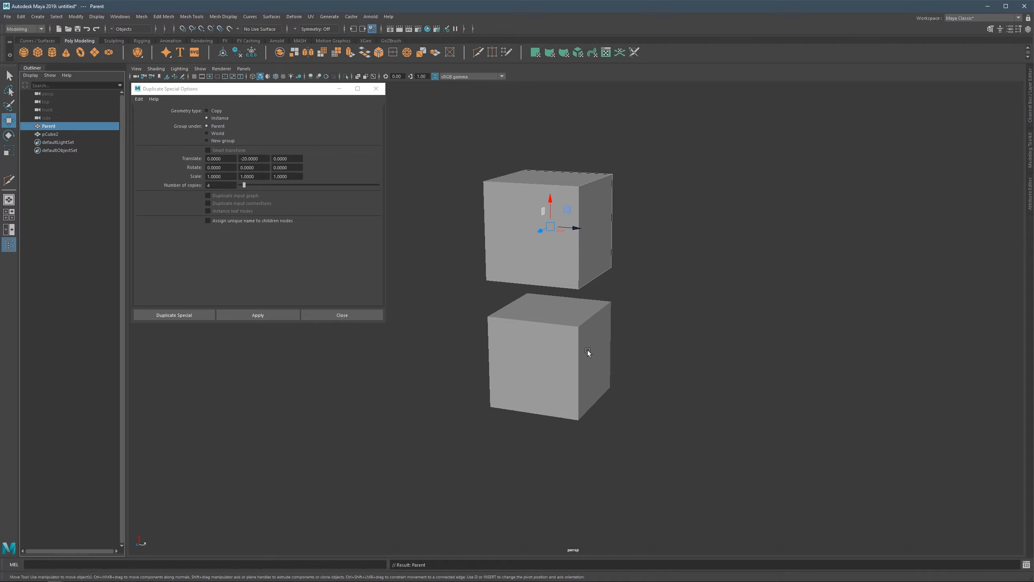
# Rename the lower cube as Child and clear the selection.
pyautogui.click(587, 350)
pyautogui.doubleClick(53, 134)
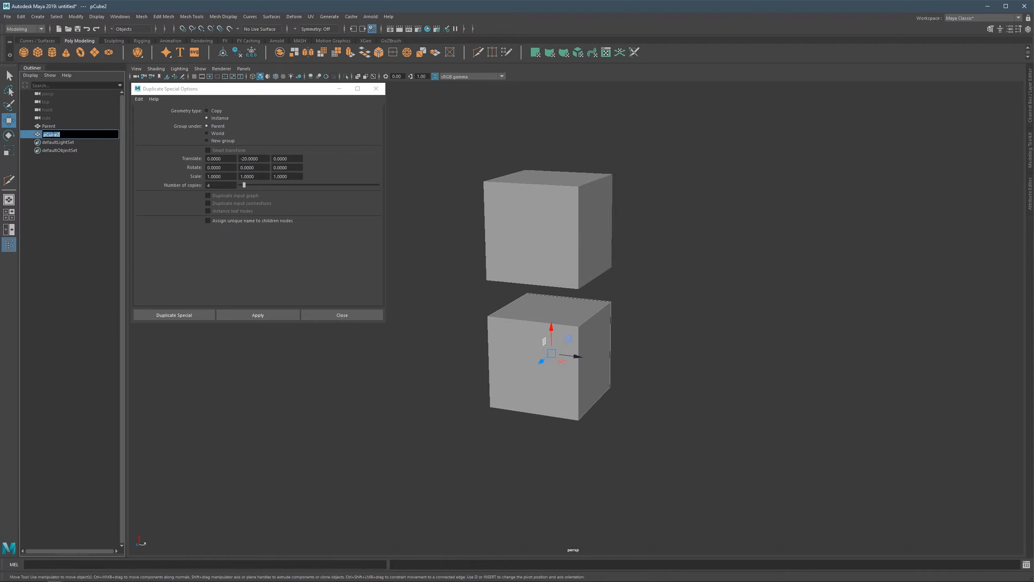
pyautogui.write('child')
pyautogui.press('Return')
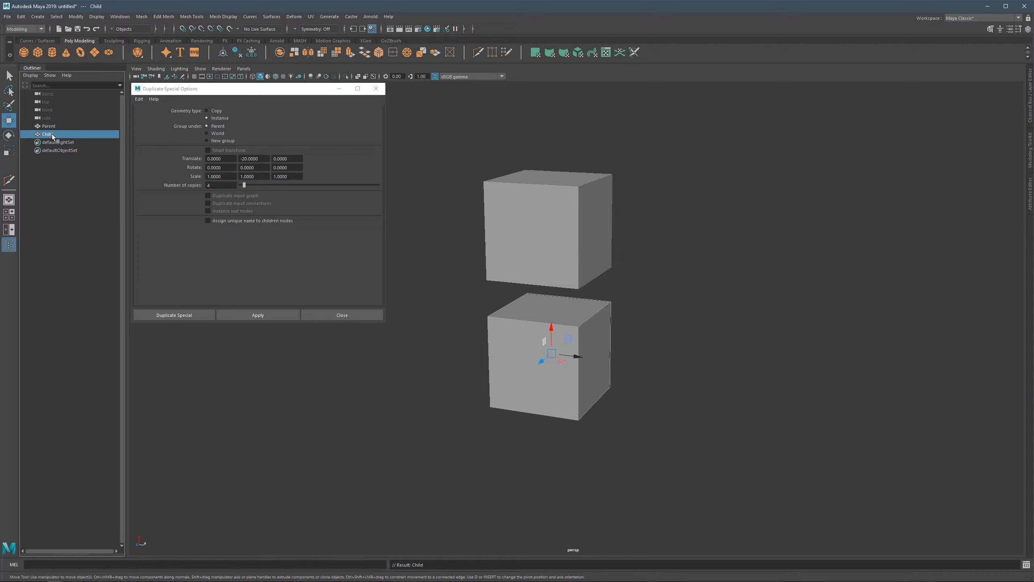
pyautogui.click(615, 324)
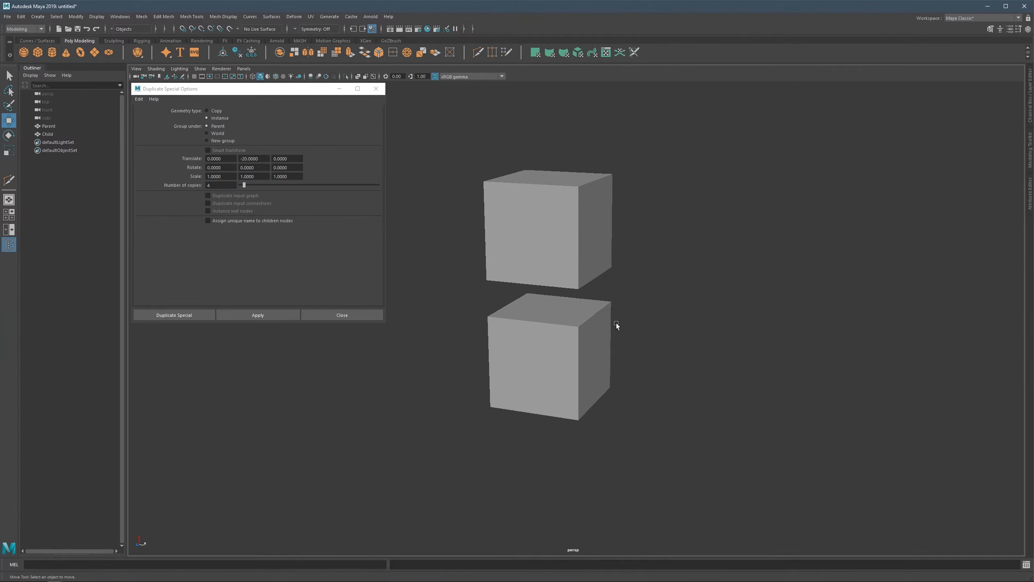
# Parent the Child cube under the Parent cube and inspect the nested hierarchy.
pyautogui.click(585, 337)
pyautogui.keyDown('shift'); pyautogui.click(583, 250); pyautogui.keyUp('shift')
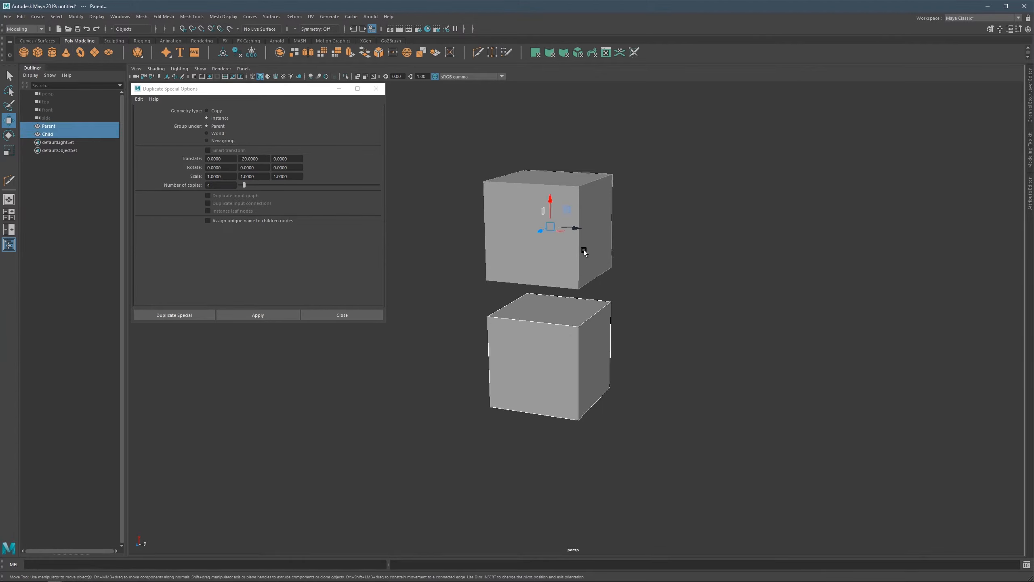
pyautogui.click(48, 136)
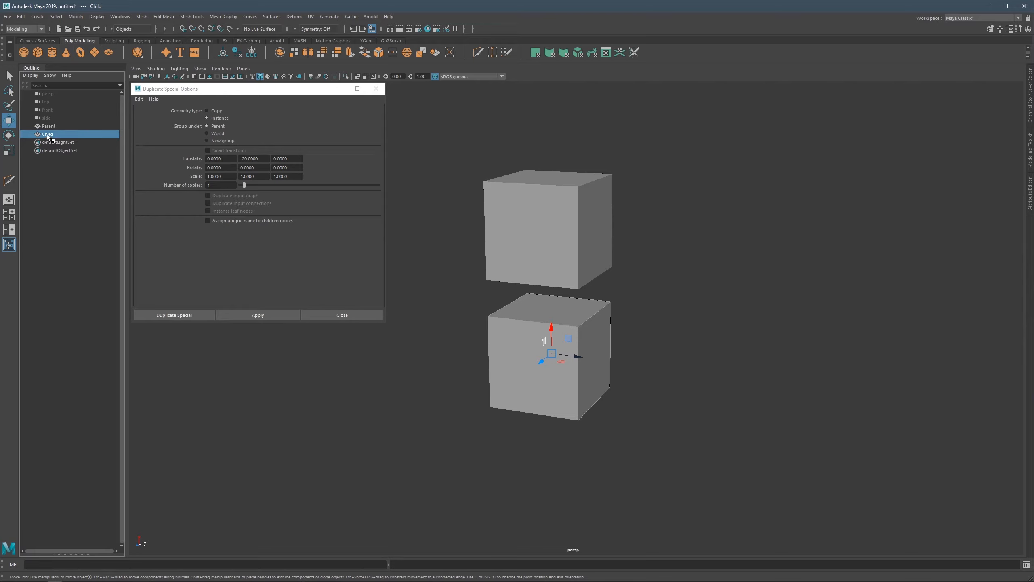
pyautogui.moveTo(47, 134); pyautogui.dragTo(51, 129, button='middle')
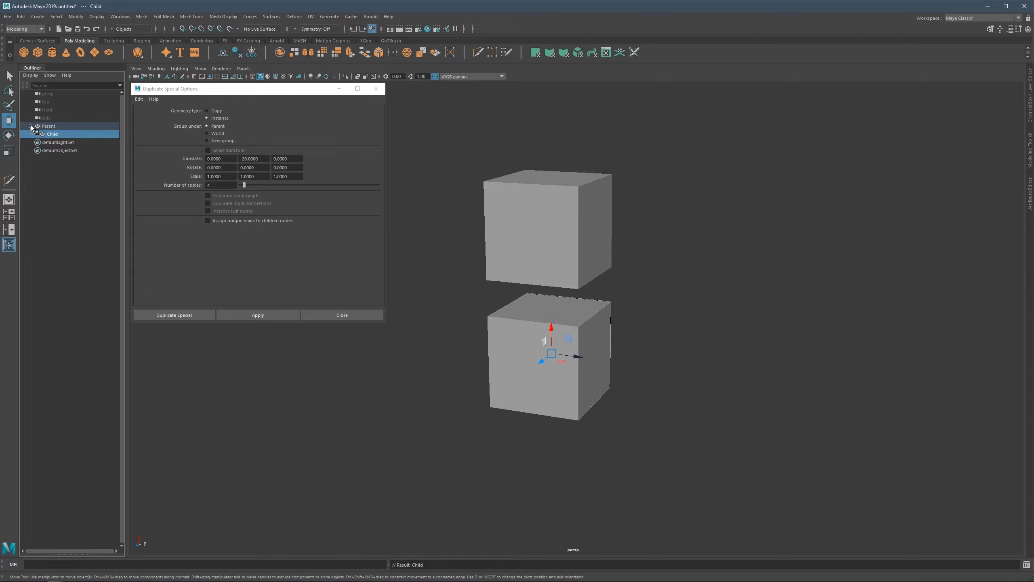
pyautogui.click(31, 127)
pyautogui.click(30, 126)
# Move the Parent cube sideways along X together with its child, and select each cube in turn to check the hierarchy.
pyautogui.click(563, 228)
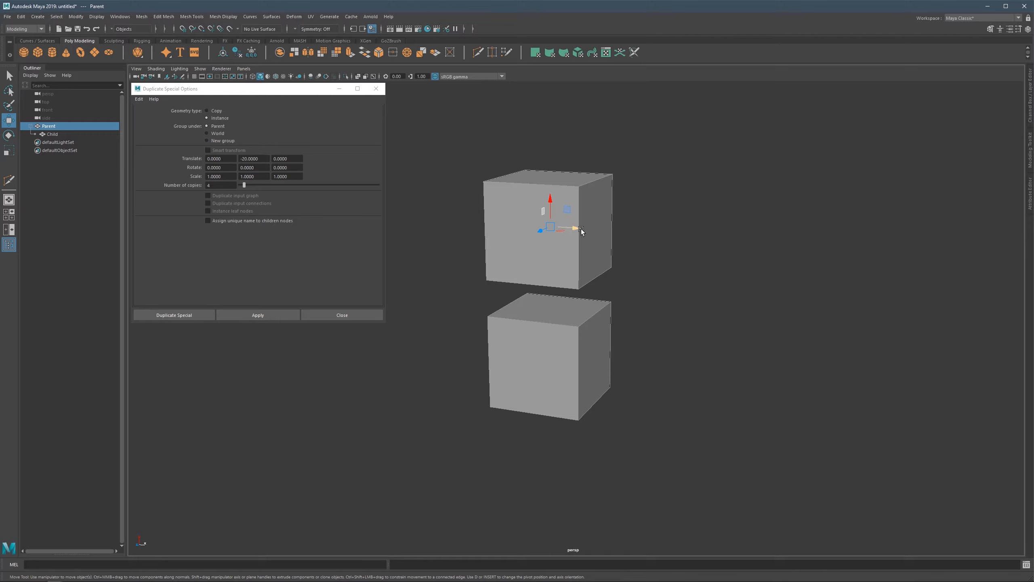
pyautogui.moveTo(581, 229); pyautogui.dragTo(632, 234)
pyautogui.click(603, 328)
pyautogui.click(616, 242)
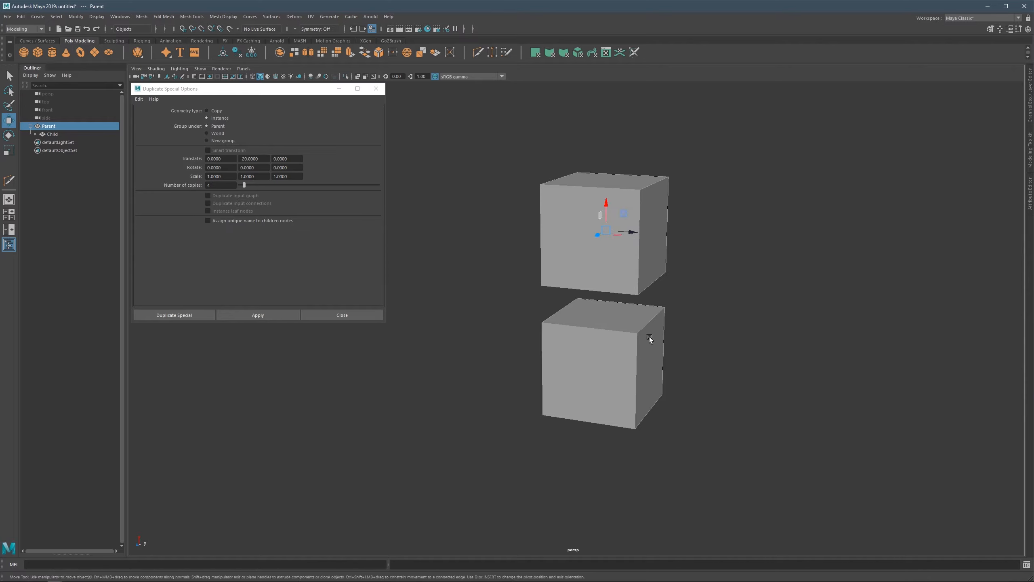
pyautogui.click(610, 335)
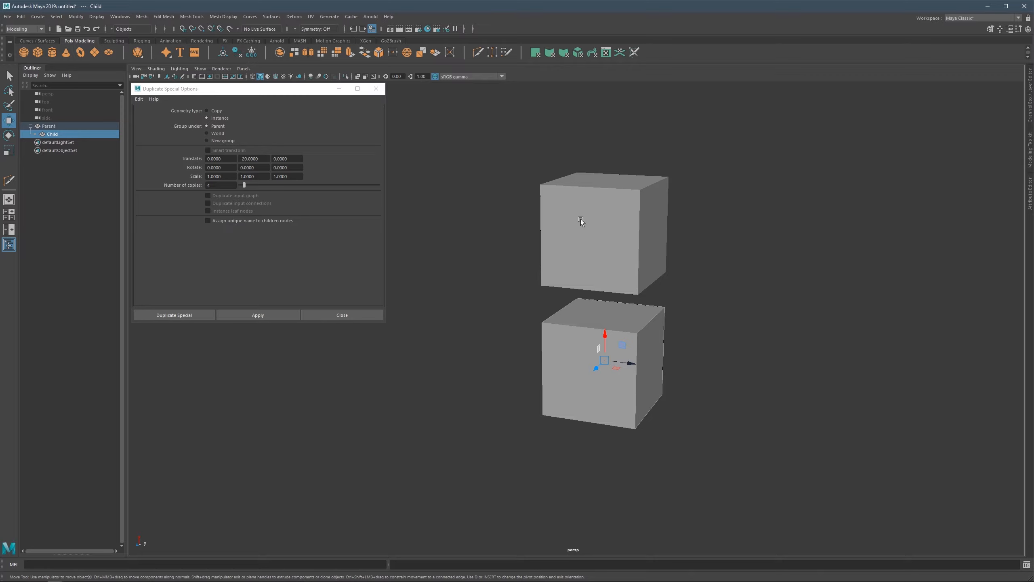
pyautogui.click(637, 228)
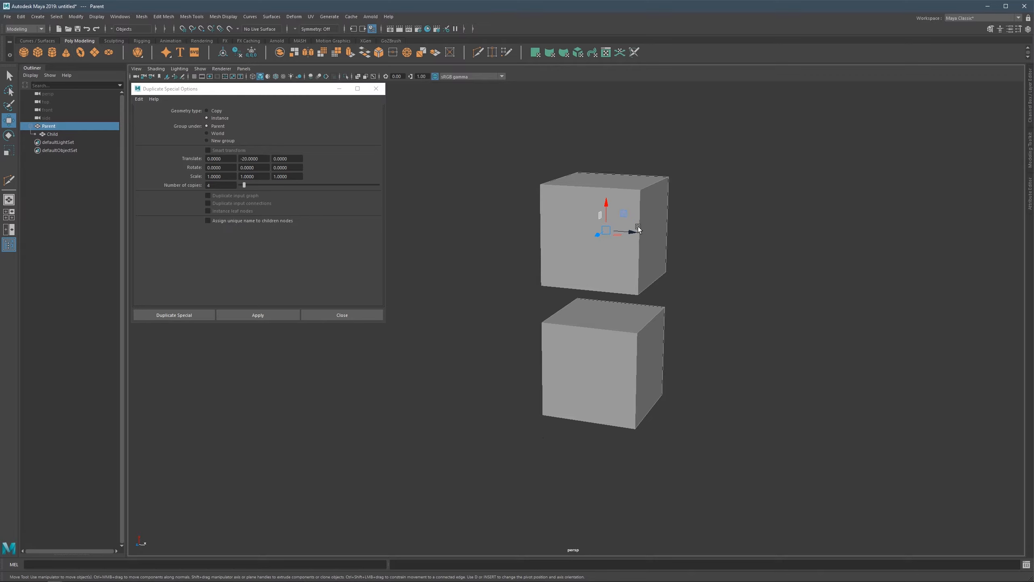
# Create four instances of the Child cube grouped under Parent, each offset -20 in Y.
pyautogui.keyDown('alt'); pyautogui.moveTo(630, 241); pyautogui.dragTo(544, 204, button='middle'); pyautogui.keyUp('alt')
pyautogui.click(571, 302)
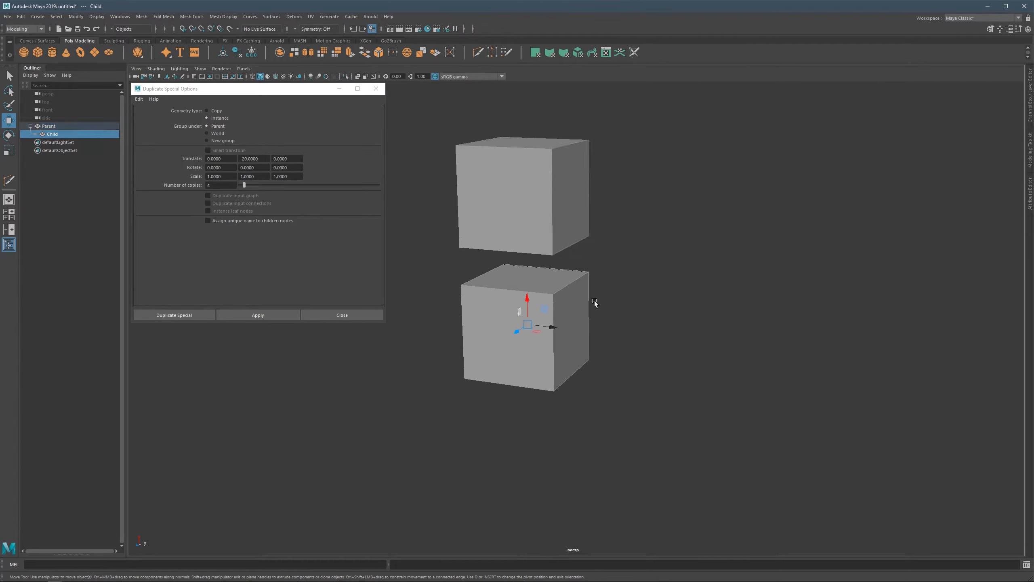
pyautogui.keyDown('alt'); pyautogui.moveTo(519, 297); pyautogui.dragTo(558, 292, button='middle'); pyautogui.keyUp('alt')
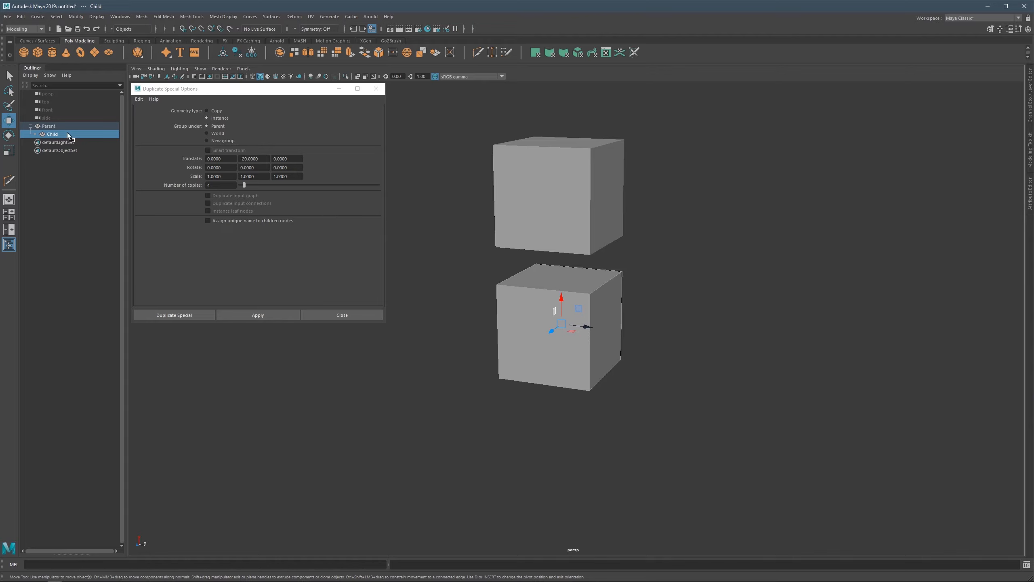
pyautogui.keyDown('alt'); pyautogui.moveTo(539, 307); pyautogui.dragTo(569, 331, button='middle'); pyautogui.keyUp('alt')
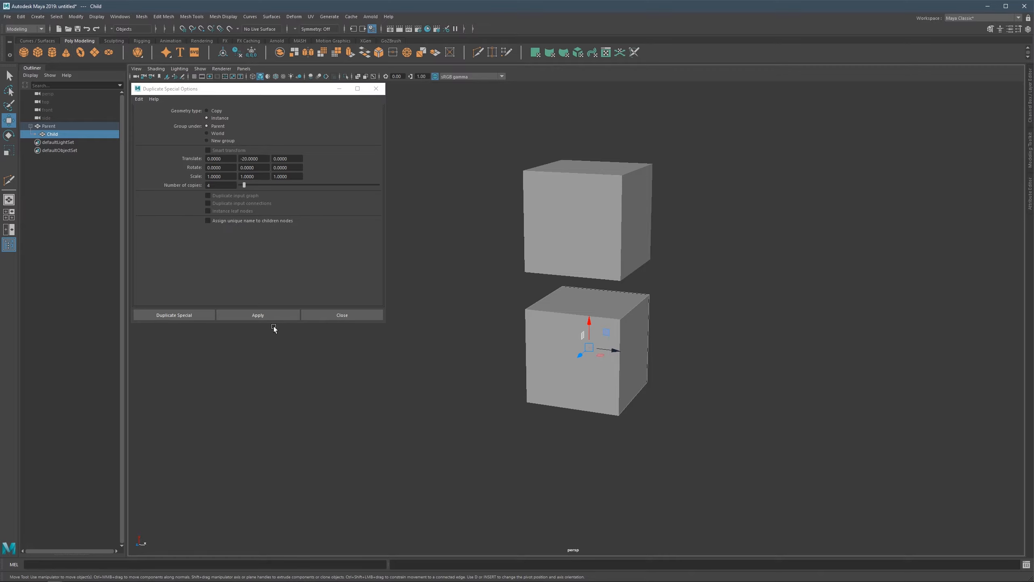
pyautogui.click(264, 316)
pyautogui.scroll(-2, 591, 297)
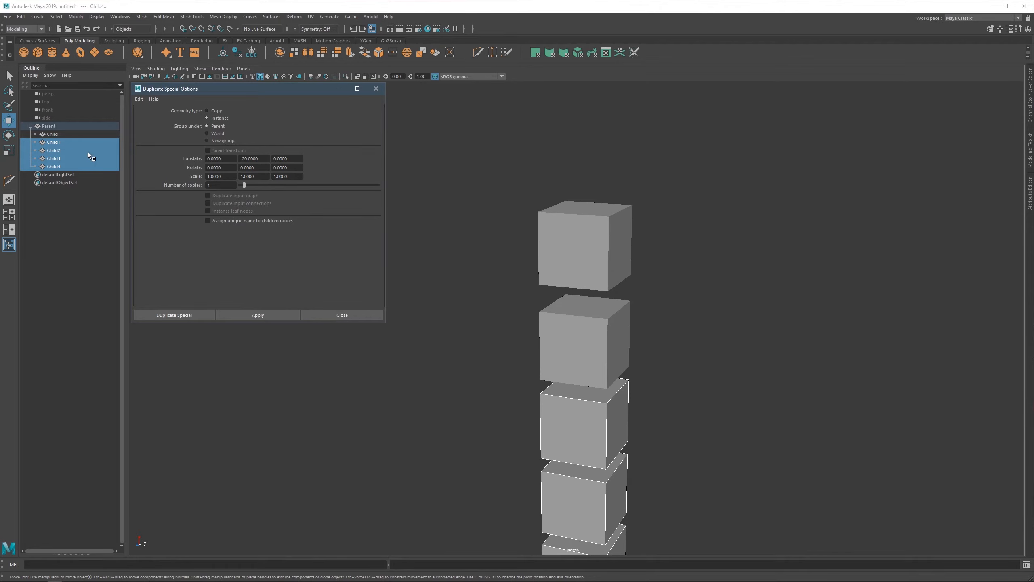
# Select and collapse Parent, test moving it sideways along X with all its children, and undo the move.
pyautogui.click(49, 126)
pyautogui.scroll(-1, 603, 382)
pyautogui.scroll(-1, 603, 383)
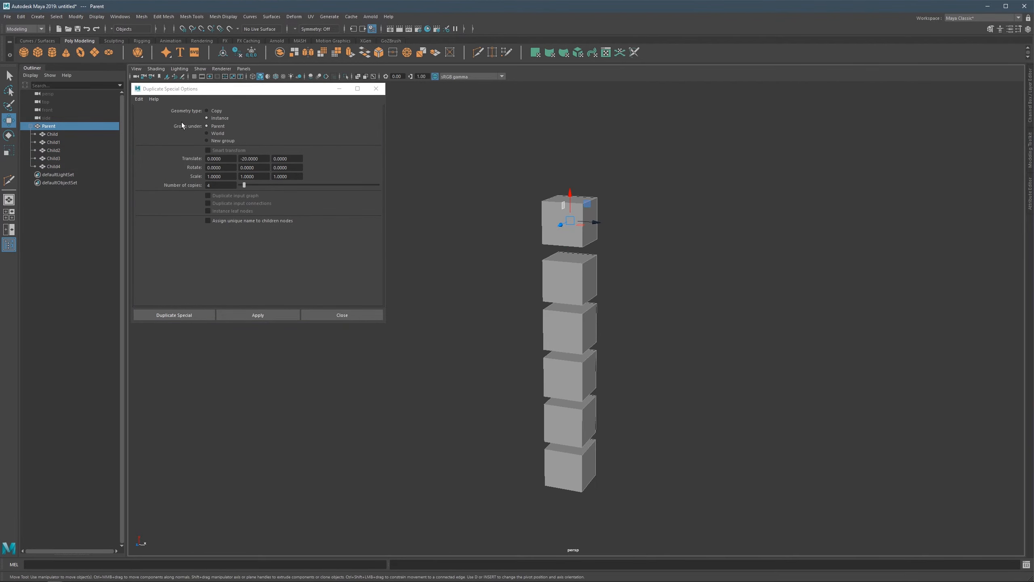
pyautogui.click(31, 126)
pyautogui.moveTo(596, 222); pyautogui.dragTo(532, 217)
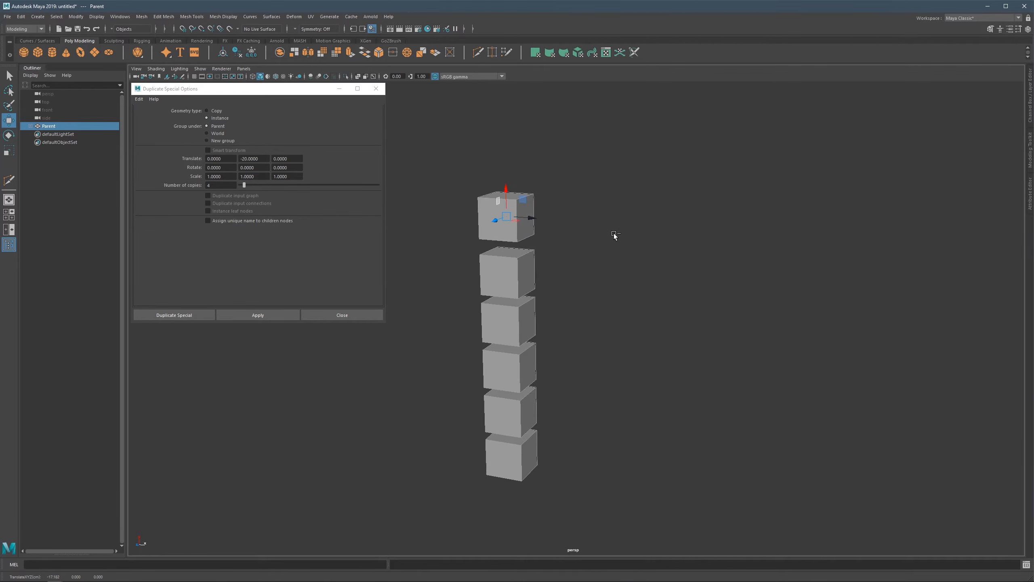
pyautogui.hotkey('ctrl', 'z')
# Try rotating the Parent cube with its children, and undo back to before the four instances were made.
pyautogui.scroll(1, 564, 220)
pyautogui.scroll(-1, 564, 223)
pyautogui.press('r')
pyautogui.press('e')
pyautogui.moveTo(577, 216); pyautogui.dragTo(578, 222)
pyautogui.hotkey('ctrl', 'z')
pyautogui.hotkey('ctrl', 'z')
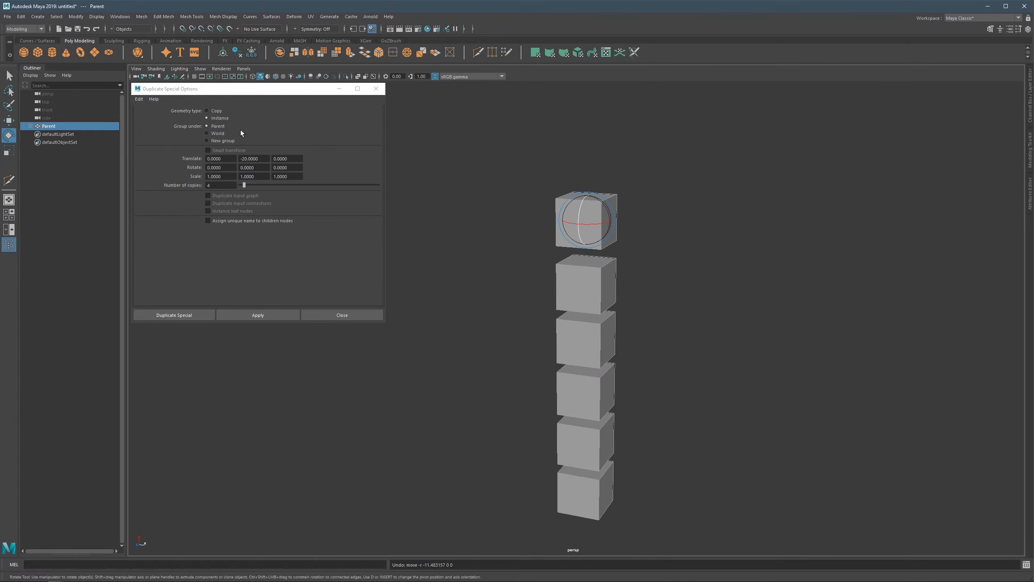
pyautogui.hotkey('ctrl', 'z')
pyautogui.hotkey('ctrl', 'z')
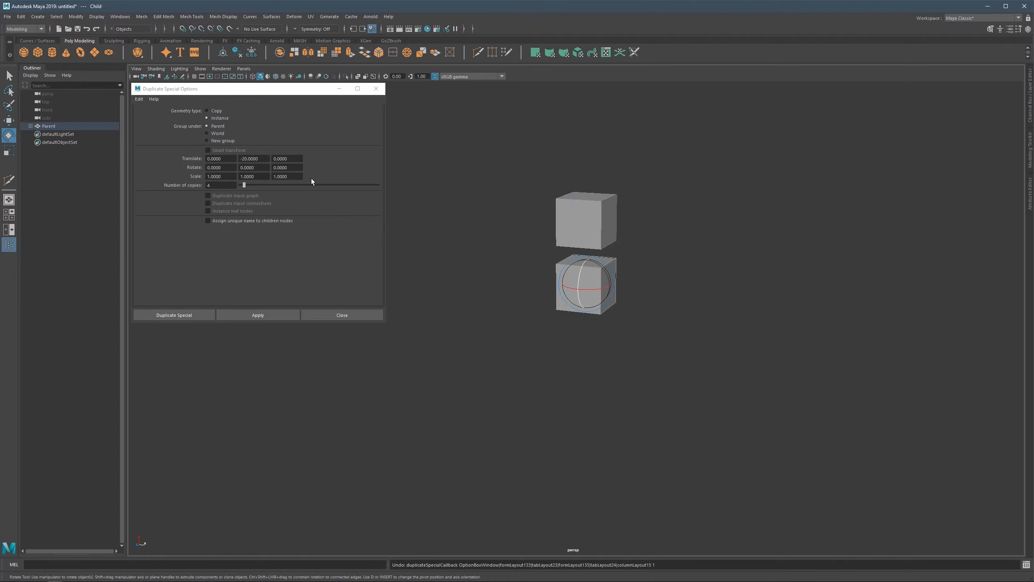
# Create four instances of the Child cube grouped under World, and collapse the Parent hierarchy.
pyautogui.click(31, 126)
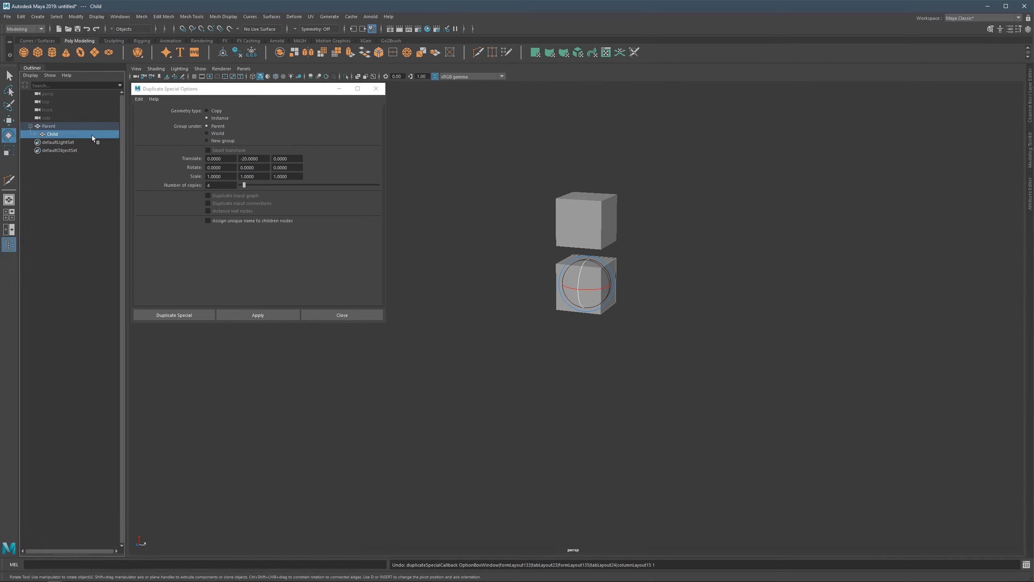
pyautogui.click(207, 134)
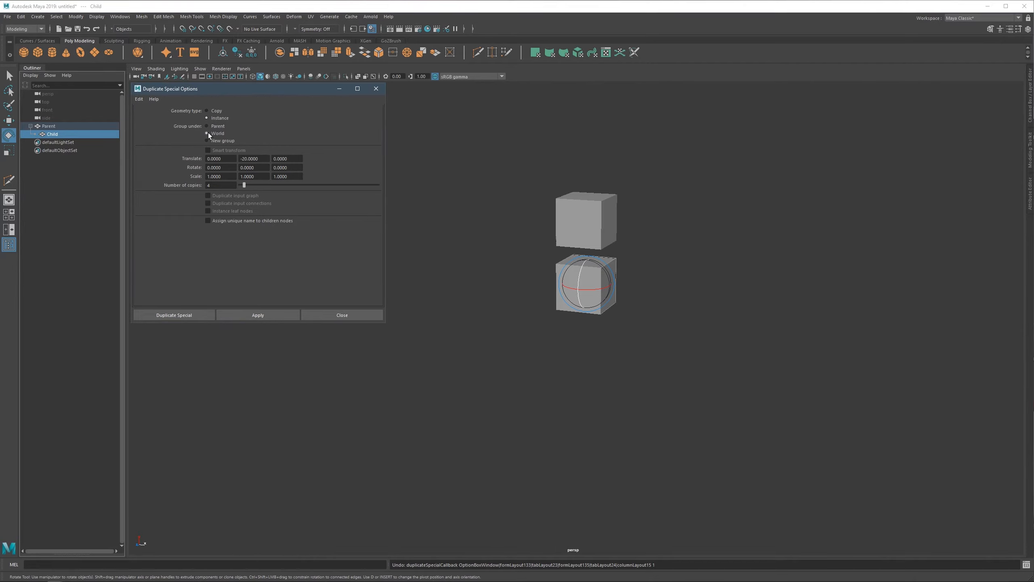
pyautogui.click(258, 315)
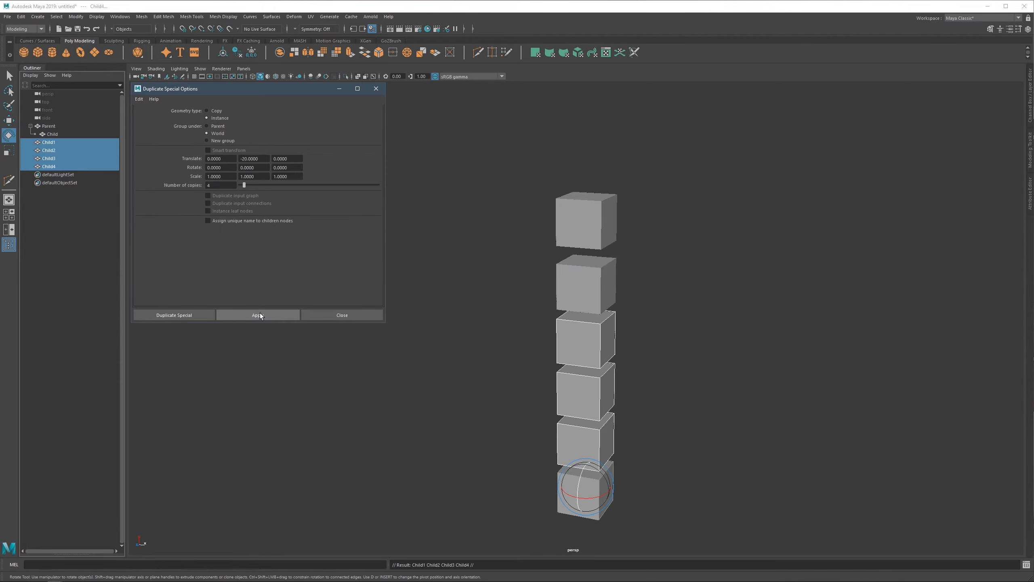
pyautogui.click(31, 126)
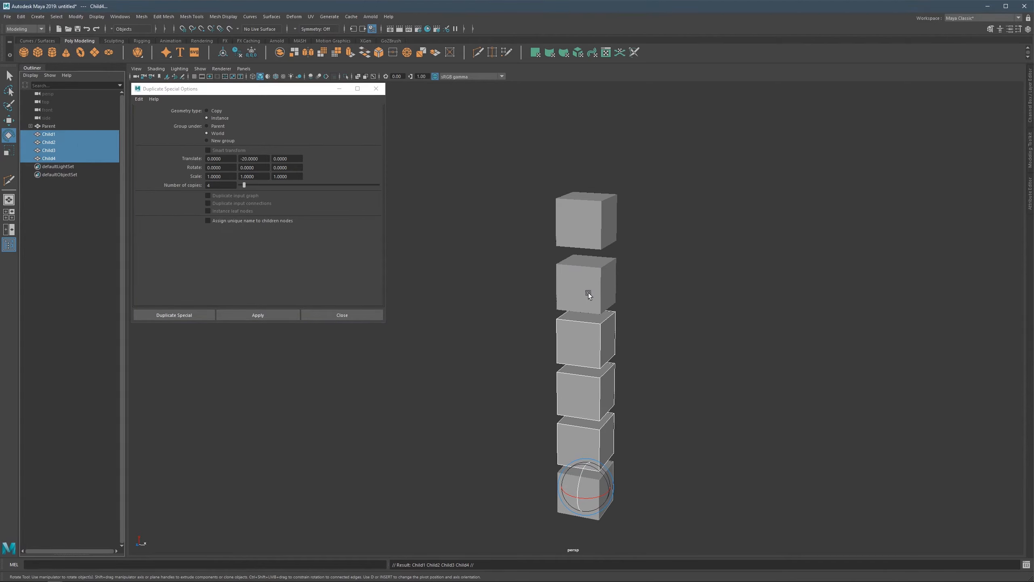
# Test moving the four World-level instances sideways along X, and undo the move.
pyautogui.press('w')
pyautogui.moveTo(614, 491); pyautogui.dragTo(699, 485)
pyautogui.hotkey('ctrl', 'z')
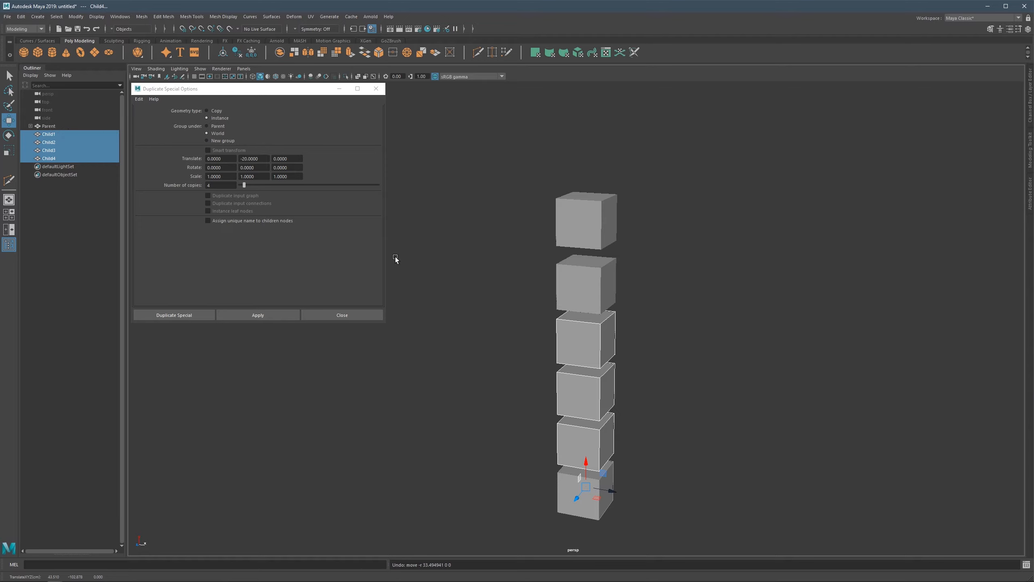
# Move Parent sideways along X, select the first World-level instance for comparison, and undo the recent changes.
pyautogui.click(590, 213)
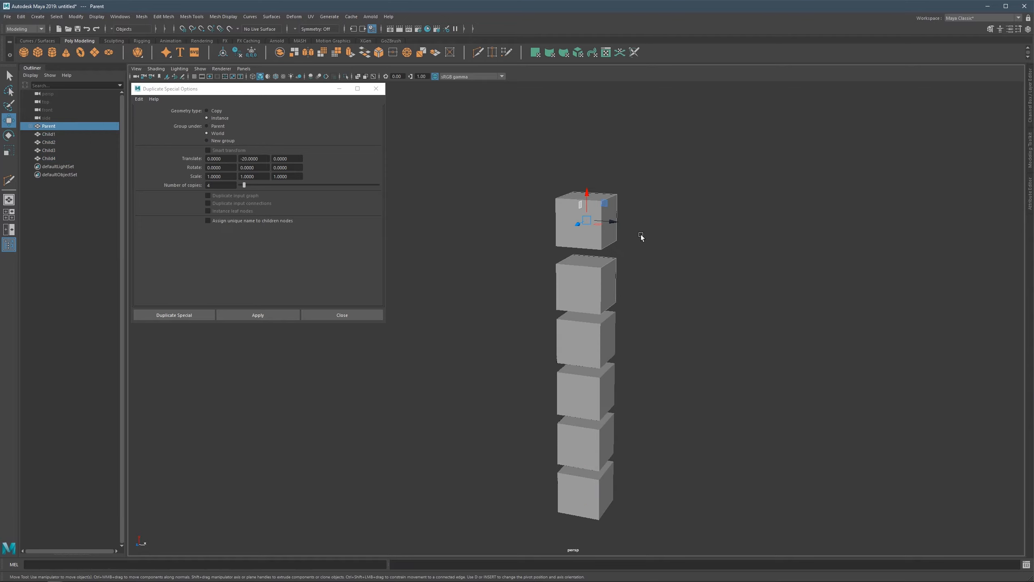
pyautogui.moveTo(613, 225); pyautogui.dragTo(691, 235)
pyautogui.moveTo(535, 269); pyautogui.dragTo(614, 513)
pyautogui.click(586, 349)
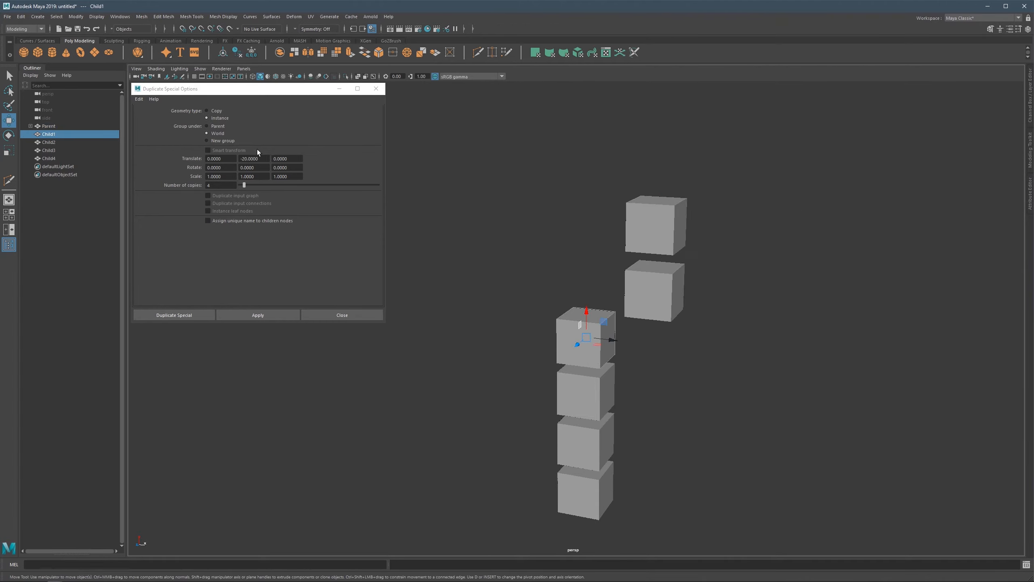
pyautogui.hotkey('ctrl', 'z')
pyautogui.hotkey('ctrl', 'z')
pyautogui.hotkey('ctrl', 'z')
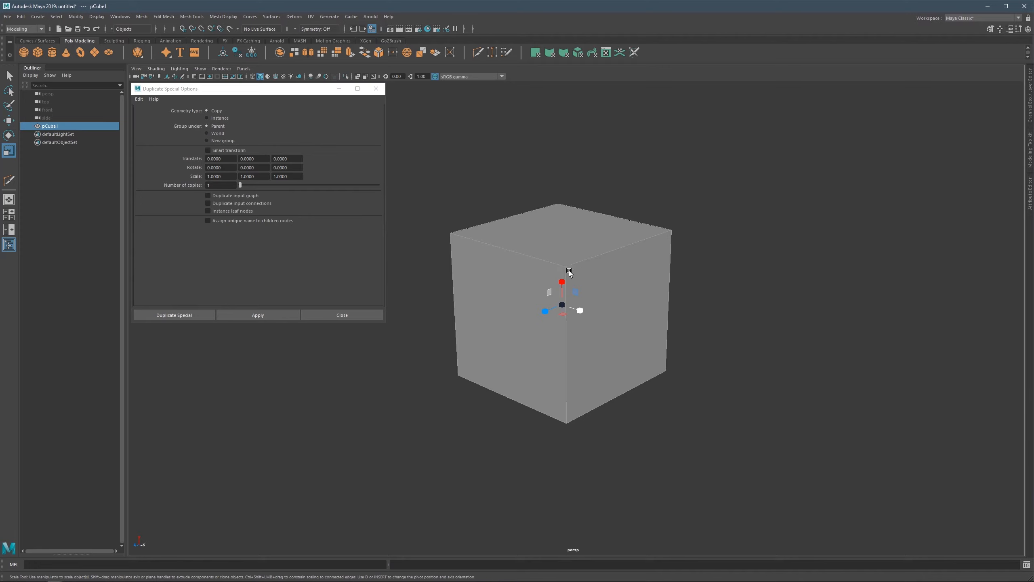
# Display the cube's channel values and scale it into a tall, thin slab, about 6.5 in X and 49 in Y.
pyautogui.keyDown('alt'); pyautogui.moveTo(569, 271); pyautogui.dragTo(559, 275); pyautogui.keyUp('alt')
pyautogui.keyDown('alt'); pyautogui.moveTo(558, 275); pyautogui.dragTo(534, 258, button='middle'); pyautogui.keyUp('alt')
pyautogui.keyDown('alt'); pyautogui.moveTo(533, 259); pyautogui.dragTo(522, 259); pyautogui.keyUp('alt')
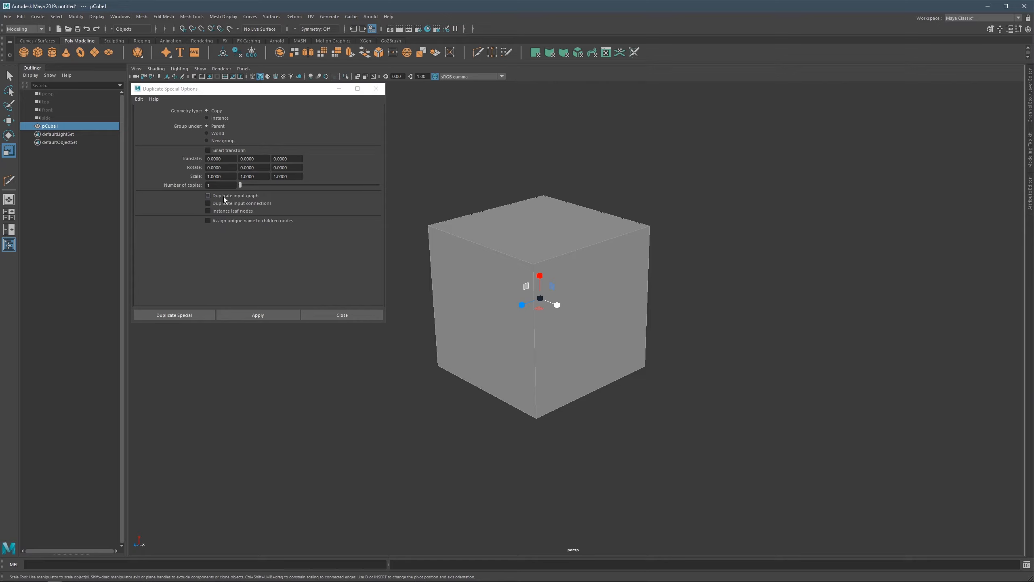
pyautogui.scroll(-2, 566, 287)
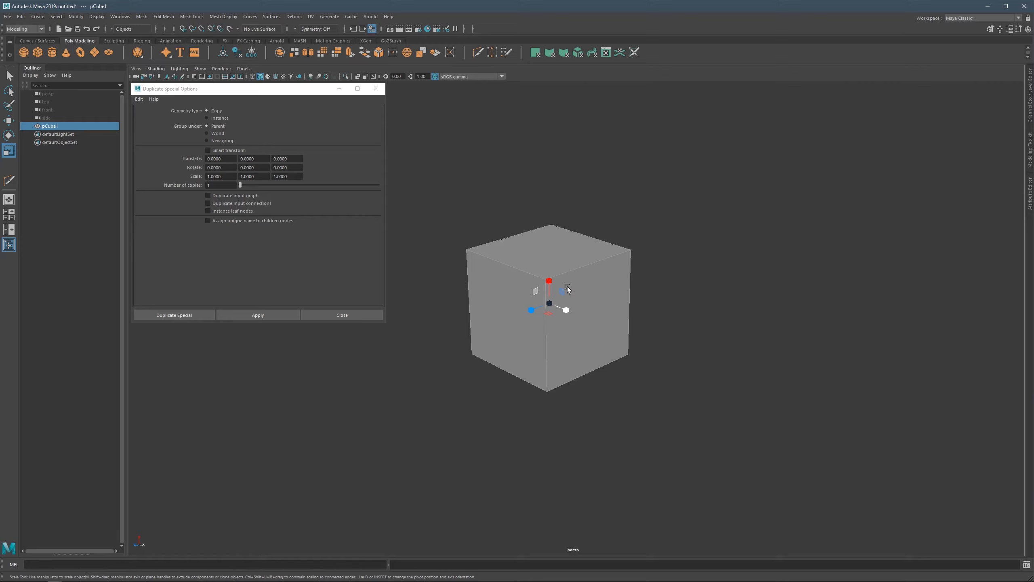
pyautogui.click(1031, 93)
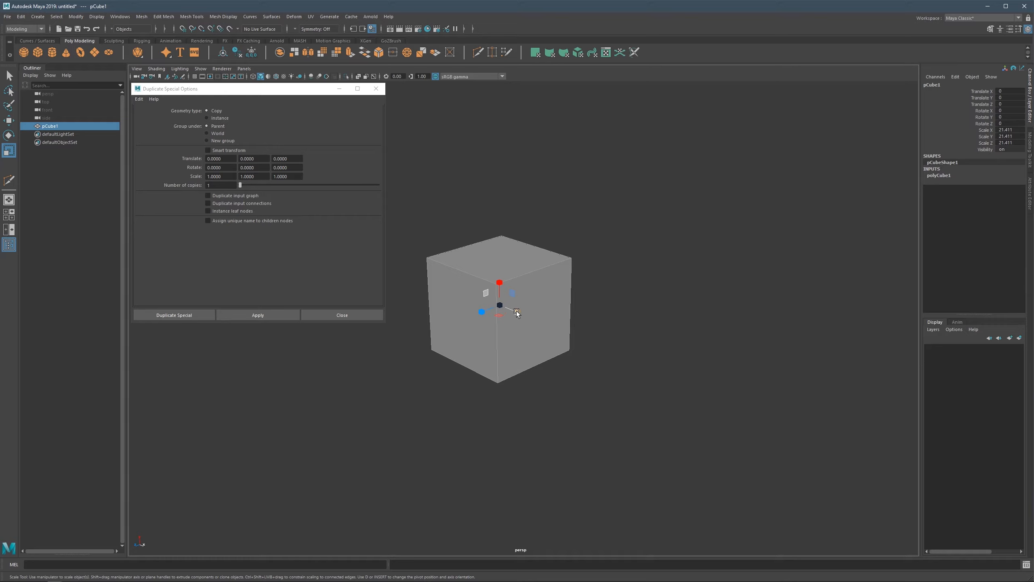
pyautogui.moveTo(516, 312); pyautogui.dragTo(499, 256)
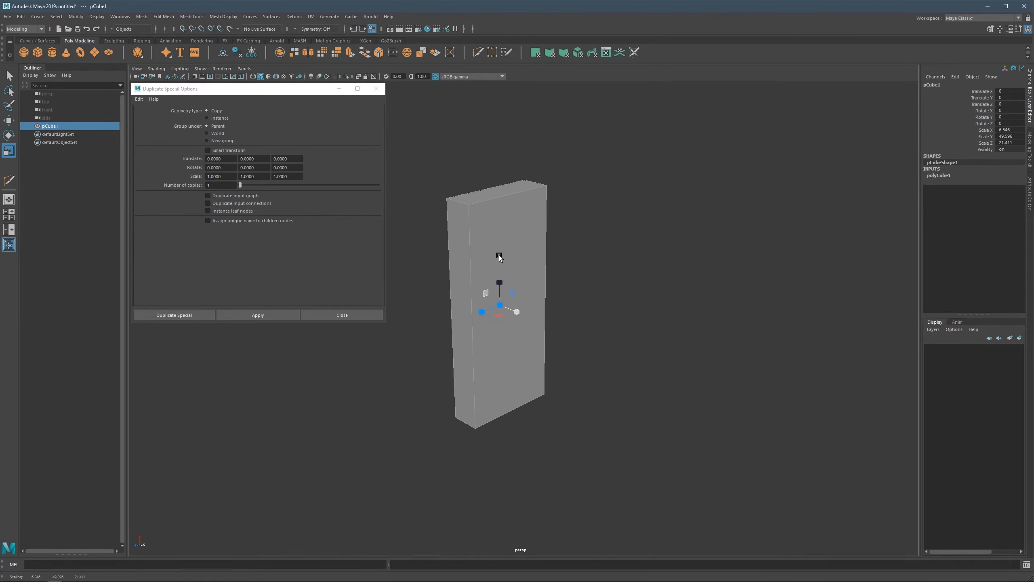
# Insert seven horizontal edge loops along the slab's height with Multi-Cut, and return to object selection with the slab selected.
pyautogui.hotkey('ctrl', 'shift', 'x')
pyautogui.keyDown('ctrl'); pyautogui.middleClick(472, 295); pyautogui.keyUp('ctrl')
pyautogui.keyDown('ctrl'); pyautogui.middleClick(471, 255); pyautogui.keyUp('ctrl')
pyautogui.keyDown('ctrl'); pyautogui.middleClick(473, 379); pyautogui.keyUp('ctrl')
pyautogui.keyDown('ctrl'); pyautogui.middleClick(472, 295); pyautogui.keyUp('ctrl')
pyautogui.keyDown('ctrl'); pyautogui.middleClick(473, 350); pyautogui.keyUp('ctrl')
pyautogui.keyDown('ctrl'); pyautogui.middleClick(475, 397); pyautogui.keyUp('ctrl')
pyautogui.keyDown('ctrl'); pyautogui.middleClick(469, 241); pyautogui.keyUp('ctrl')
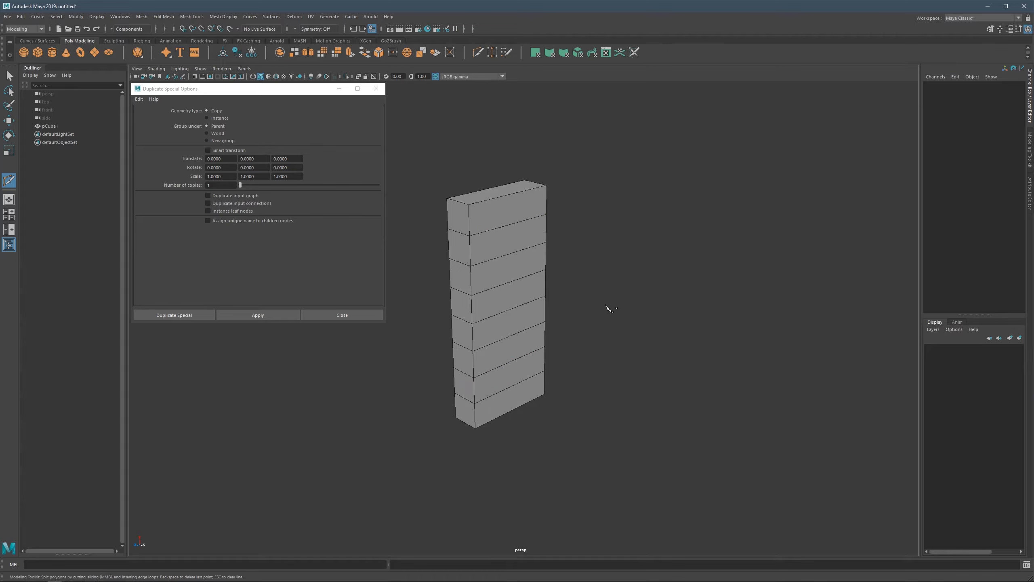
pyautogui.click(472, 323)
pyautogui.press('q')
pyautogui.press('F8')
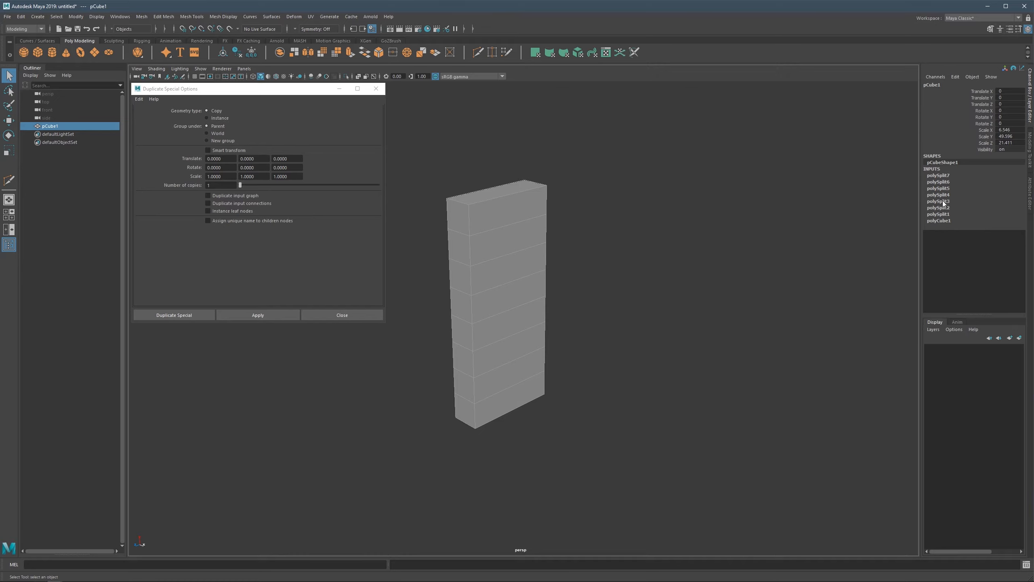
# Inspect the slab's construction history inputs and the polyCube1 creation attributes.
pyautogui.click(356, 28)
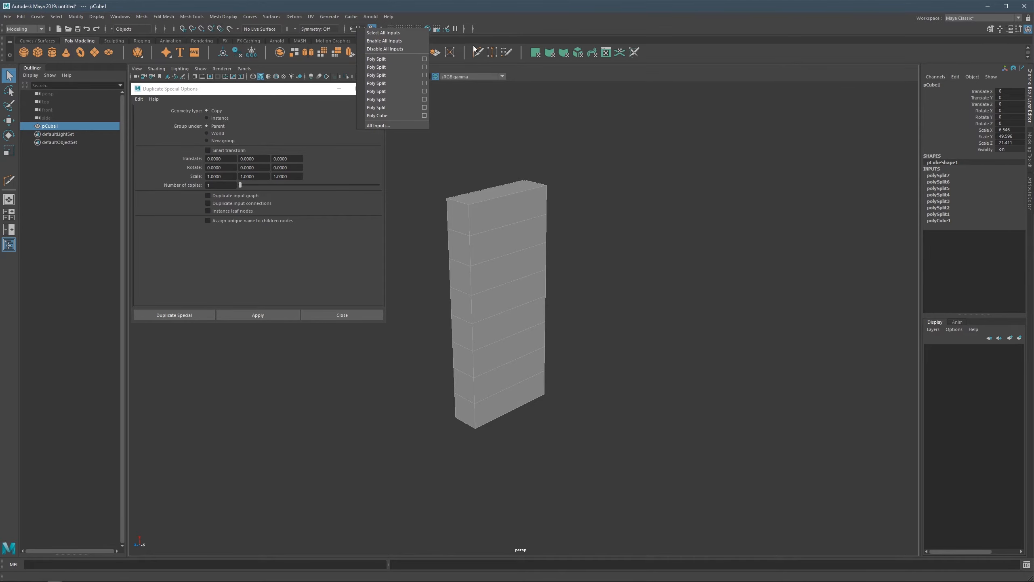
pyautogui.click(510, 31)
pyautogui.click(945, 221)
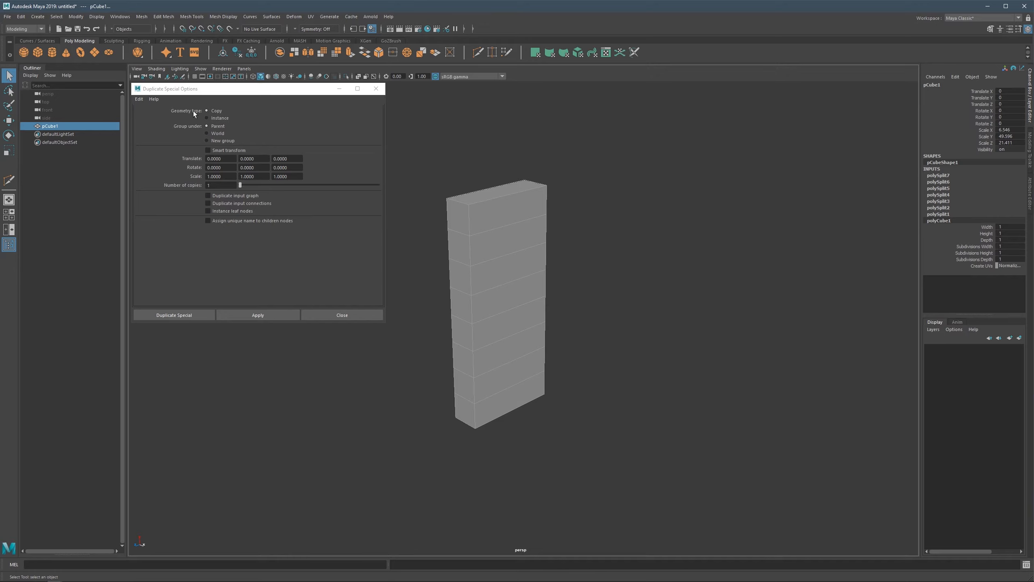
# Duplicate the slab with geometry type Copy and move the copy about 15 units along X.
pyautogui.click(219, 117)
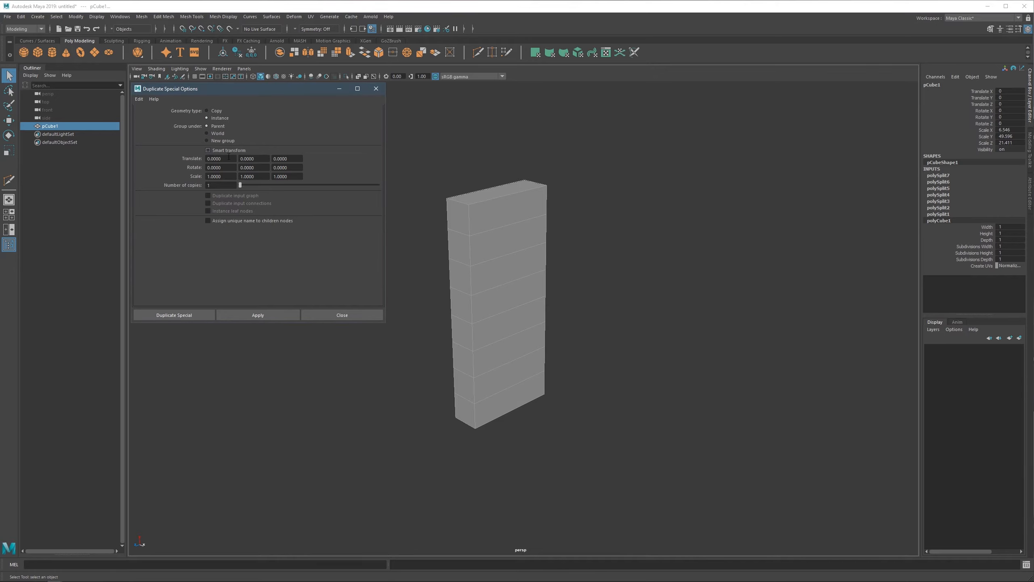
pyautogui.click(216, 111)
pyautogui.click(258, 317)
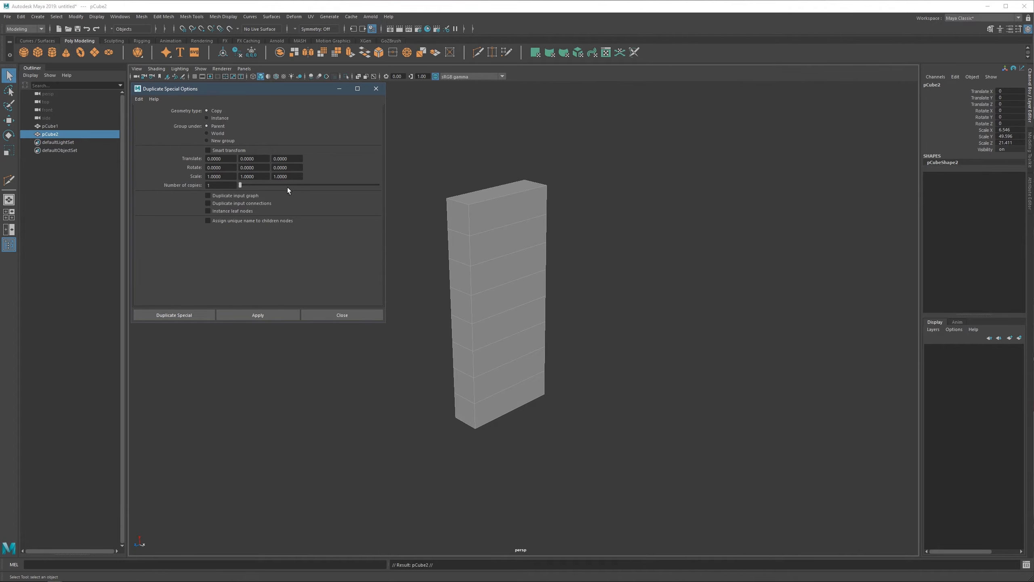
pyautogui.press('w')
pyautogui.moveTo(521, 312); pyautogui.dragTo(576, 327)
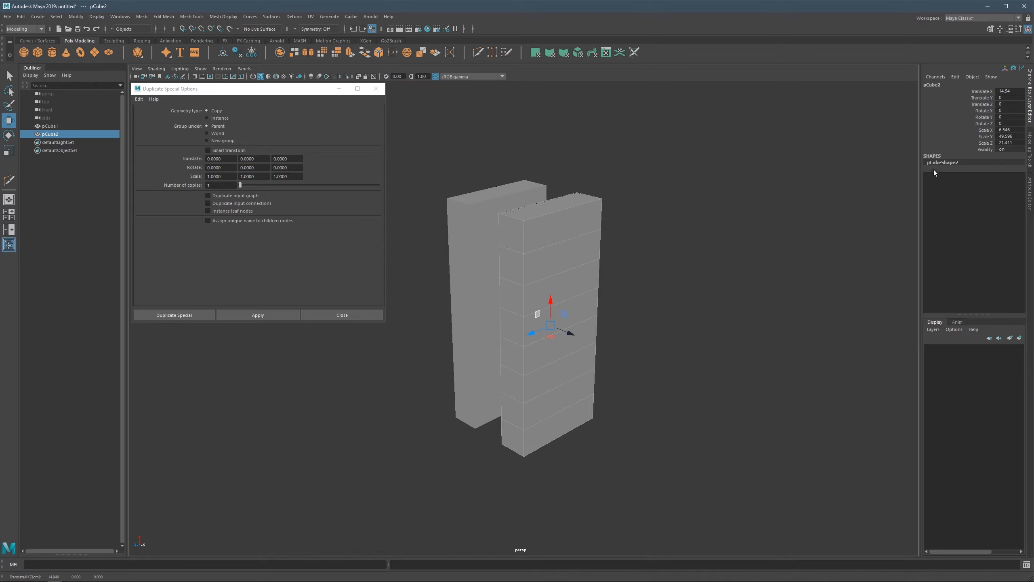
# Select the original and the copied slab in turn to compare their input history, and delete the copy.
pyautogui.click(477, 210)
pyautogui.click(570, 267)
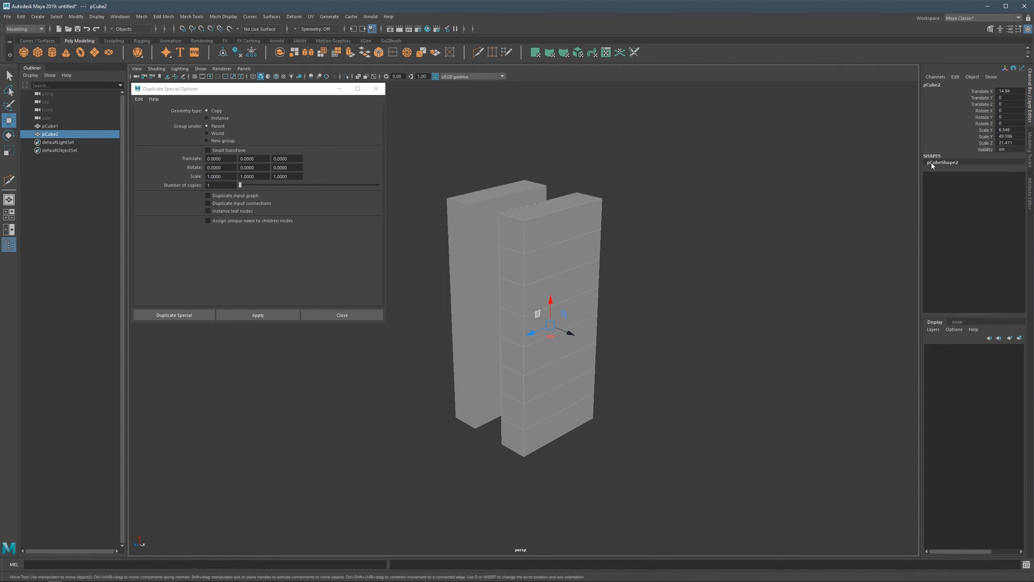
pyautogui.press('Delete')
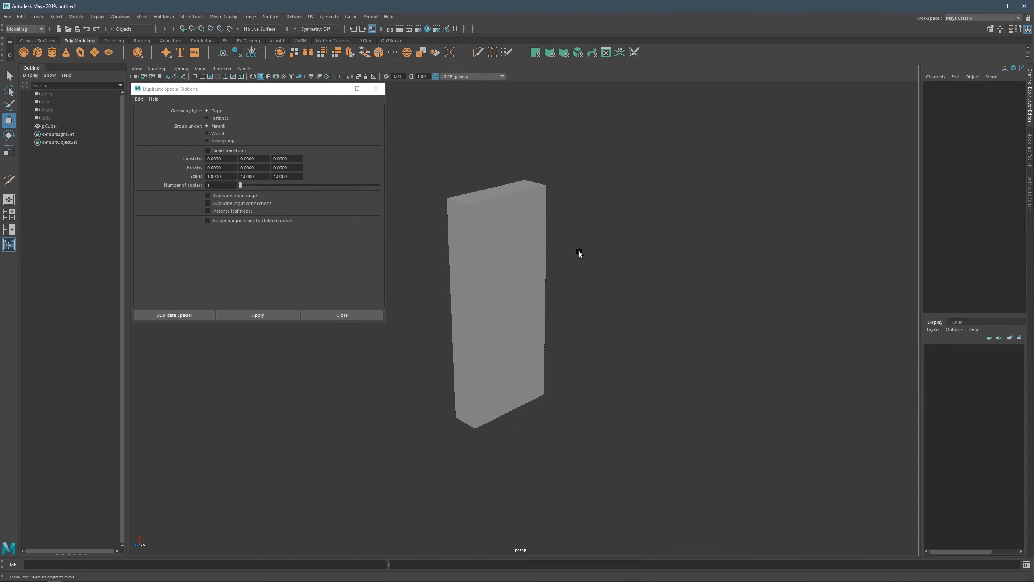
# Duplicate the original slab with Duplicate input graph enabled and move the copy about 13 units along X.
pyautogui.click(494, 220)
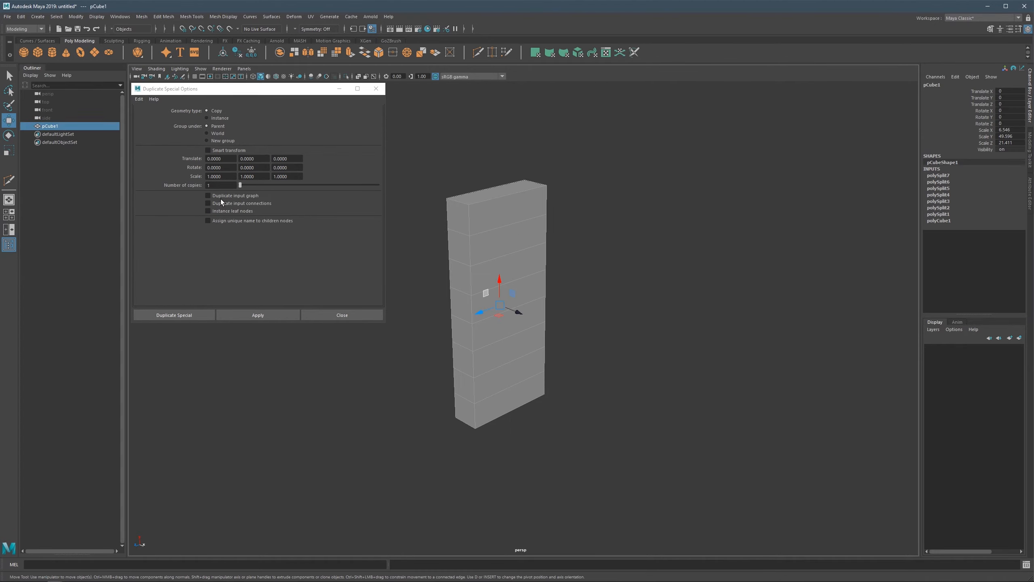
pyautogui.click(208, 195)
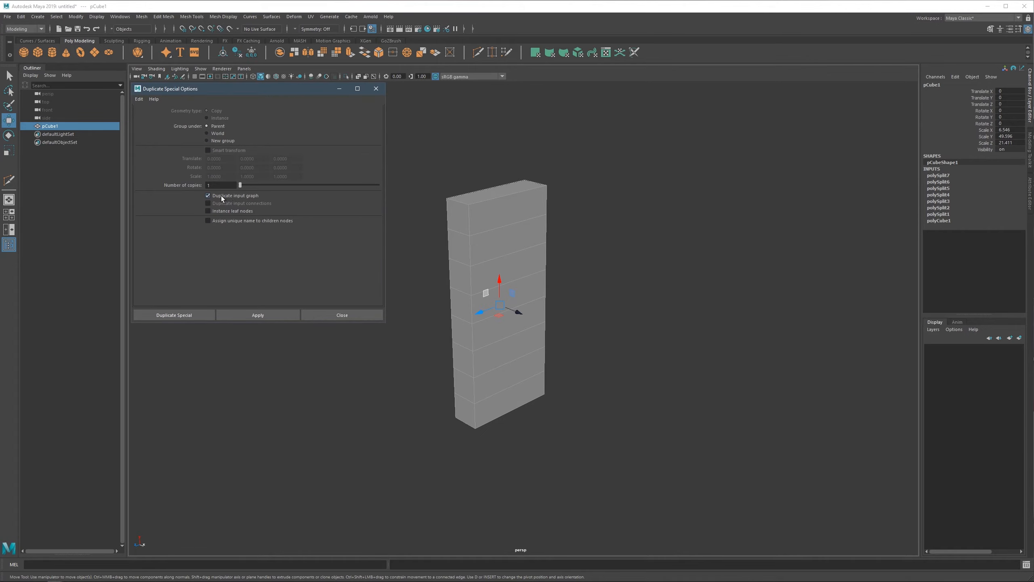
pyautogui.click(257, 315)
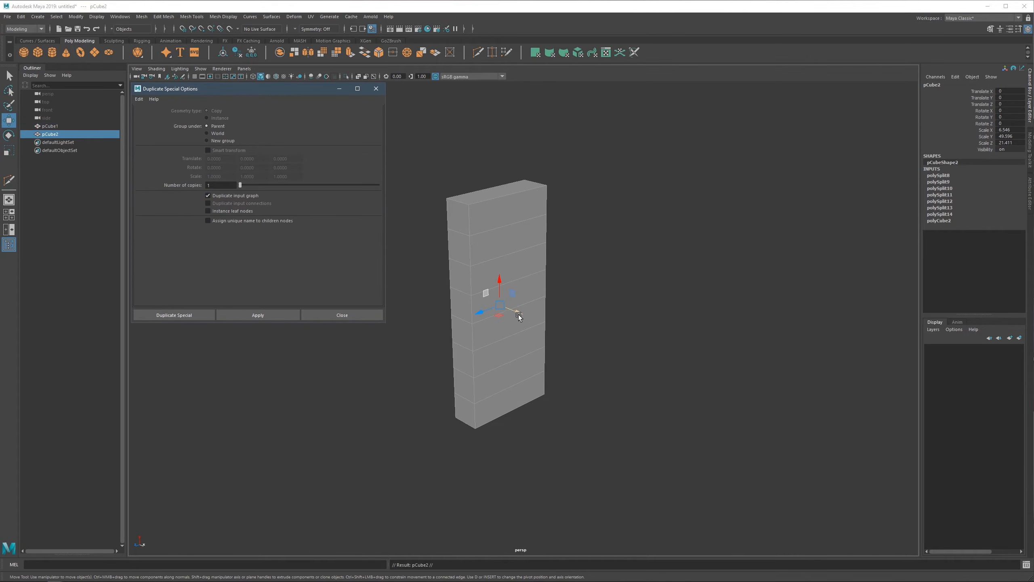
pyautogui.moveTo(520, 313); pyautogui.dragTo(561, 331)
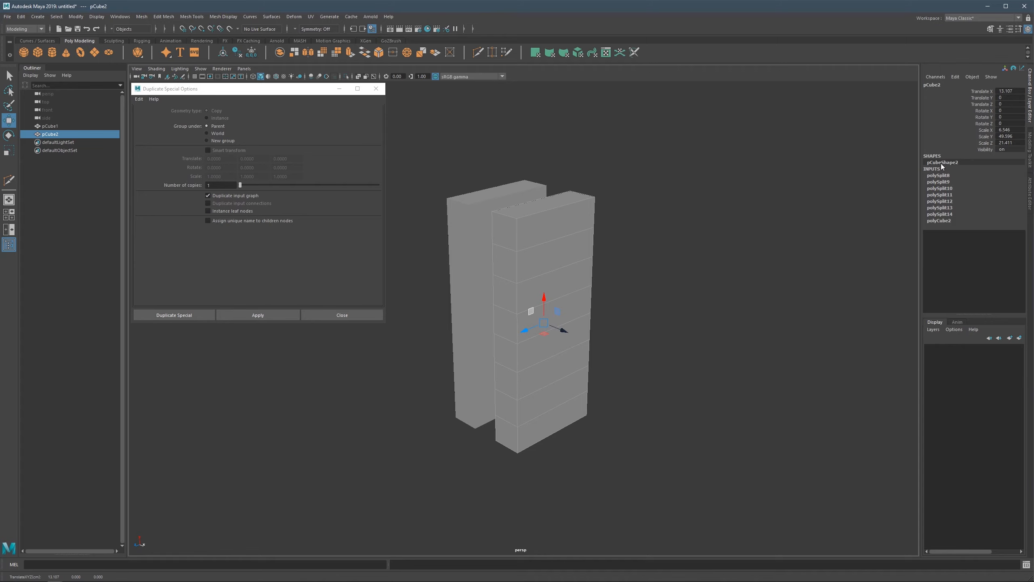
# Select the original slab to compare its input history, and undo the move and the duplication.
pyautogui.click(458, 216)
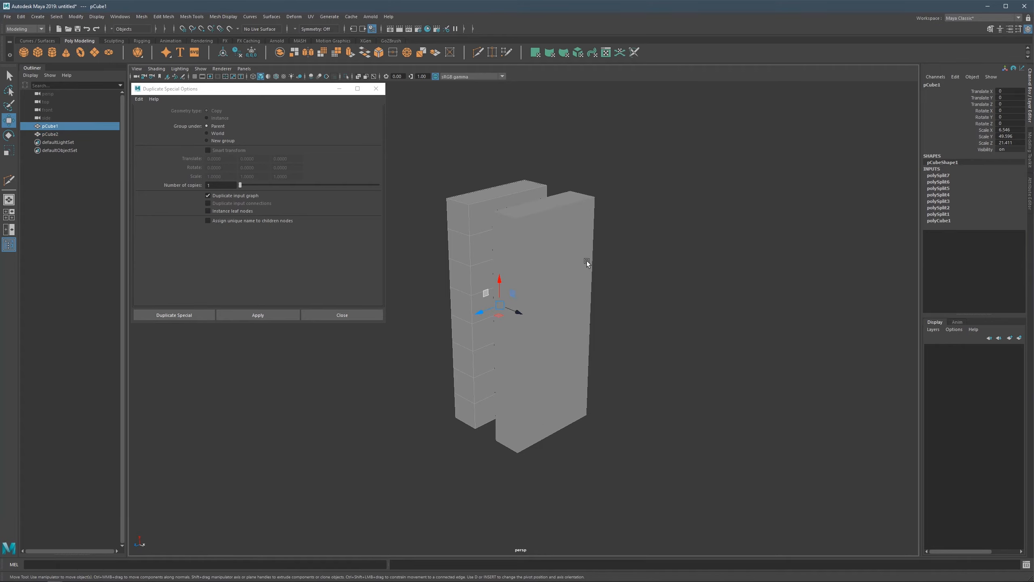
pyautogui.hotkey('ctrl', 'z')
pyautogui.hotkey('ctrl', 'z')
pyautogui.hotkey('ctrl', 'z')
pyautogui.hotkey('ctrl', 'z')
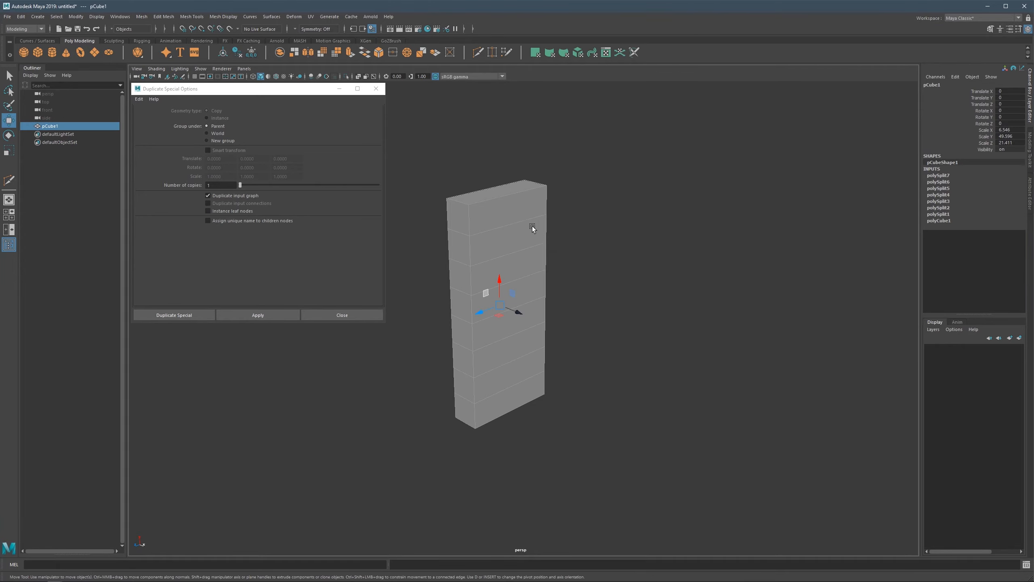
# Enable Duplicate input connections in the duplicate options and apply a nonlinear Bend deformer to the slab.
pyautogui.click(228, 202)
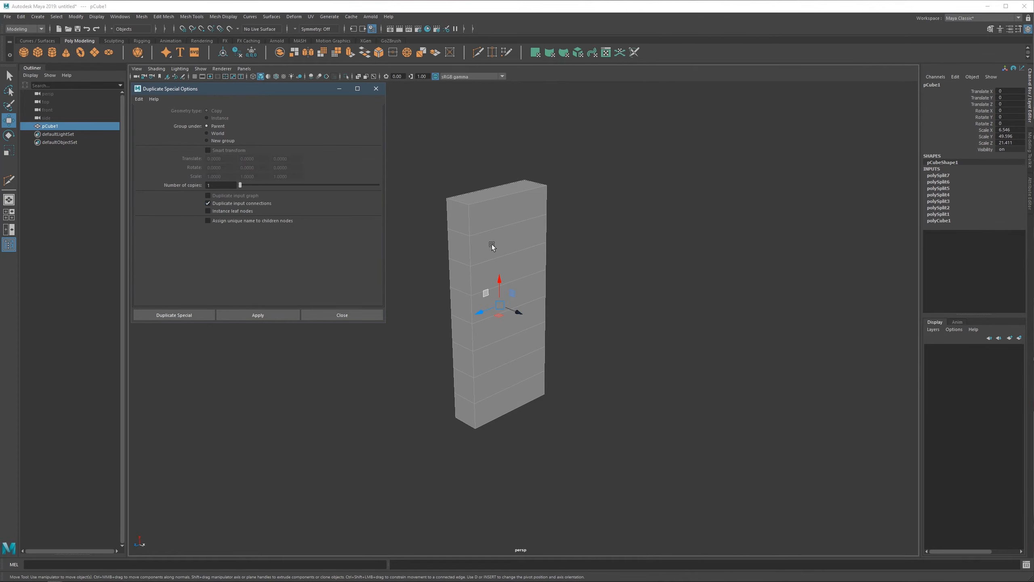
pyautogui.keyDown('alt'); pyautogui.moveTo(510, 272); pyautogui.dragTo(511, 255, button='middle'); pyautogui.keyUp('alt')
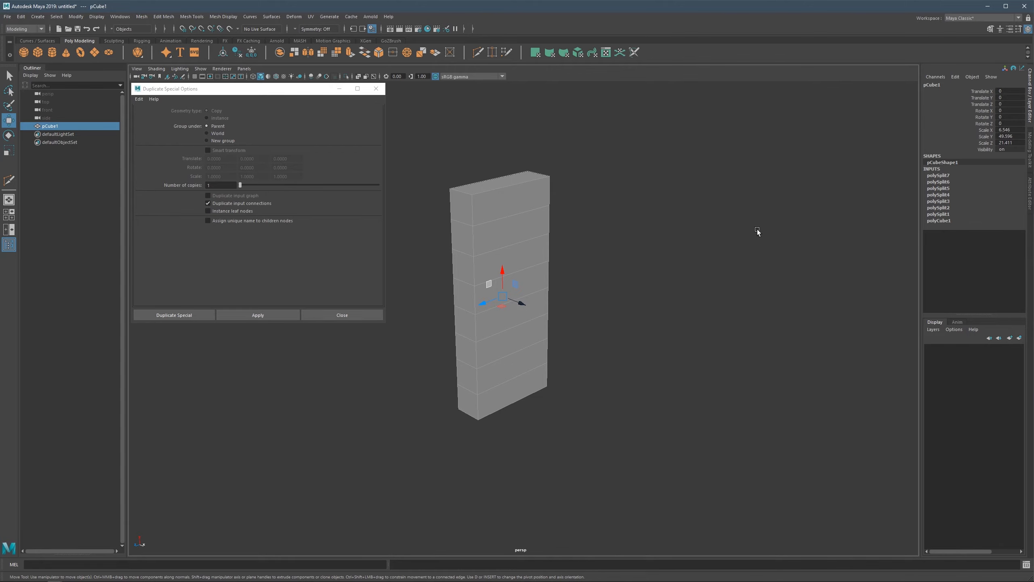
pyautogui.click(294, 16)
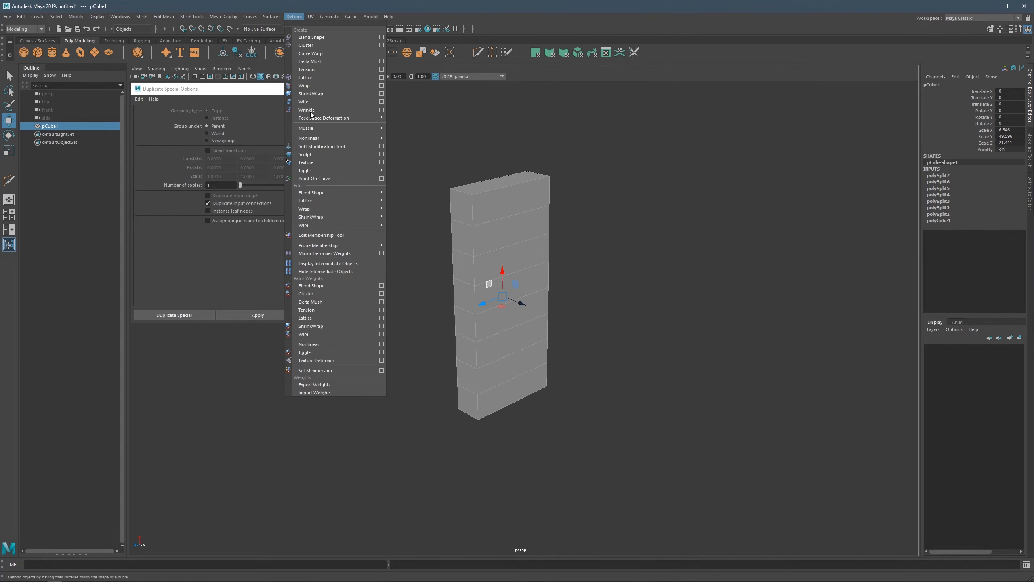
pyautogui.moveTo(330, 138)
pyautogui.click(411, 137)
pyautogui.click(419, 150)
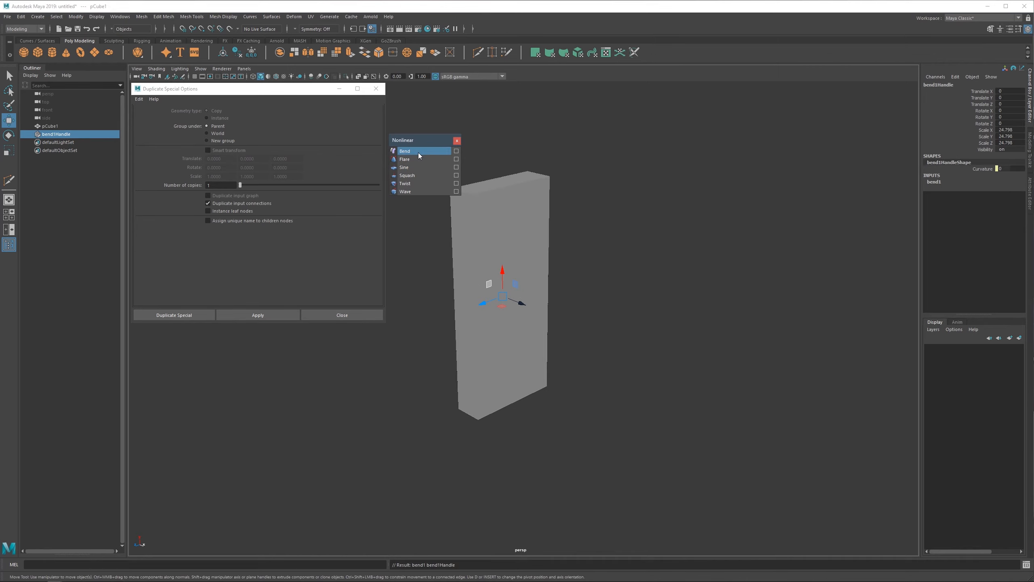
pyautogui.click(456, 139)
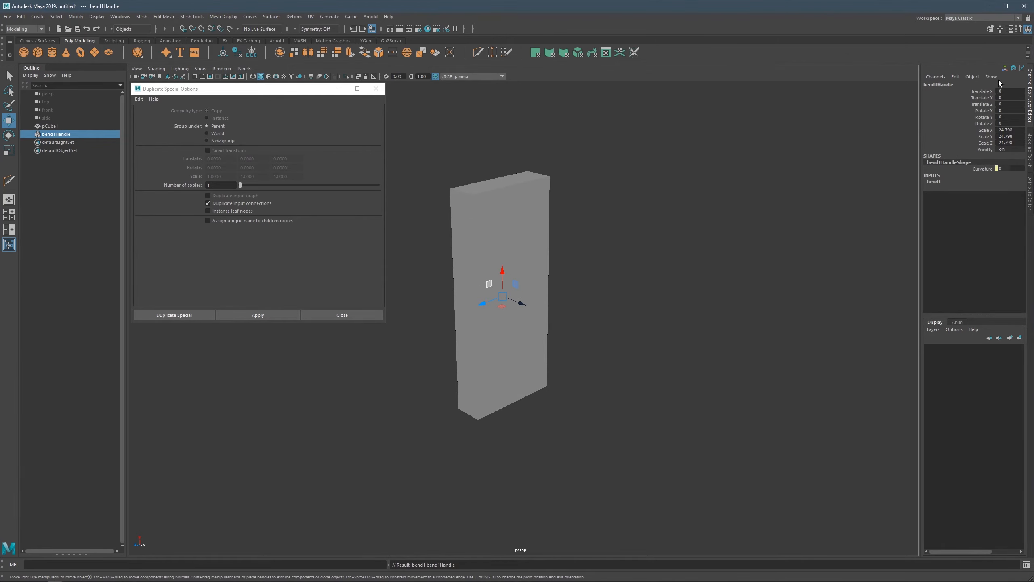
# Set the bend deformer's Curvature to about 74.2 and turn off Duplicate input connections.
pyautogui.click(1031, 196)
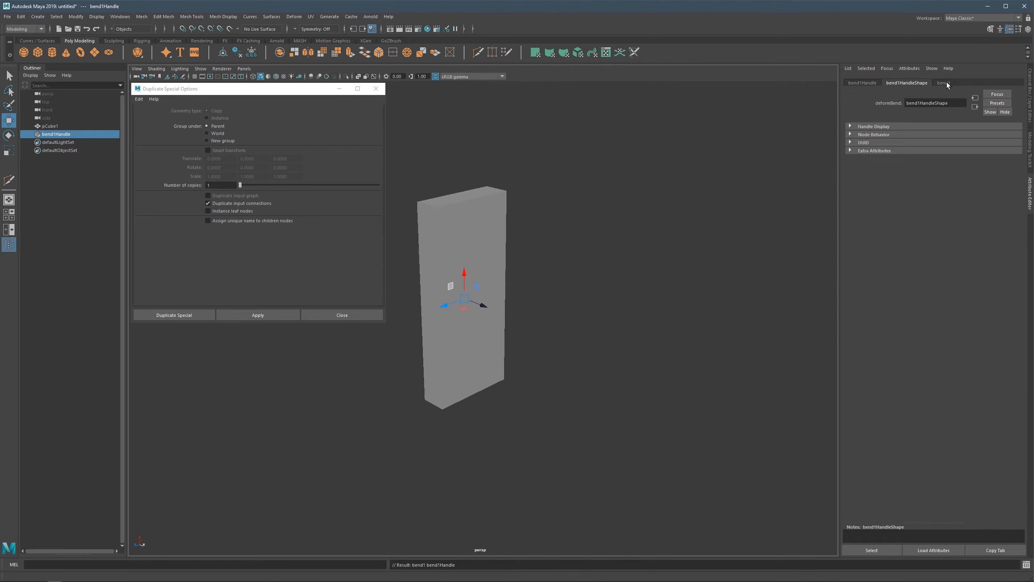
pyautogui.click(944, 82)
pyautogui.moveTo(980, 135)
pyautogui.mouseDown()
pyautogui.moveTo(969, 133)
pyautogui.moveTo(992, 121)
pyautogui.mouseUp()
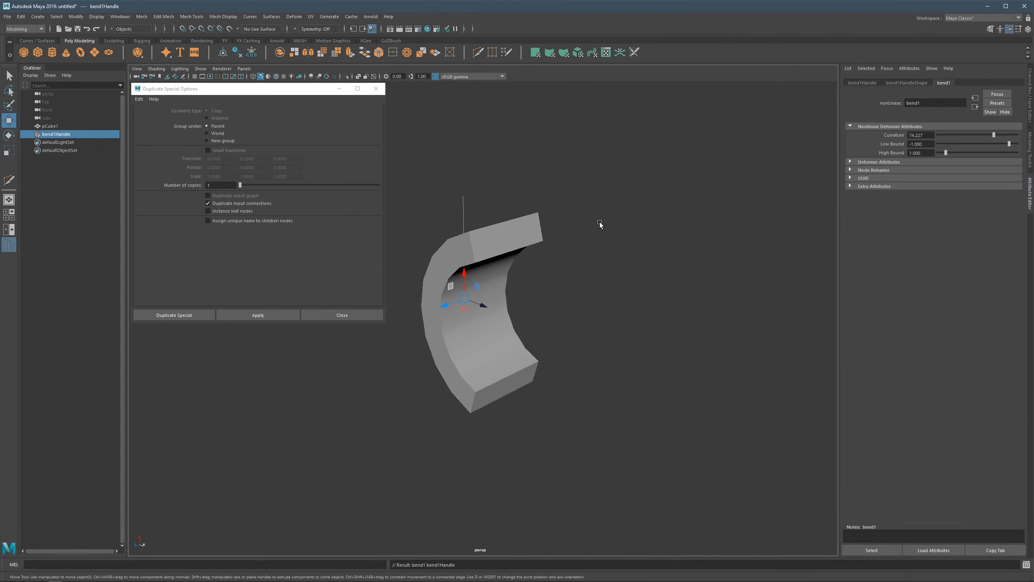
pyautogui.click(1033, 81)
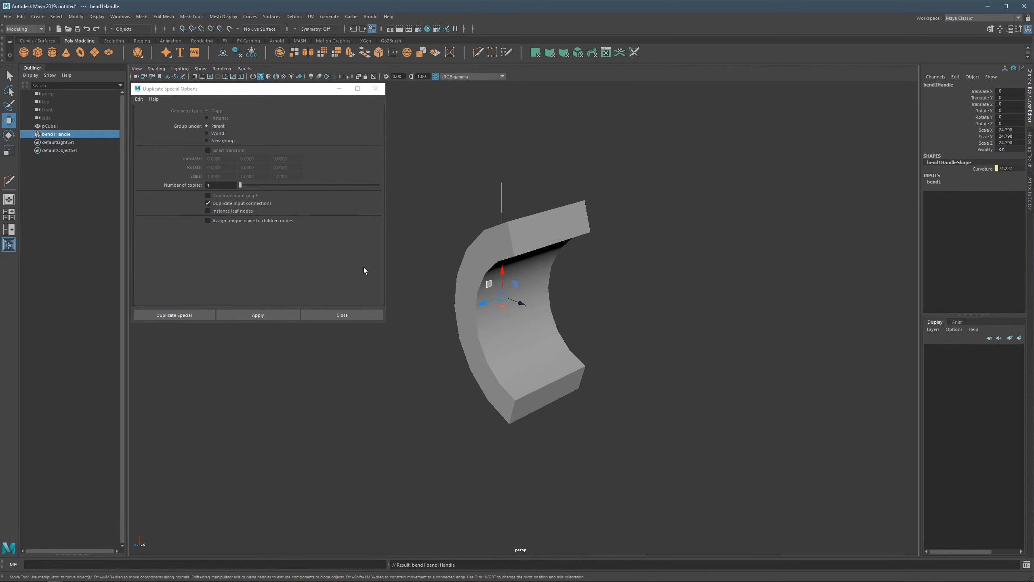
pyautogui.keyDown('alt'); pyautogui.moveTo(565, 262); pyautogui.dragTo(519, 251); pyautogui.keyUp('alt')
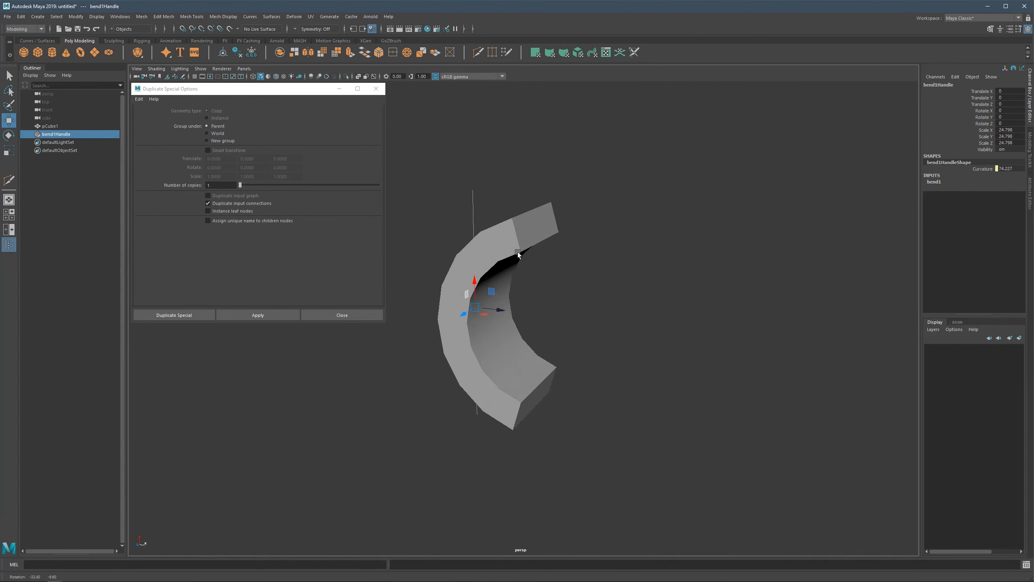
pyautogui.click(208, 204)
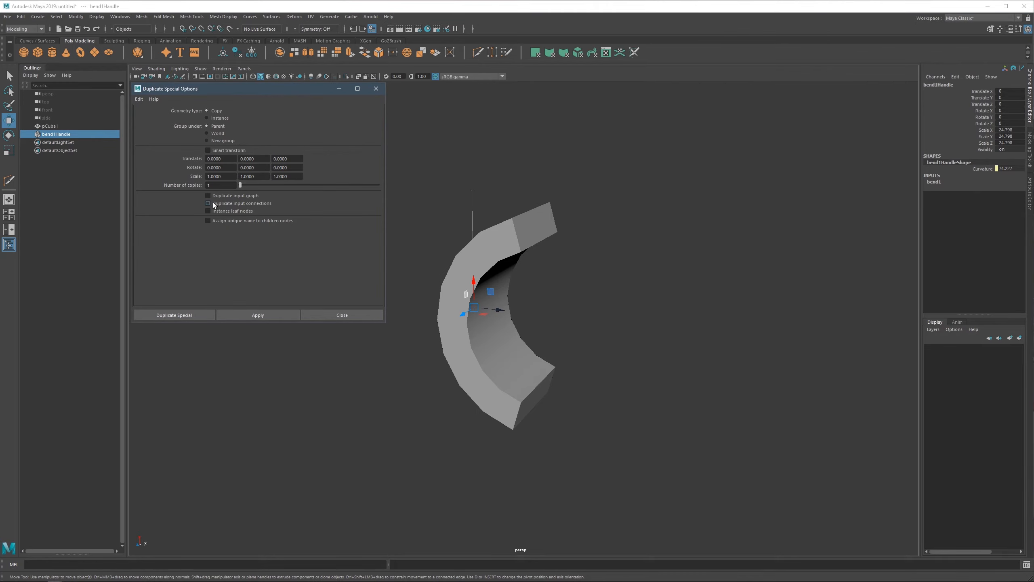
pyautogui.click(255, 320)
pyautogui.moveTo(504, 312); pyautogui.dragTo(649, 330)
pyautogui.hotkey('ctrl', 'z')
pyautogui.hotkey('ctrl', 'z')
pyautogui.hotkey('ctrl', 'z')
pyautogui.hotkey('ctrl', 'z')
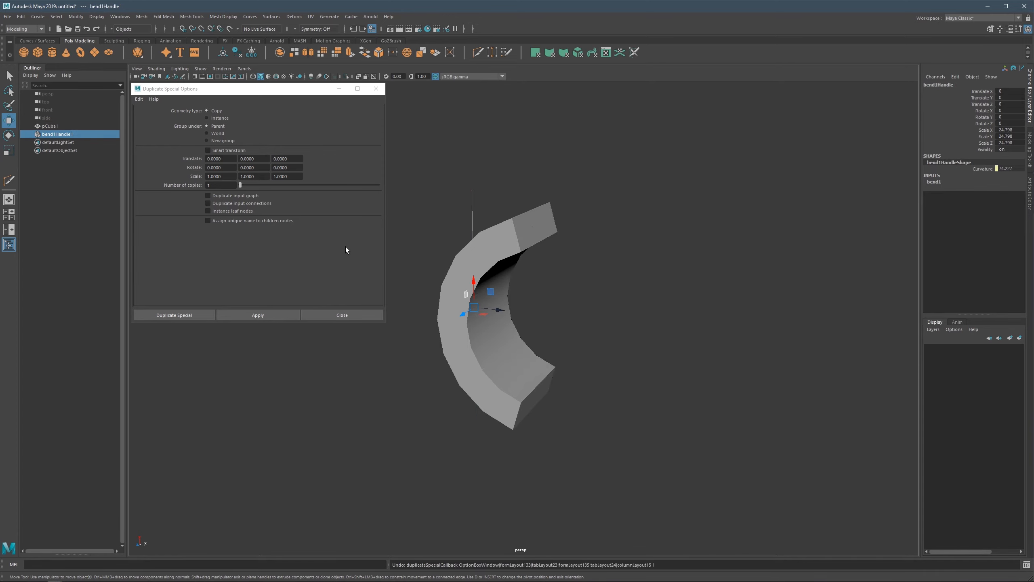
# Duplicate the bent slab without input connections, move the copy aside along X, and shift an edge at its upper end.
pyautogui.click(544, 229)
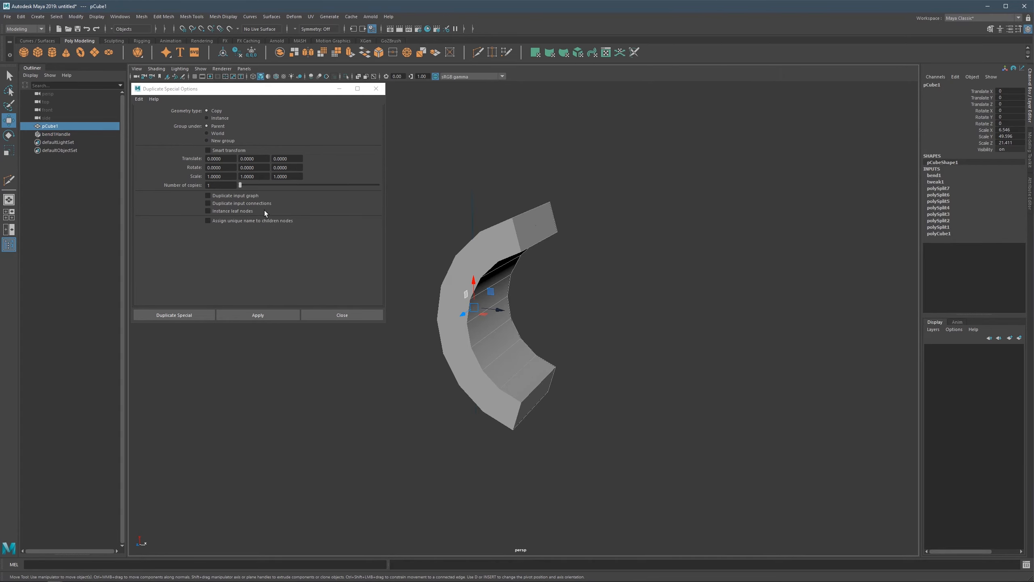
pyautogui.click(257, 316)
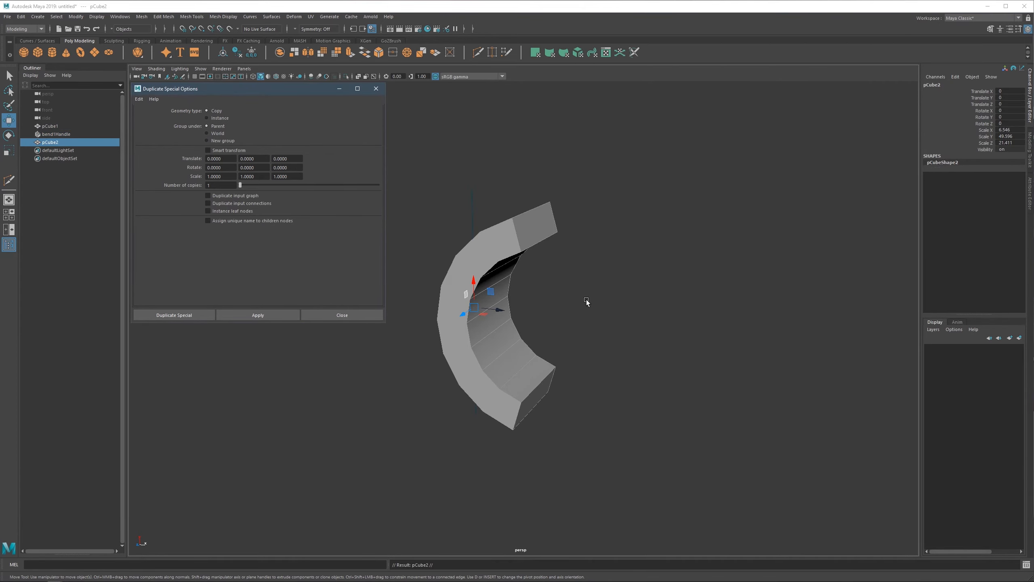
pyautogui.moveTo(499, 309); pyautogui.dragTo(611, 302)
pyautogui.moveTo(648, 223); pyautogui.dragTo(649, 202, button='right')
pyautogui.click(656, 250)
pyautogui.moveTo(672, 254); pyautogui.dragTo(647, 243)
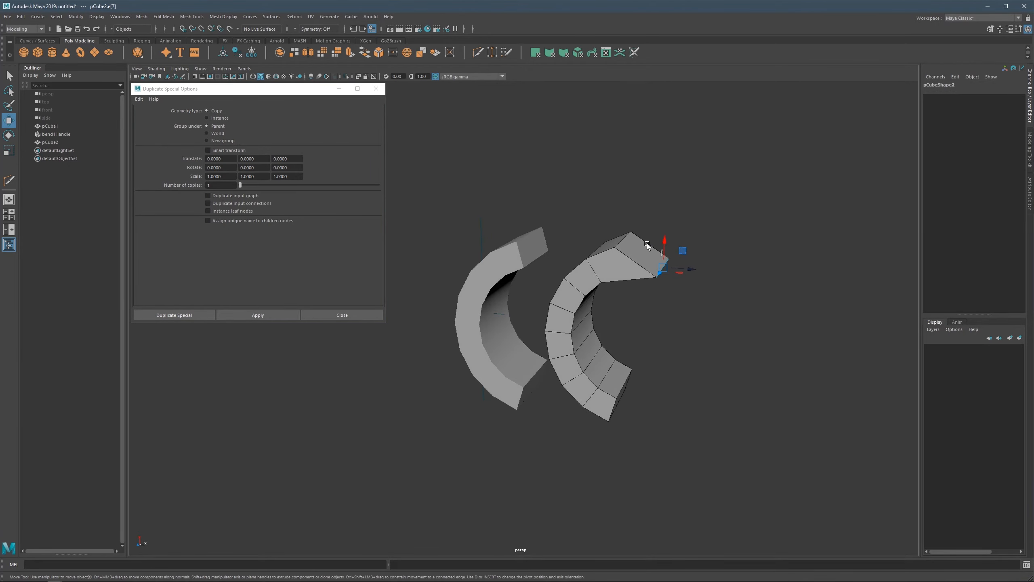
# Select the original bent slab to check its input history, and delete the edited copy.
pyautogui.click(537, 252)
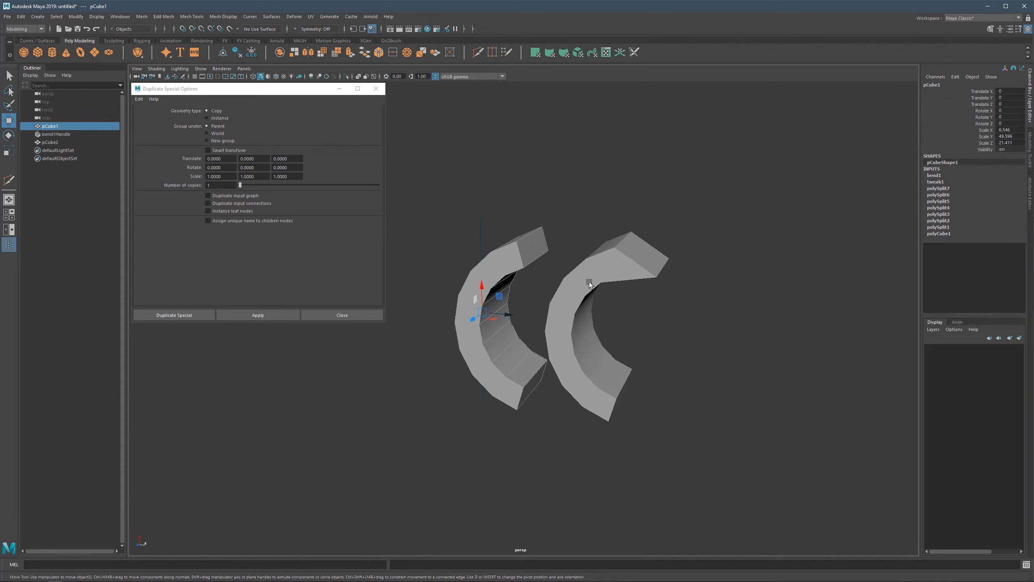
pyautogui.click(619, 269)
pyautogui.press('Delete')
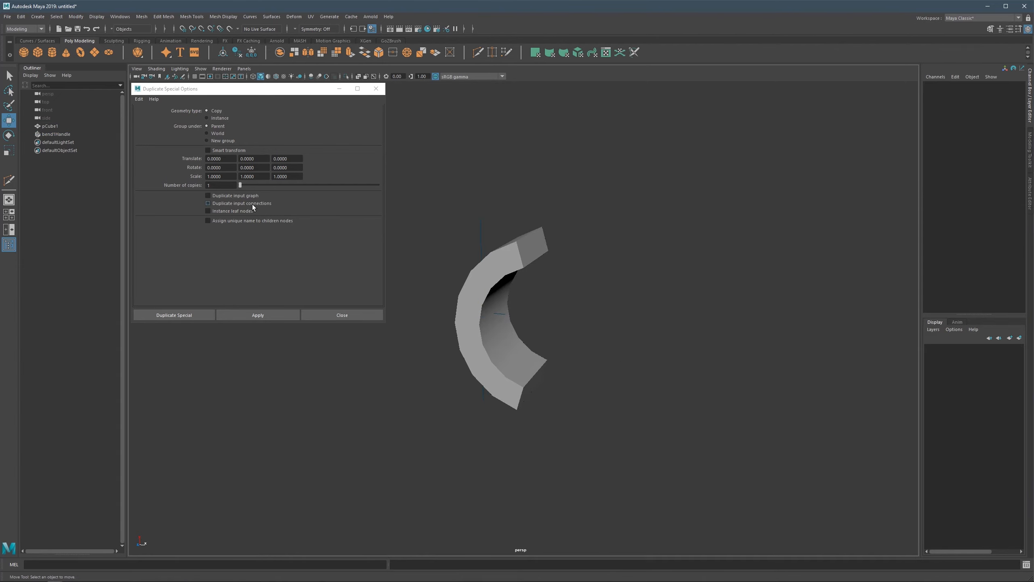
# Duplicate the bent slab with Duplicate input connections enabled and move the copy about 34.6 units along X.
pyautogui.click(208, 203)
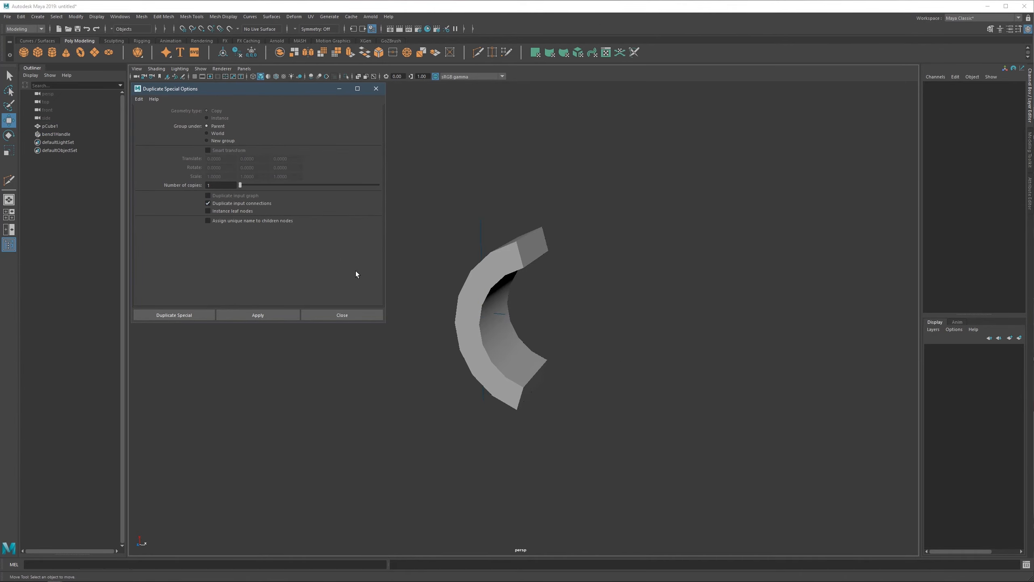
pyautogui.click(271, 314)
pyautogui.click(526, 261)
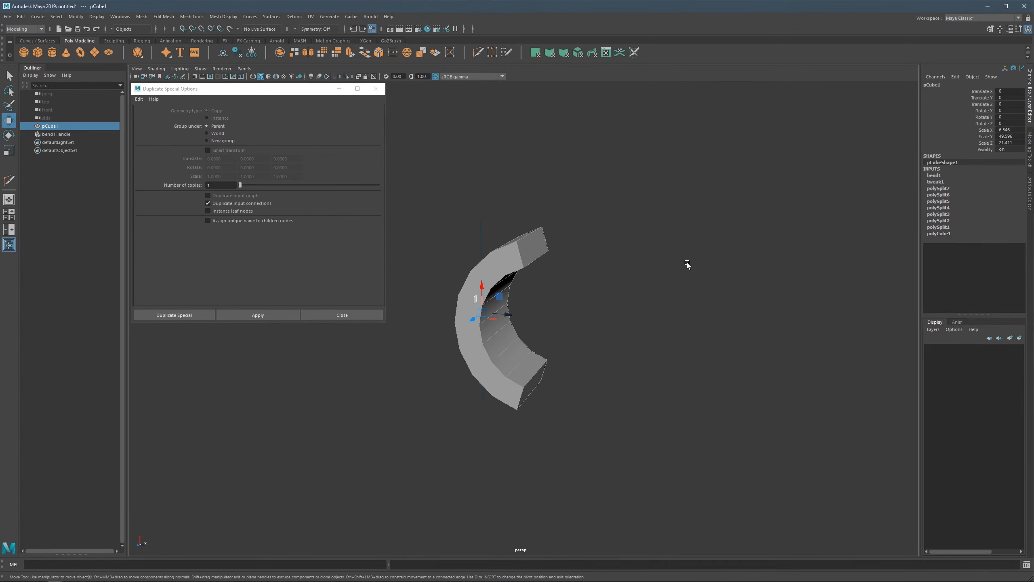
pyautogui.click(270, 316)
pyautogui.moveTo(511, 316); pyautogui.dragTo(639, 333)
# Try moving the copy's upper end face and one of its edges, undoing each move.
pyautogui.moveTo(674, 286); pyautogui.dragTo(675, 310, button='right')
pyautogui.click(669, 255)
pyautogui.moveTo(692, 239); pyautogui.dragTo(699, 269)
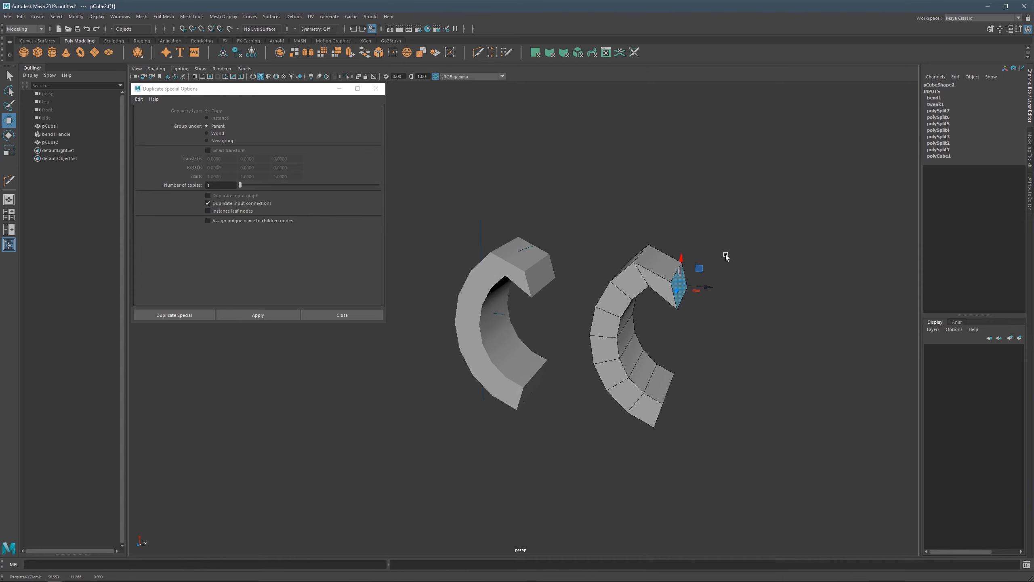
pyautogui.hotkey('ctrl', 'z')
pyautogui.press('F10')
pyautogui.click(687, 270)
pyautogui.moveTo(702, 269); pyautogui.dragTo(727, 269, button='middle')
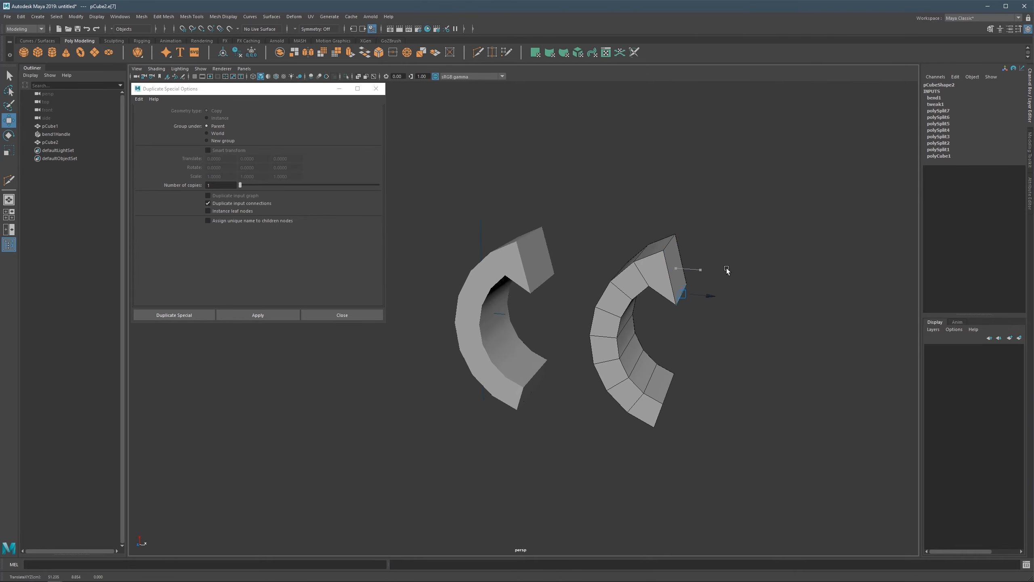
pyautogui.hotkey('ctrl', 'z')
# Try moving the side face near the copy's upper end, undo the move, and return to object mode.
pyautogui.click(656, 274)
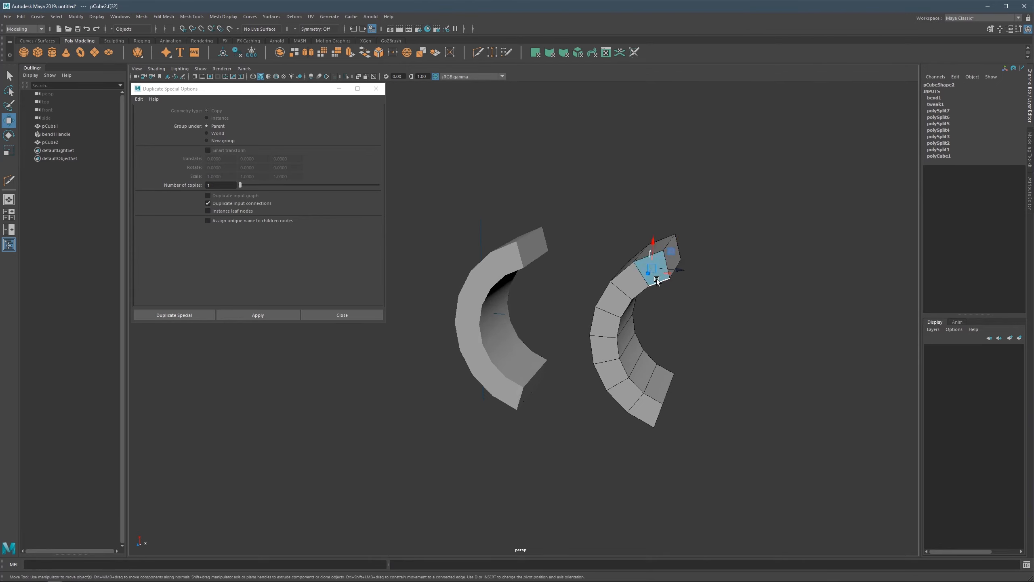
pyautogui.moveTo(648, 274); pyautogui.dragTo(638, 286)
pyautogui.keyDown('alt'); pyautogui.moveTo(589, 263); pyautogui.dragTo(588, 278); pyautogui.keyUp('alt')
pyautogui.hotkey('ctrl', 'z')
pyautogui.keyDown('alt'); pyautogui.moveTo(636, 275); pyautogui.dragTo(607, 253, button='middle'); pyautogui.keyUp('alt')
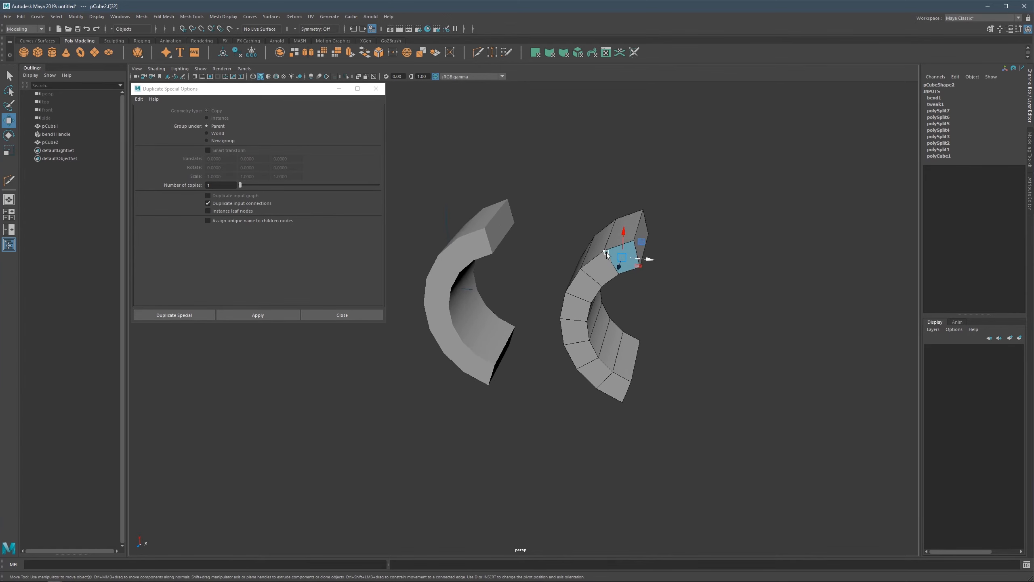
pyautogui.press('F8')
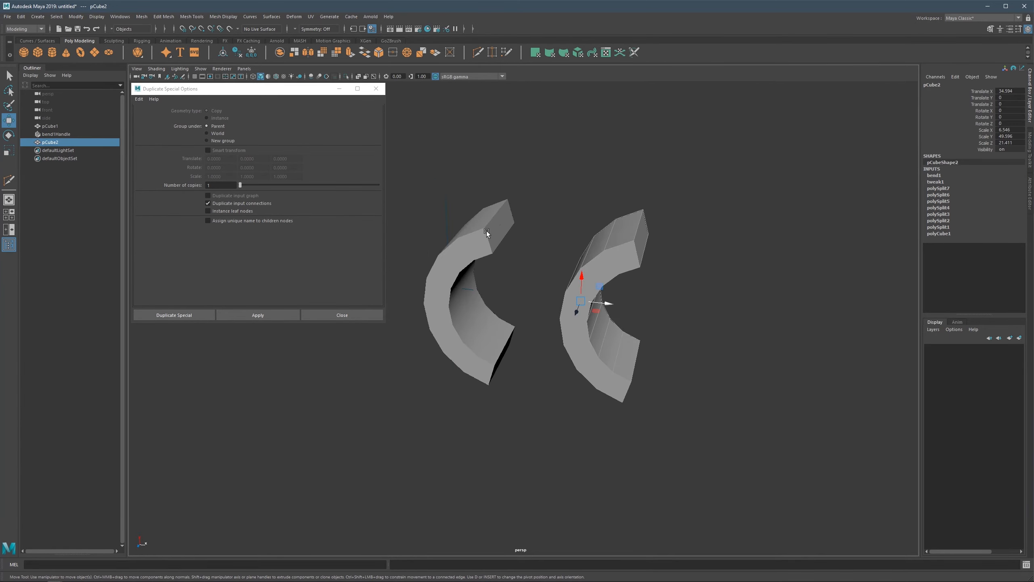
# Select the original and the connected copy in turn to compare their input history, and undo a trial deletion of the copy.
pyautogui.keyDown('alt'); pyautogui.moveTo(487, 236); pyautogui.dragTo(509, 236, button='middle'); pyautogui.keyUp('alt')
pyautogui.click(509, 236)
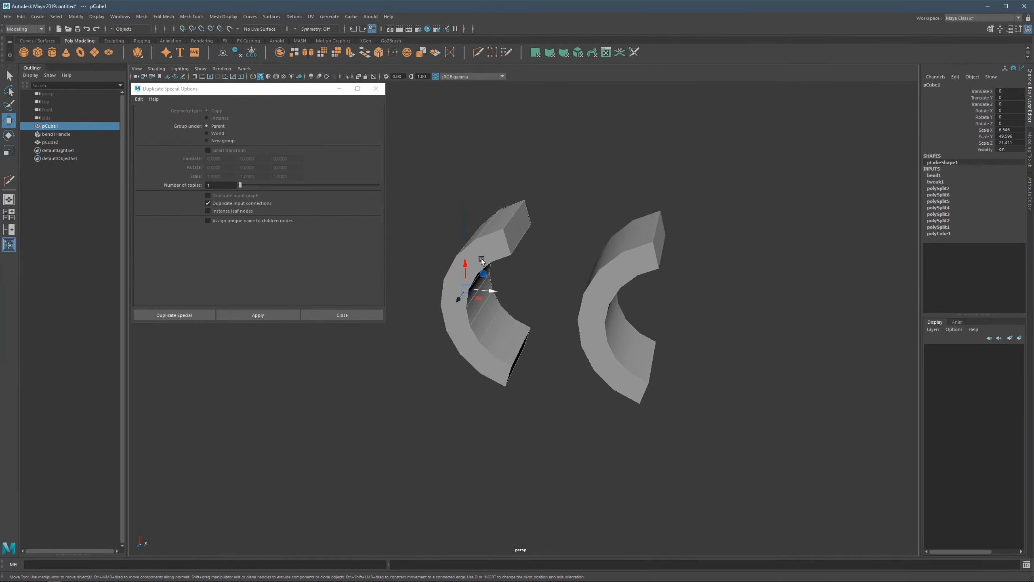
pyautogui.click(625, 276)
pyautogui.press('Delete')
pyautogui.hotkey('ctrl', 'z')
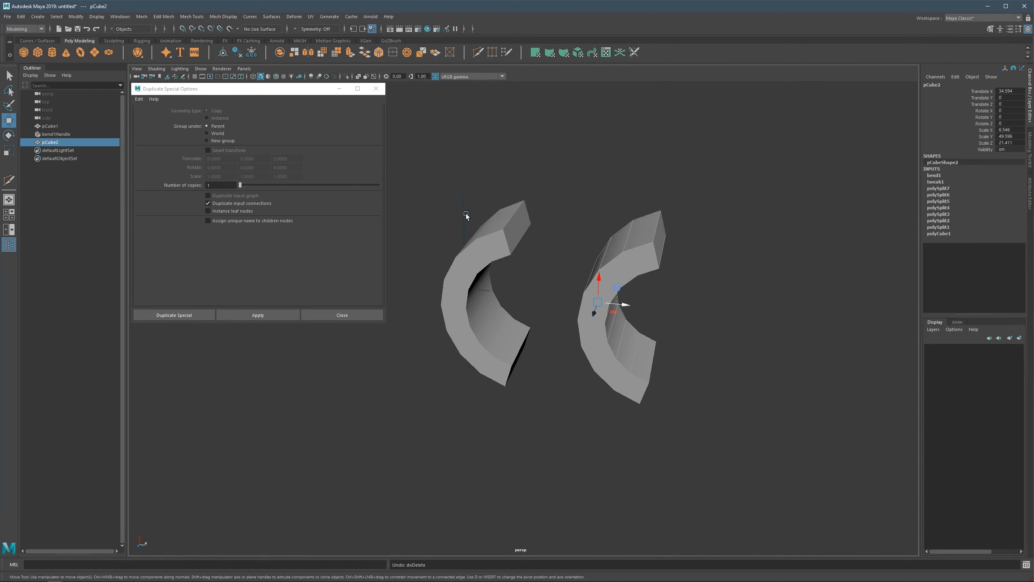
# Select the bend handle and set the bend deformer's Curvature to about 70.5.
pyautogui.click(464, 210)
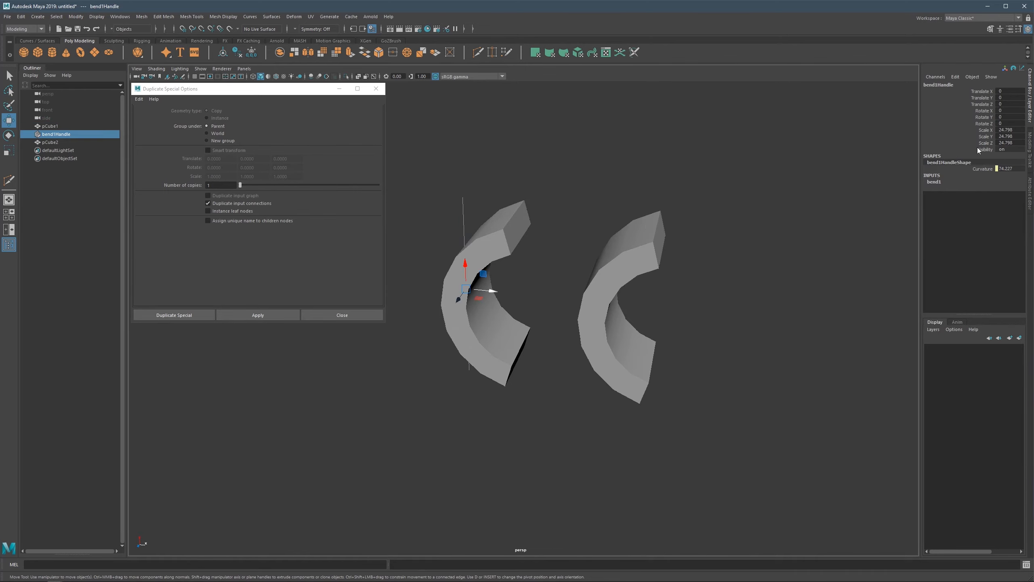
pyautogui.click(1031, 197)
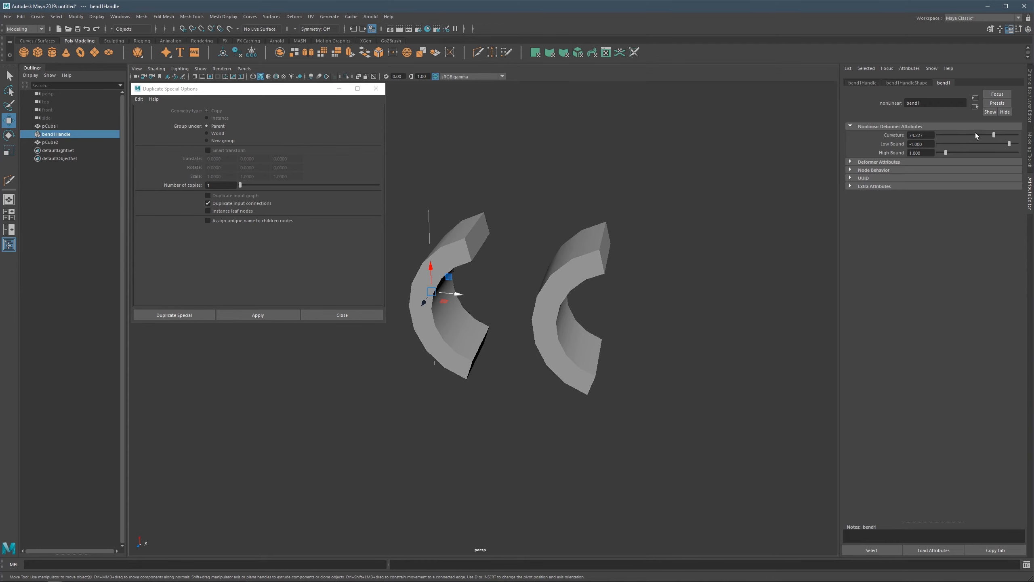
pyautogui.moveTo(994, 135); pyautogui.dragTo(992, 136)
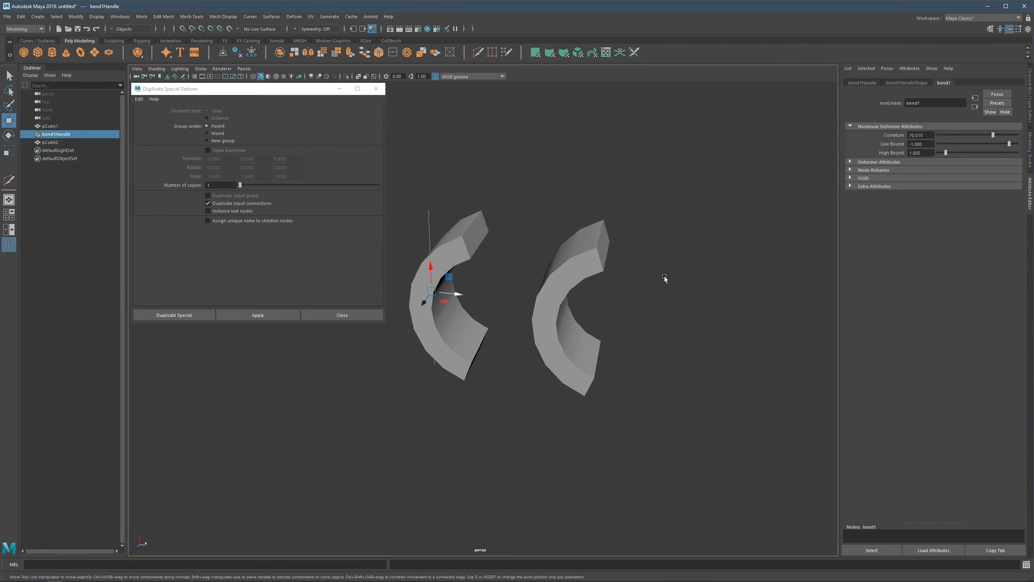
# Delete both the copied and the original bent slab, and turn off Duplicate input connections.
pyautogui.click(566, 265)
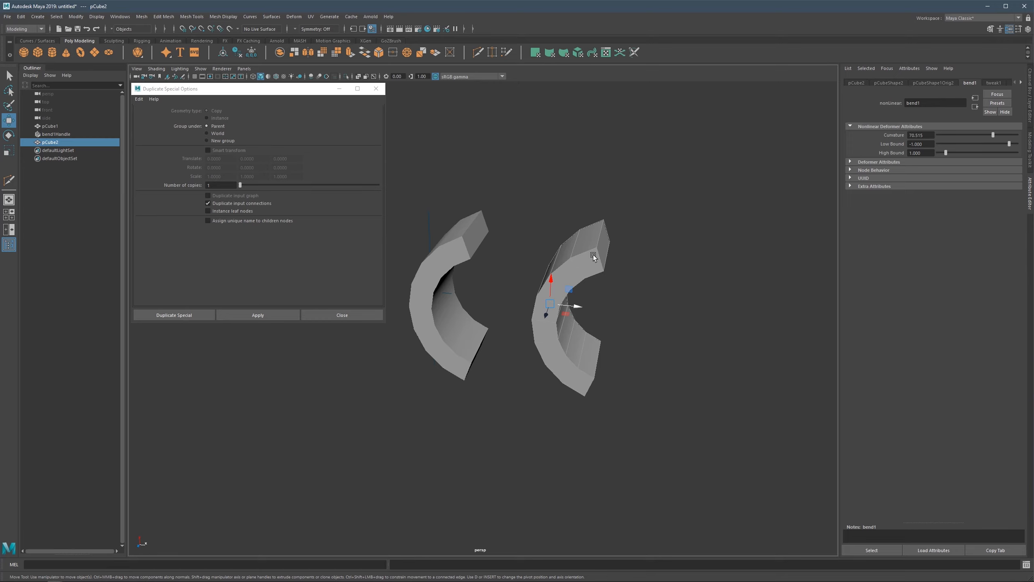
pyautogui.press('Delete')
pyautogui.keyDown('alt'); pyautogui.moveTo(488, 235); pyautogui.dragTo(557, 224, button='middle'); pyautogui.keyUp('alt')
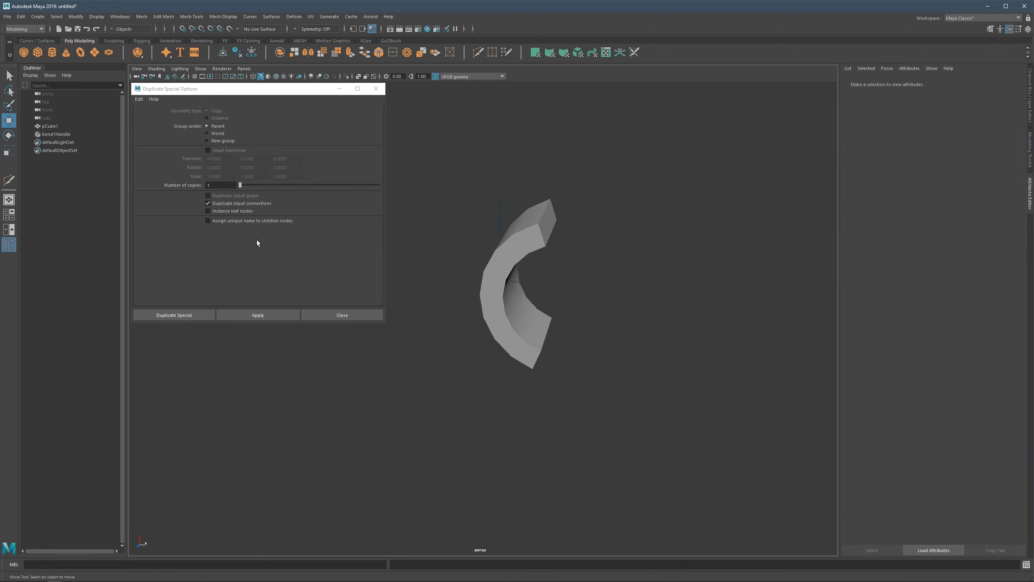
pyautogui.click(223, 204)
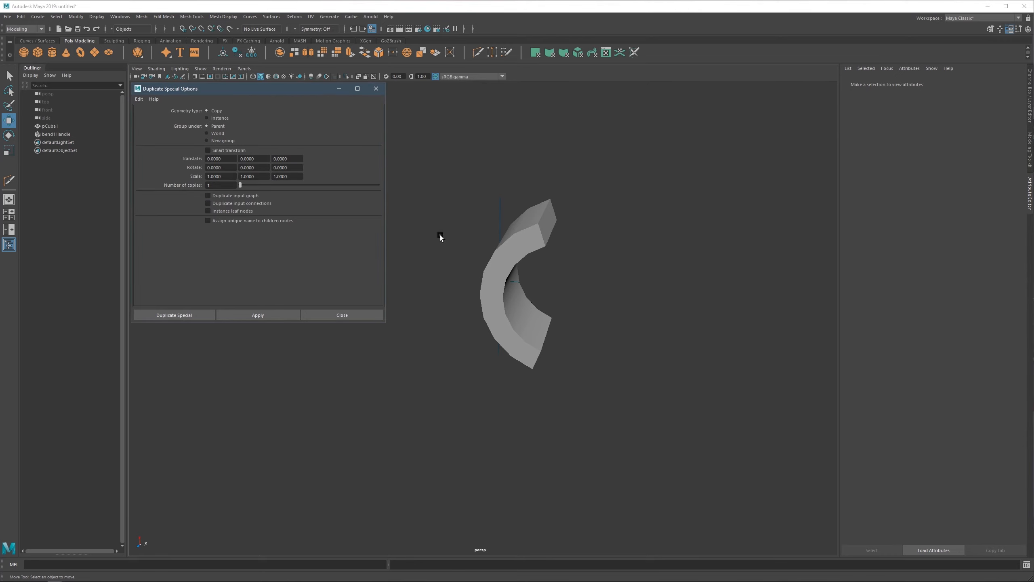
pyautogui.click(531, 252)
pyautogui.press('Delete')
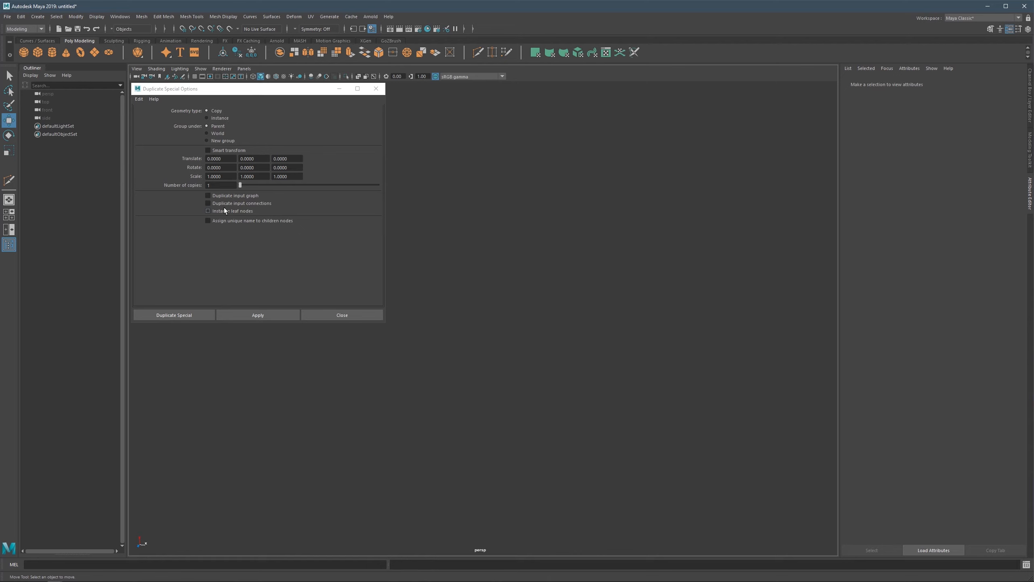
# Create a new polygon cube, show the viewport grid, and scale the cube up uniformly.
pyautogui.keyDown('shift'); pyautogui.moveTo(529, 223); pyautogui.dragTo(531, 246, button='right'); pyautogui.keyUp('shift')
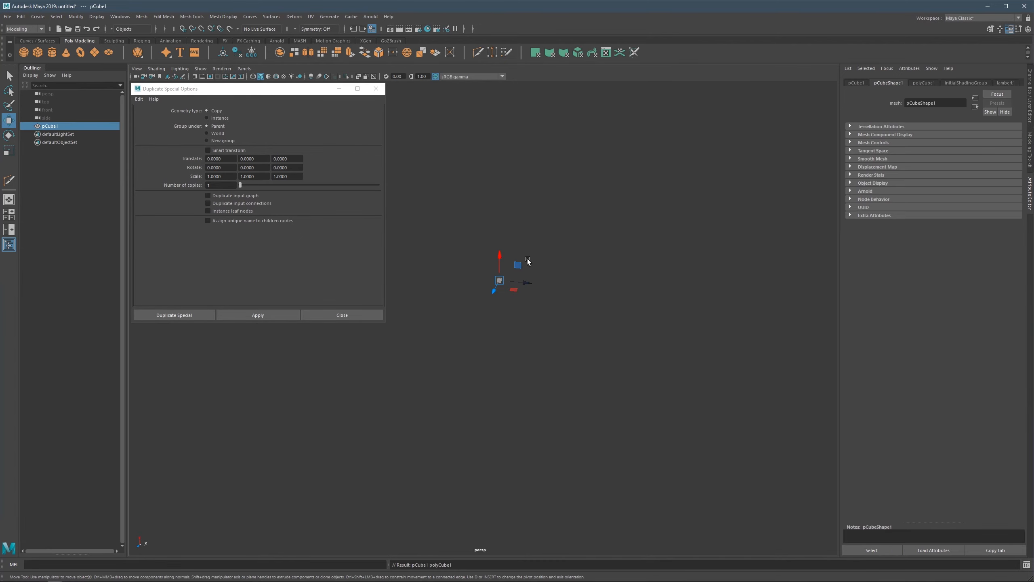
pyautogui.click(195, 77)
pyautogui.press('r')
pyautogui.moveTo(503, 274); pyautogui.dragTo(571, 256)
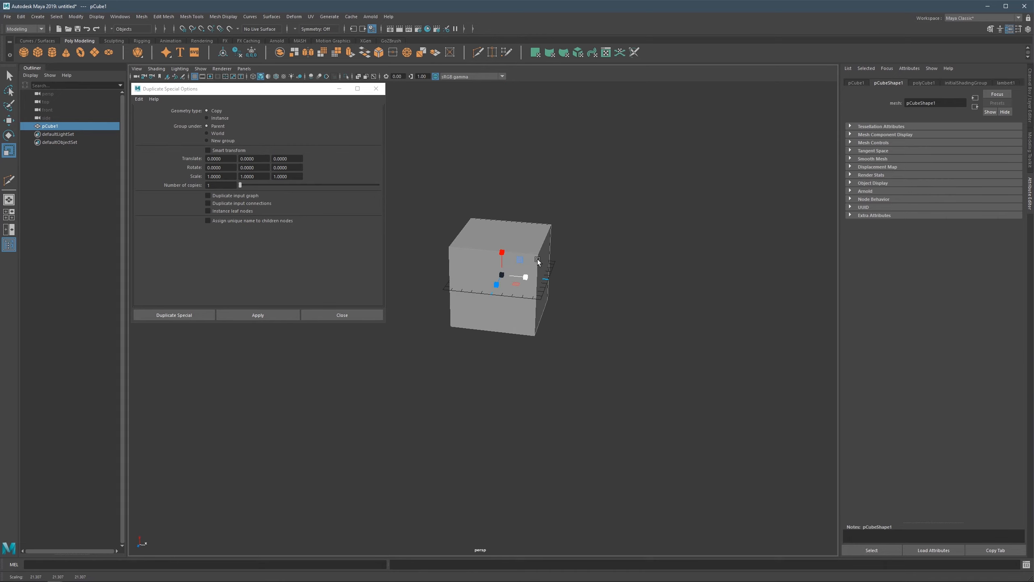
pyautogui.scroll(4, 533, 256)
pyautogui.keyDown('alt'); pyautogui.moveTo(530, 254); pyautogui.dragTo(542, 301, button='middle'); pyautogui.keyUp('alt')
pyautogui.scroll(3, 533, 295)
pyautogui.keyDown('alt'); pyautogui.moveTo(544, 286); pyautogui.dragTo(534, 268); pyautogui.keyUp('alt')
pyautogui.keyDown('alt'); pyautogui.moveTo(533, 265); pyautogui.dragTo(526, 236, button='middle'); pyautogui.keyUp('alt')
pyautogui.keyDown('alt'); pyautogui.moveTo(526, 238); pyautogui.dragTo(513, 231); pyautogui.keyUp('alt')
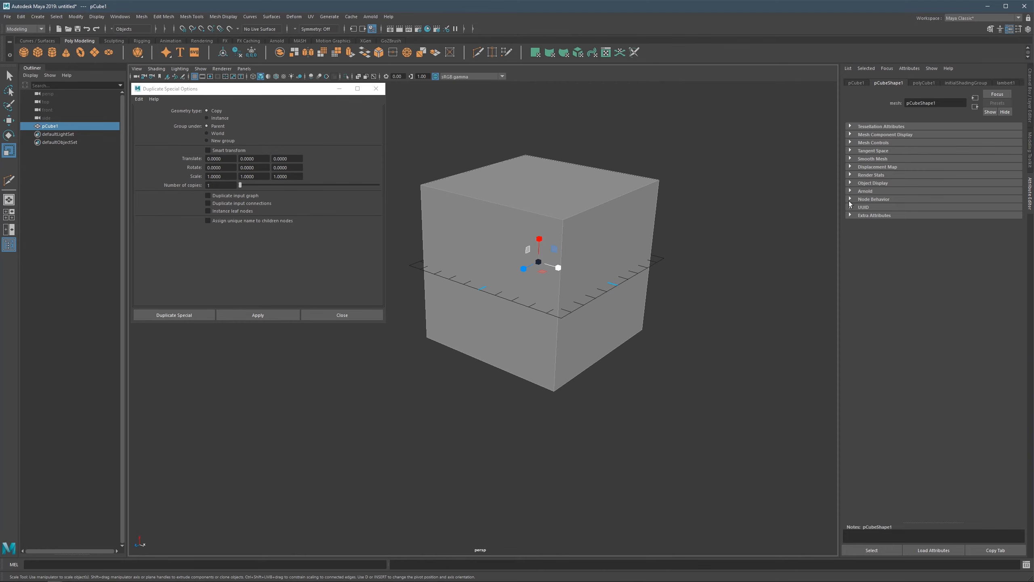
# Hide the Attribute Editor and duplicate the cube straight down along Y, placing the copy just below the original.
pyautogui.click(1030, 193)
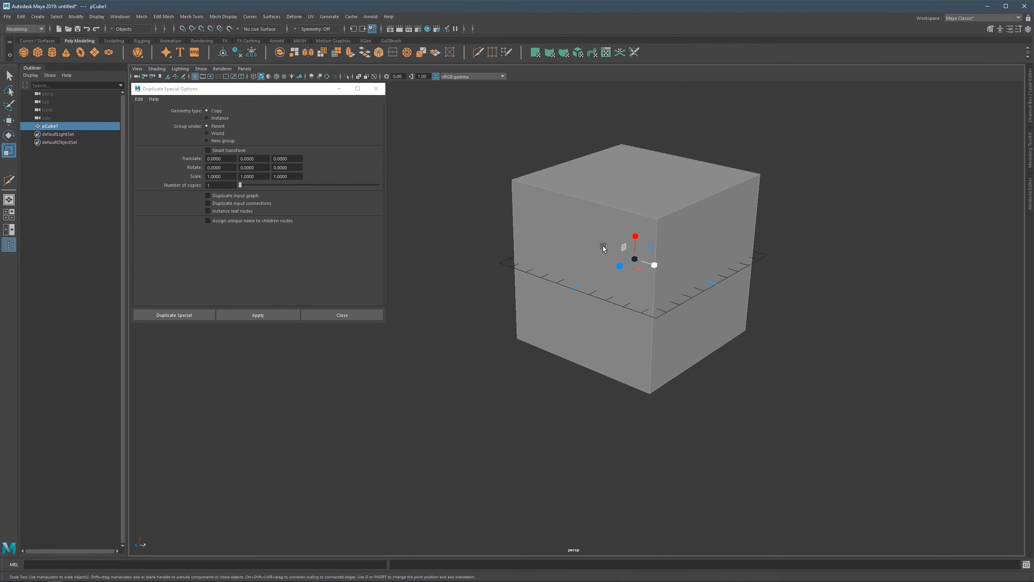
pyautogui.click(217, 90)
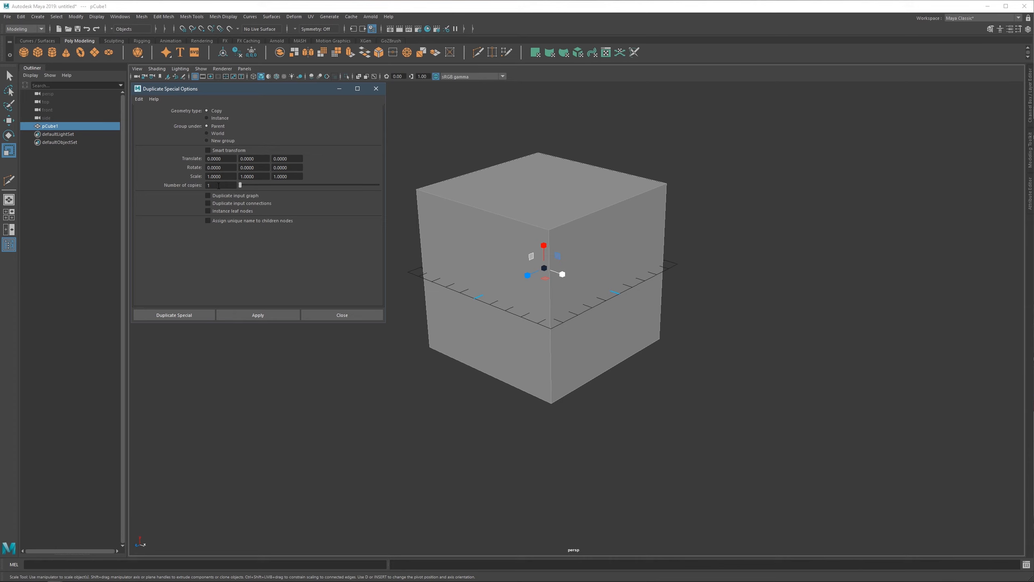
pyautogui.scroll(-2, 547, 241)
pyautogui.keyDown('alt'); pyautogui.moveTo(555, 242); pyautogui.dragTo(567, 206, button='middle'); pyautogui.keyUp('alt')
pyautogui.press('w')
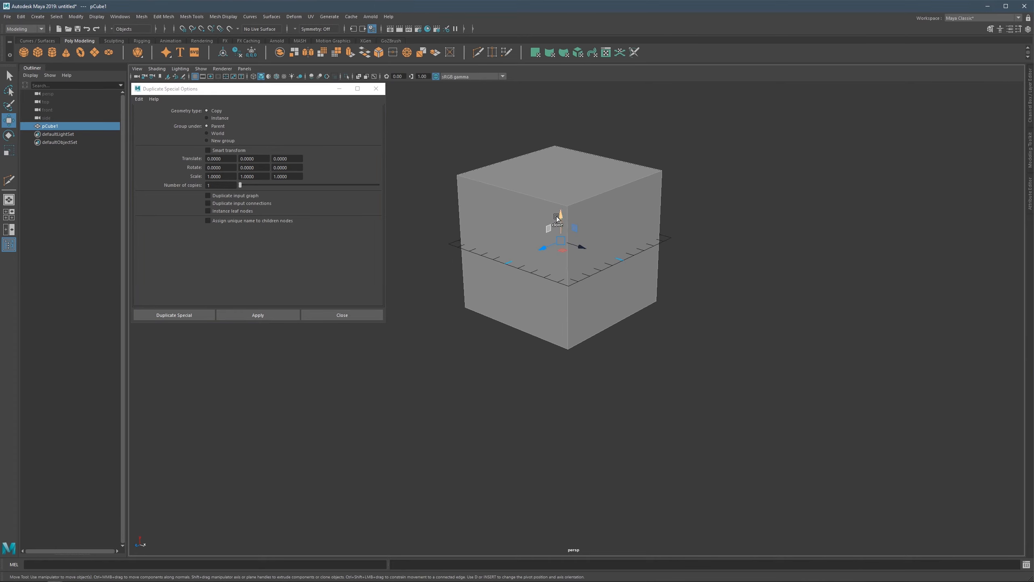
pyautogui.moveTo(556, 219)
pyautogui.keyDown('shift'); pyautogui.mouseDown()
pyautogui.moveTo(566, 418)
pyautogui.moveTo(570, 365)
pyautogui.mouseUp(); pyautogui.keyUp('shift')
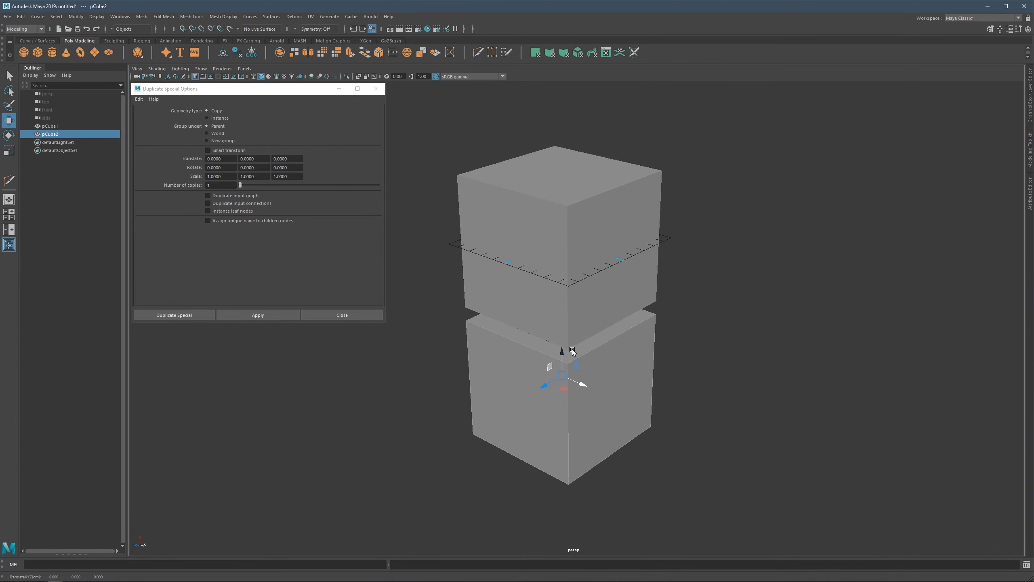
pyautogui.scroll(-3, 578, 367)
# Rename the upper cube as Parent_1 in the Outliner.
pyautogui.click(612, 205)
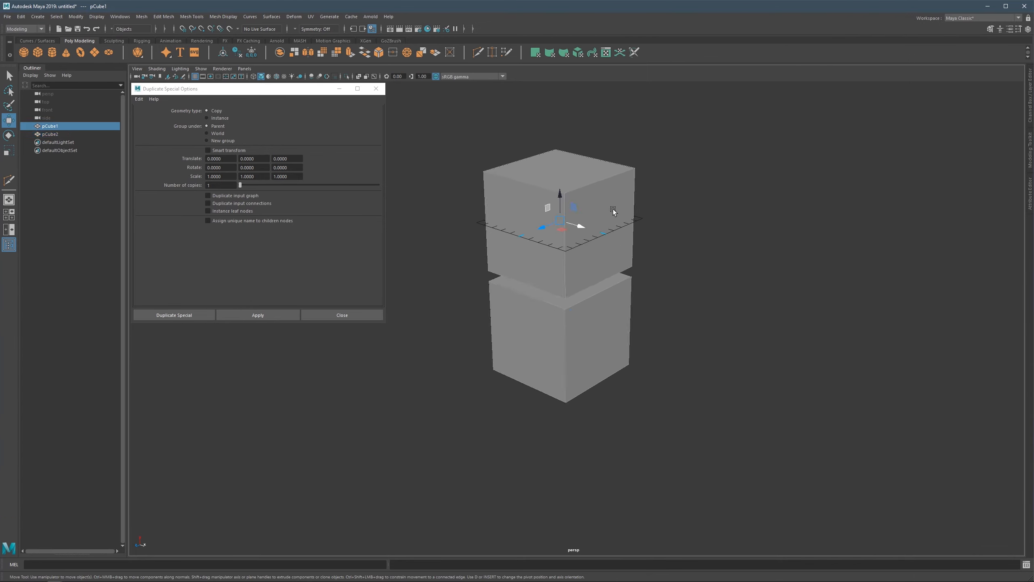
pyautogui.click(57, 134)
pyautogui.click(65, 127)
pyautogui.doubleClick(64, 126)
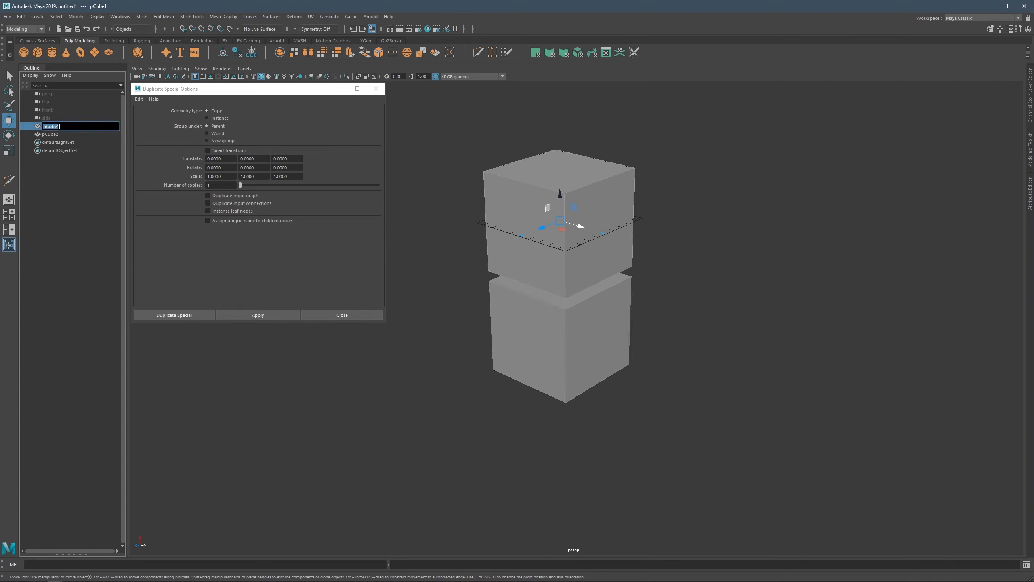
pyautogui.write('Parent_1')
pyautogui.press('Return')
pyautogui.press('Escape')
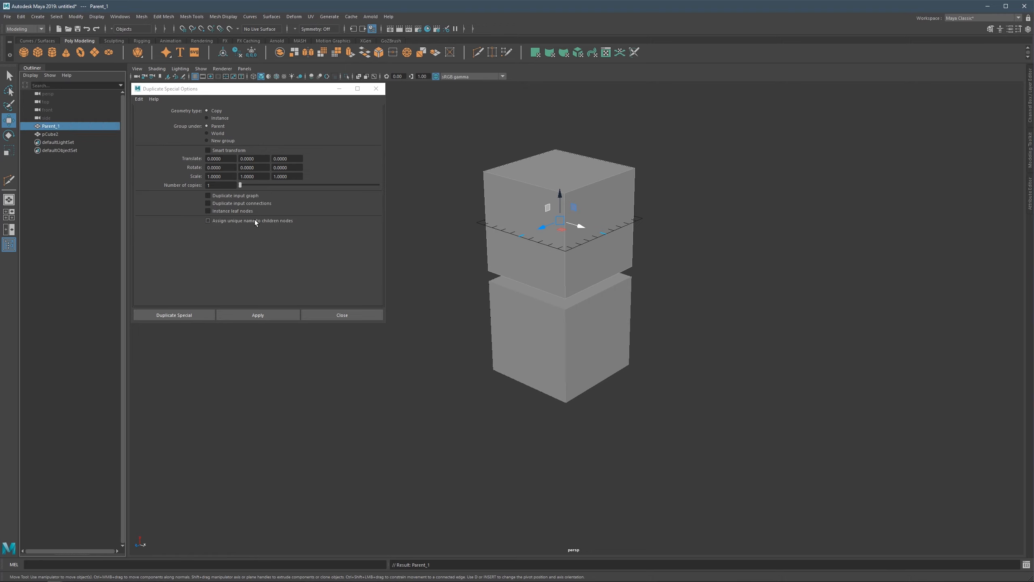
# Rename the lower cube as Child_1 in the Outliner.
pyautogui.doubleClick(51, 134)
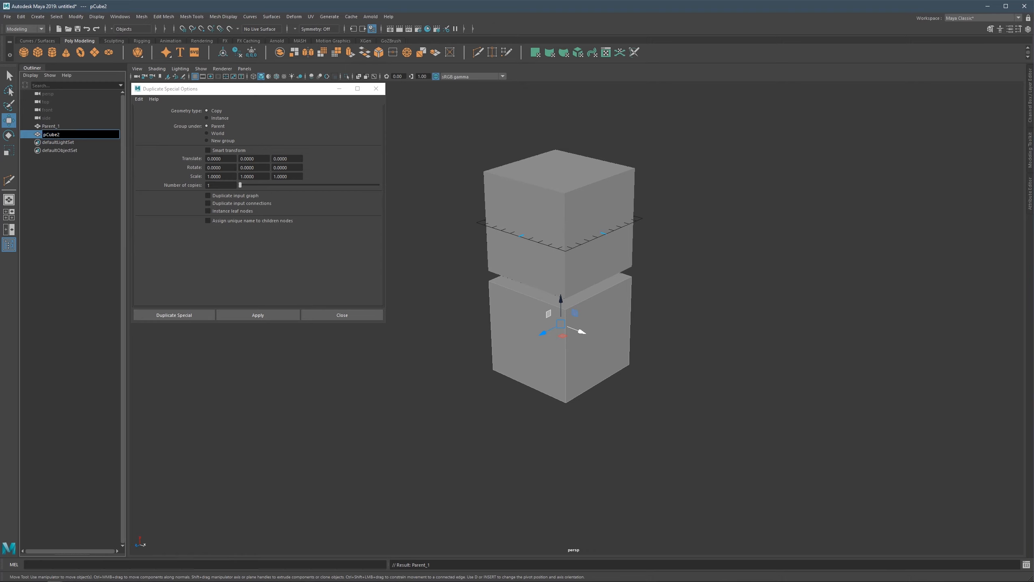
pyautogui.write('C')
pyautogui.write('hio')
pyautogui.press('BackSpace')
pyautogui.write('ld_1')
pyautogui.press('Return')
# Parent Child_1 under Parent_1 in the Outliner and expand the hierarchy.
pyautogui.moveTo(74, 139); pyautogui.dragTo(53, 126)
pyautogui.click(51, 126)
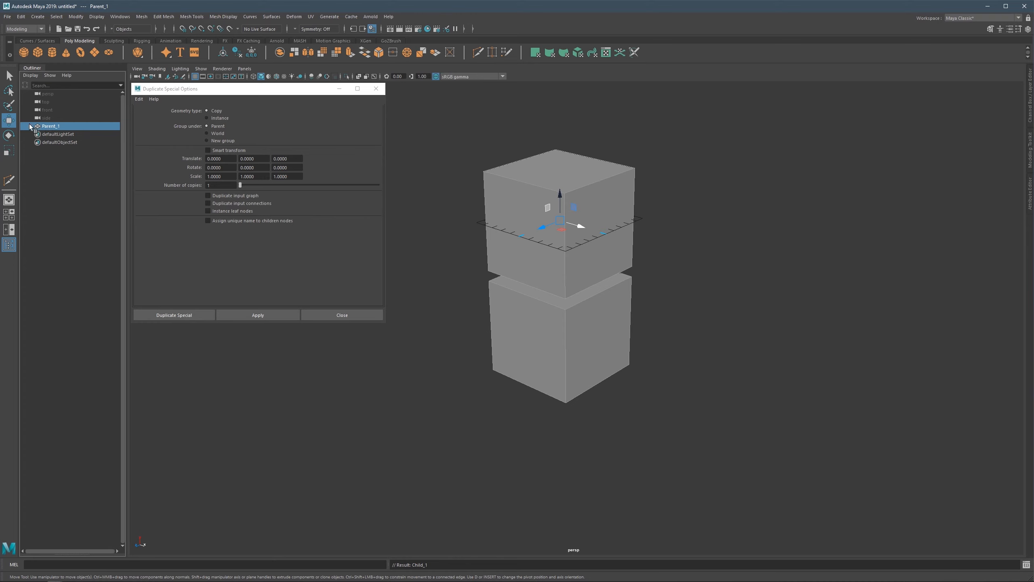
pyautogui.click(31, 126)
pyautogui.click(238, 222)
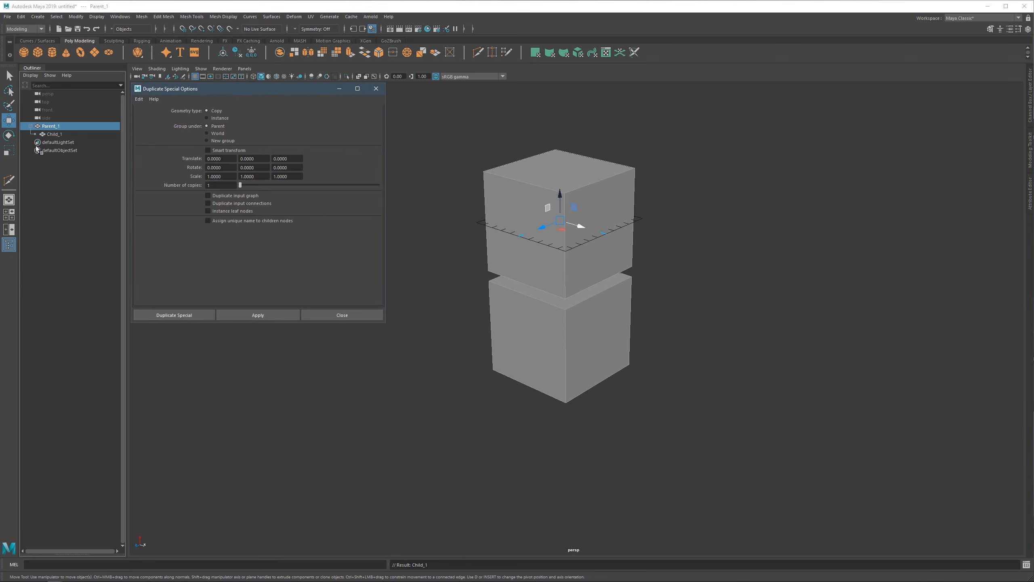
# Set the number of copies to 3 and duplicate Parent_1 together with its child.
pyautogui.click(49, 126)
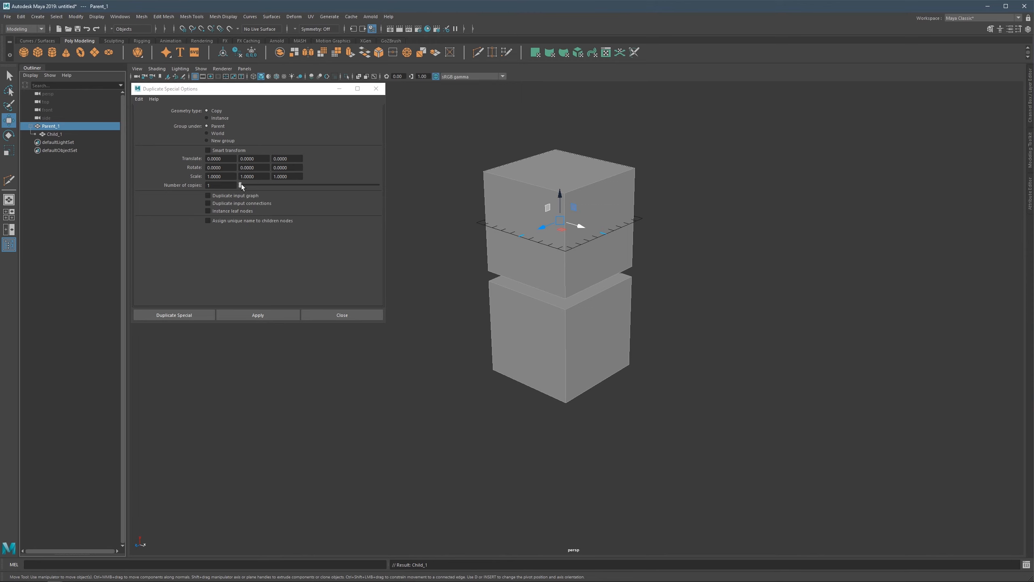
pyautogui.moveTo(241, 186); pyautogui.dragTo(243, 185)
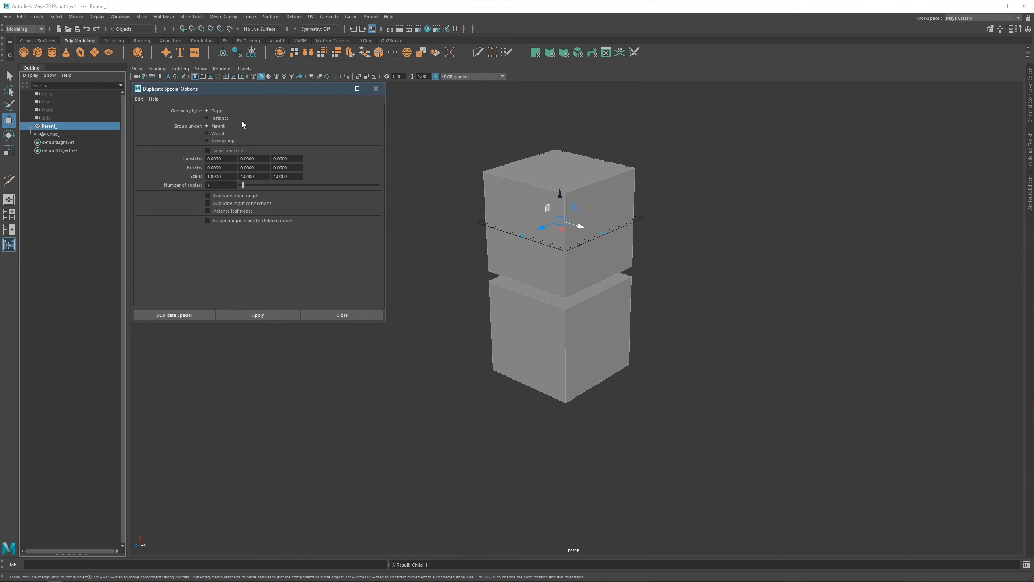
pyautogui.click(258, 314)
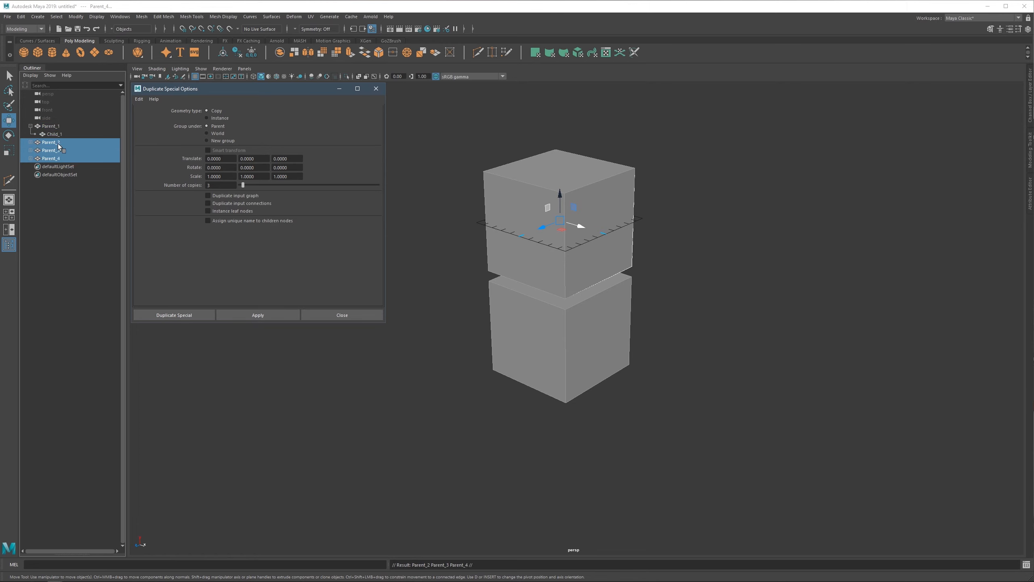
# Expand Parent_2, Parent_3 and Parent_4 in the Outliner and compare the names of their children with the original's.
pyautogui.click(31, 142)
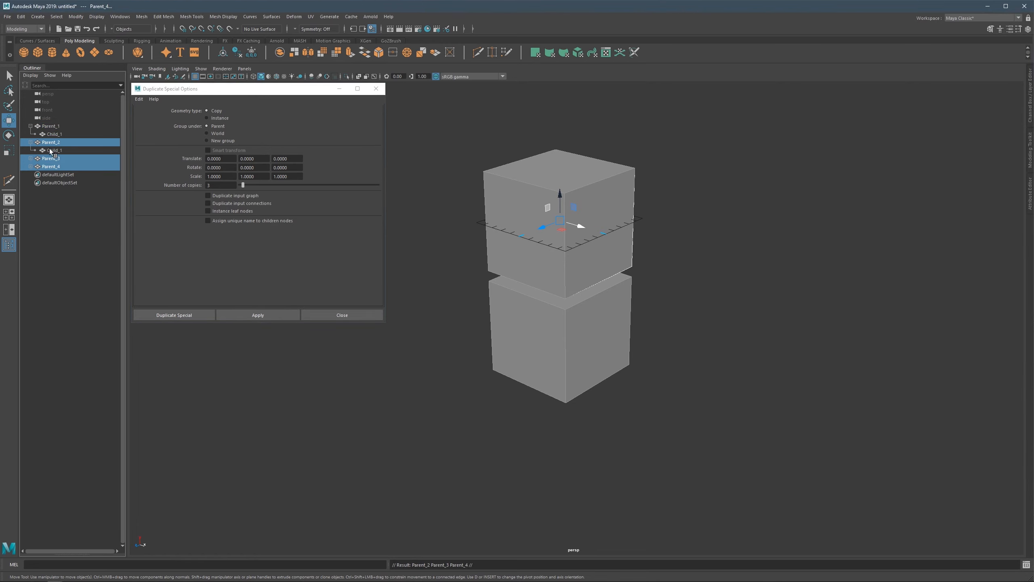
pyautogui.press('p')
pyautogui.hotkey('ctrl', 'z')
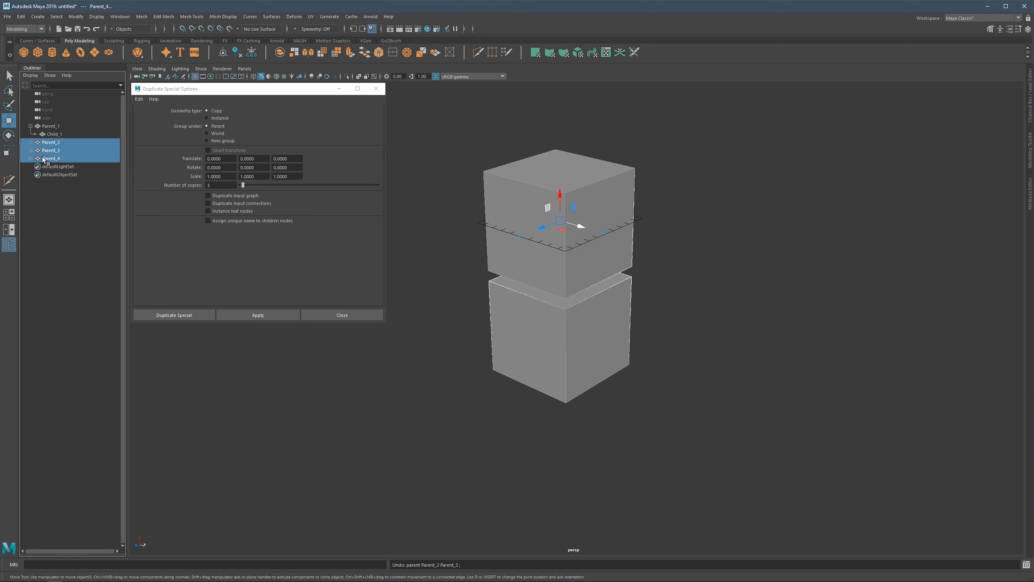
pyautogui.click(31, 150)
pyautogui.click(31, 166)
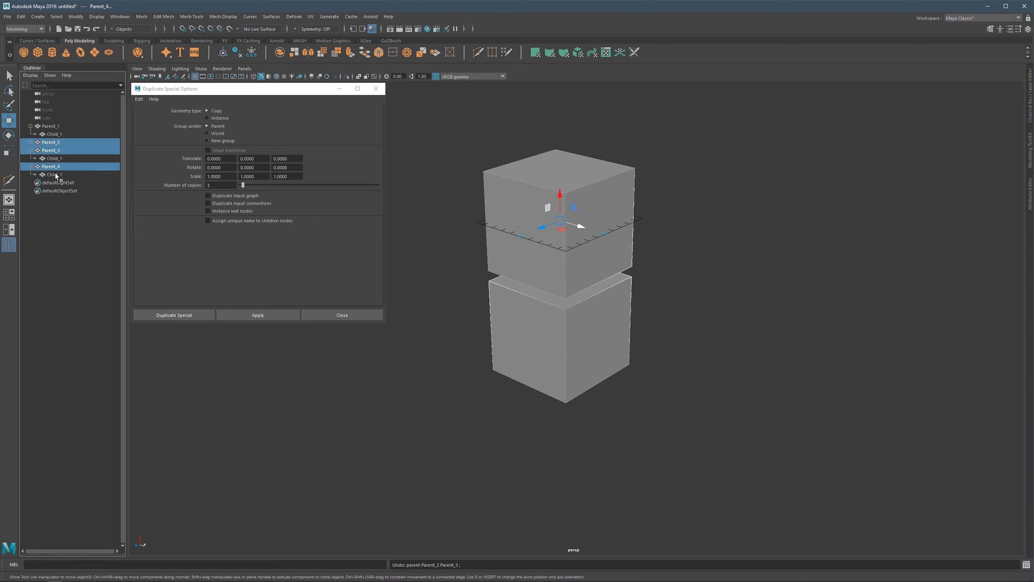
pyautogui.click(61, 169)
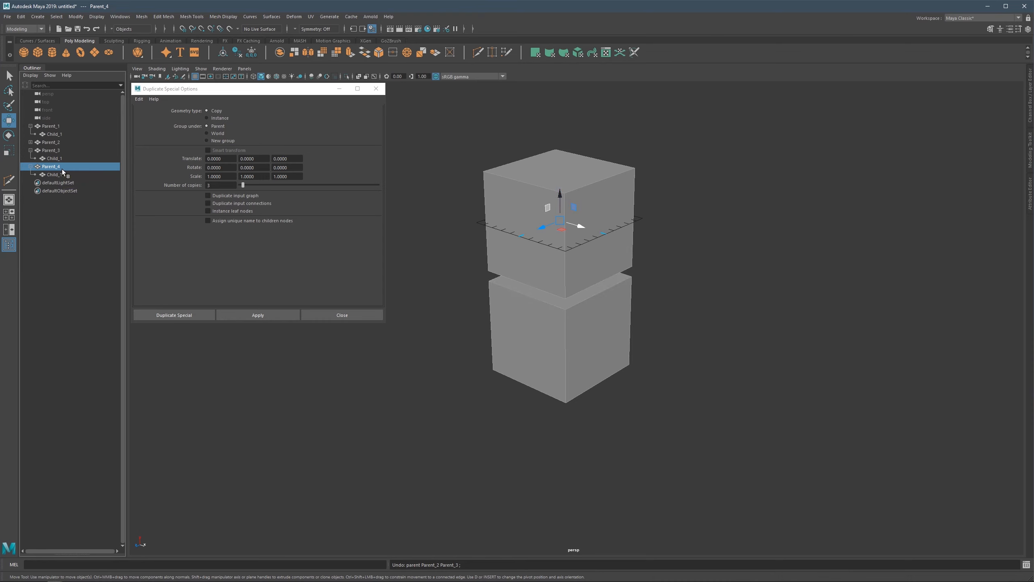
pyautogui.click(85, 157)
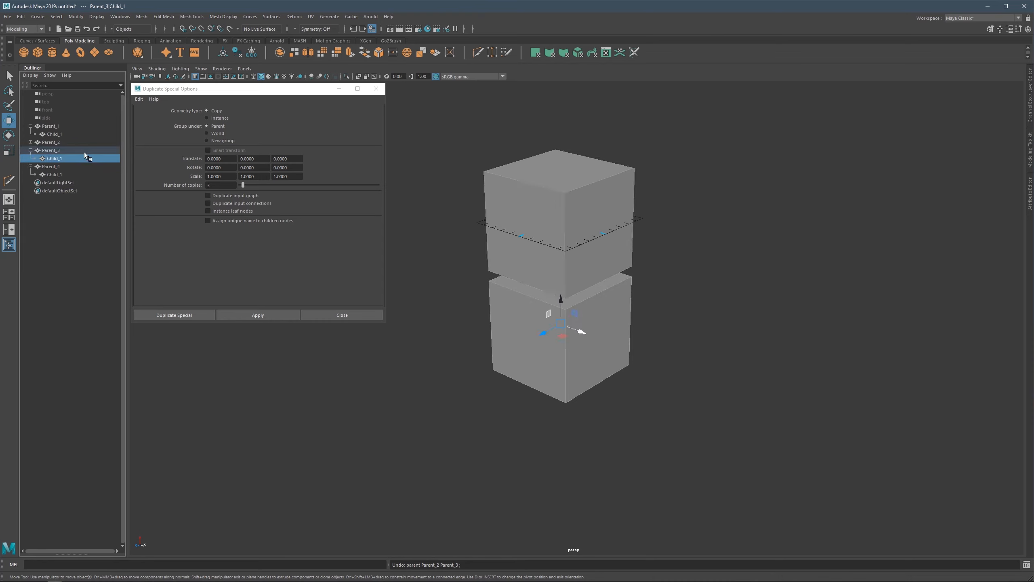
pyautogui.click(30, 142)
pyautogui.click(53, 126)
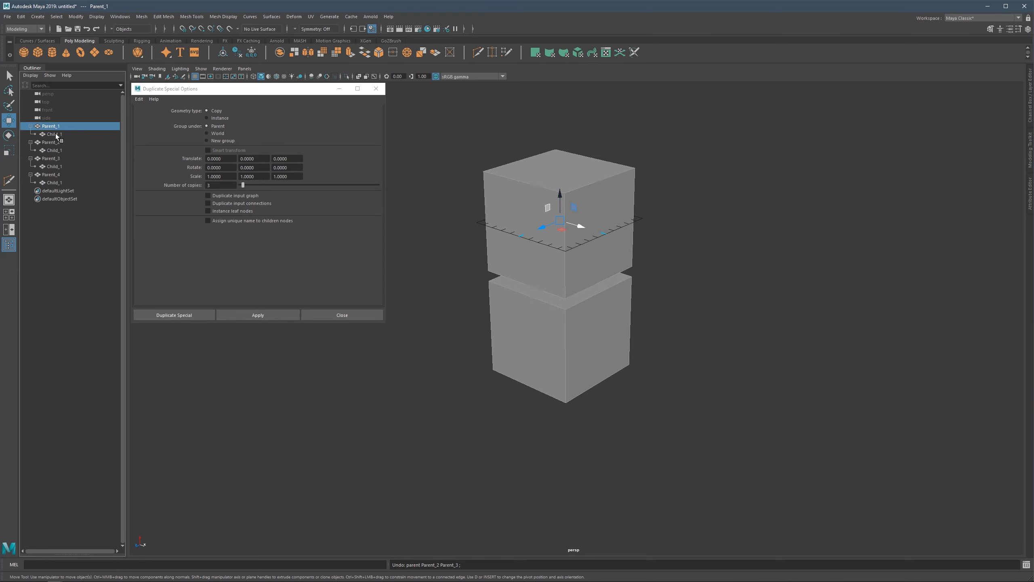
pyautogui.click(55, 134)
pyautogui.click(58, 144)
pyautogui.click(59, 149)
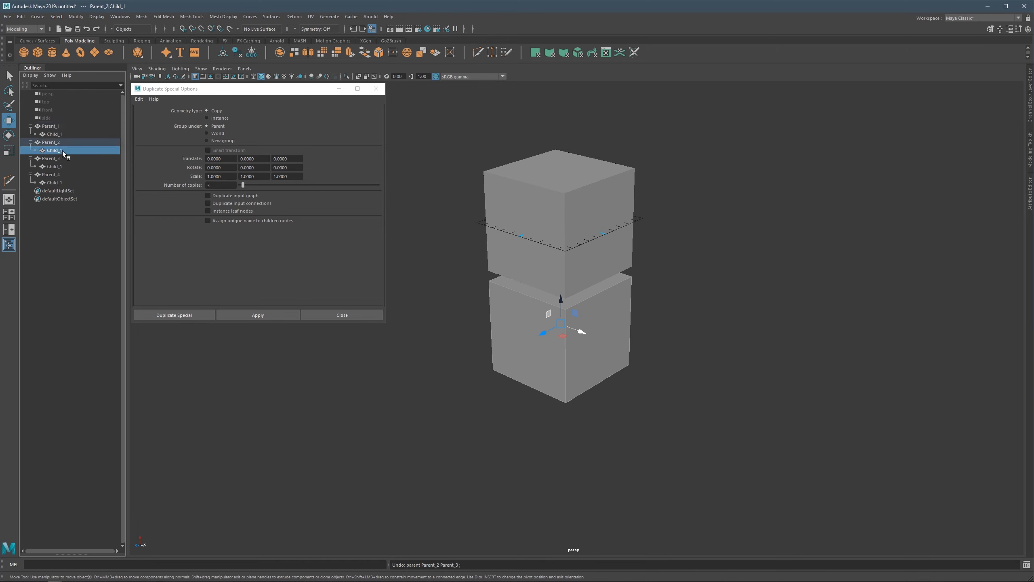
# Undo the three copies and duplicate Parent_1 again with Assign unique name to children nodes turned on.
pyautogui.hotkey('ctrl', 'z')
pyautogui.click(249, 220)
pyautogui.hotkey('ctrl', 'z')
pyautogui.hotkey('ctrl', 'z')
pyautogui.hotkey('ctrl', 'z')
pyautogui.hotkey('ctrl', 'z')
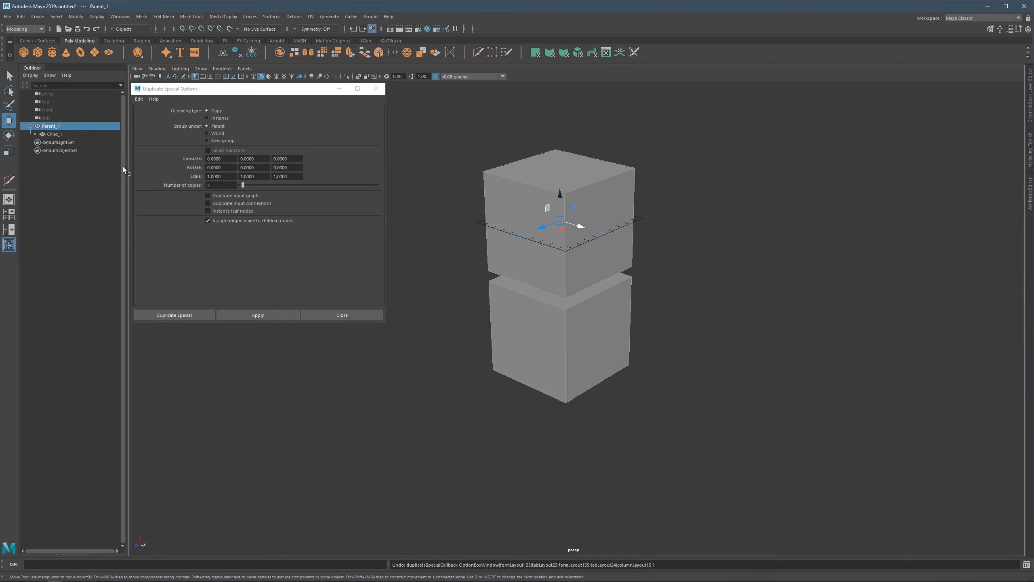
pyautogui.click(259, 316)
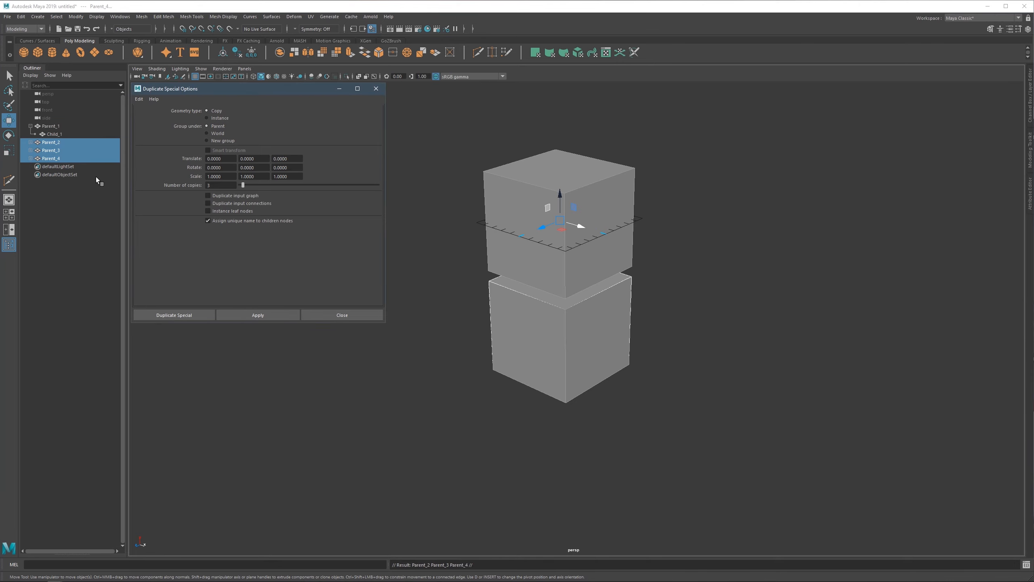
# Expand Parent_2 and Parent_3 to inspect their children's names, and undo the duplication of Parent_1.
pyautogui.click(87, 220)
pyautogui.click(31, 142)
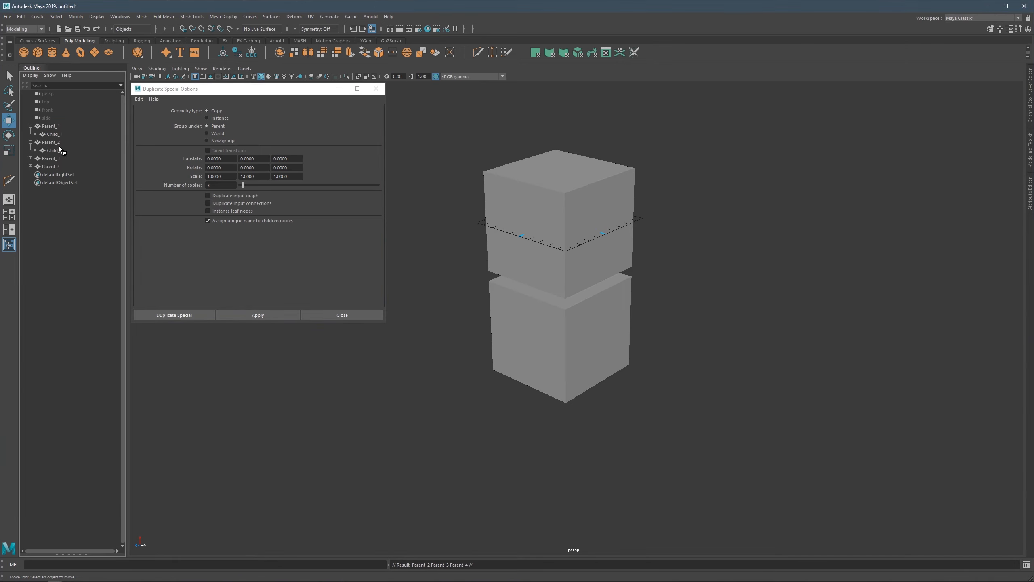
pyautogui.click(31, 158)
pyautogui.click(55, 143)
pyautogui.hotkey('ctrl', 'z')
pyautogui.hotkey('ctrl', 'z')
pyautogui.hotkey('ctrl', 'z')
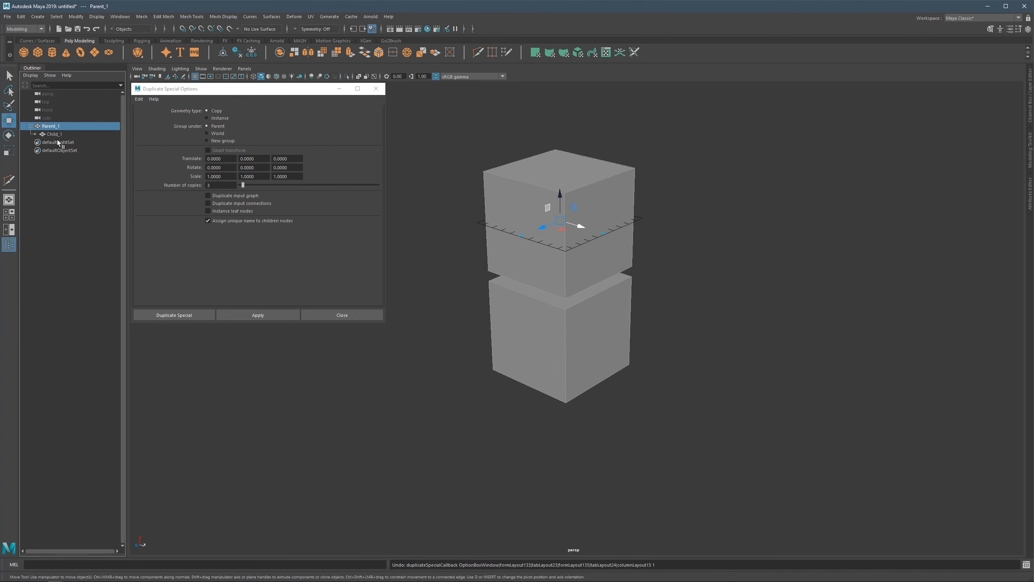
# Select Child_1 and set the duplicate geometry type to Instance.
pyautogui.click(56, 134)
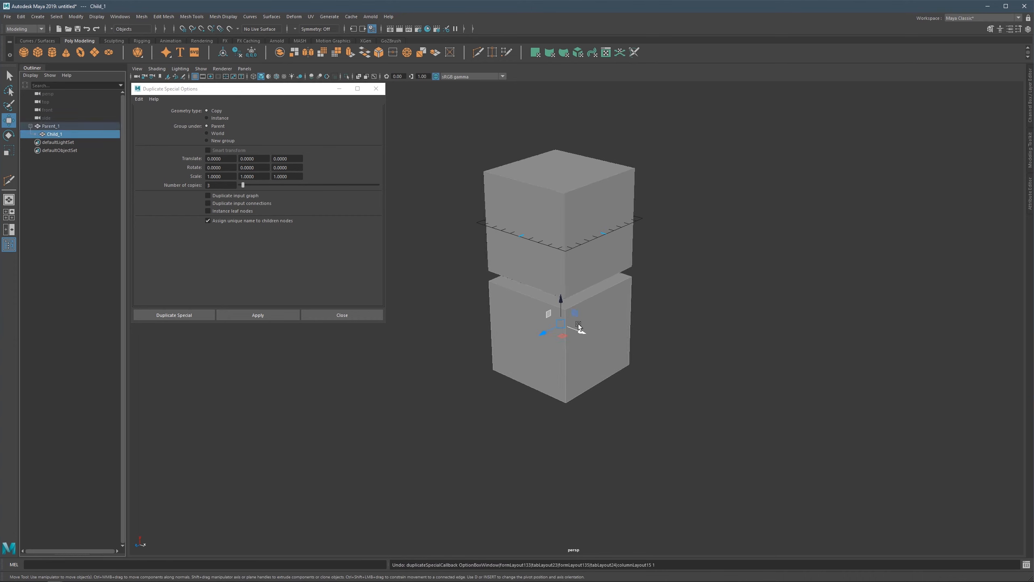
pyautogui.keyDown('alt'); pyautogui.moveTo(602, 330); pyautogui.dragTo(612, 320); pyautogui.keyUp('alt')
pyautogui.click(217, 118)
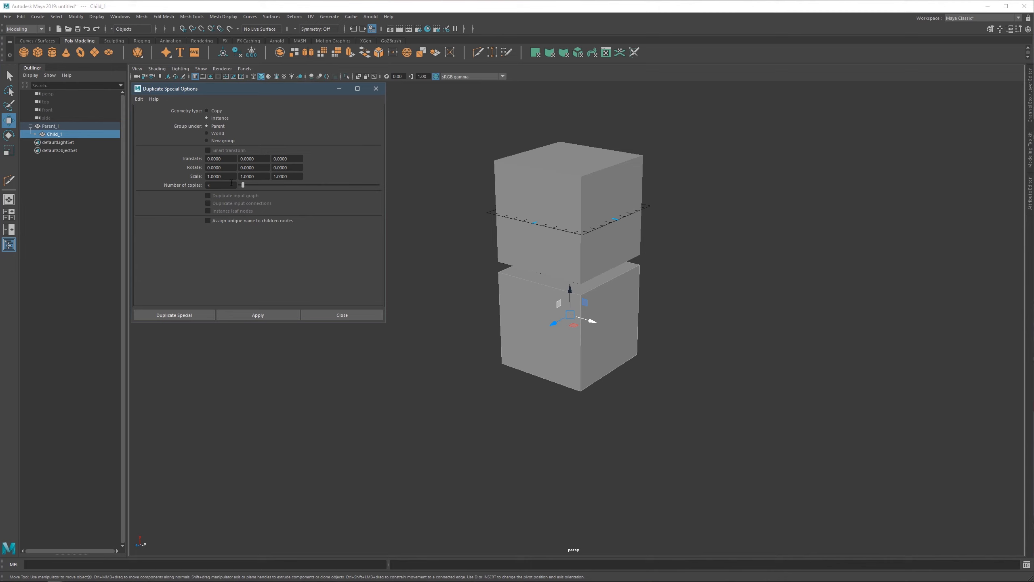
# Try making three instances of Child_1 with a Y rotation of 20, undo them and reset the rotation to 0.
pyautogui.doubleClick(256, 167)
pyautogui.write('20')
pyautogui.press('Return')
pyautogui.click(255, 314)
pyautogui.hotkey('ctrl', 'z')
pyautogui.doubleClick(257, 167)
pyautogui.write('0')
pyautogui.press('Return')
# Create three instances of Child_1 with a Y translation of -20.
pyautogui.doubleClick(264, 158)
pyautogui.write('-20')
pyautogui.press('Return')
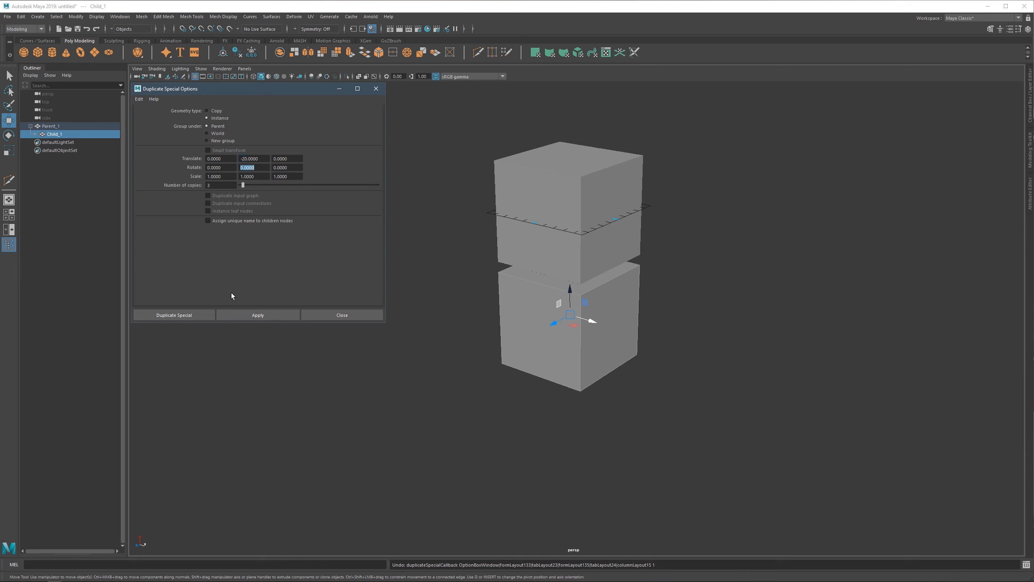
pyautogui.click(257, 316)
pyautogui.scroll(-3, 484, 303)
pyautogui.keyDown('alt'); pyautogui.moveTo(515, 303); pyautogui.dragTo(510, 265, button='middle'); pyautogui.keyUp('alt')
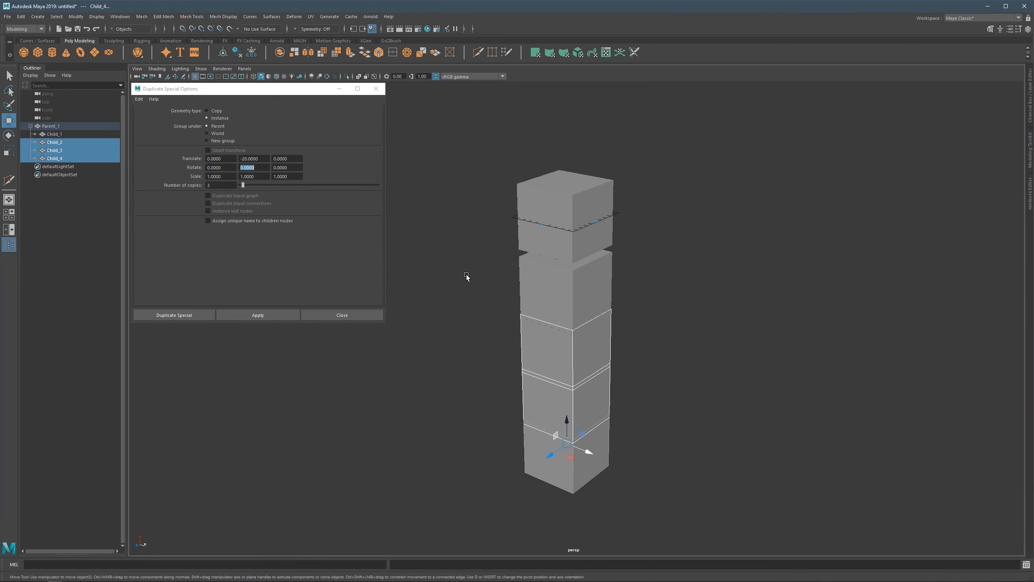
# Undo the instances and recreate the three instances of Child_1 with a Y translation of -30.
pyautogui.hotkey('ctrl', 'z')
pyautogui.click(242, 158)
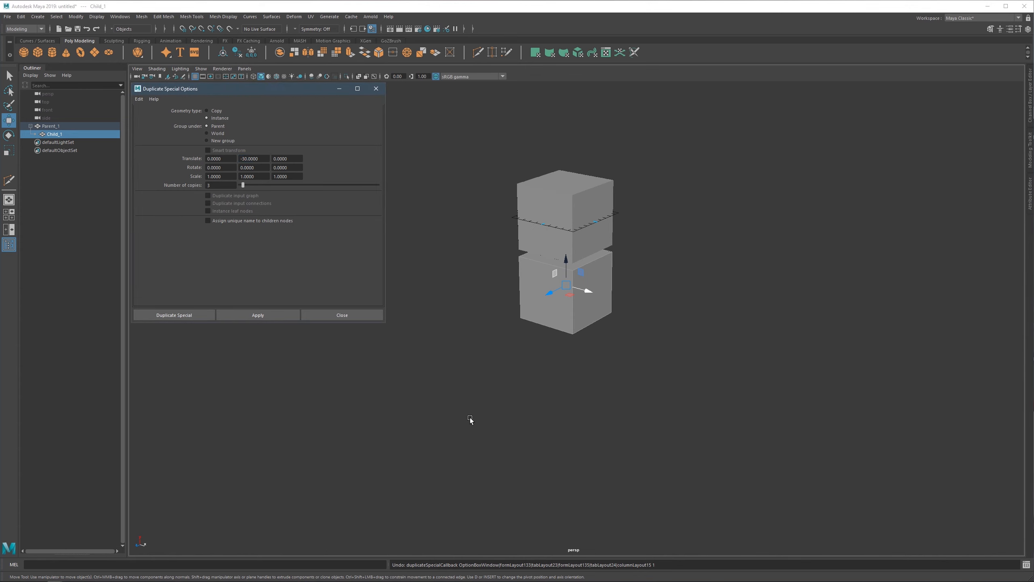
pyautogui.click(271, 316)
pyautogui.keyDown('alt'); pyautogui.moveTo(517, 294); pyautogui.dragTo(572, 217); pyautogui.keyUp('alt')
pyautogui.click(572, 217)
pyautogui.click(583, 284)
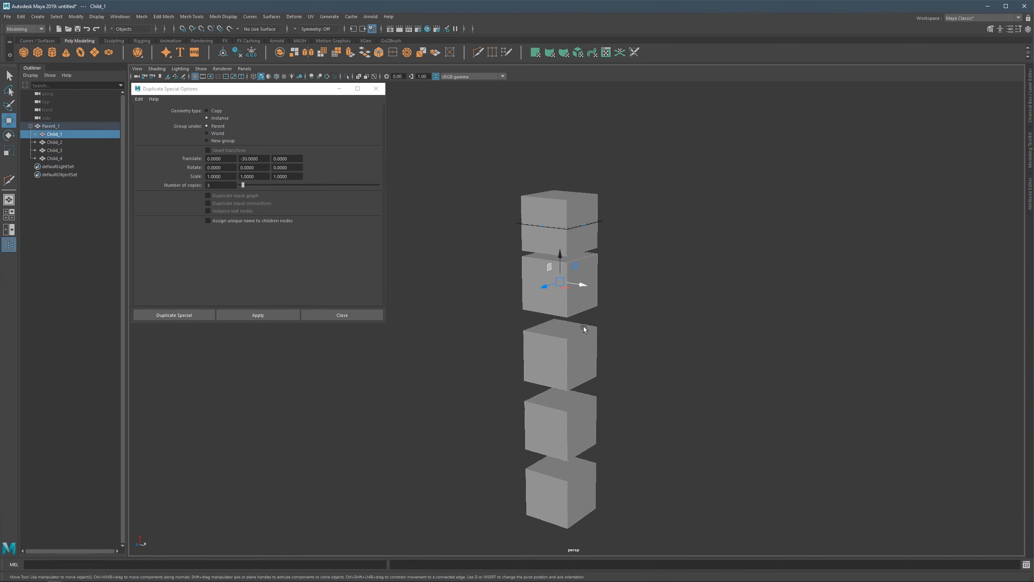
# Select the three lower instances, set the geometry type to Copy and turn on Instance leaf nodes.
pyautogui.moveTo(643, 324); pyautogui.dragTo(530, 473)
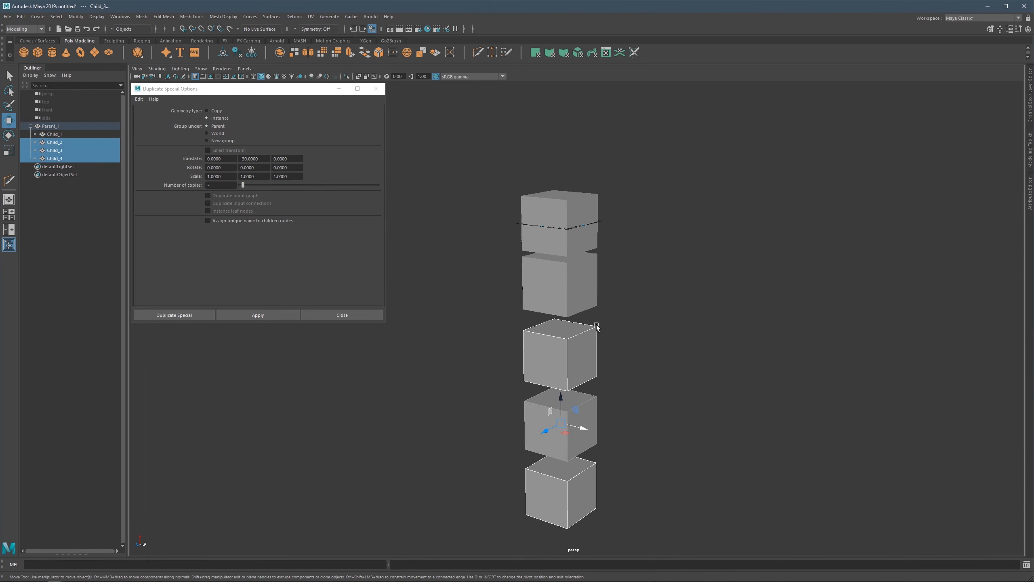
pyautogui.click(296, 207)
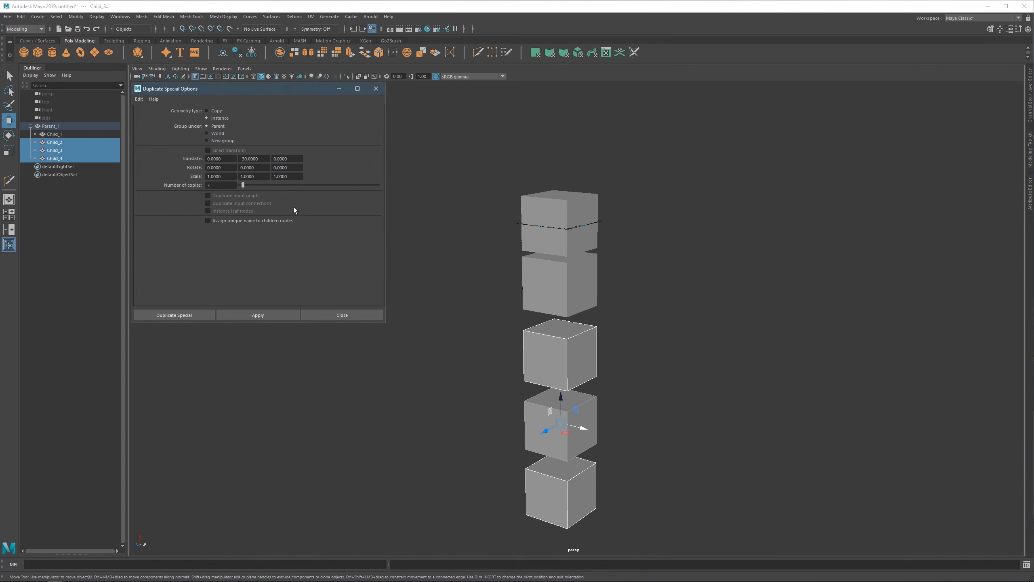
pyautogui.click(217, 111)
pyautogui.click(238, 210)
pyautogui.scroll(-2, 473, 310)
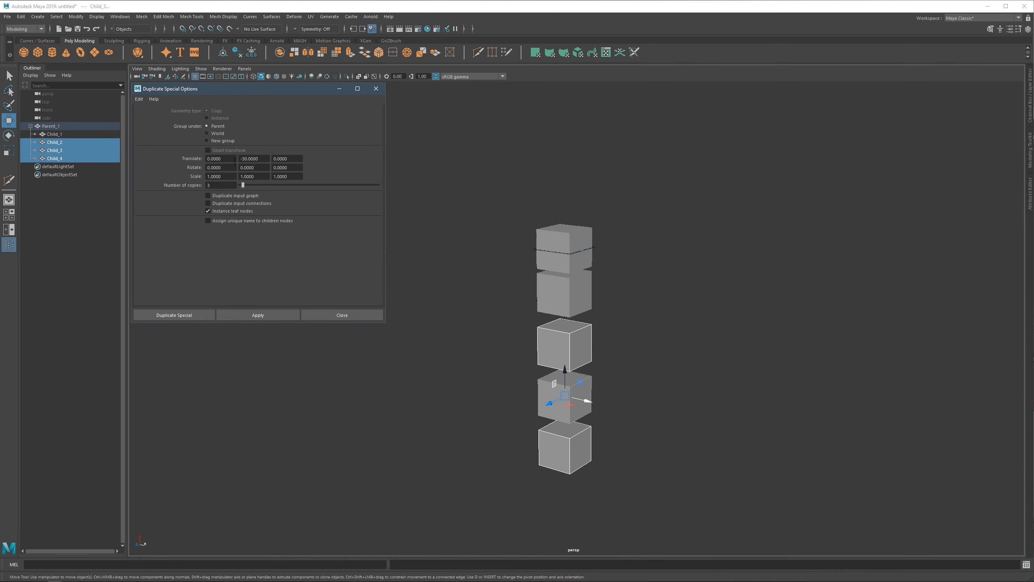
# Reset the Duplicate Special settings, turn on Instance leaf nodes, and try duplicating the selected child cubes.
pyautogui.click(139, 99)
pyautogui.click(157, 114)
pyautogui.click(213, 212)
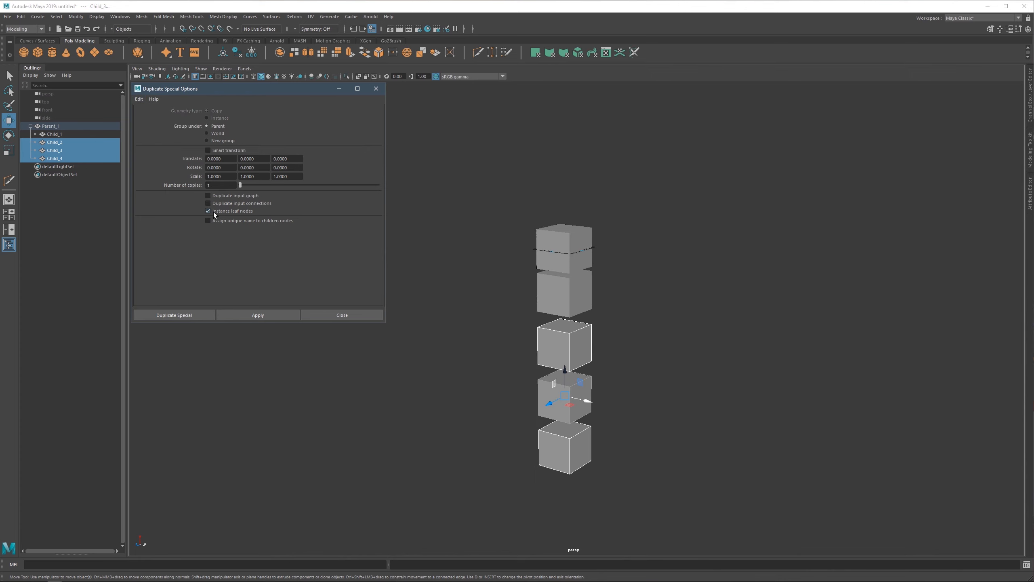
pyautogui.click(260, 316)
pyautogui.hotkey('ctrl', 'z')
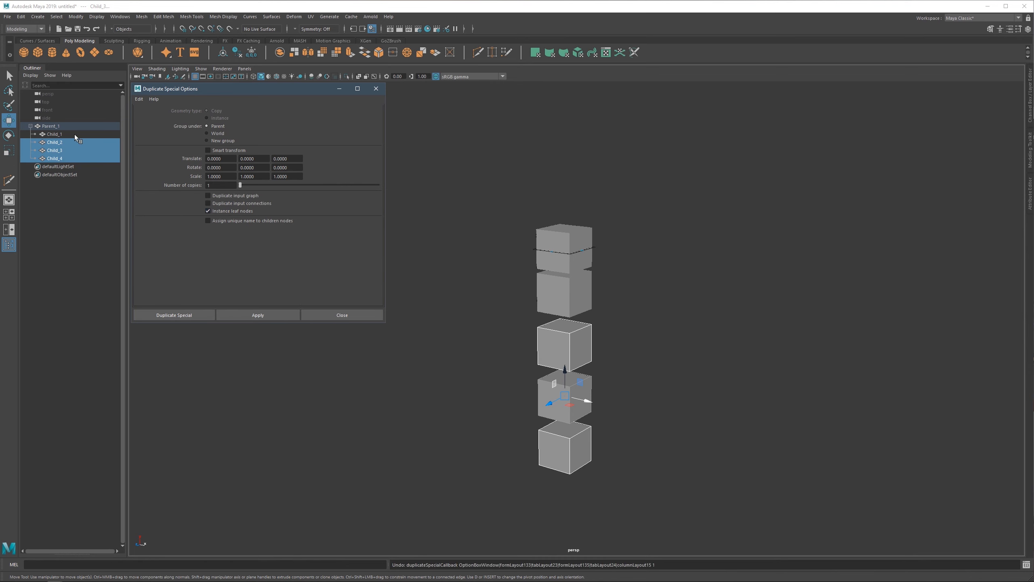
# Duplicate Parent_1 with Instance leaf nodes on and move the copy about 43 cm along X beside the original stack.
pyautogui.click(65, 126)
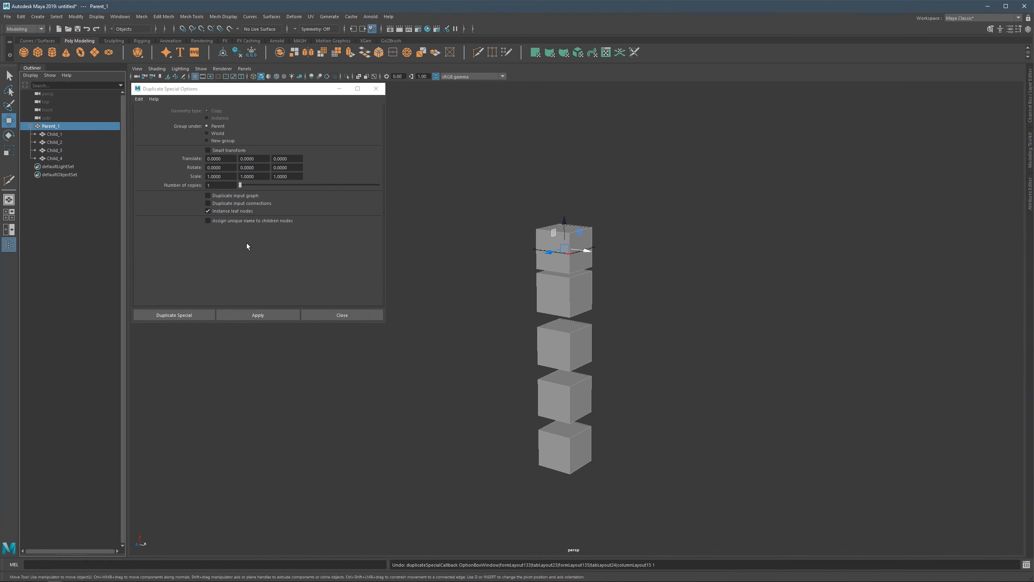
pyautogui.click(261, 315)
pyautogui.moveTo(585, 251); pyautogui.dragTo(688, 271)
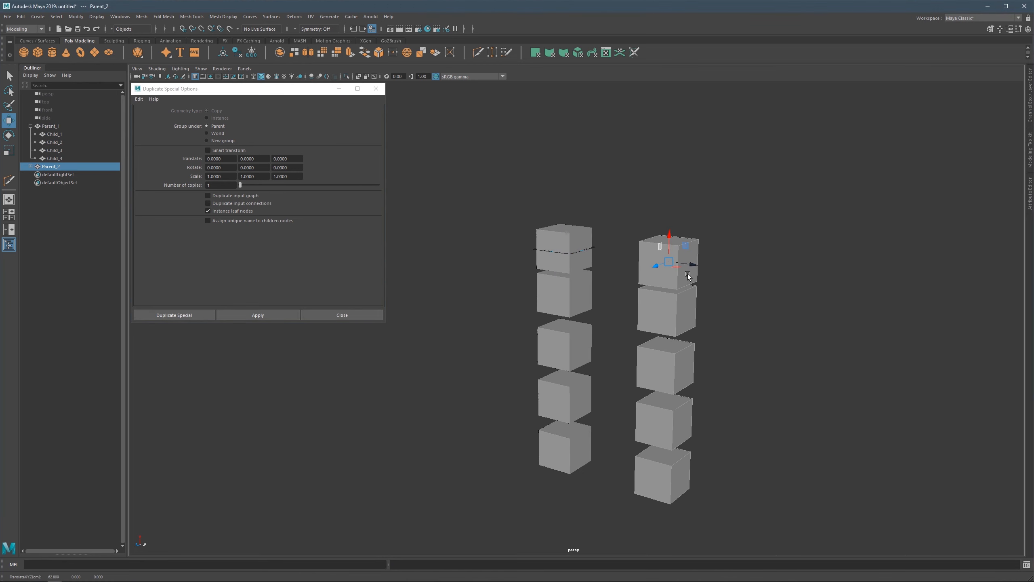
# Move a corner vertex of Child_2 under Parent_2 to test the instanced shapes, and select Parent_2 and Parent_1 in turn.
pyautogui.keyDown('alt'); pyautogui.moveTo(688, 272); pyautogui.dragTo(610, 168, button='middle'); pyautogui.keyUp('alt')
pyautogui.keyDown('alt'); pyautogui.moveTo(584, 170); pyautogui.dragTo(592, 177); pyautogui.keyUp('alt')
pyautogui.moveTo(652, 216); pyautogui.dragTo(627, 220, button='right')
pyautogui.click(631, 281)
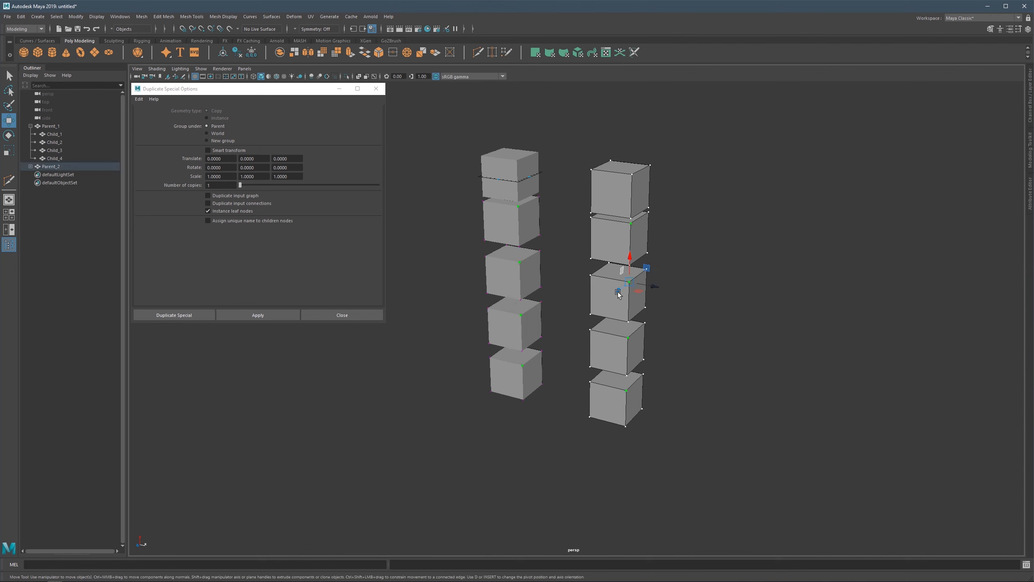
pyautogui.moveTo(633, 282); pyautogui.dragTo(671, 288)
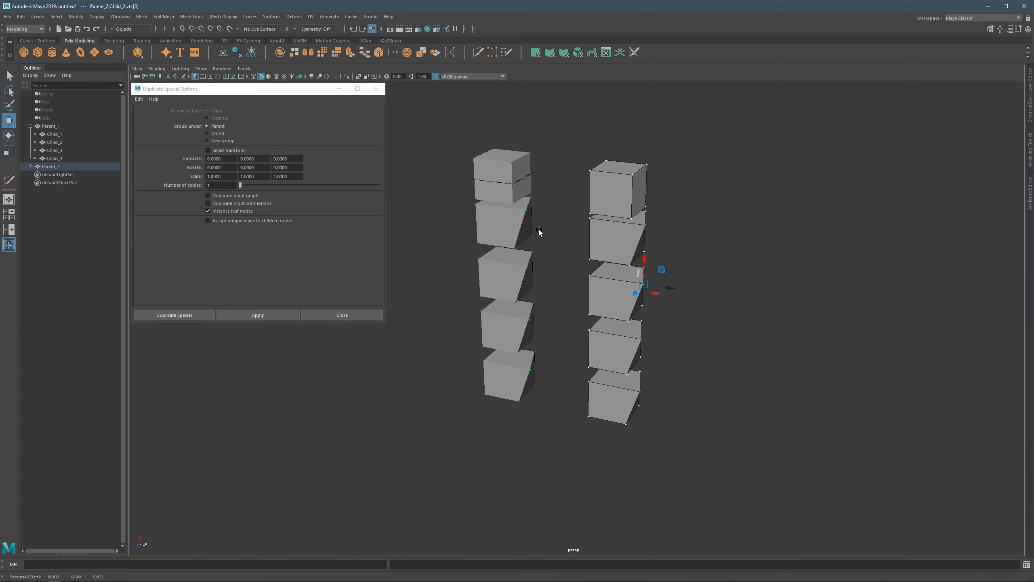
pyautogui.click(50, 166)
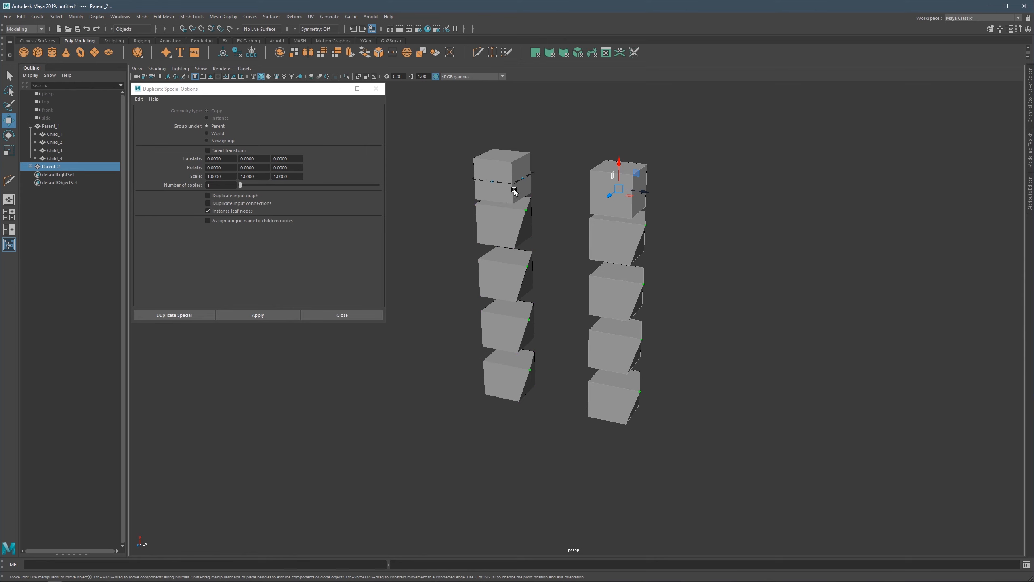
pyautogui.click(51, 126)
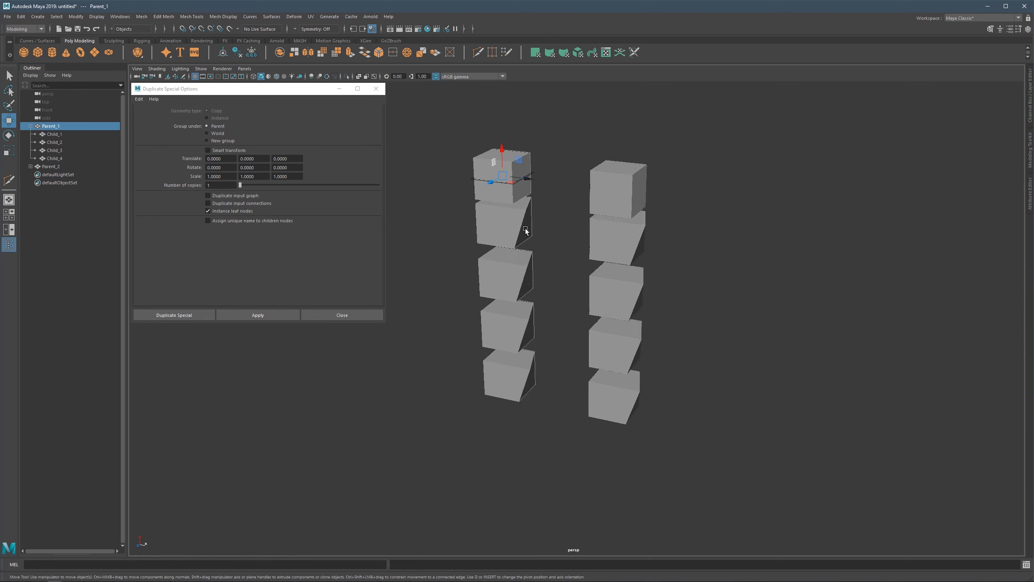
# Undo the vertex move and the duplication of Parent_1.
pyautogui.hotkey('ctrl', 'z')
pyautogui.hotkey('ctrl', 'z')
pyautogui.hotkey('ctrl', 'z')
pyautogui.hotkey('ctrl', 'z')
pyautogui.hotkey('ctrl', 'z')
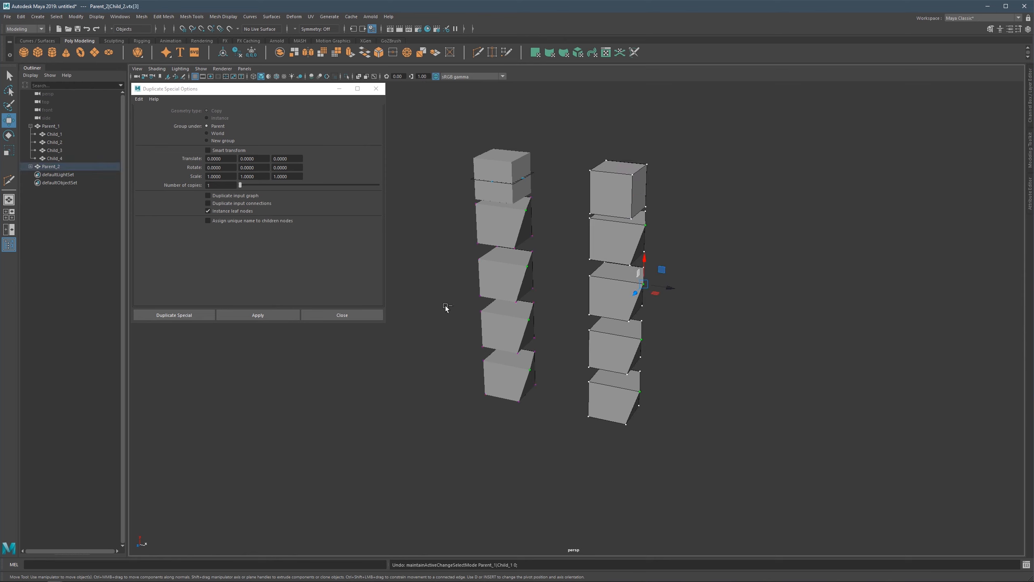
pyautogui.hotkey('ctrl', 'z')
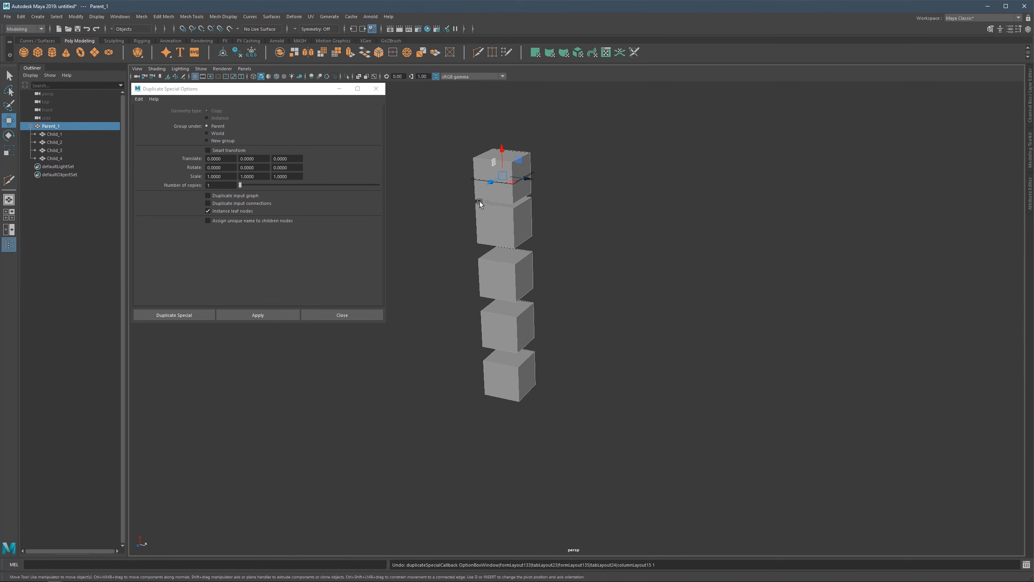
pyautogui.hotkey('ctrl', 'z')
pyautogui.scroll(1, 503, 229)
pyautogui.keyDown('alt'); pyautogui.moveTo(513, 199); pyautogui.dragTo(531, 215, button='middle'); pyautogui.keyUp('alt')
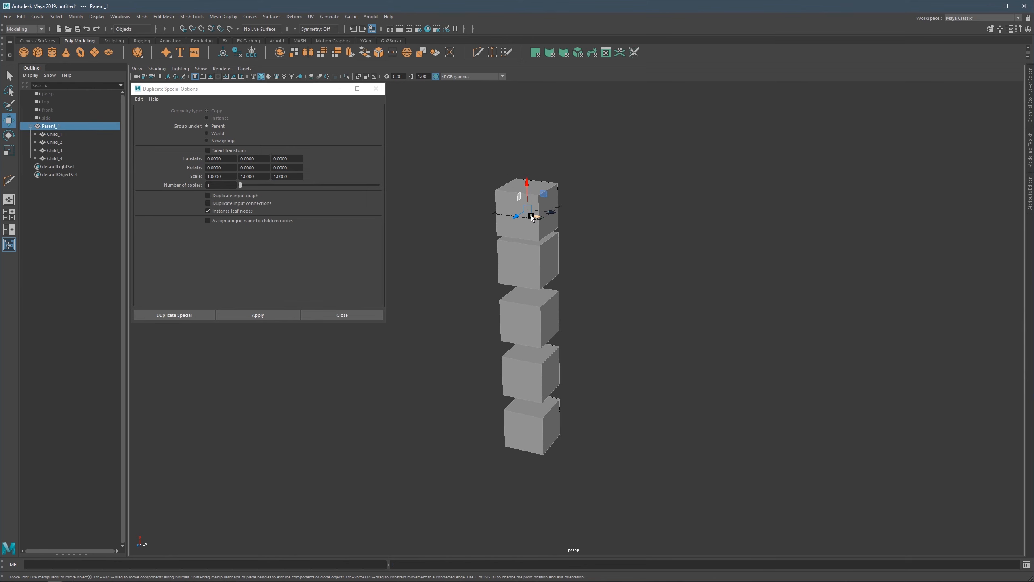
pyautogui.scroll(2, 534, 210)
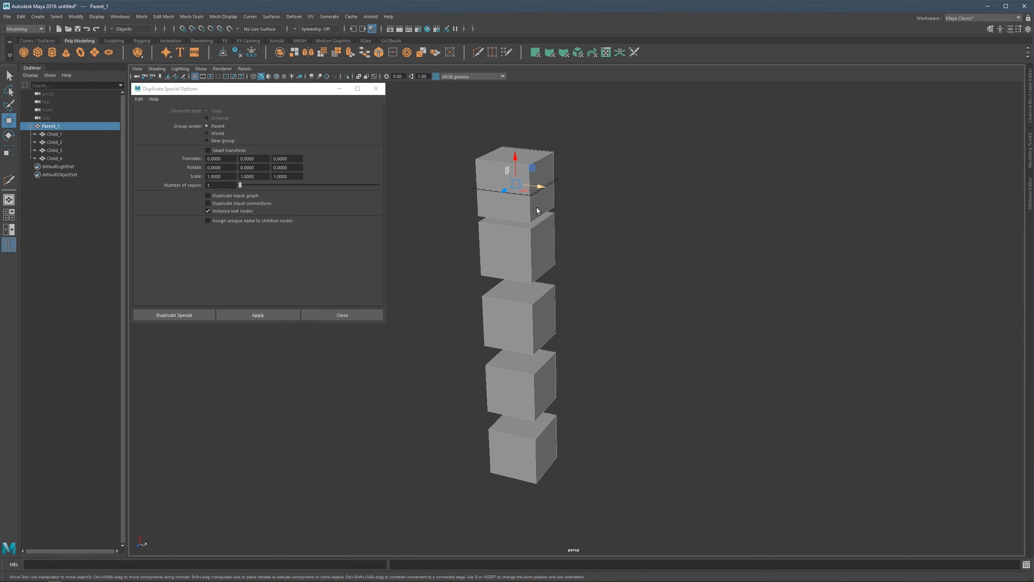
pyautogui.keyDown('alt'); pyautogui.moveTo(536, 207); pyautogui.dragTo(525, 190); pyautogui.keyUp('alt')
pyautogui.keyDown('alt'); pyautogui.moveTo(526, 189); pyautogui.dragTo(551, 203, button='middle'); pyautogui.keyUp('alt')
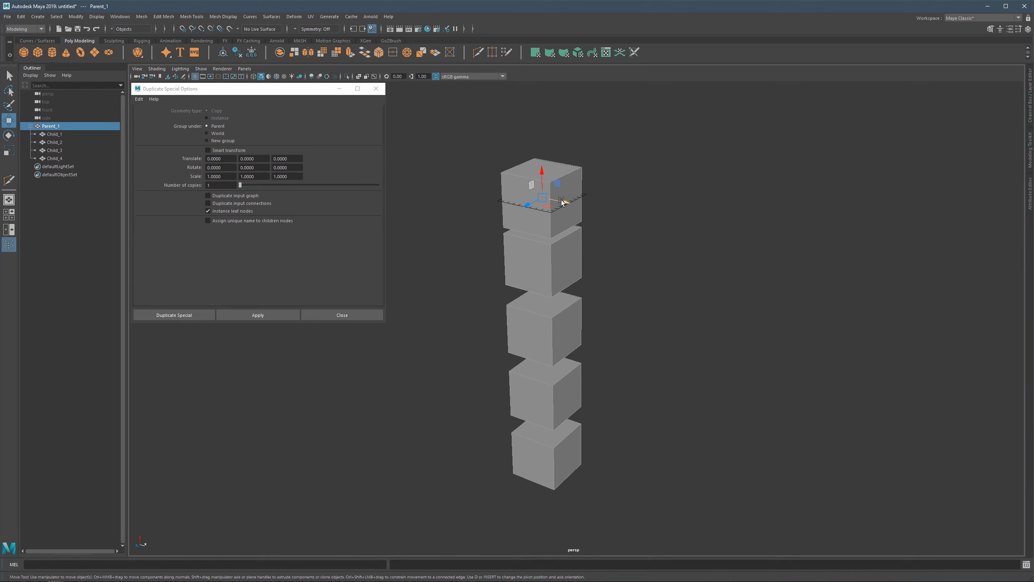
pyautogui.moveTo(561, 202)
pyautogui.keyDown('alt'); pyautogui.mouseDown()
pyautogui.moveTo(551, 204)
pyautogui.moveTo(561, 191)
pyautogui.moveTo(550, 190)
pyautogui.mouseUp(); pyautogui.keyUp('alt')
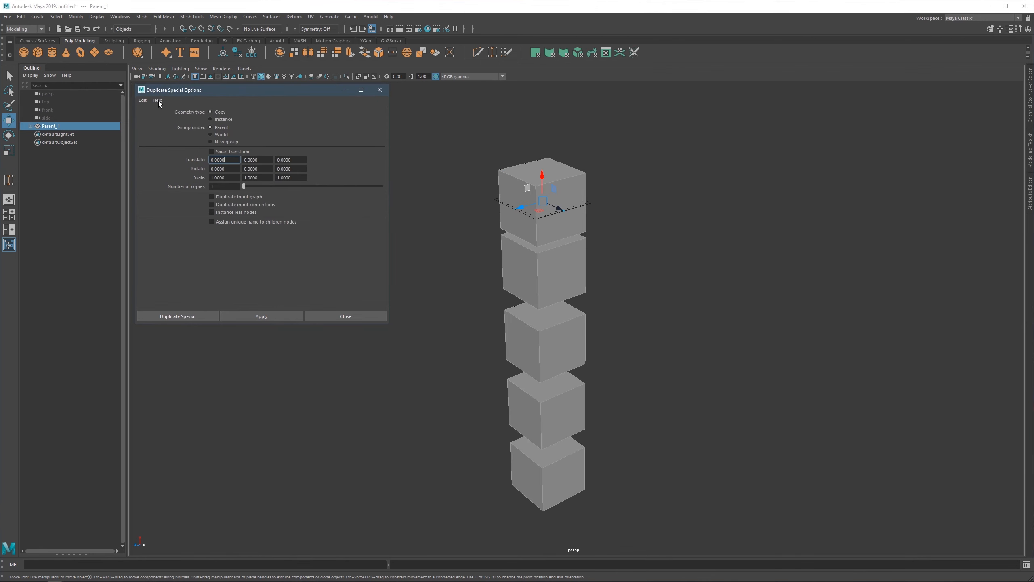
# Reset the Duplicate Special settings to their defaults and close the options window.
pyautogui.click(143, 102)
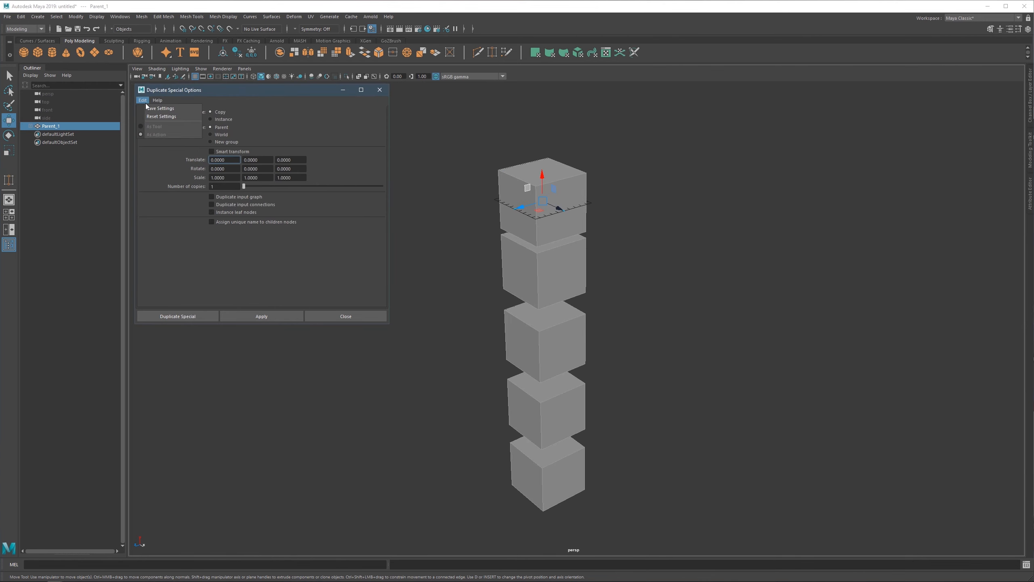
pyautogui.click(149, 115)
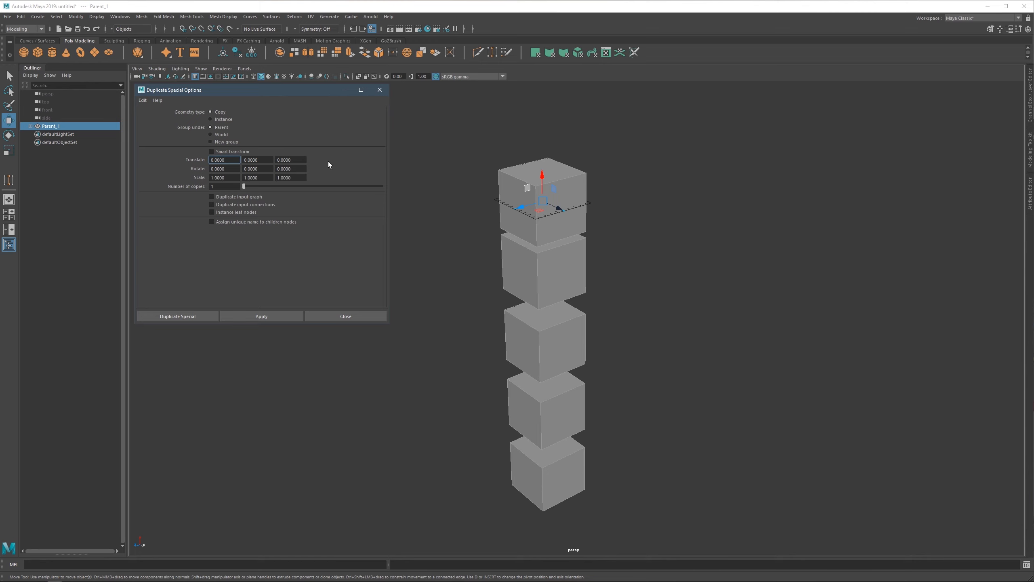
pyautogui.moveTo(288, 91); pyautogui.dragTo(272, 92)
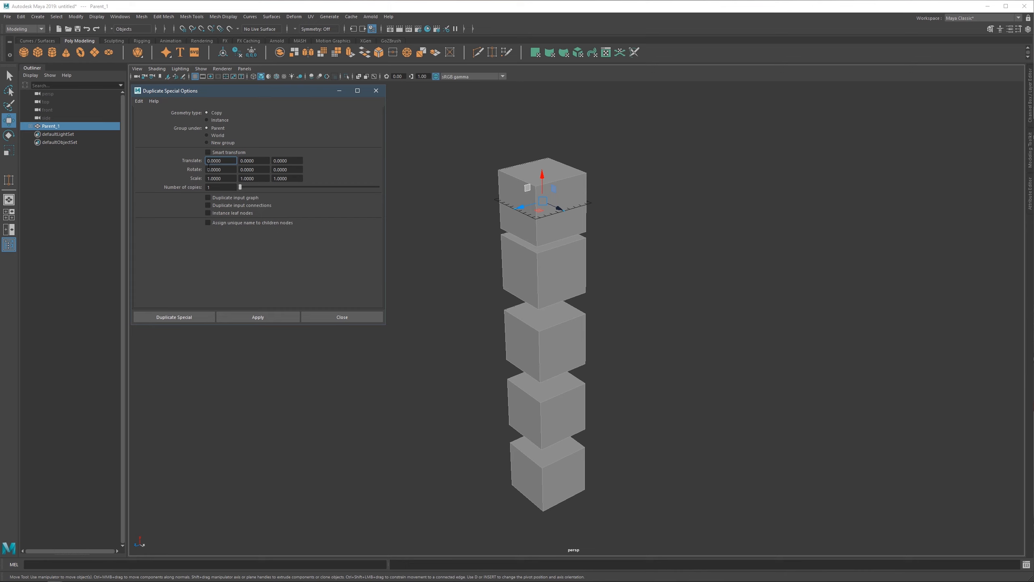
pyautogui.click(378, 89)
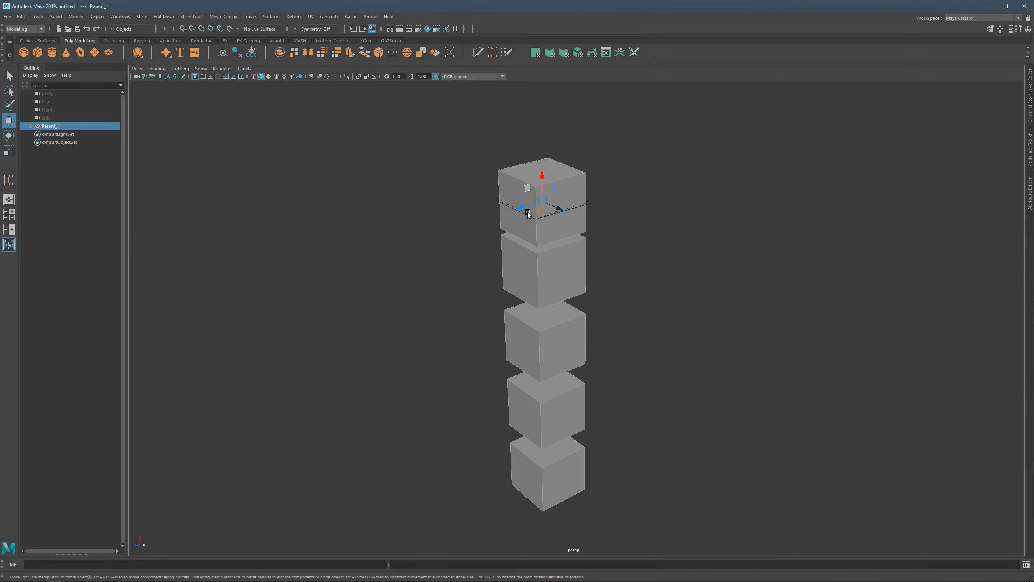
# Delete the Parent_1 hierarchy and create a new polygon cube at the grid origin.
pyautogui.click(46, 125)
pyautogui.press('Delete')
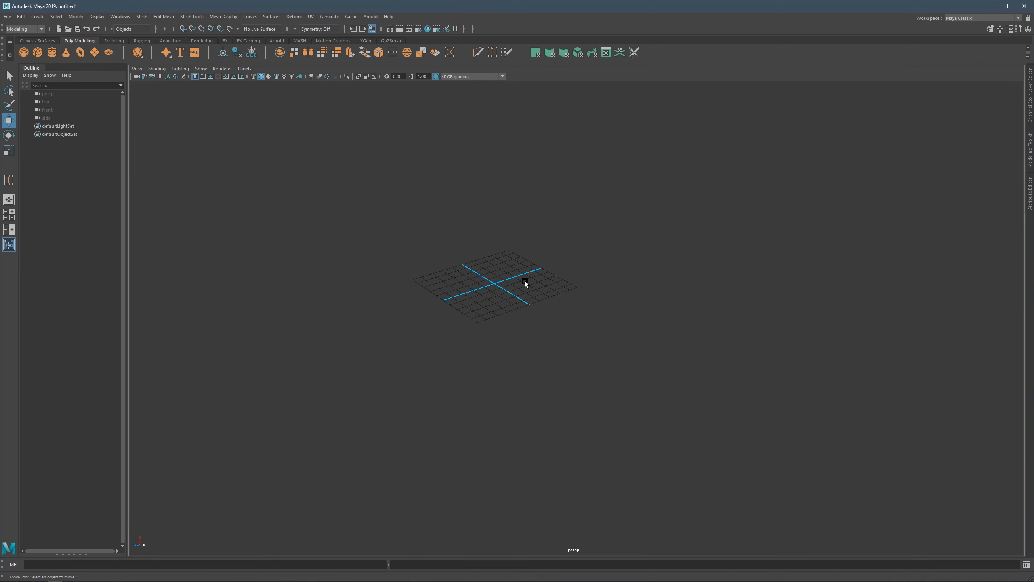
pyautogui.scroll(3, 482, 267)
pyautogui.scroll(4, 519, 291)
pyautogui.keyDown('alt'); pyautogui.moveTo(479, 269); pyautogui.dragTo(504, 274, button='middle'); pyautogui.keyUp('alt')
pyautogui.scroll(1, 504, 273)
pyautogui.scroll(-1, 504, 272)
pyautogui.keyDown('shift'); pyautogui.moveTo(487, 260); pyautogui.dragTo(493, 282, button='right'); pyautogui.keyUp('shift')
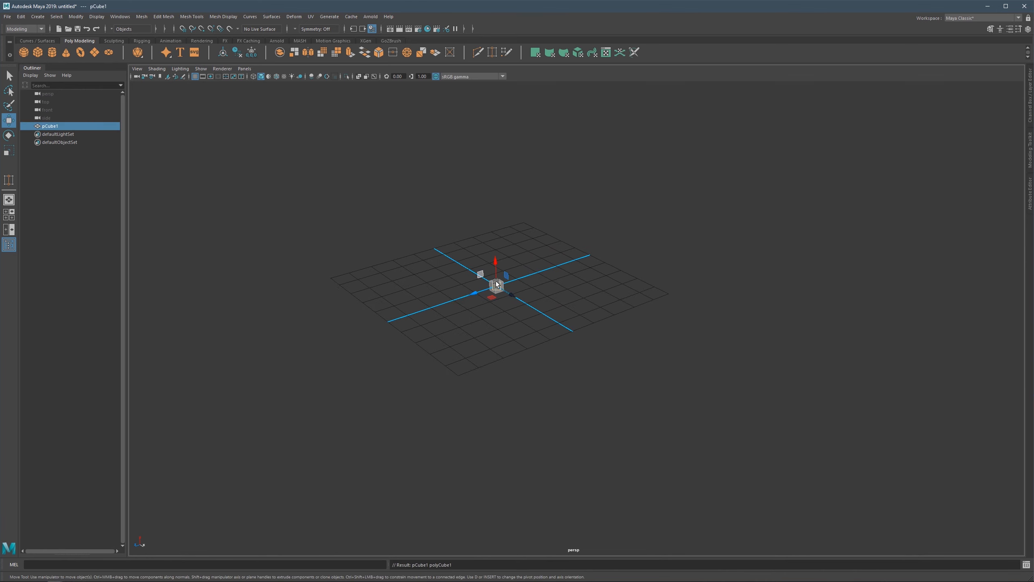
# Scale the new cube uniformly to about 15 and switch to the Select tool.
pyautogui.press('r')
pyautogui.moveTo(491, 287); pyautogui.dragTo(538, 288)
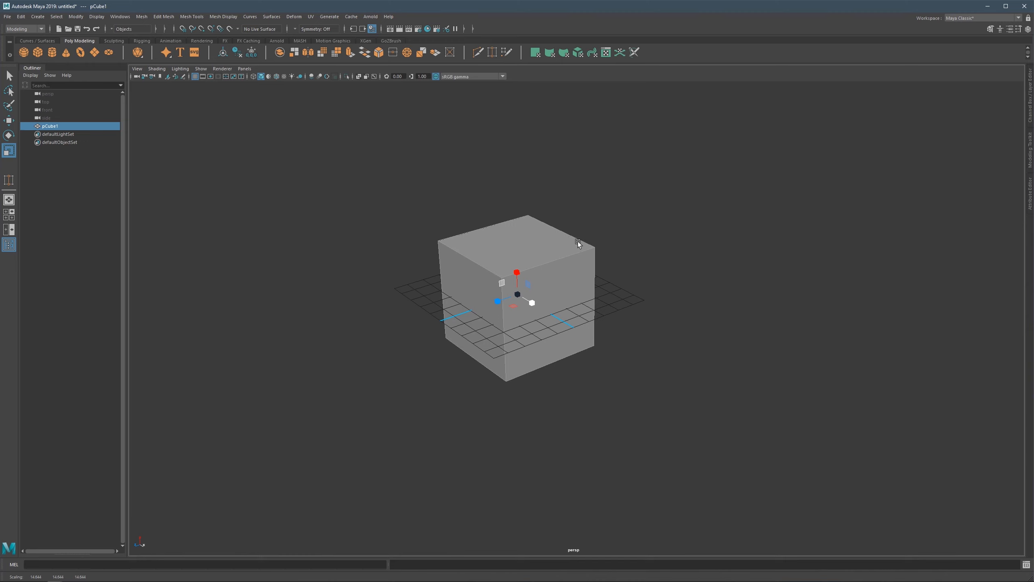
pyautogui.press('q')
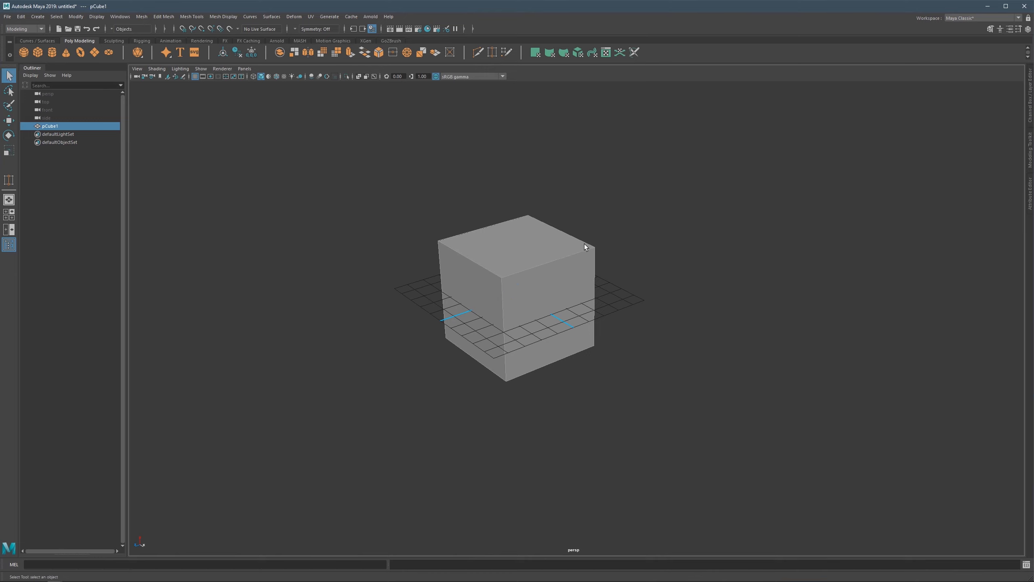